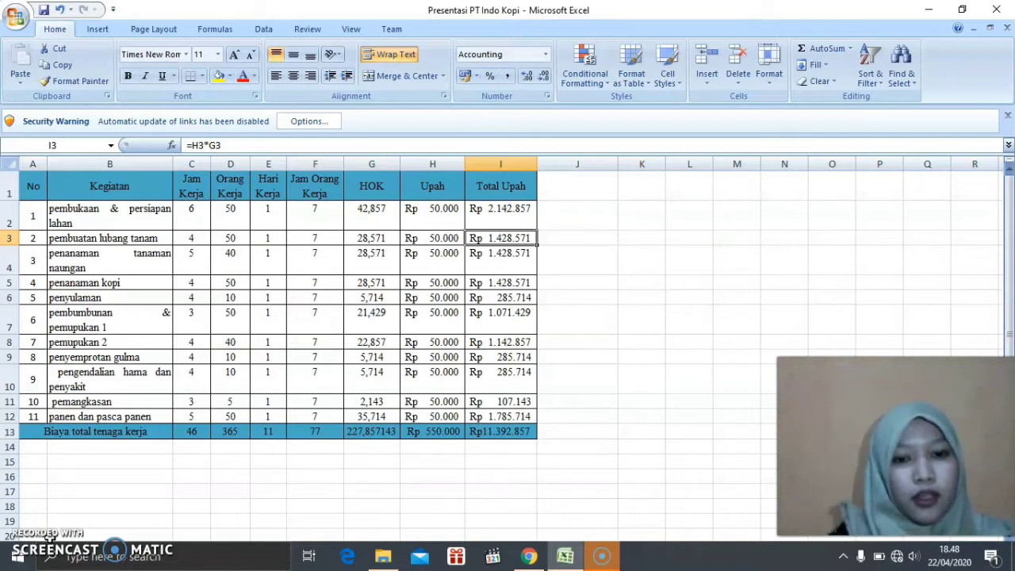
{"action": "left_click", "coordinate": [111, 490]}
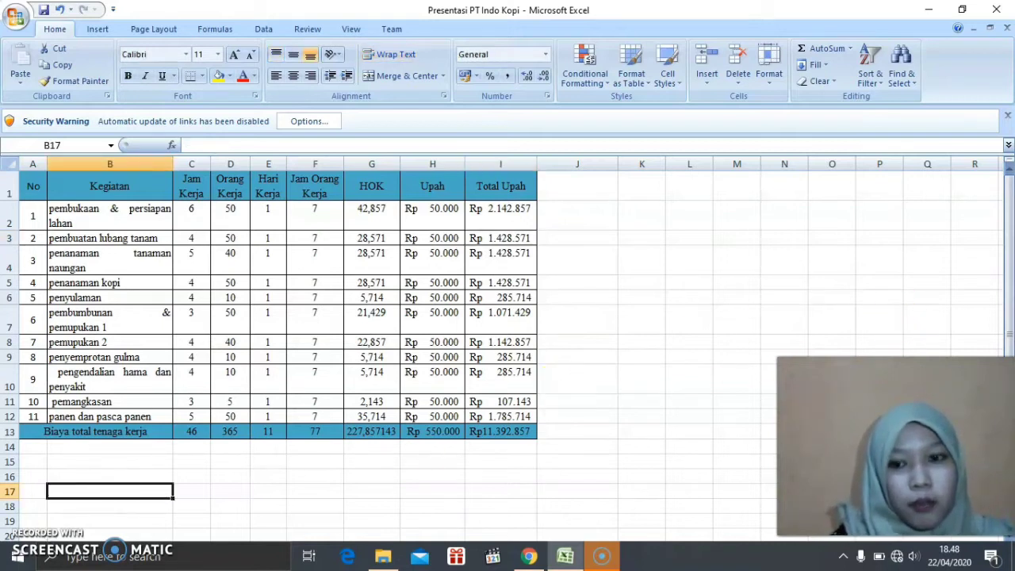
{"action": "left_click", "coordinate": [603, 557]}
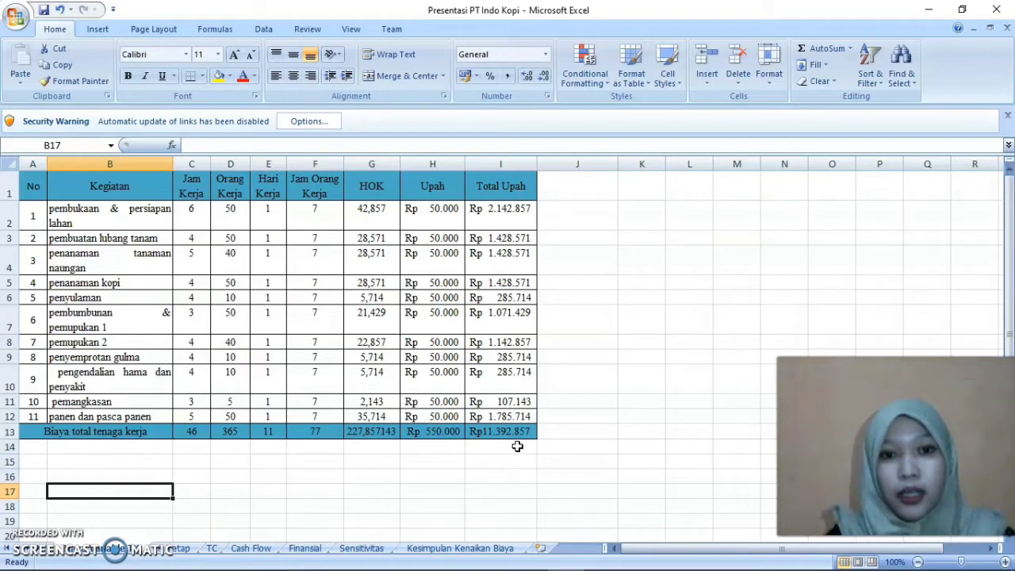
Clear the existing HOK formulas from cells G2 through G12 in the labour cost table
{"action": "double_click", "coordinate": [385, 215]}
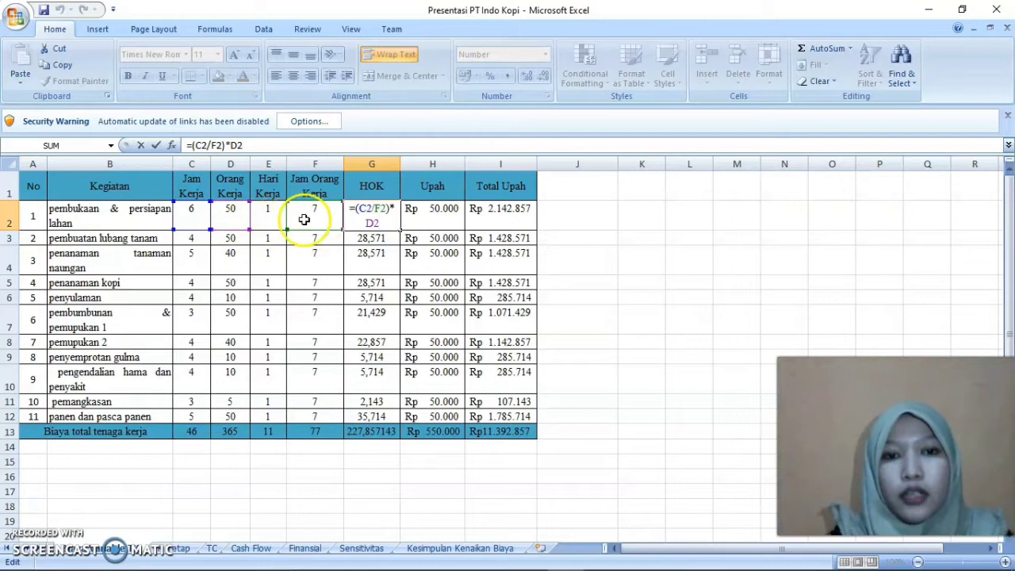
{"action": "left_click", "coordinate": [403, 267]}
{"action": "double_click", "coordinate": [381, 211]}
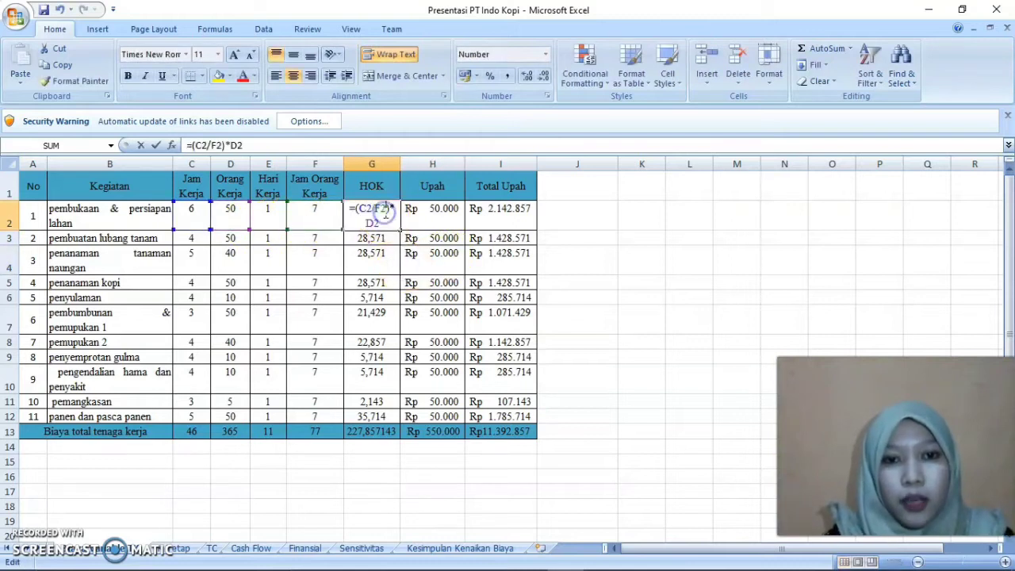
{"action": "left_click_drag", "start_coordinate": [393, 227], "coordinate": [329, 195]}
{"action": "key", "text": "Delete"}
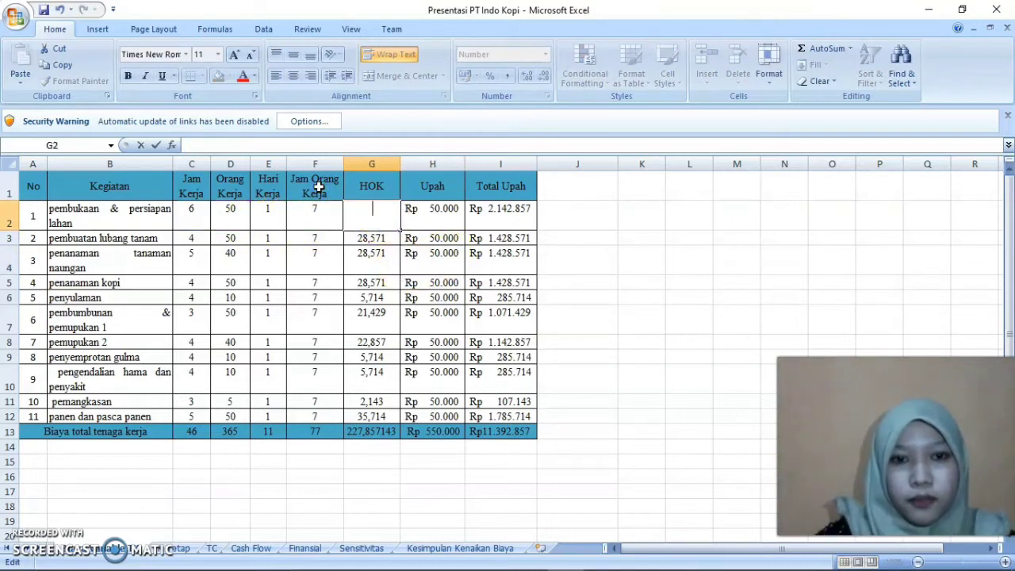
{"action": "left_click", "coordinate": [406, 265]}
{"action": "left_click_drag", "start_coordinate": [370, 238], "coordinate": [369, 418]}
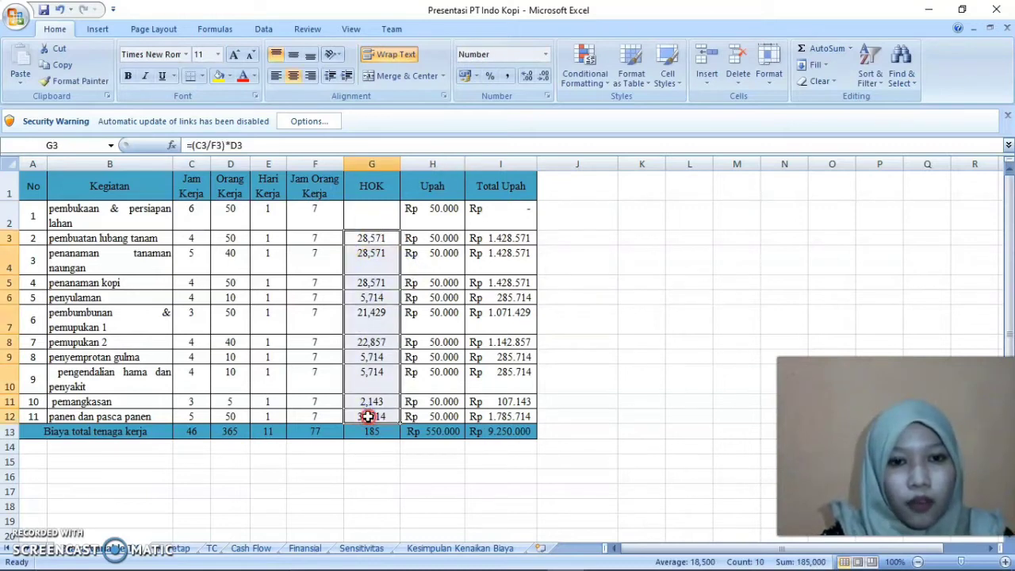
{"action": "right_click", "coordinate": [370, 417]}
{"action": "left_click", "coordinate": [422, 289]}
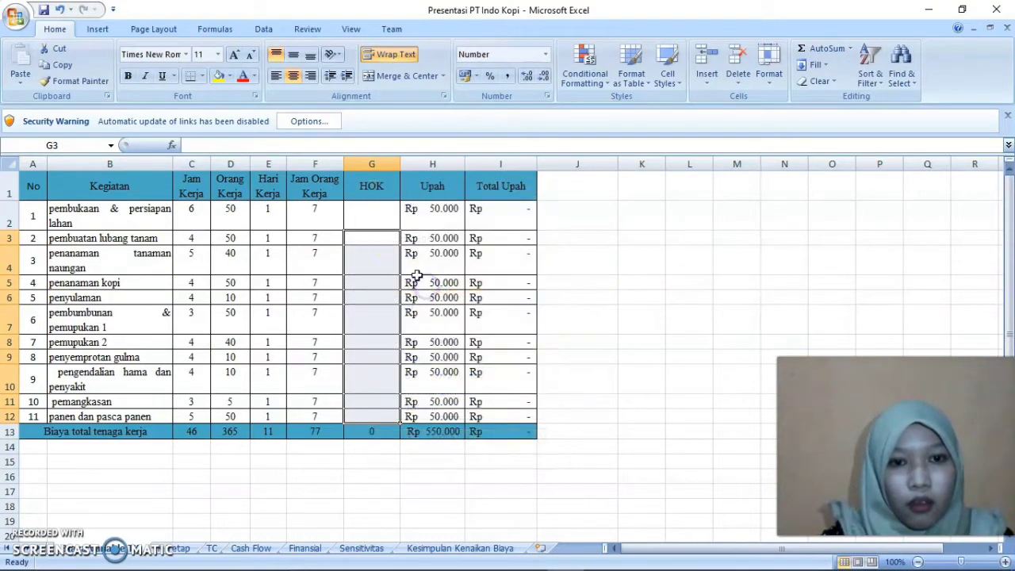
Enter the HOK formula =(C2/F2)*D2 in cell G2 for the pembukaan & persiapan lahan row
{"action": "left_click", "coordinate": [383, 219]}
{"action": "type", "text": "="}
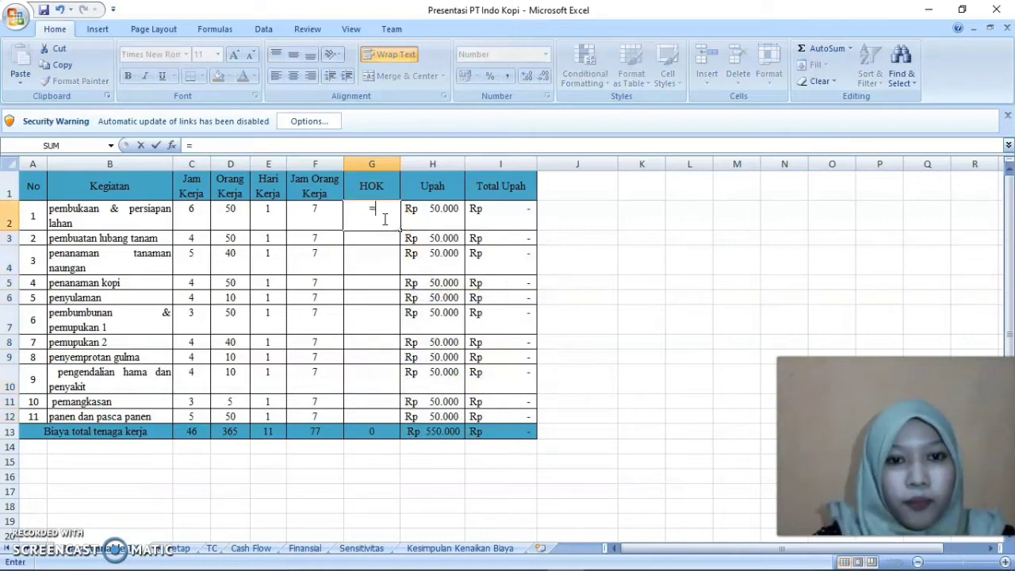
{"action": "type", "text": "("}
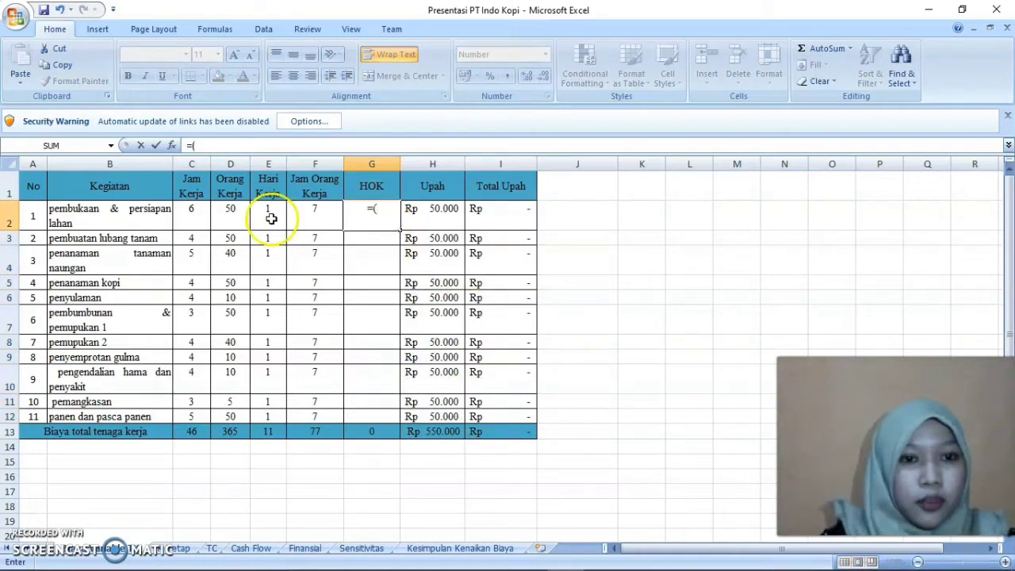
{"action": "left_click", "coordinate": [203, 215]}
{"action": "type", "text": "/"}
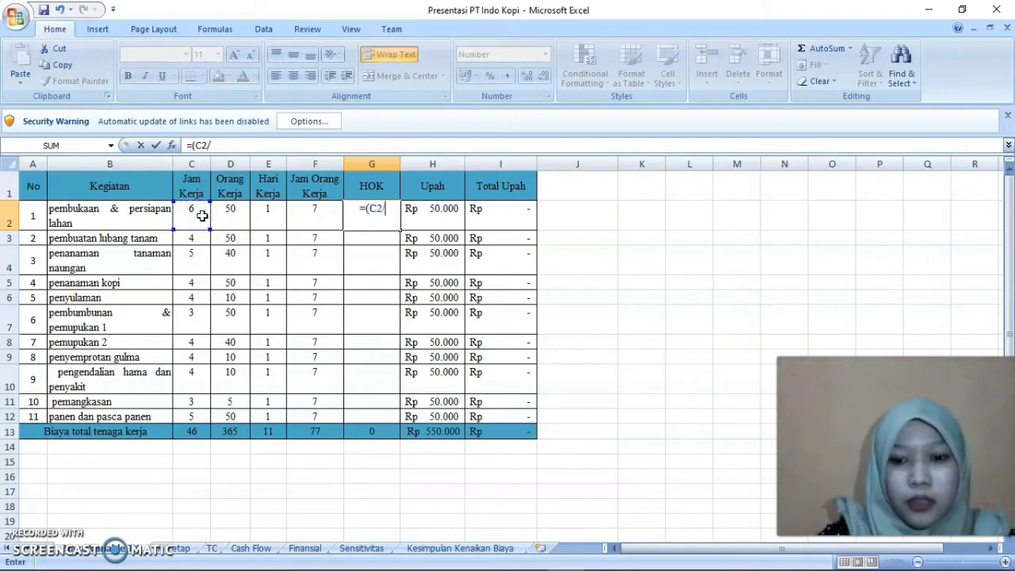
{"action": "left_click", "coordinate": [314, 212]}
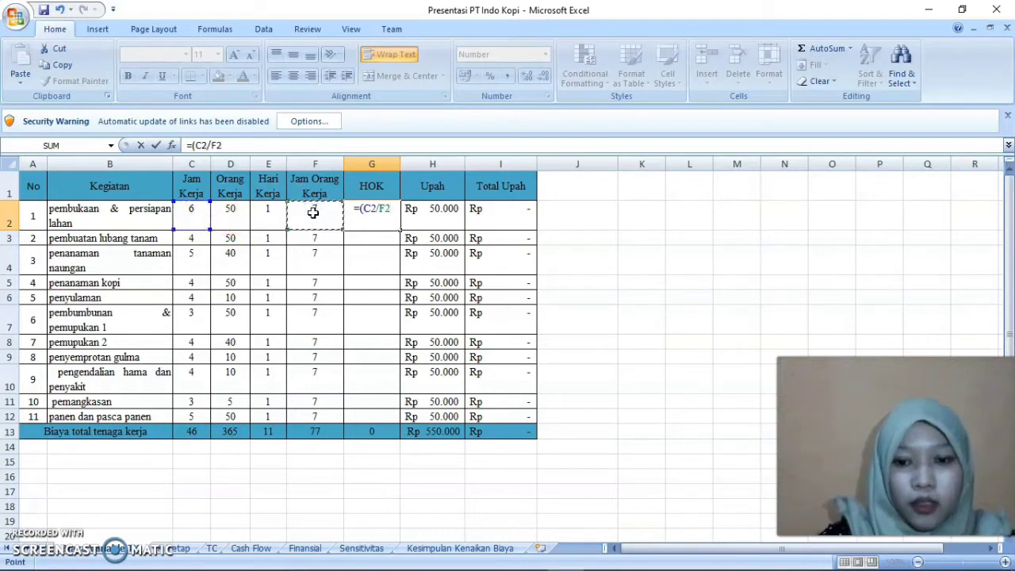
{"action": "type", "text": ")*"}
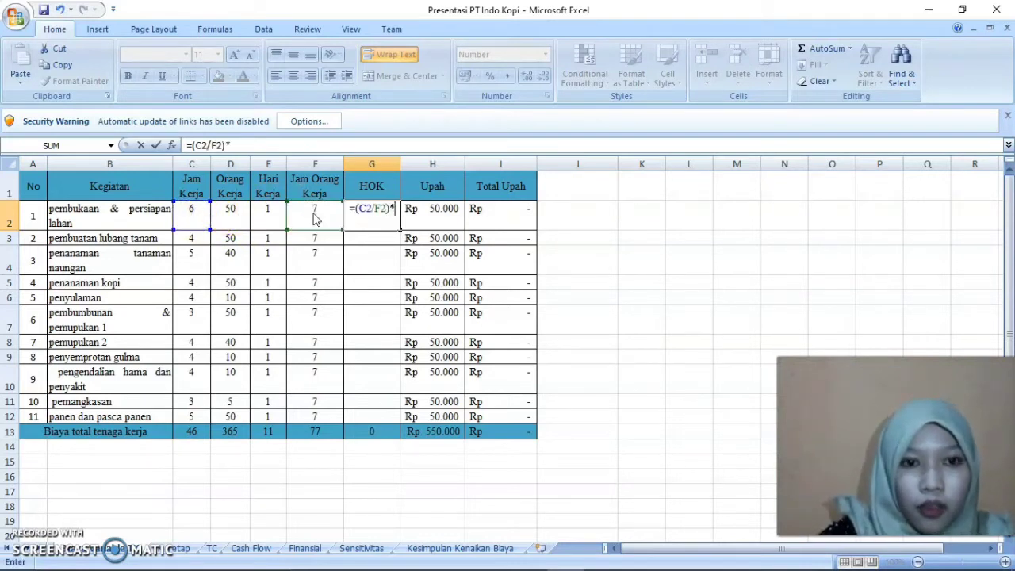
{"action": "left_click", "coordinate": [230, 210]}
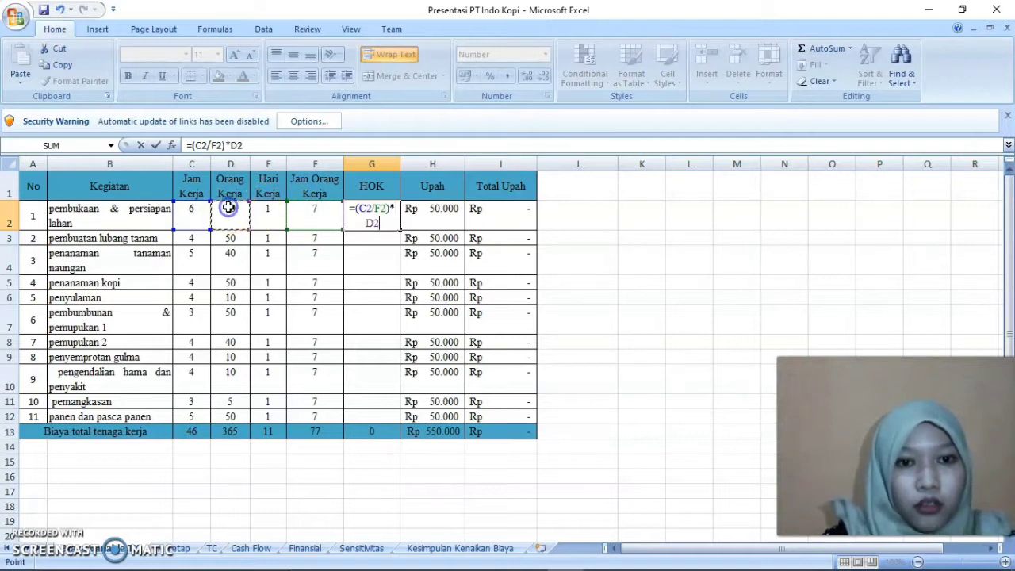
{"action": "key", "text": "Return"}
Copy the HOK formula from G2 down through G12 for the remaining activities
{"action": "left_click", "coordinate": [374, 211]}
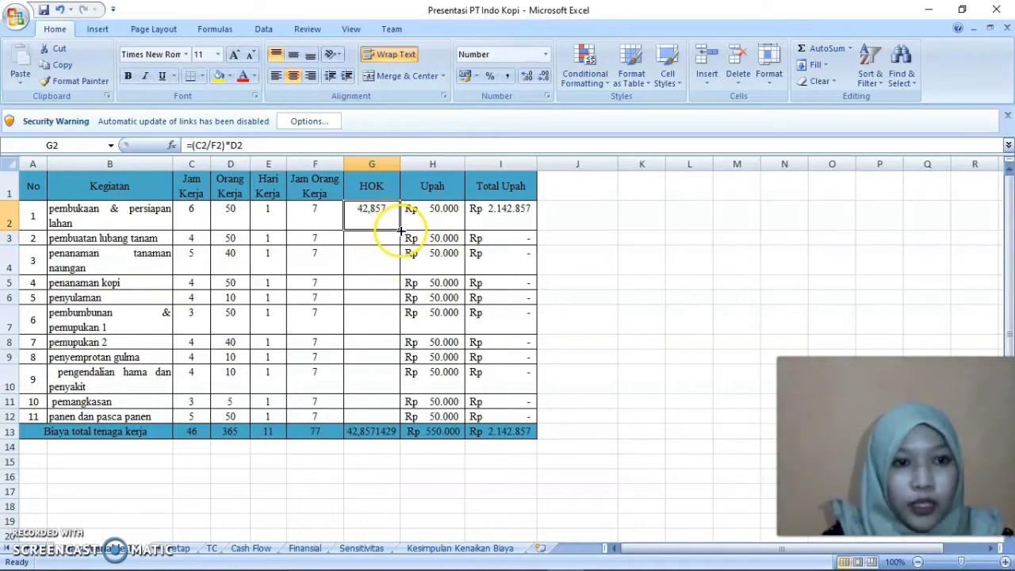
{"action": "left_click_drag", "start_coordinate": [400, 230], "coordinate": [399, 415]}
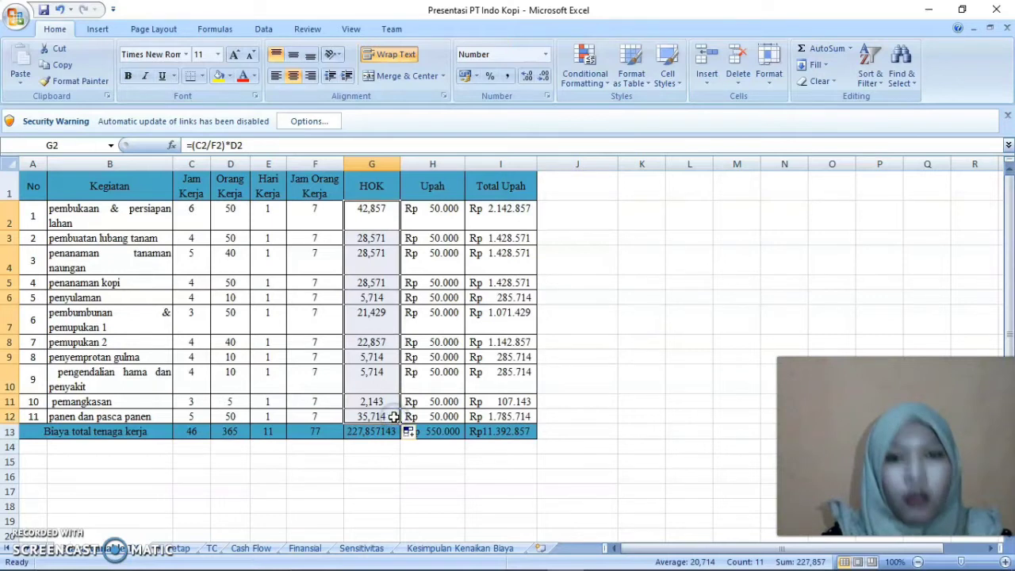
{"action": "left_click", "coordinate": [449, 299]}
Inspect the HOK formula in G3 and the Total Upah formula in I2
{"action": "left_click", "coordinate": [371, 237]}
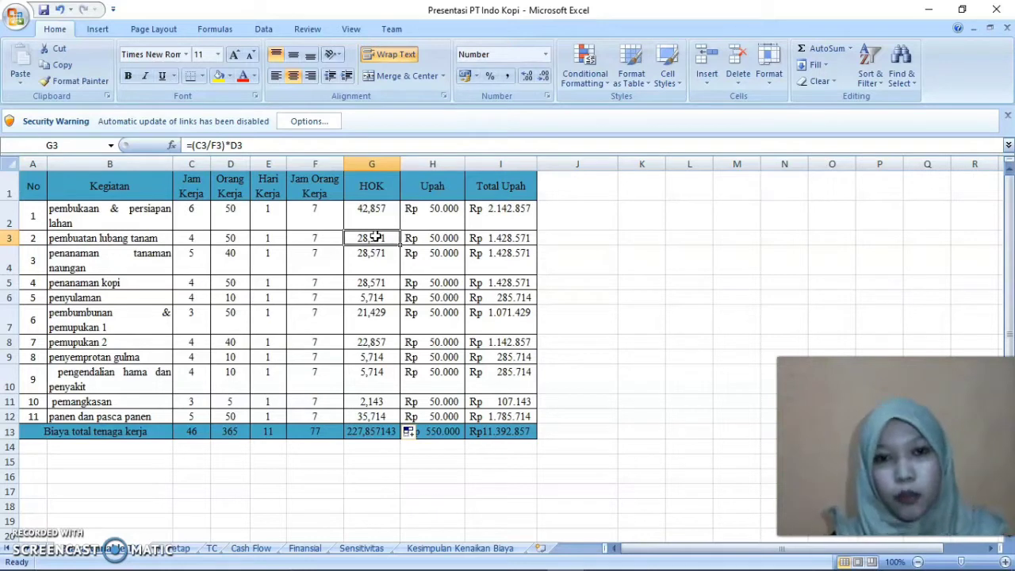
{"action": "double_click", "coordinate": [512, 208]}
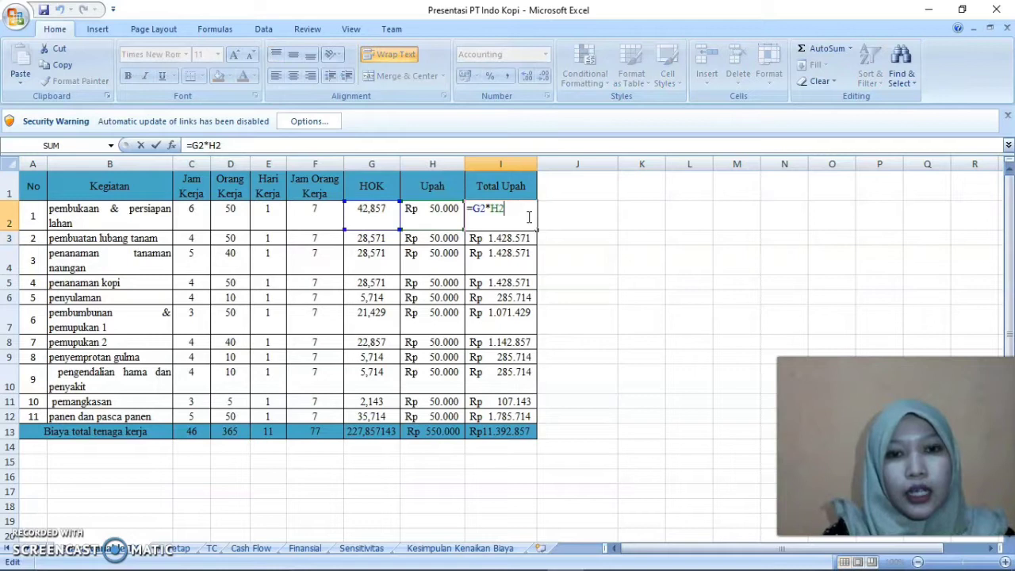
{"action": "key", "text": "Return"}
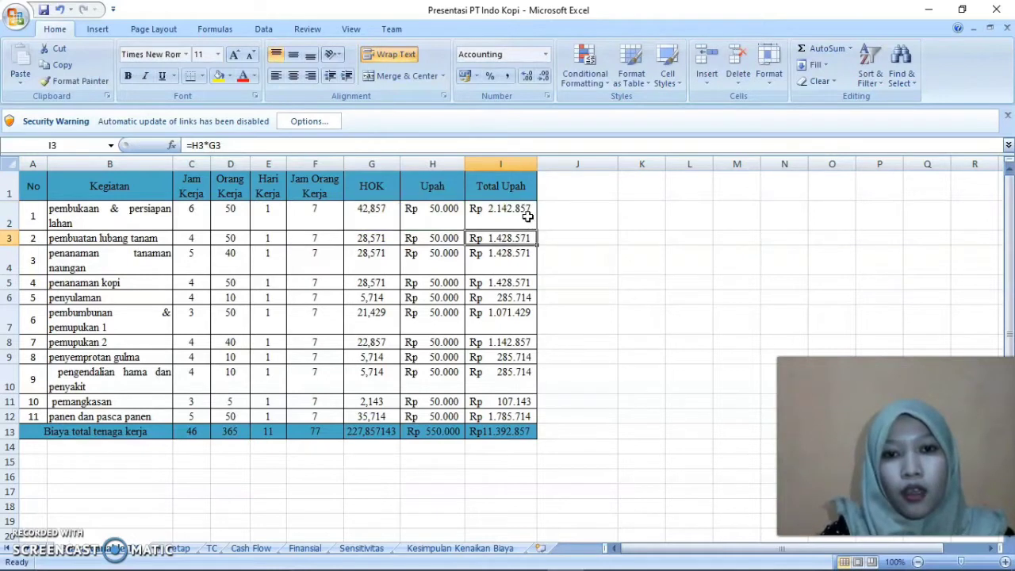
{"action": "left_click", "coordinate": [510, 212]}
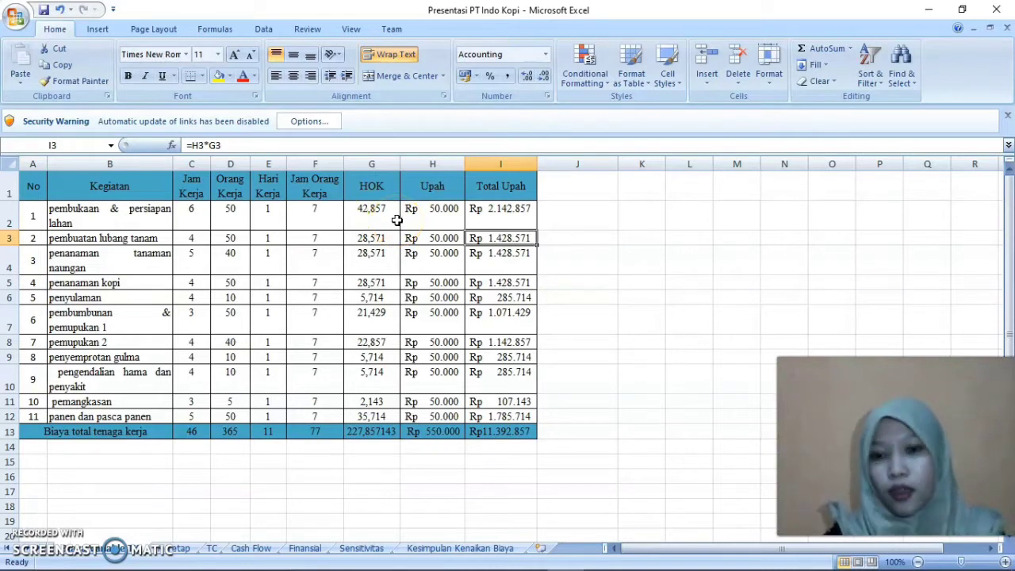
On the sheet with the TK Tetap Karyawan table, replace the Total Gaji formula in E6 with =D6*C6
{"action": "left_click", "coordinate": [173, 549]}
{"action": "left_click_drag", "start_coordinate": [1006, 328], "coordinate": [1008, 256]}
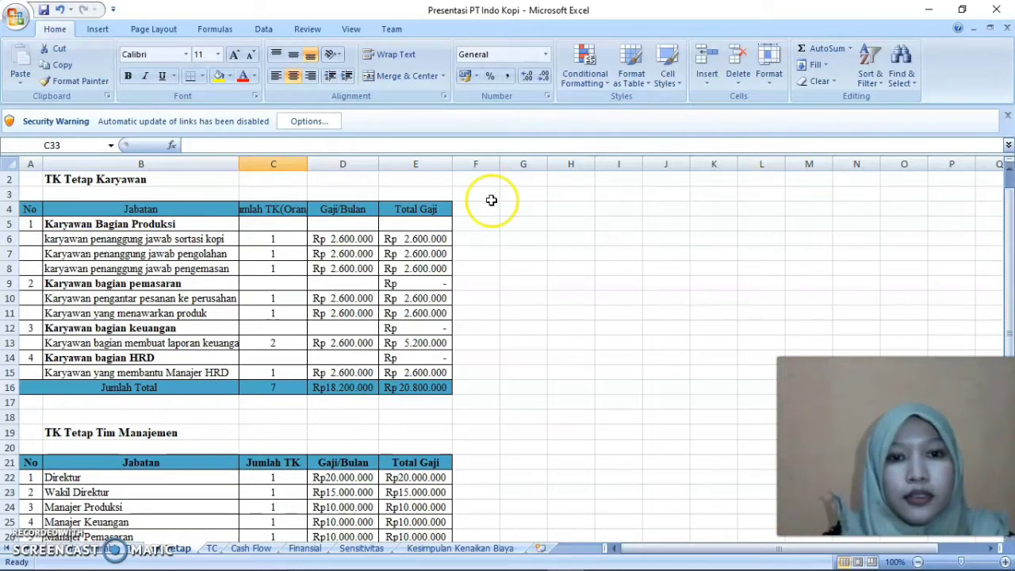
{"action": "left_click", "coordinate": [411, 240]}
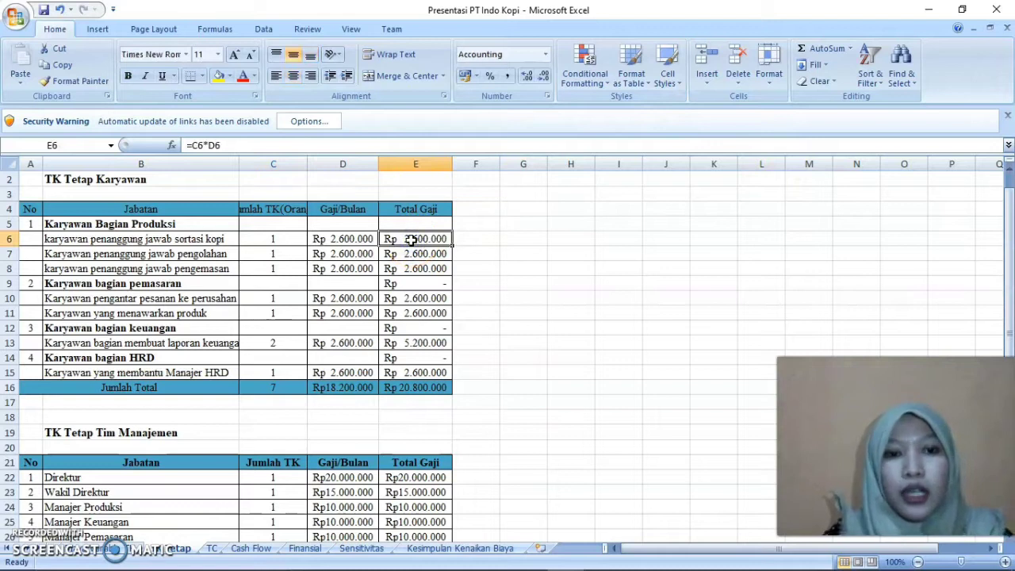
{"action": "double_click", "coordinate": [411, 239]}
{"action": "left_click", "coordinate": [429, 241]}
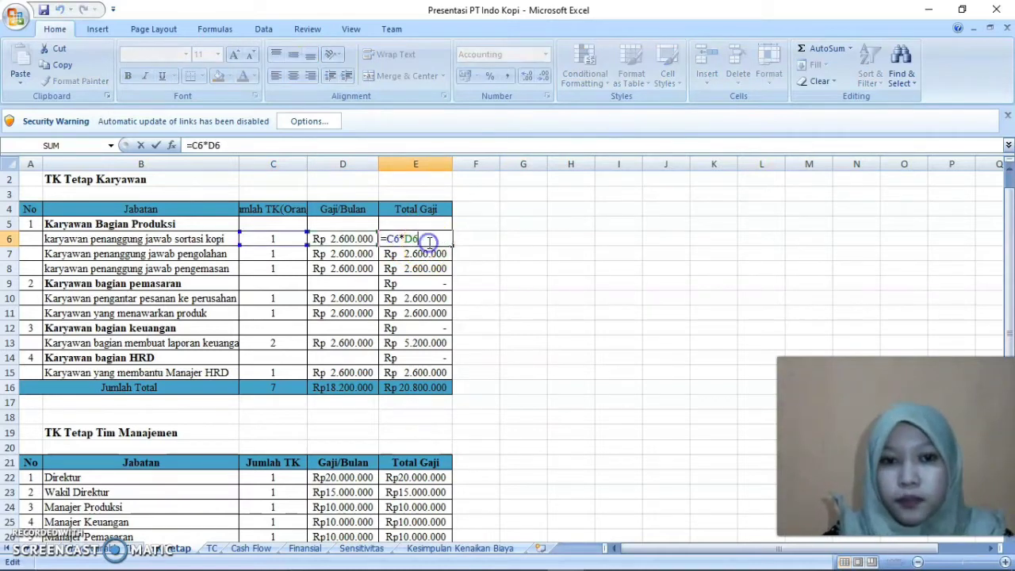
{"action": "key", "text": "BackSpace"}
{"action": "key", "text": "BackSpace"}
{"action": "key", "text": "BackSpace"}
{"action": "key", "text": "BackSpace"}
{"action": "key", "text": "BackSpace"}
{"action": "key", "text": "BackSpace"}
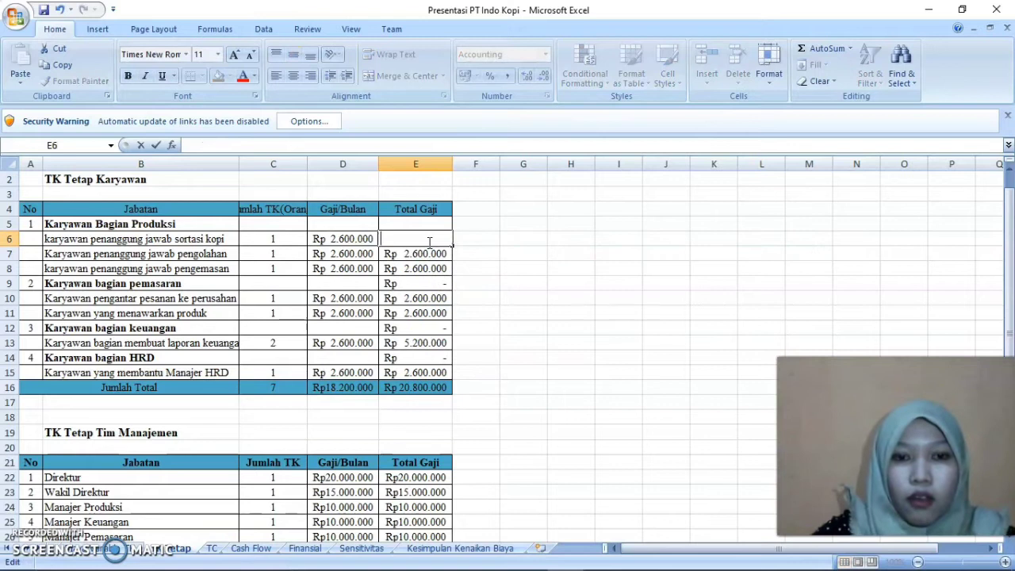
{"action": "type", "text": "="}
{"action": "left_click", "coordinate": [364, 239]}
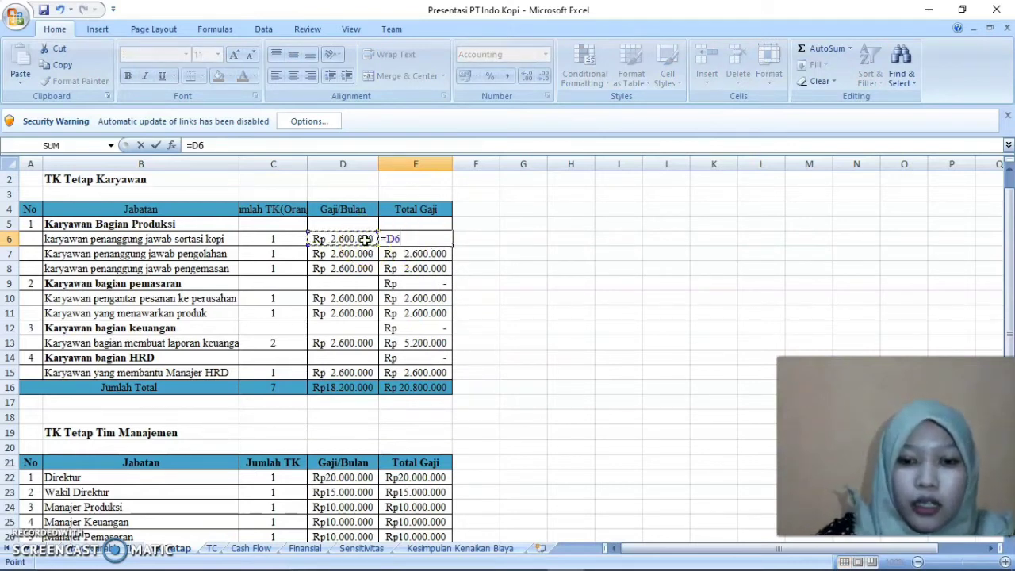
{"action": "type", "text": "*"}
{"action": "left_click", "coordinate": [279, 235]}
{"action": "key", "text": "Return"}
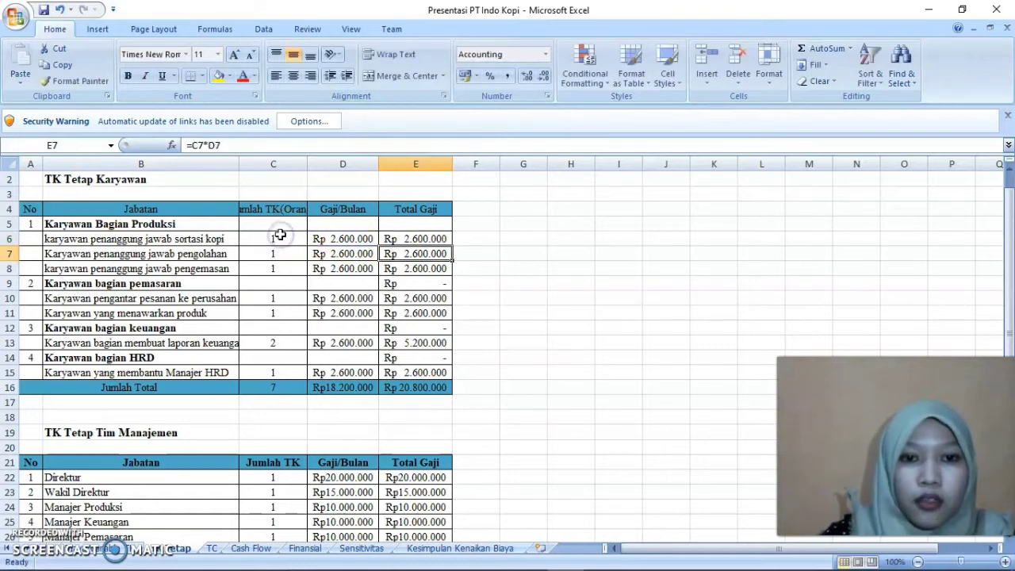
Fill the Total Gaji formula from E6 down through E15
{"action": "left_click", "coordinate": [437, 239]}
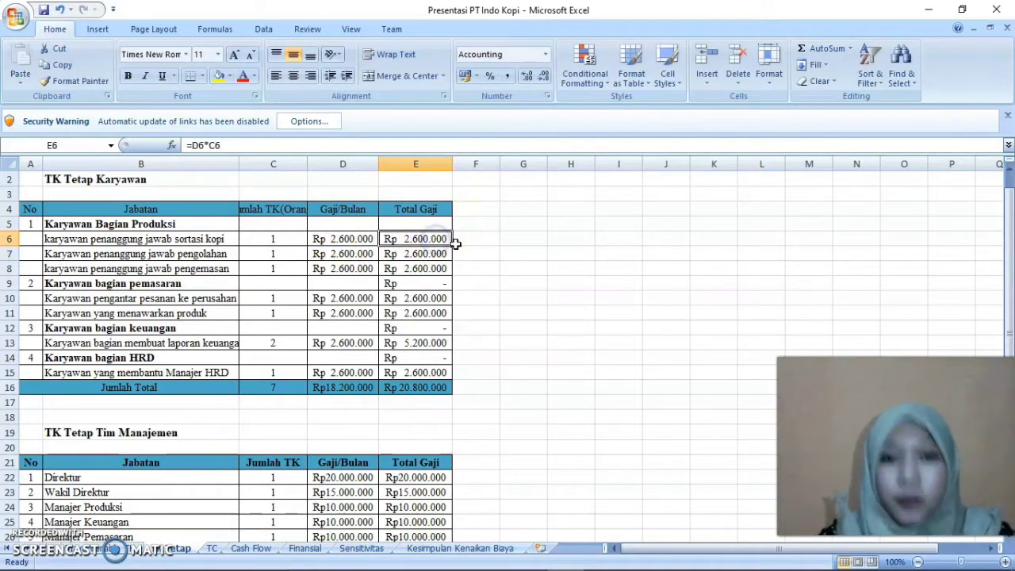
{"action": "left_click_drag", "start_coordinate": [451, 246], "coordinate": [453, 381]}
{"action": "left_click", "coordinate": [515, 356]}
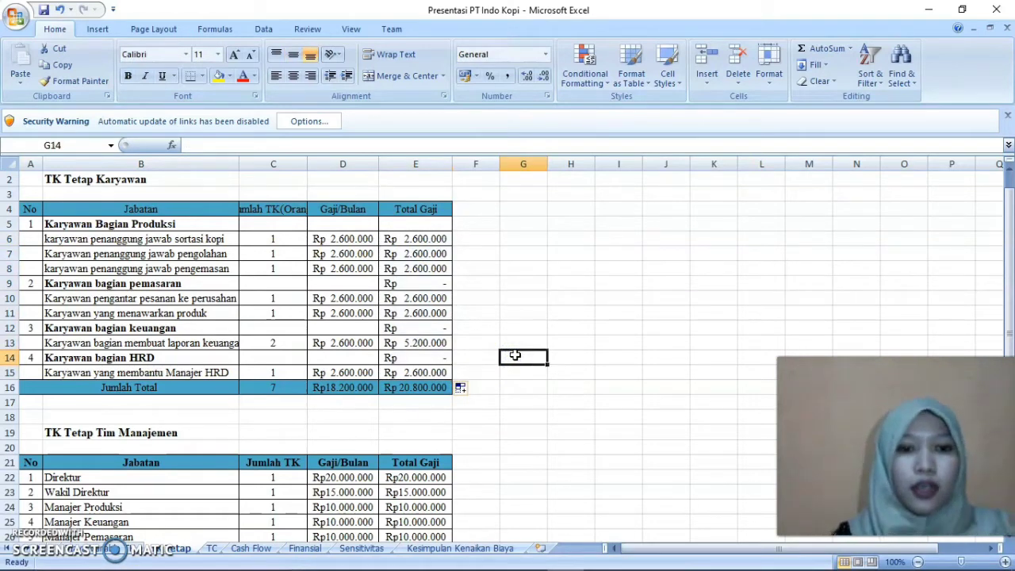
Re-enter the Gaji/Bulan total in D16 of the Jumlah Total row as a SUM of D6:D15
{"action": "double_click", "coordinate": [358, 387]}
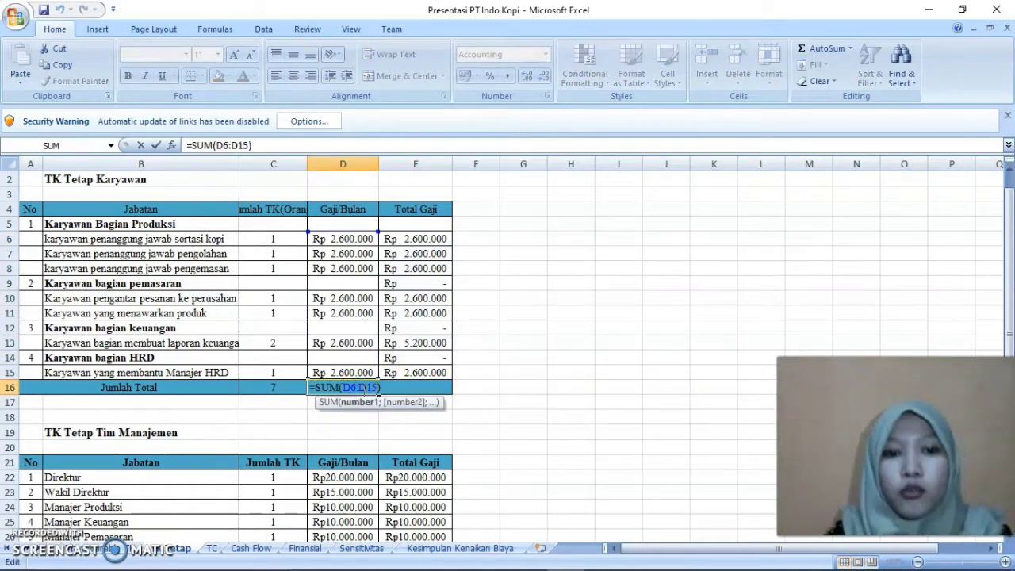
{"action": "key", "text": "Right"}
{"action": "key", "text": "BackSpace"}
{"action": "key", "text": "BackSpace"}
{"action": "key", "text": "BackSpace"}
{"action": "key", "text": "BackSpace"}
{"action": "key", "text": "BackSpace"}
{"action": "key", "text": "BackSpace"}
{"action": "key", "text": "BackSpace"}
{"action": "key", "text": "BackSpace"}
{"action": "key", "text": "BackSpace"}
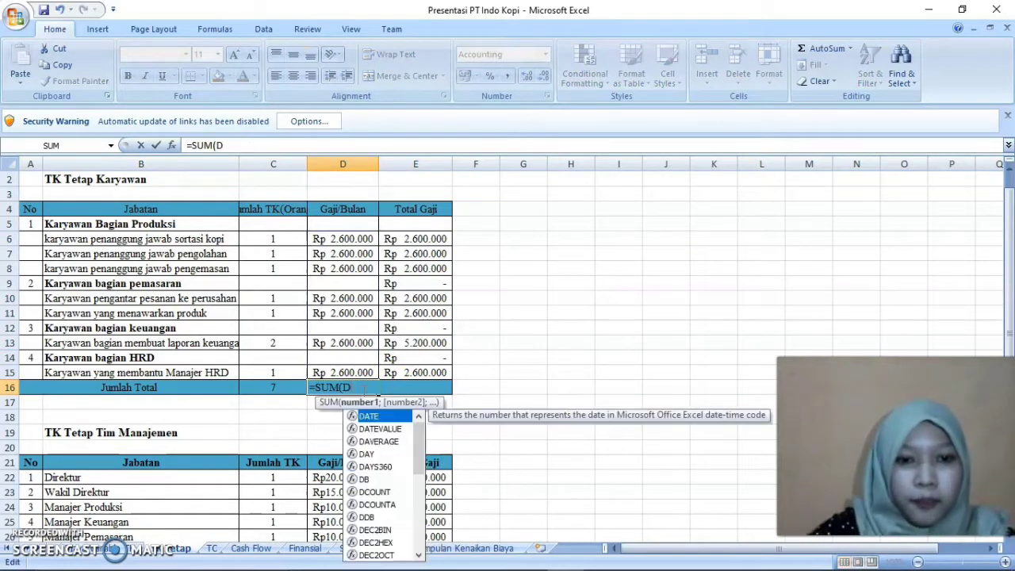
{"action": "key", "text": "BackSpace"}
{"action": "key", "text": "BackSpace"}
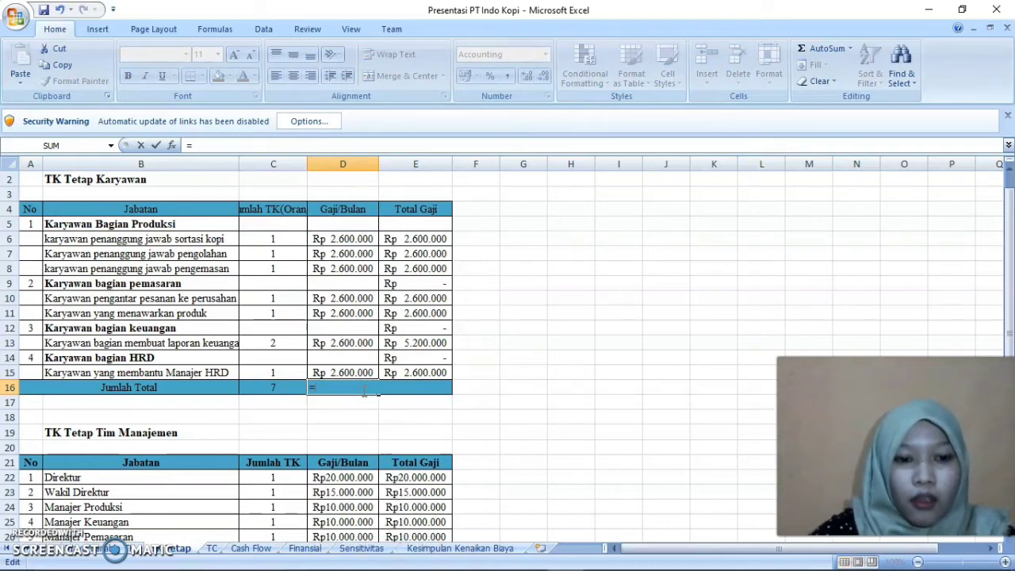
{"action": "type", "text": "sum"}
{"action": "double_click", "coordinate": [352, 403]}
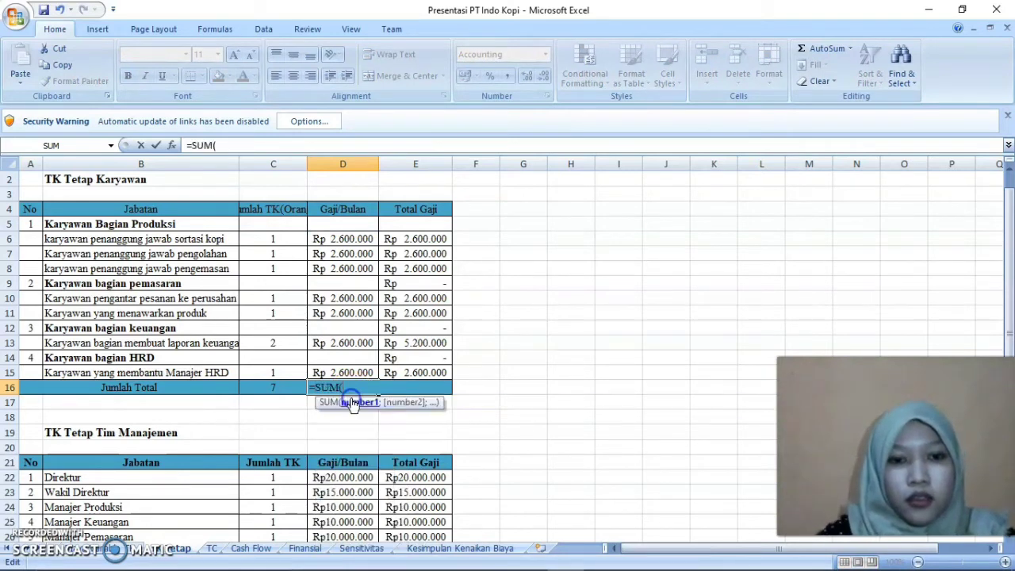
{"action": "left_click_drag", "start_coordinate": [342, 239], "coordinate": [357, 372]}
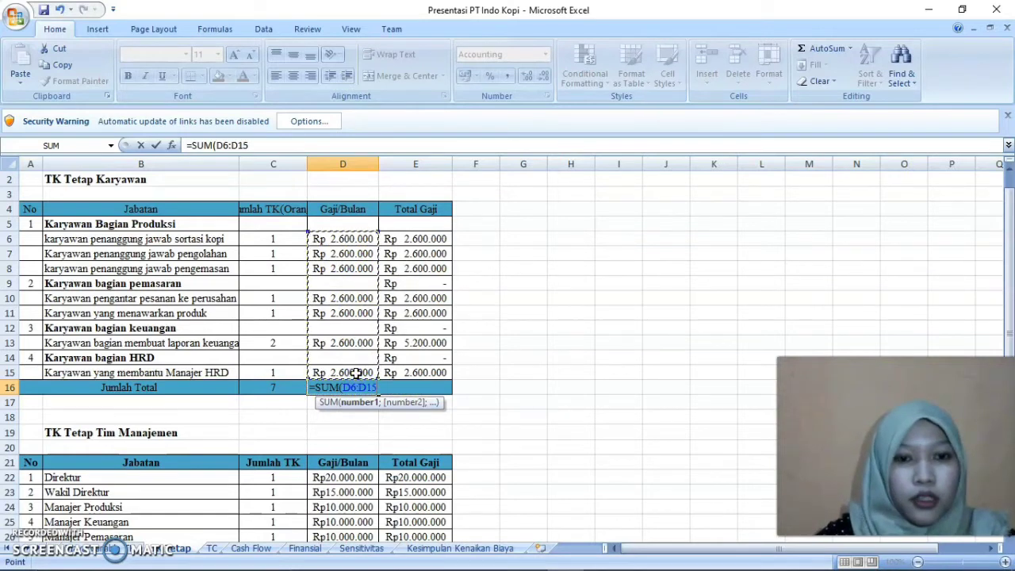
{"action": "key", "text": "Return"}
Inspect the Total Gaji sum formula in E16 and bring the TK Tetap Tim Manajemen table into view
{"action": "left_click", "coordinate": [407, 387]}
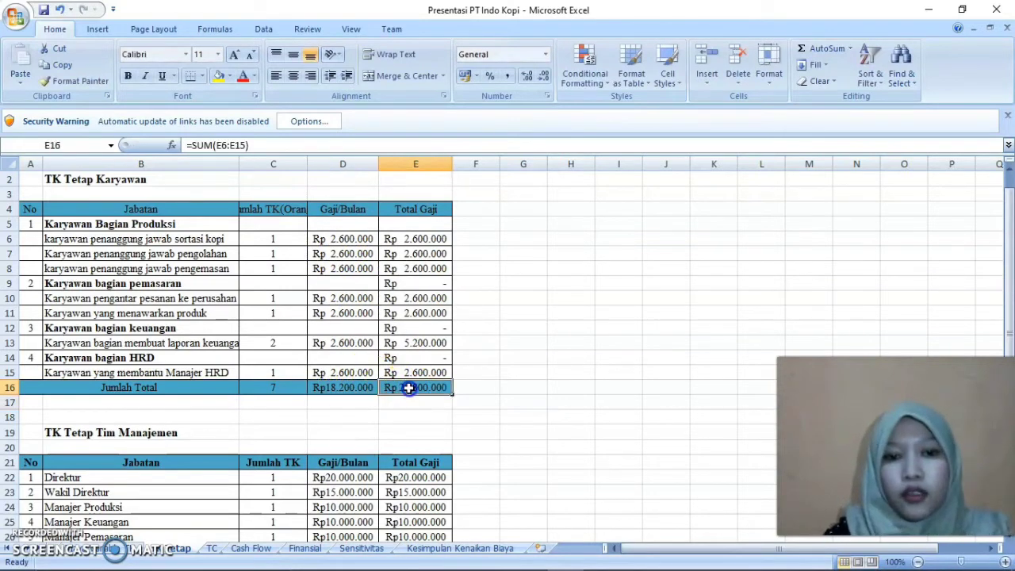
{"action": "double_click", "coordinate": [407, 387]}
{"action": "double_click", "coordinate": [429, 387]}
{"action": "key", "text": "Return"}
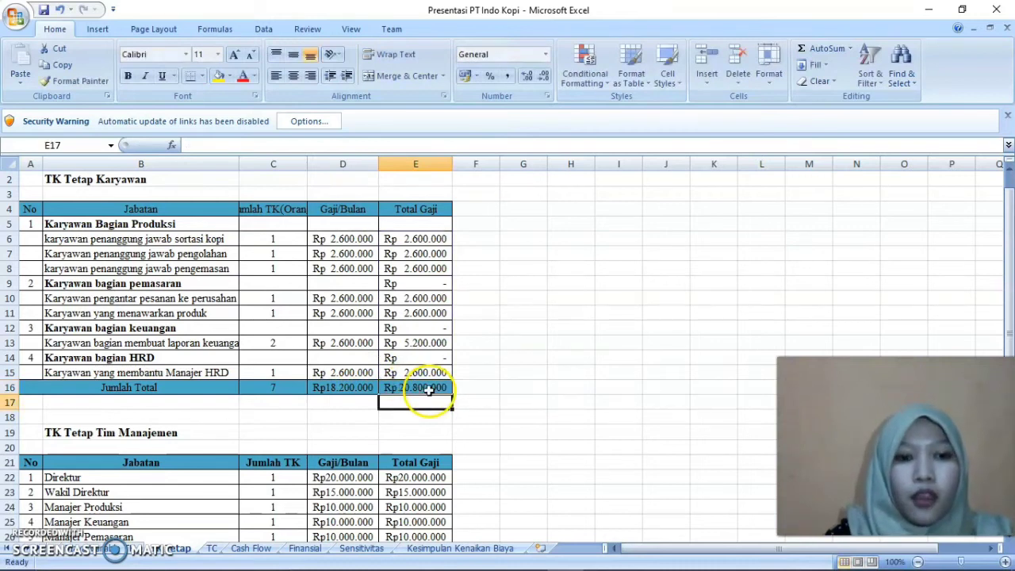
{"action": "left_click_drag", "start_coordinate": [1006, 227], "coordinate": [1009, 309]}
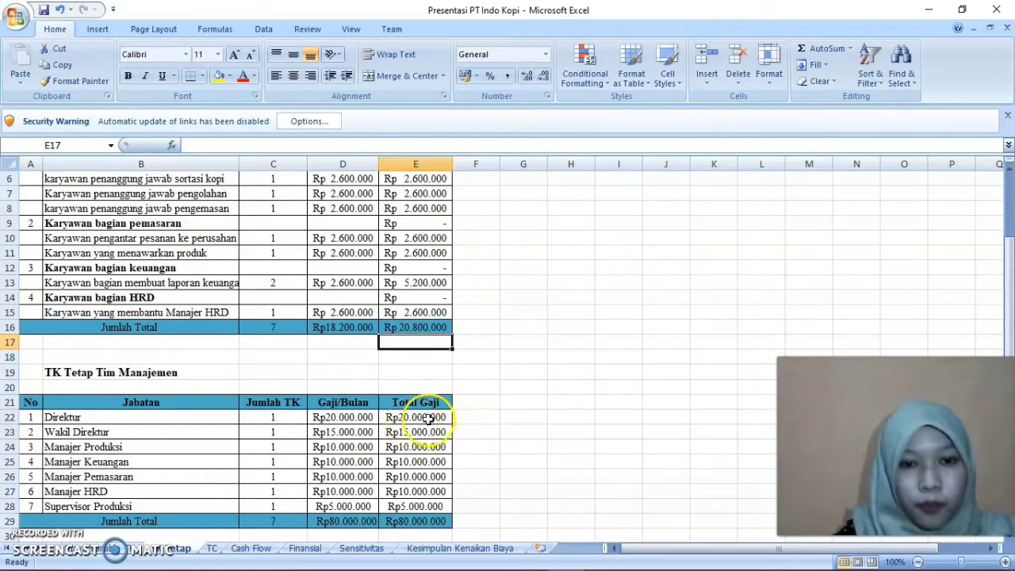
Inspect the Total Gaji formula in E22 for Direktur in the TK Tetap Tim Manajemen table and open the TC sheet
{"action": "double_click", "coordinate": [429, 419]}
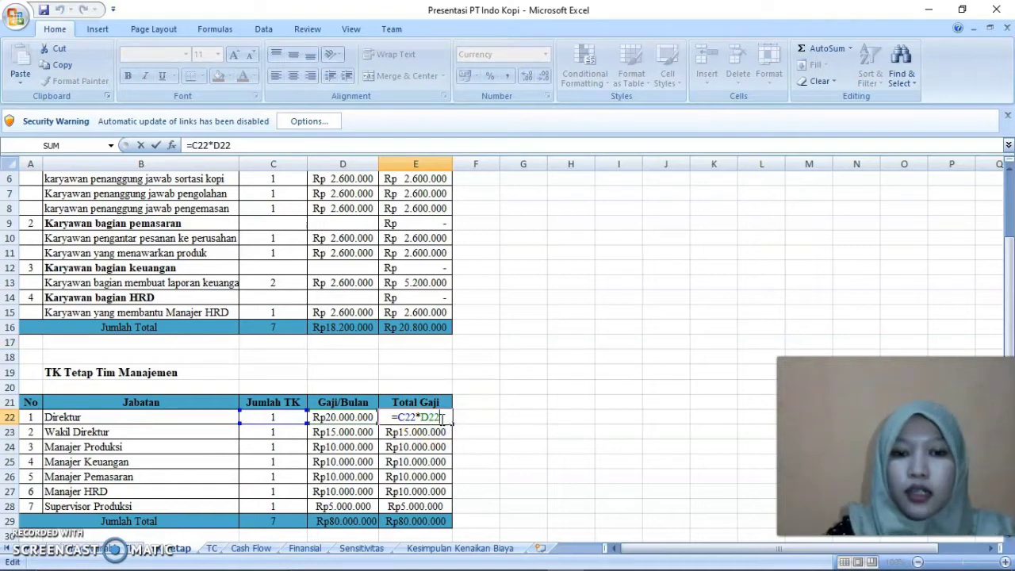
{"action": "key", "text": "Return"}
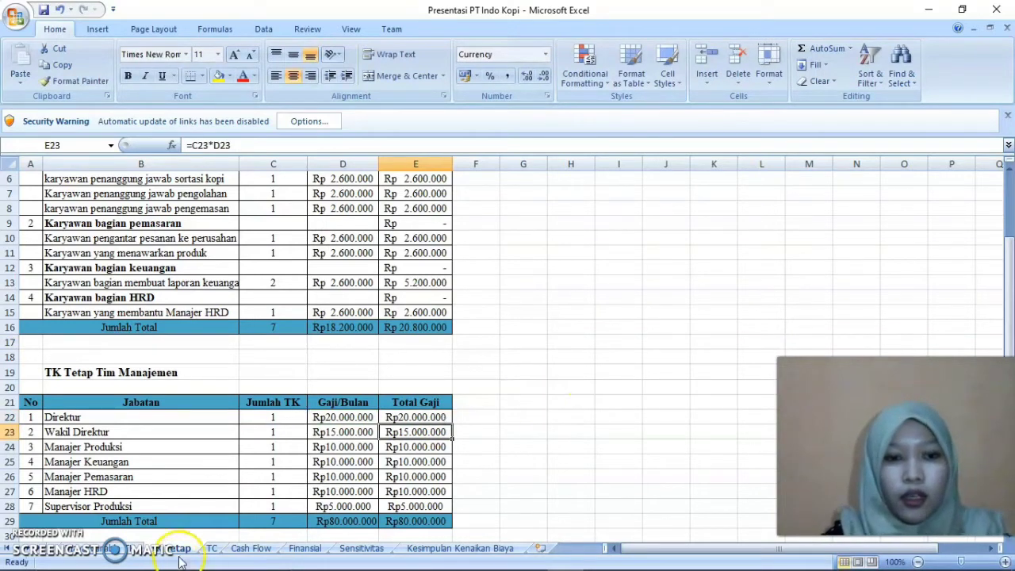
{"action": "left_click", "coordinate": [212, 548]}
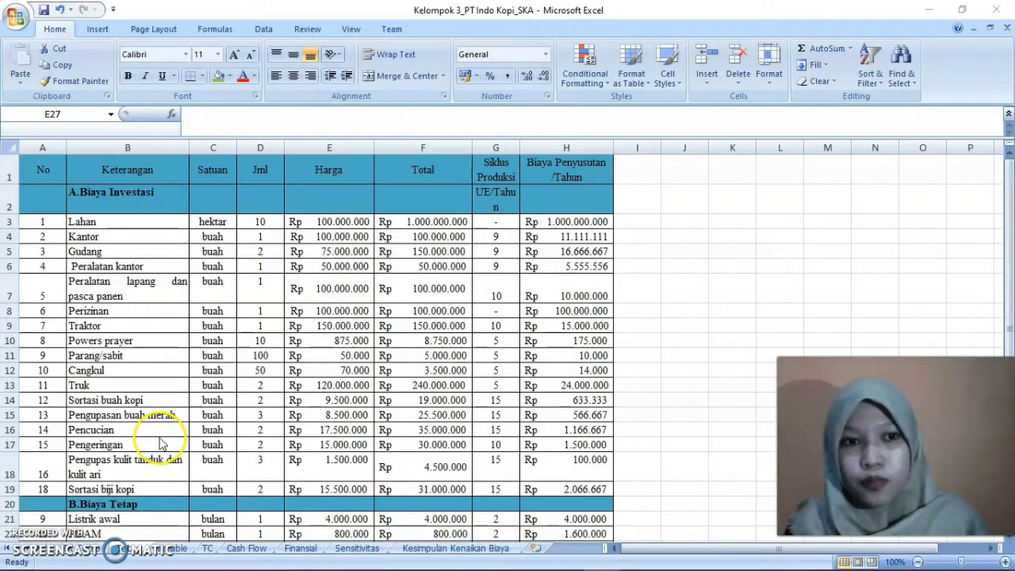
In the Kelompok 3_PT Indo Kopi_SKA workbook, go through the column headings and A.Biaya Investasi items of the fixed cost table
{"action": "left_click", "coordinate": [114, 188]}
{"action": "left_click", "coordinate": [80, 180]}
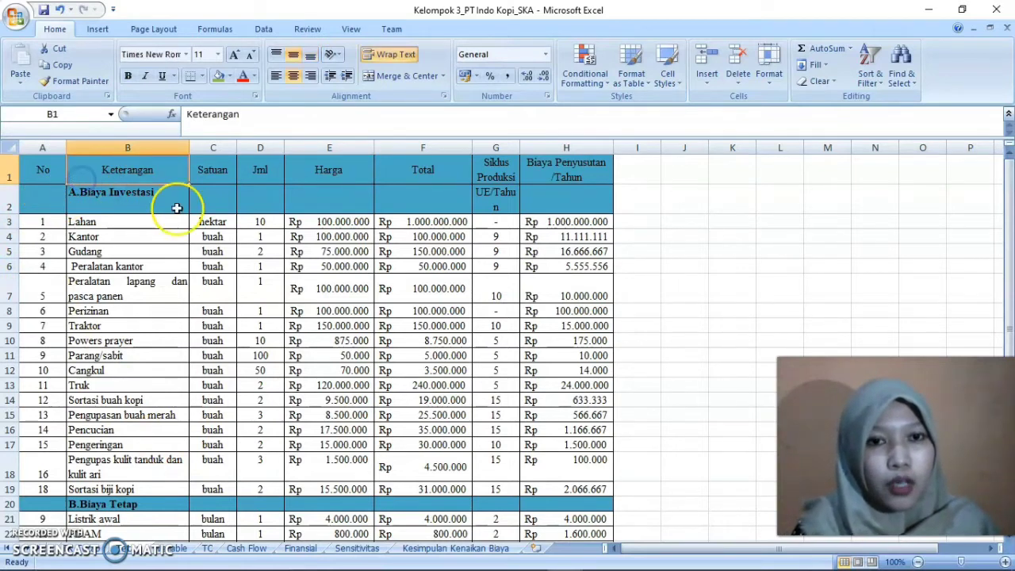
{"action": "key", "text": "Right"}
{"action": "key", "text": "Right"}
{"action": "key", "text": "Down"}
{"action": "key", "text": "Down"}
{"action": "key", "text": "Down"}
{"action": "key", "text": "Down"}
{"action": "key", "text": "Left"}
{"action": "key", "text": "Left"}
{"action": "key", "text": "Down"}
{"action": "key", "text": "Down"}
{"action": "key", "text": "Down"}
{"action": "key", "text": "Down"}
{"action": "key", "text": "Down"}
{"action": "key", "text": "Down"}
{"action": "key", "text": "Down"}
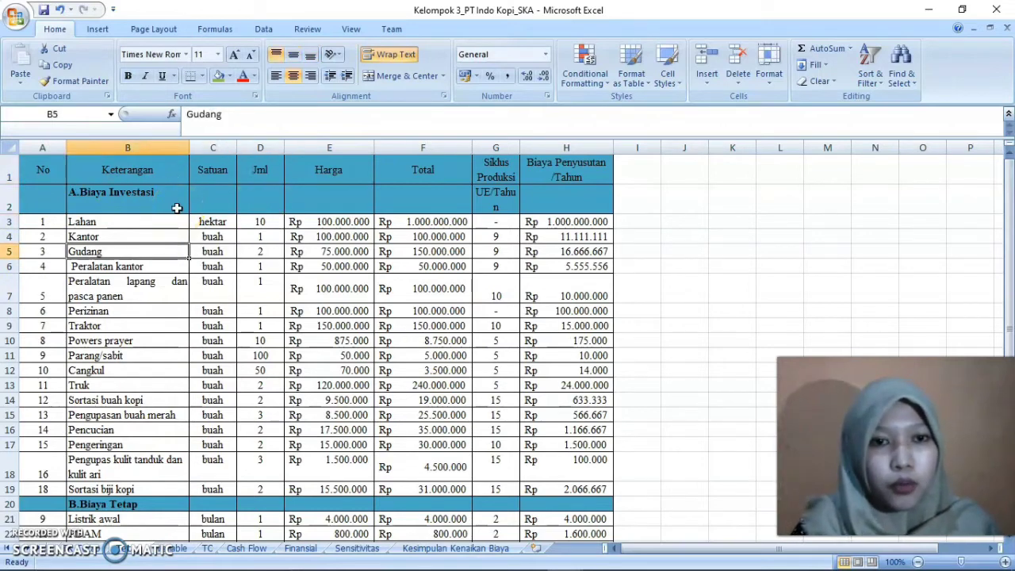
Review the remaining investment items and the B.Biaya Tetap entries from Listrik awal to Gaji Tim Manajemen
{"action": "key", "text": "Down"}
{"action": "key", "text": "Down"}
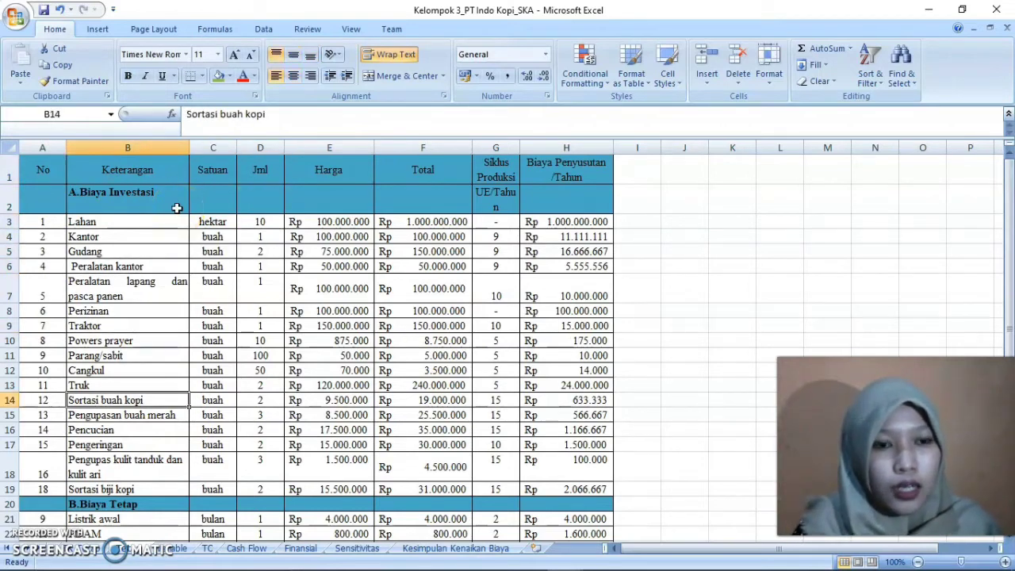
{"action": "key", "text": "Down"}
{"action": "key", "text": "Down"}
{"action": "key", "text": "Down"}
{"action": "key", "text": "Down"}
{"action": "key", "text": "Down"}
{"action": "key", "text": "Down"}
{"action": "key", "text": "Down"}
{"action": "key", "text": "Down"}
{"action": "key", "text": "Down"}
{"action": "key", "text": "Down"}
{"action": "key", "text": "Down"}
{"action": "key", "text": "Down"}
{"action": "key", "text": "Down"}
{"action": "key", "text": "Down"}
{"action": "key", "text": "Down"}
{"action": "key", "text": "Up"}
{"action": "key", "text": "Up"}
{"action": "key", "text": "Up"}
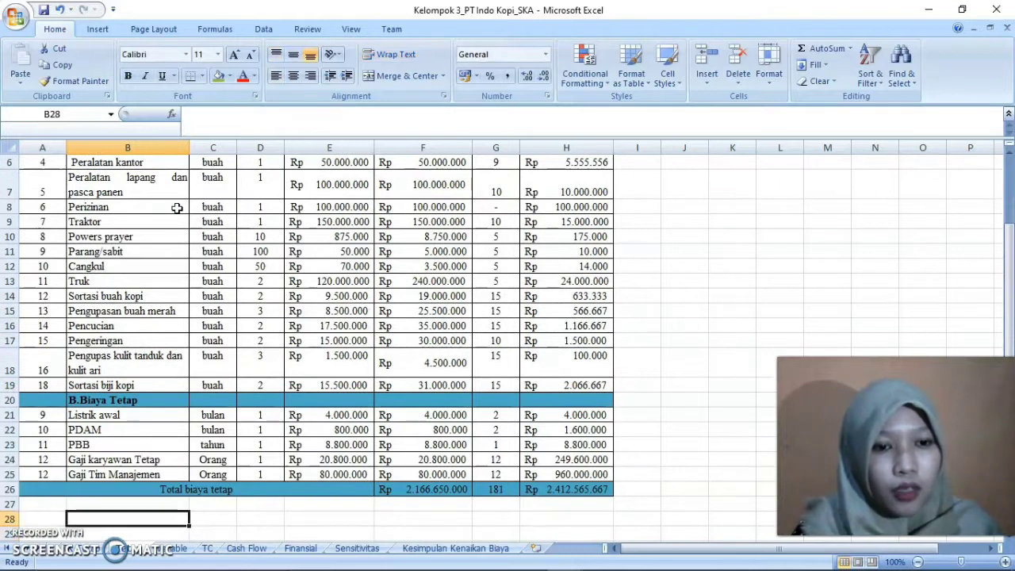
{"action": "key", "text": "Up"}
{"action": "key", "text": "Up"}
{"action": "key", "text": "Down"}
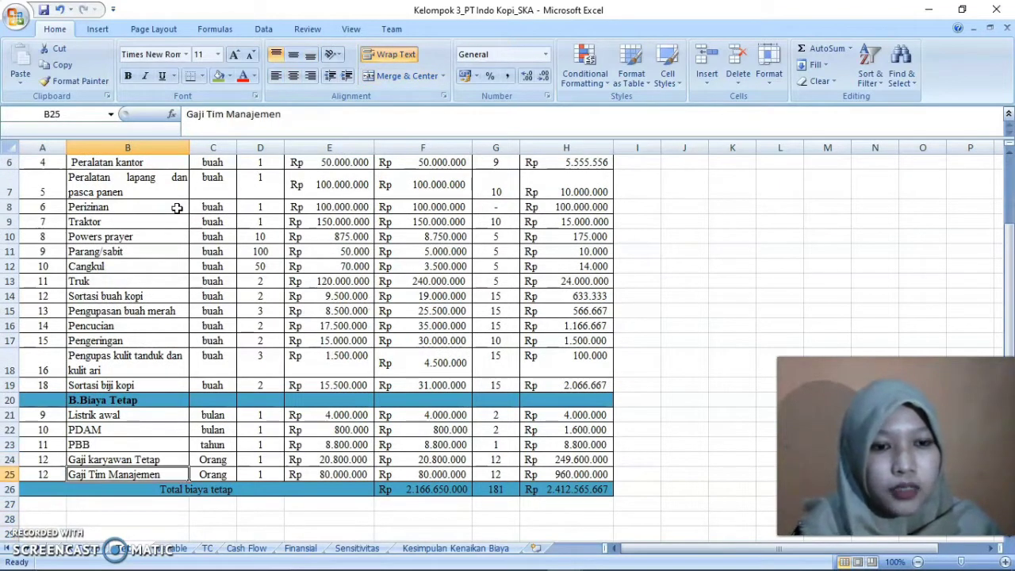
{"action": "key", "text": "Up"}
Inspect the Total formula in F3 for Lahan in the fixed cost table
{"action": "key", "text": "Up"}
{"action": "key", "text": "Up"}
{"action": "key", "text": "Right"}
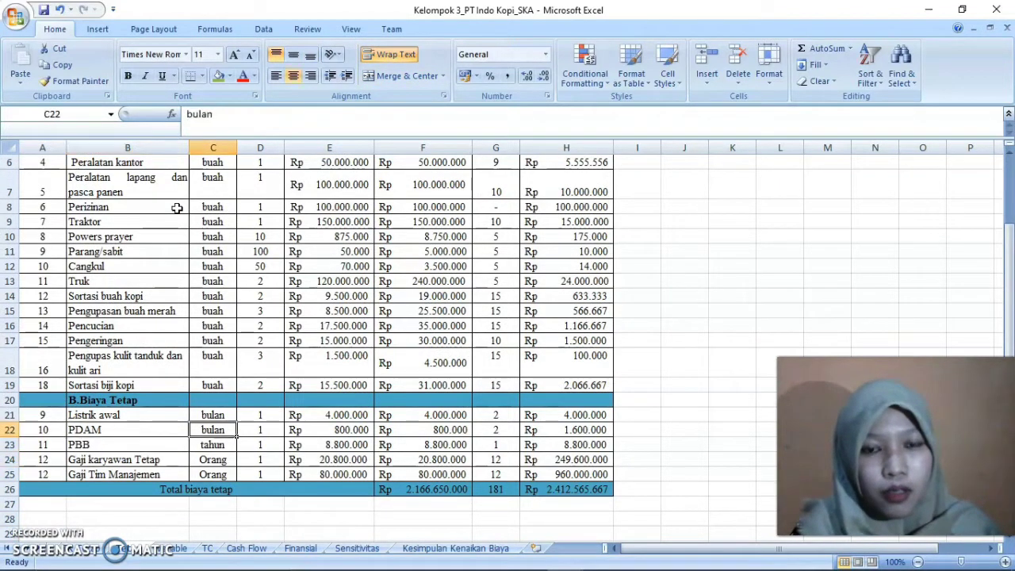
{"action": "key", "text": "Right"}
{"action": "key", "text": "Right"}
{"action": "key", "text": "Right"}
{"action": "key", "text": "Up"}
{"action": "key", "text": "Up"}
{"action": "key", "text": "Up"}
{"action": "key", "text": "Up"}
{"action": "key", "text": "Up"}
{"action": "key", "text": "Up"}
{"action": "key", "text": "Up"}
{"action": "key", "text": "Up"}
{"action": "key", "text": "Up"}
{"action": "key", "text": "Up"}
{"action": "key", "text": "Up"}
{"action": "key", "text": "Up"}
{"action": "key", "text": "Up"}
{"action": "key", "text": "Up"}
{"action": "key", "text": "Up"}
{"action": "key", "text": "Up"}
{"action": "key", "text": "Up"}
{"action": "key", "text": "Up"}
{"action": "key", "text": "Up"}
{"action": "key", "text": "Up"}
{"action": "key", "text": "Down"}
{"action": "key", "text": "Down"}
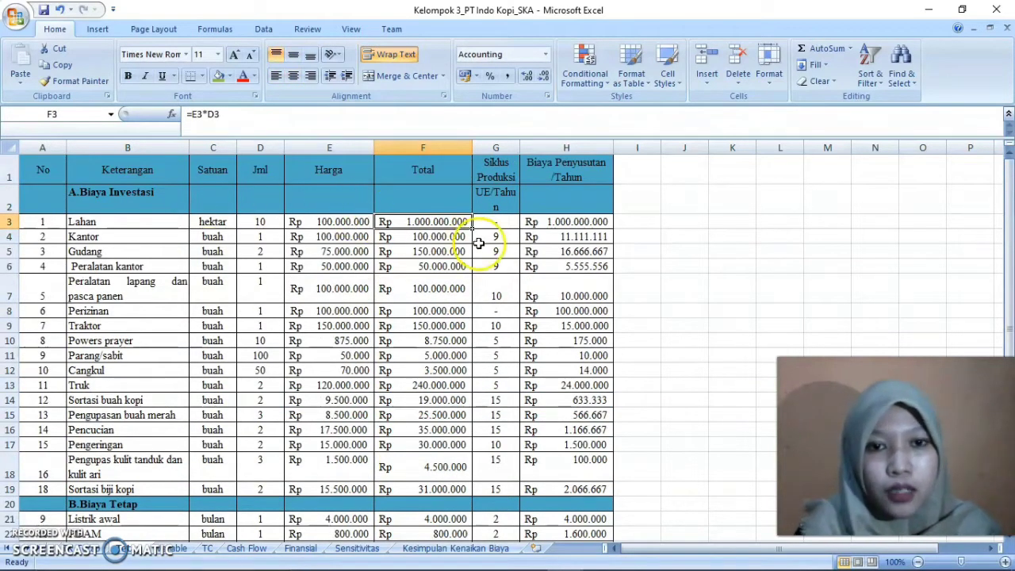
{"action": "double_click", "coordinate": [459, 225]}
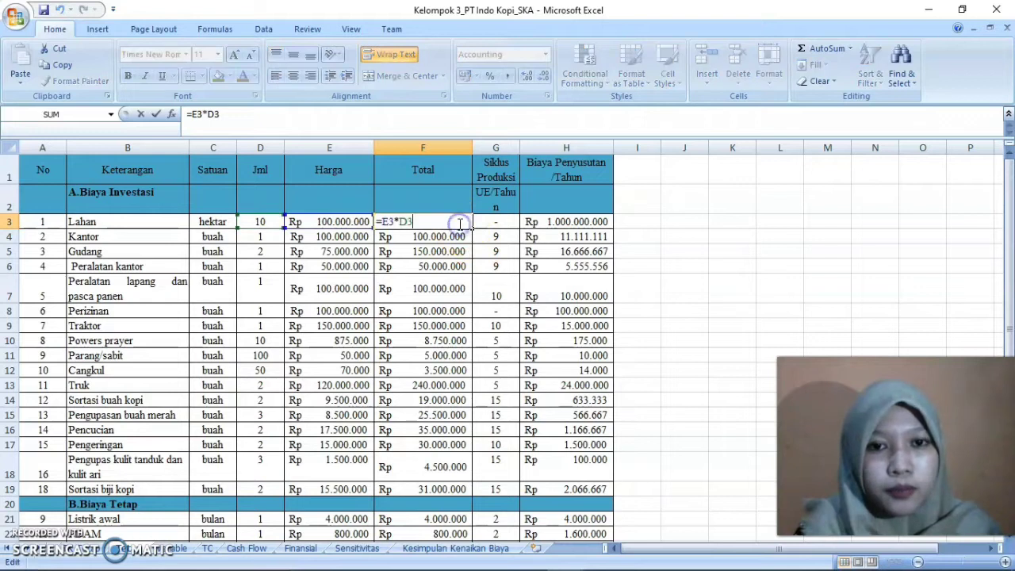
{"action": "key", "text": "Return"}
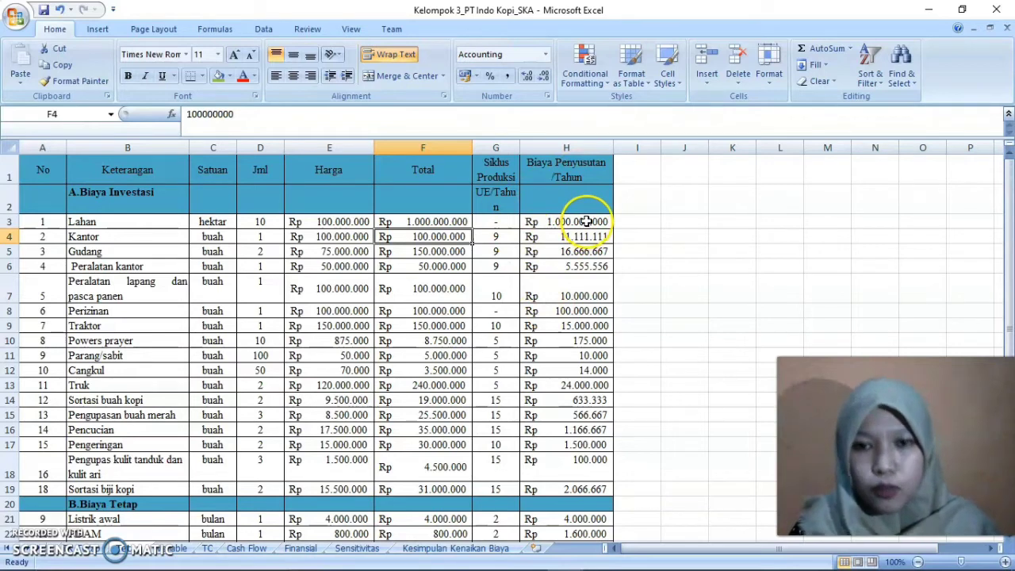
Open the C.Biaya Variable sheet and inspect the Total/Produksi formula in F3 for Bibit kopi robusta
{"action": "left_click", "coordinate": [164, 549]}
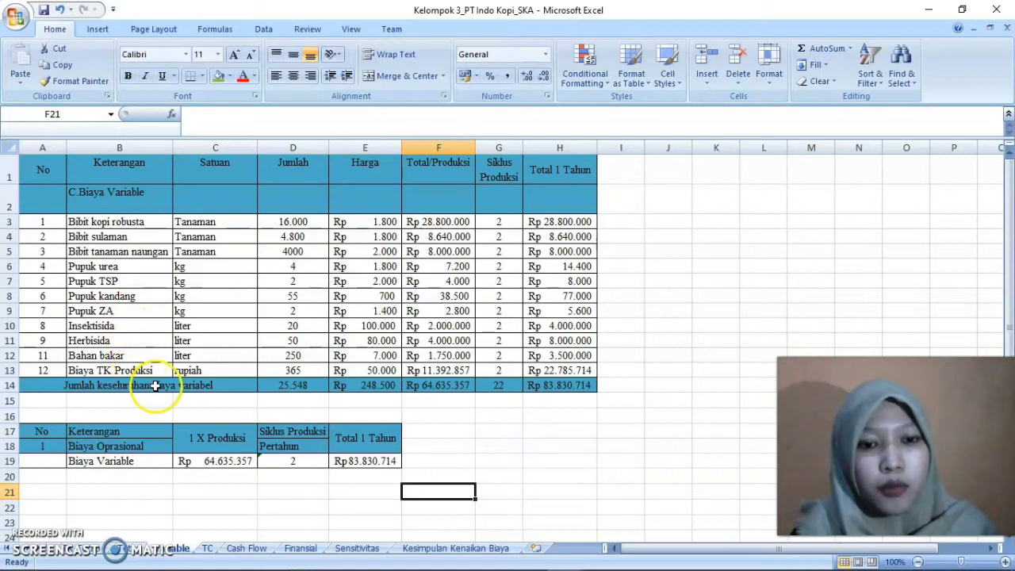
{"action": "left_click", "coordinate": [386, 236]}
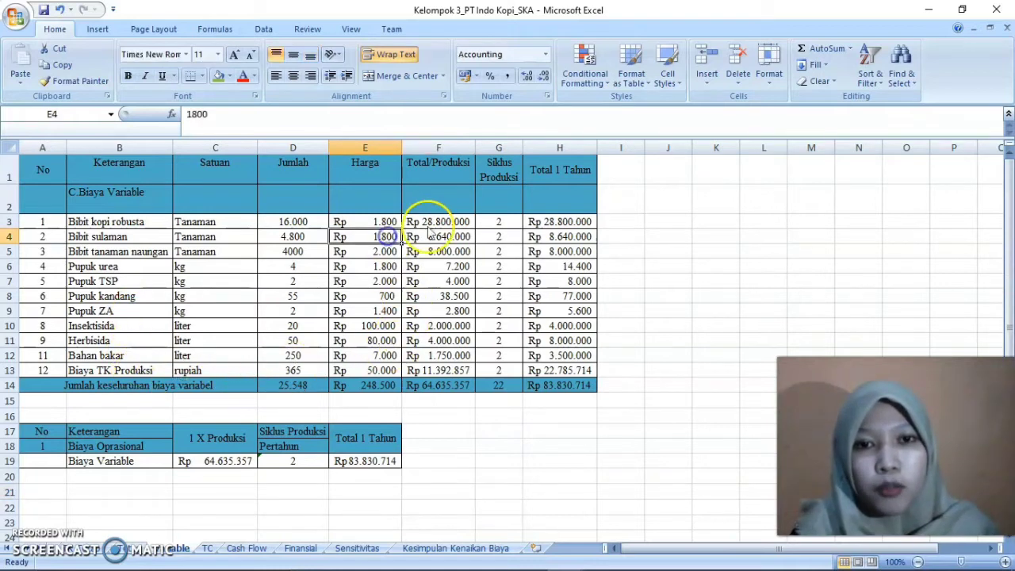
{"action": "double_click", "coordinate": [437, 222]}
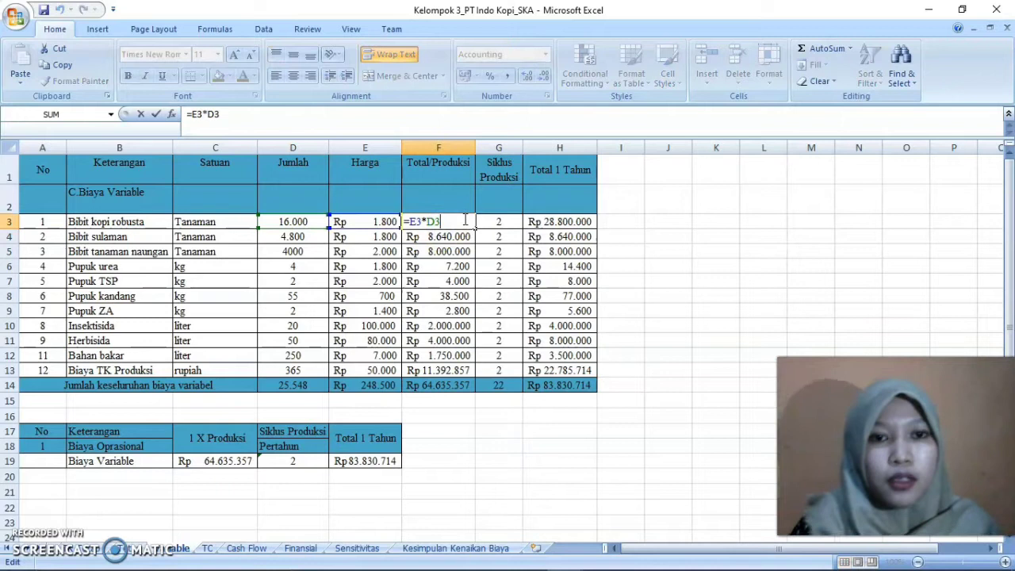
{"action": "key", "text": "Return"}
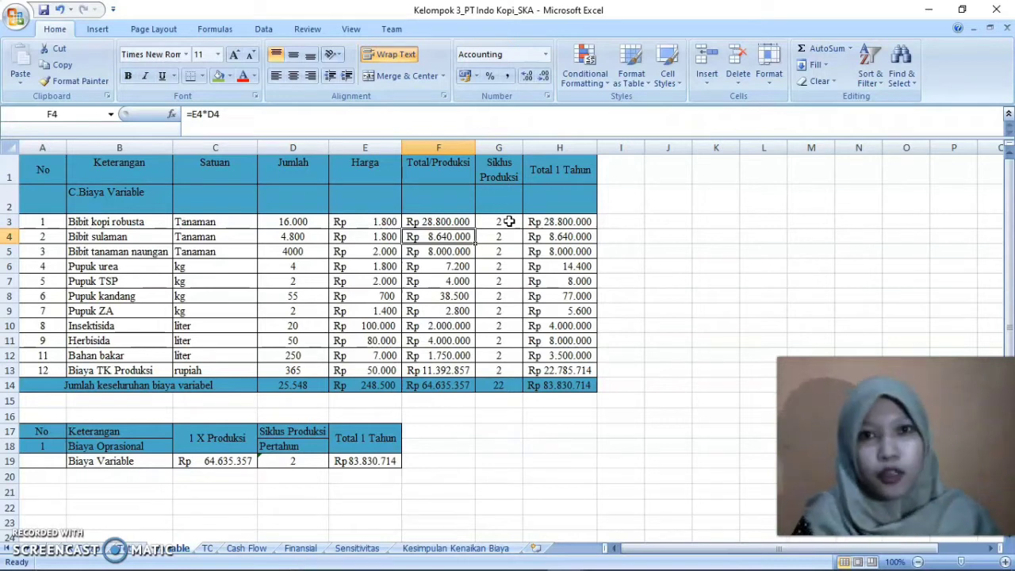
Compare the Total 1 Tahun formulas in H3 for Bibit kopi robusta and H6 for Pupuk urea
{"action": "double_click", "coordinate": [579, 227]}
{"action": "left_click", "coordinate": [582, 223]}
{"action": "double_click", "coordinate": [581, 223]}
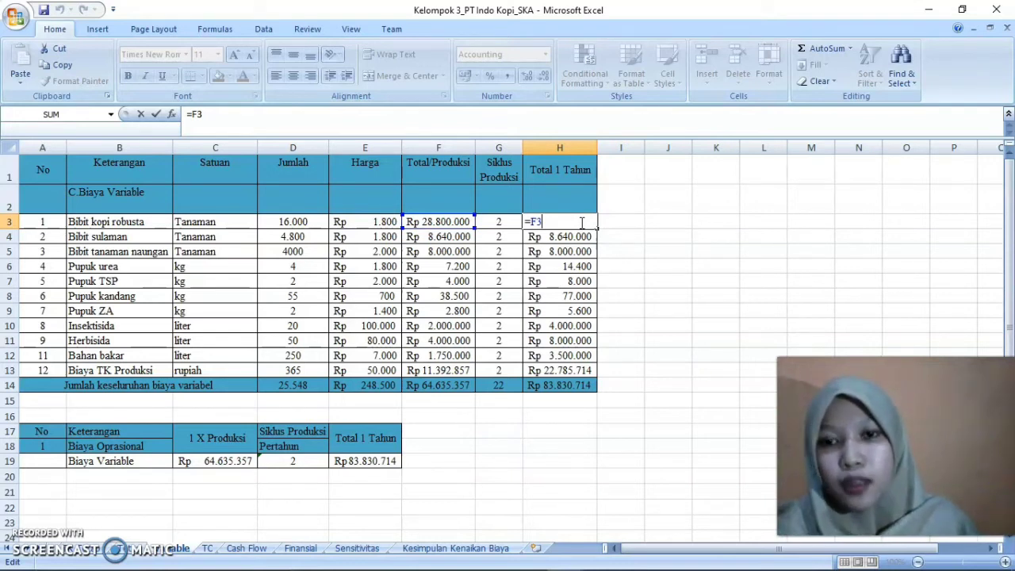
{"action": "key", "text": "Return"}
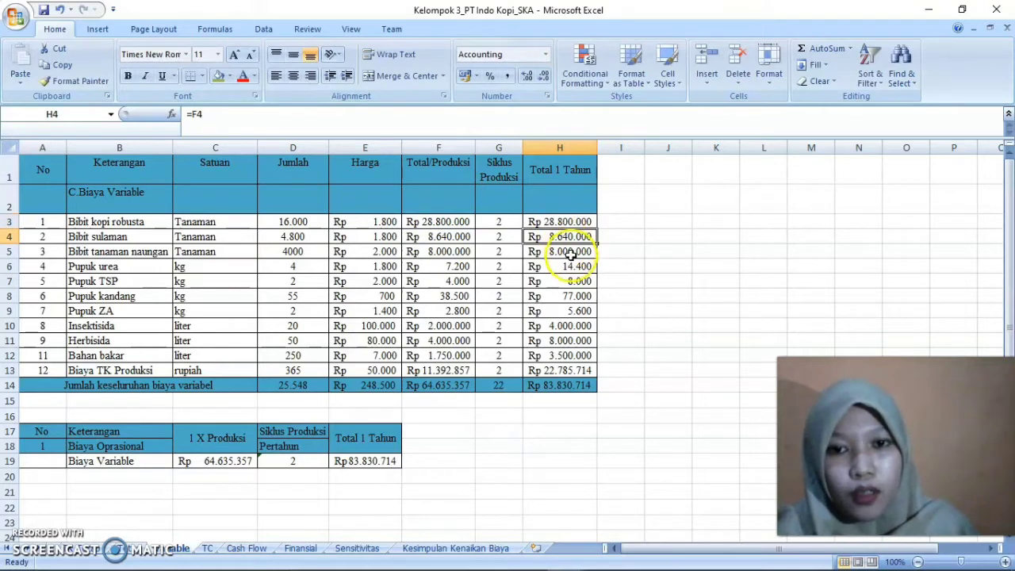
{"action": "key", "text": "ctrl+Down"}
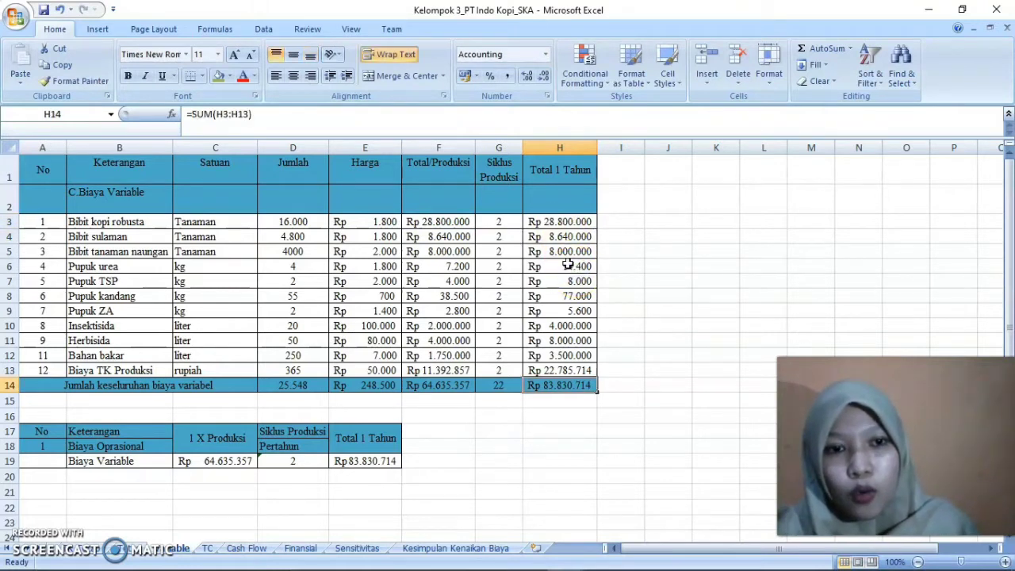
{"action": "double_click", "coordinate": [568, 266]}
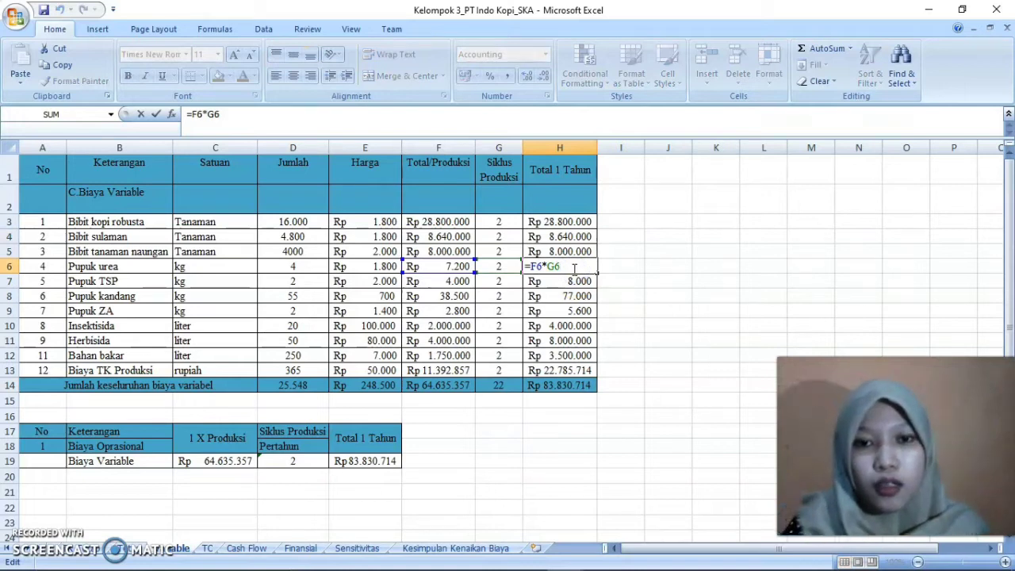
{"action": "key", "text": "Return"}
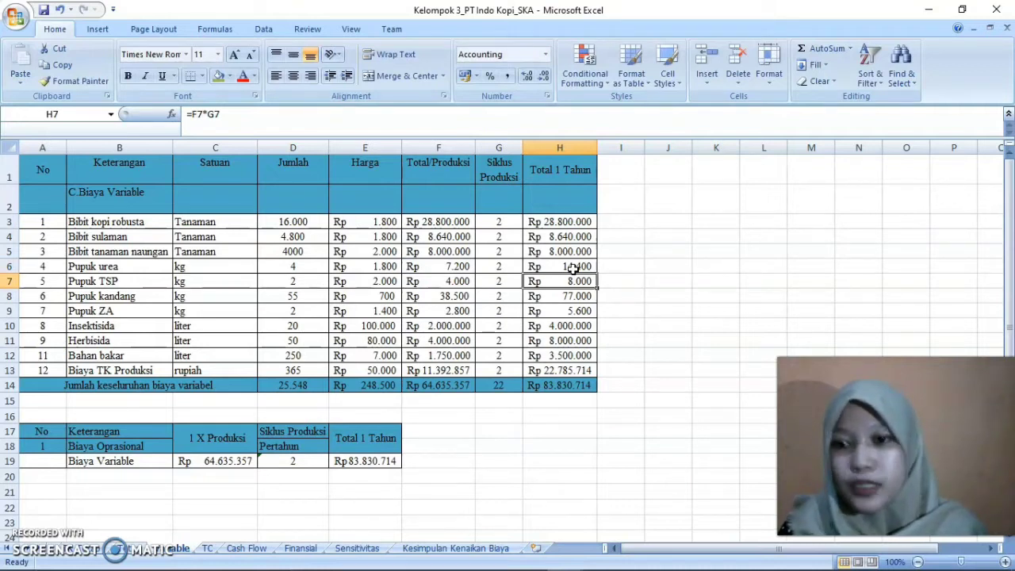
Check the Total 1 Tahun sum in H14 and look back over the variable cost rows
{"action": "key", "text": "Down"}
{"action": "key", "text": "Down"}
{"action": "key", "text": "Down"}
{"action": "key", "text": "Down"}
{"action": "key", "text": "Down"}
{"action": "key", "text": "Down"}
{"action": "key", "text": "Down"}
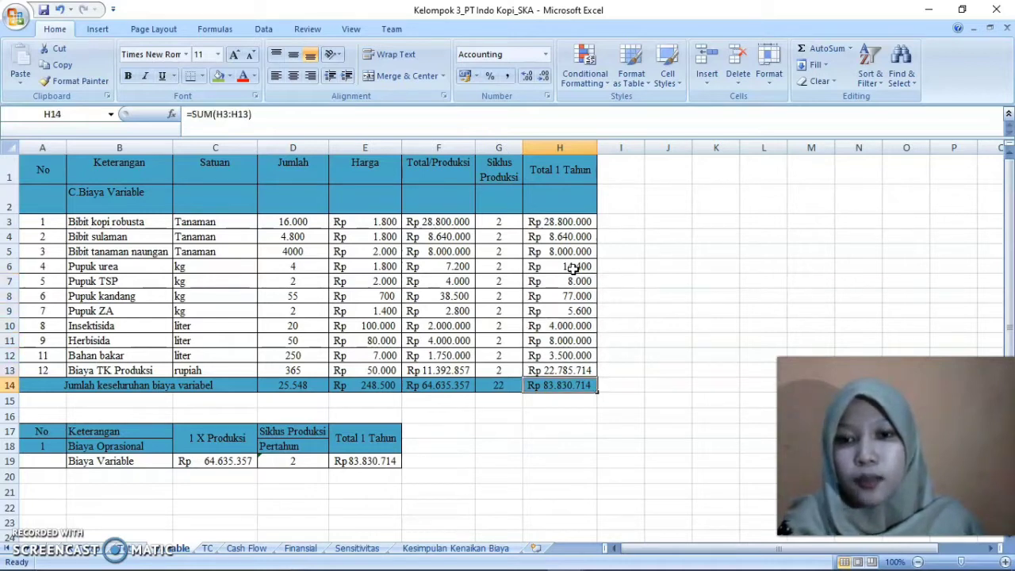
{"action": "key", "text": "Left"}
{"action": "key", "text": "Left"}
{"action": "key", "text": "Left"}
{"action": "key", "text": "Left"}
{"action": "key", "text": "Left"}
{"action": "key", "text": "Up"}
{"action": "key", "text": "Up"}
{"action": "key", "text": "Up"}
{"action": "key", "text": "Up"}
{"action": "key", "text": "Up"}
{"action": "key", "text": "Up"}
{"action": "key", "text": "Right"}
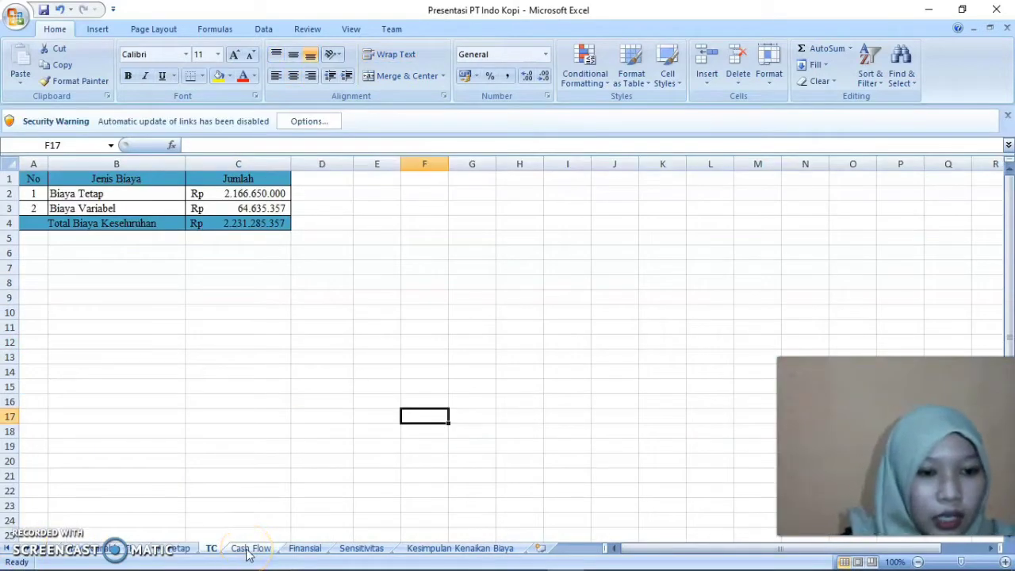
In the Presentasi PT Indo Kopi workbook, open the Cash Flow sheet and survey it from the headings down to the BEP and PBP rows
{"action": "left_click", "coordinate": [250, 549]}
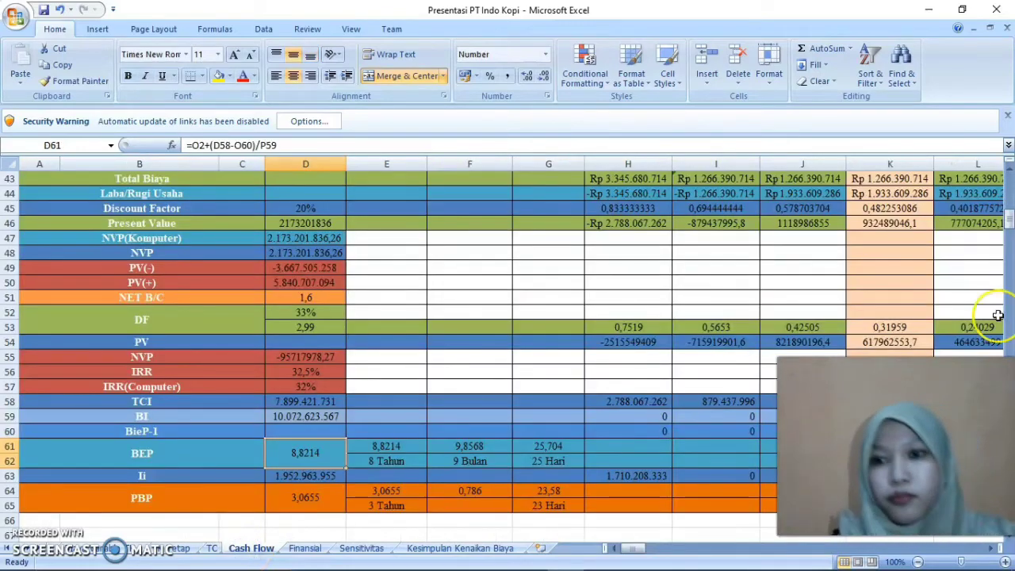
{"action": "left_click_drag", "start_coordinate": [1008, 250], "coordinate": [1009, 173]}
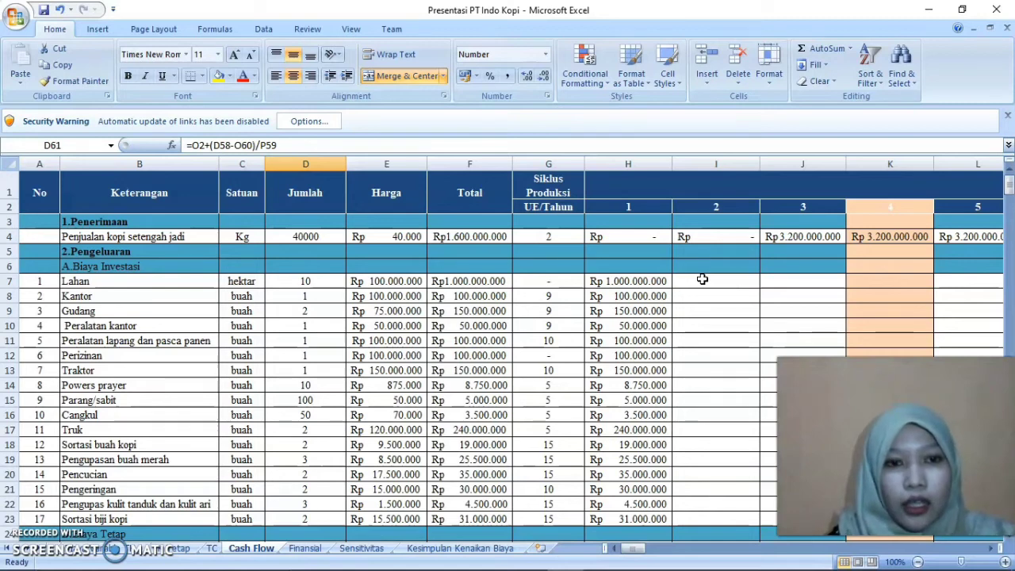
{"action": "mouse_move", "coordinate": [633, 549]}
{"action": "left_mouse_down"}
{"action": "mouse_move", "coordinate": [646, 550]}
{"action": "mouse_move", "coordinate": [616, 555]}
{"action": "left_mouse_up"}
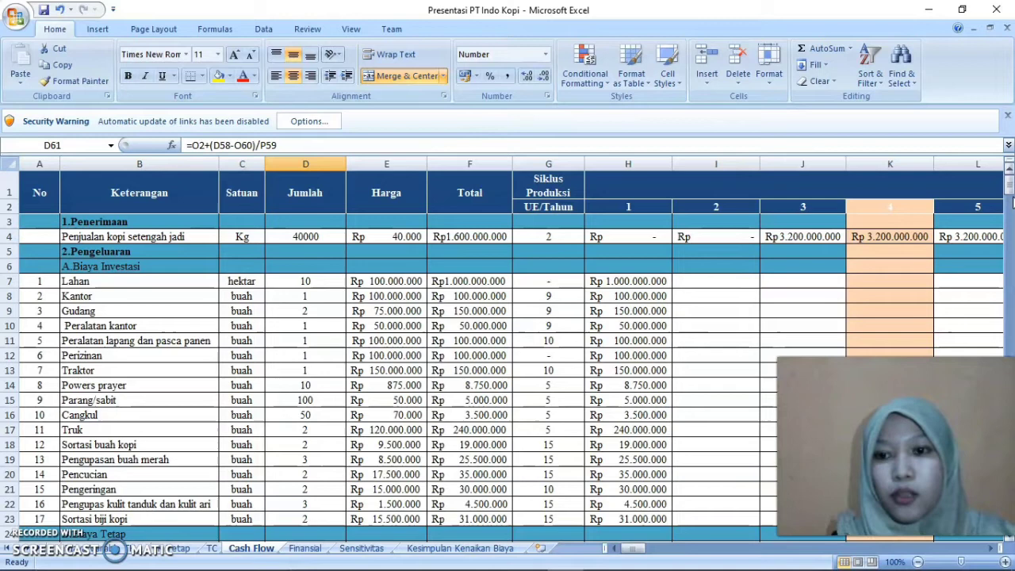
{"action": "key", "text": "Down"}
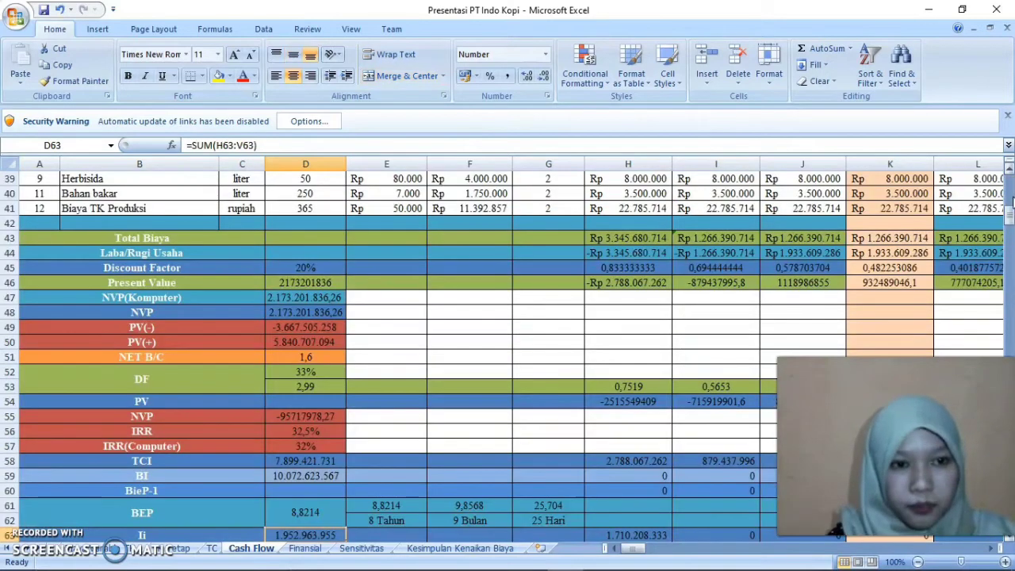
{"action": "key", "text": "Up"}
{"action": "key", "text": "Page_Up"}
{"action": "key", "text": "Page_Up"}
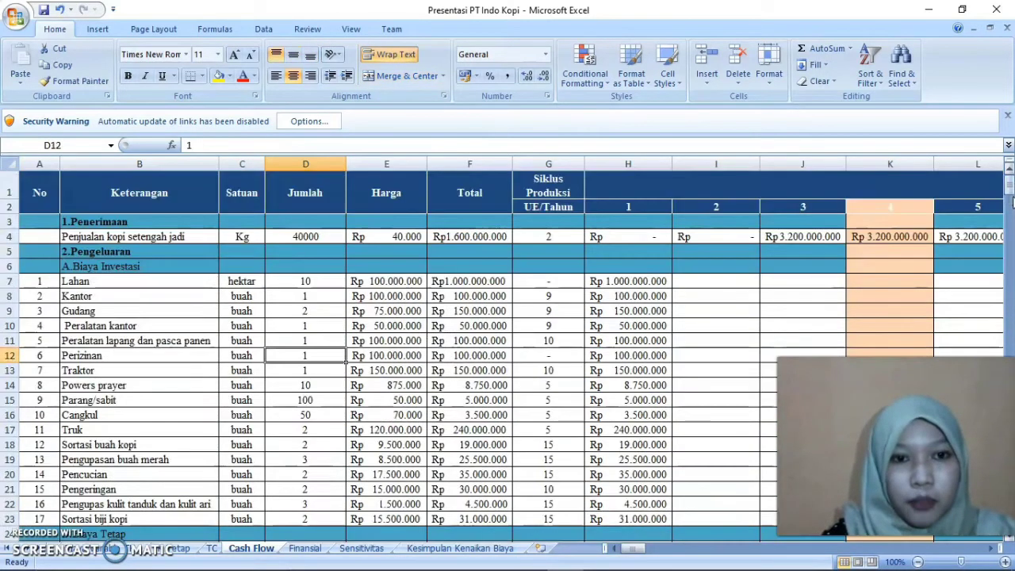
Examine the Penerimaan row for Penjualan kopi setengah jadi, including its Jumlah, Harga, Total formula and Siklus Produksi
{"action": "left_click", "coordinate": [186, 223]}
{"action": "left_click", "coordinate": [165, 271]}
{"action": "key", "text": "Up"}
{"action": "key", "text": "Up"}
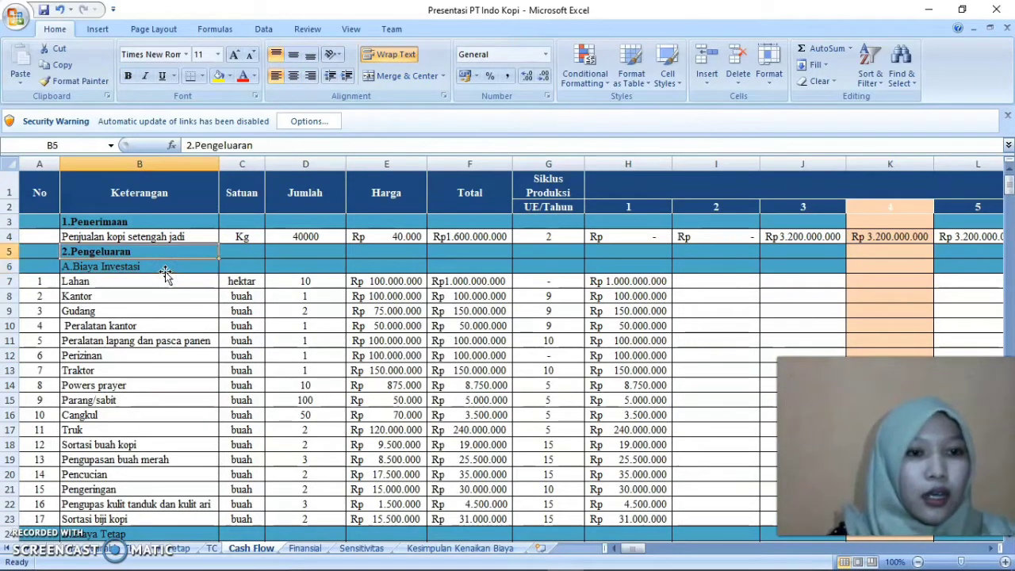
{"action": "key", "text": "Right"}
{"action": "key", "text": "Right"}
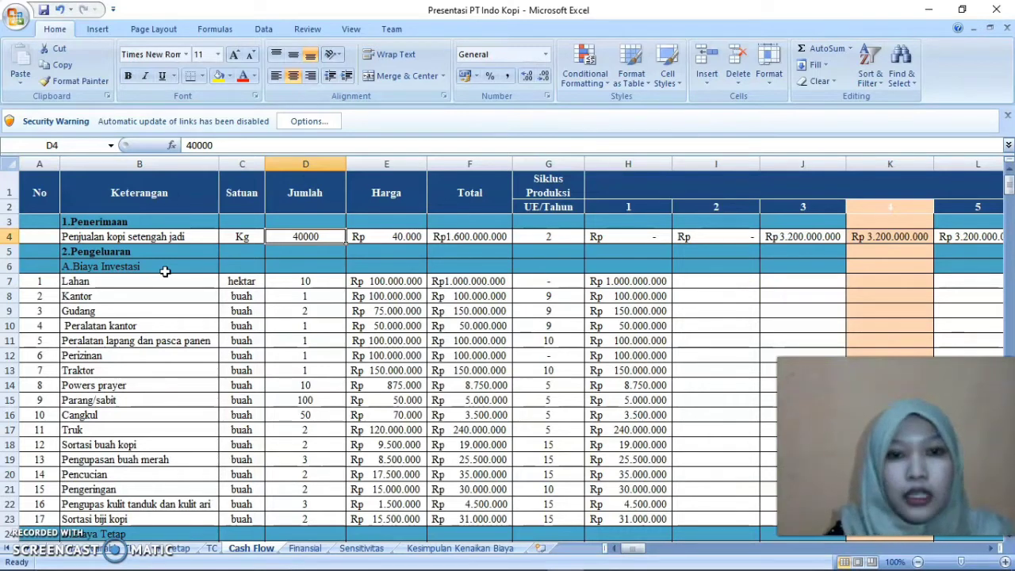
{"action": "key", "text": "Right"}
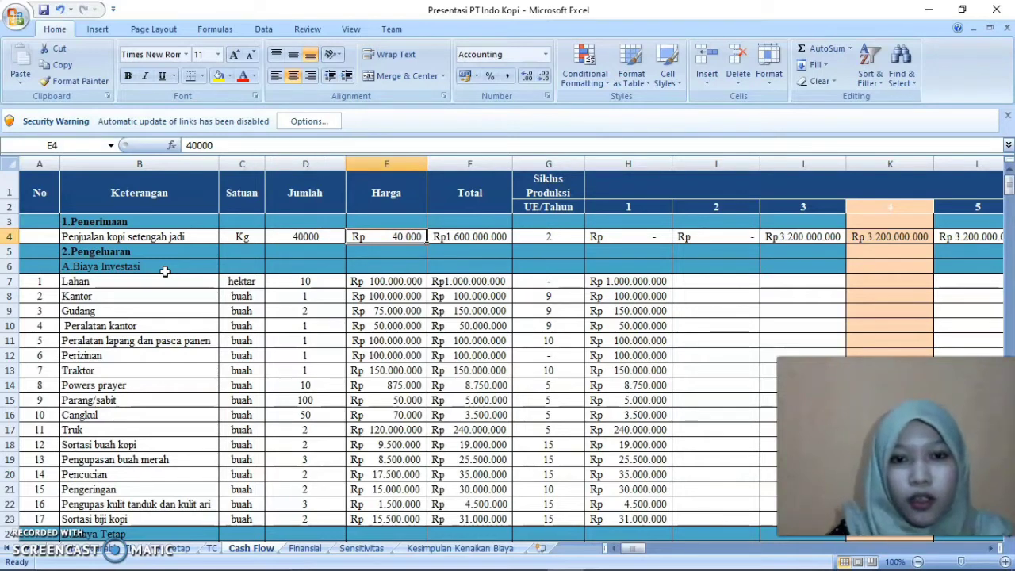
{"action": "key", "text": "Right"}
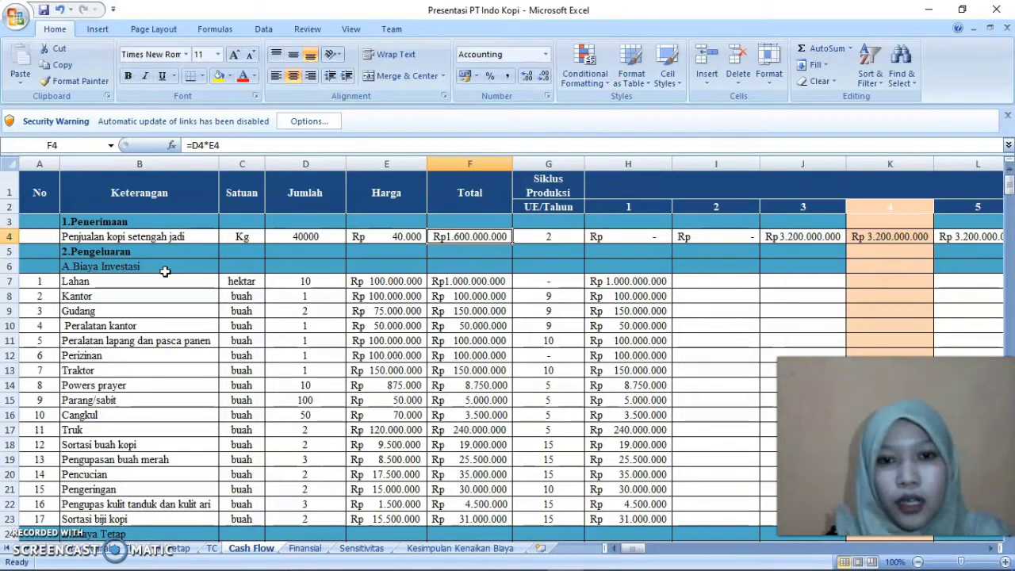
{"action": "key", "text": "Right"}
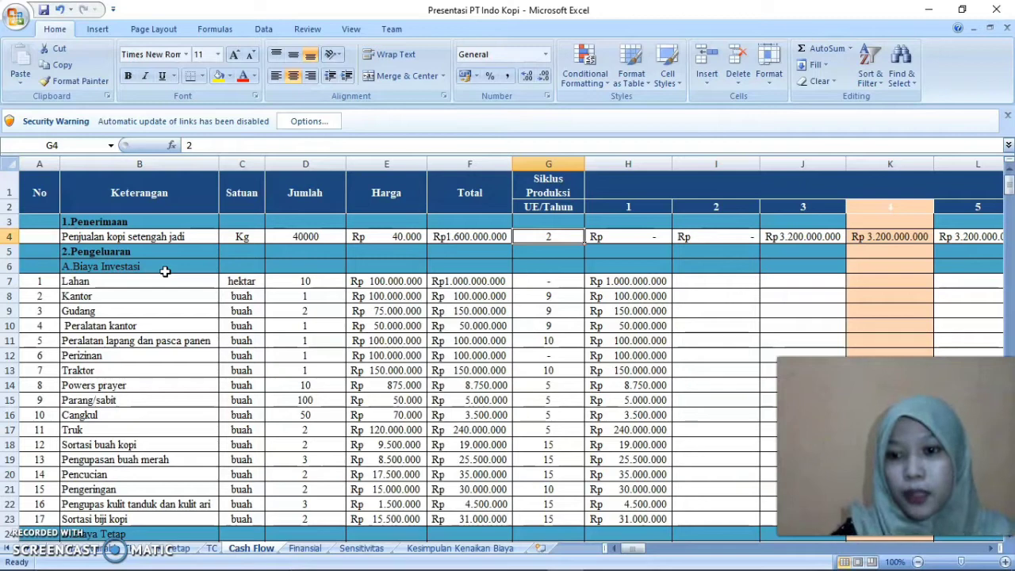
Look at the year 1 revenue in H4 and the first A.Biaya Investasi items under Pengeluaran
{"action": "key", "text": "Down"}
{"action": "key", "text": "Down"}
{"action": "key", "text": "Down"}
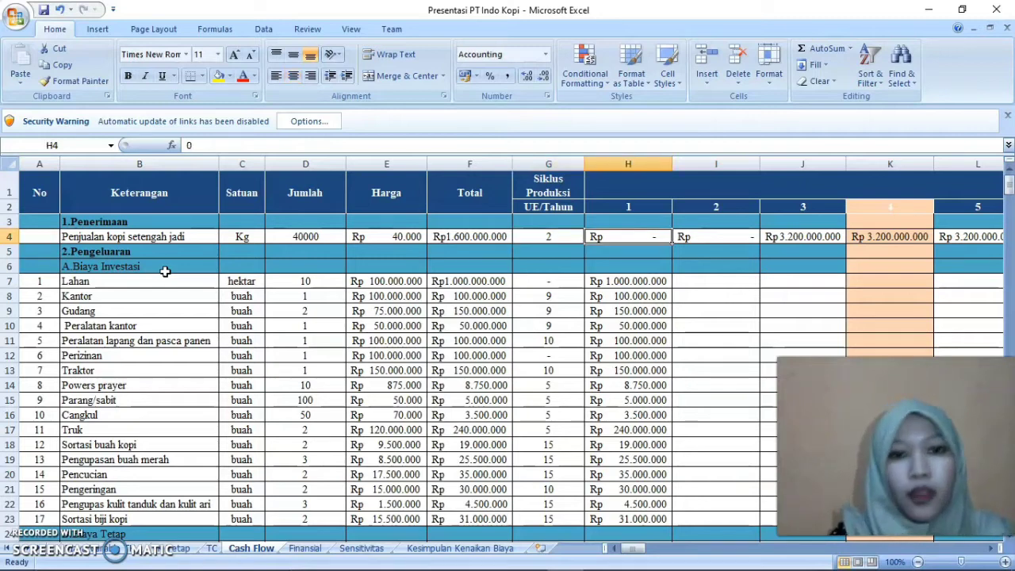
{"action": "key", "text": "Left"}
{"action": "key", "text": "Left"}
{"action": "key", "text": "Down"}
{"action": "key", "text": "Down"}
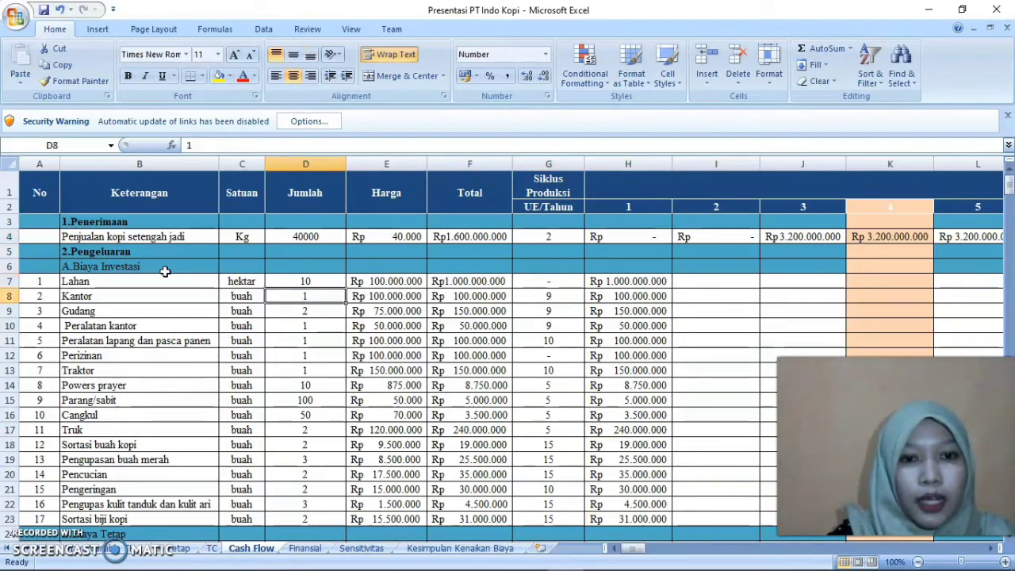
Review the Jumlah and Harga entries of the A.Biaya Investasi items down to the first B.Biaya Tetap rows
{"action": "key", "text": "Up"}
{"action": "key", "text": "Up"}
{"action": "key", "text": "Down"}
{"action": "key", "text": "Down"}
{"action": "key", "text": "Down"}
{"action": "key", "text": "Down"}
{"action": "key", "text": "Down"}
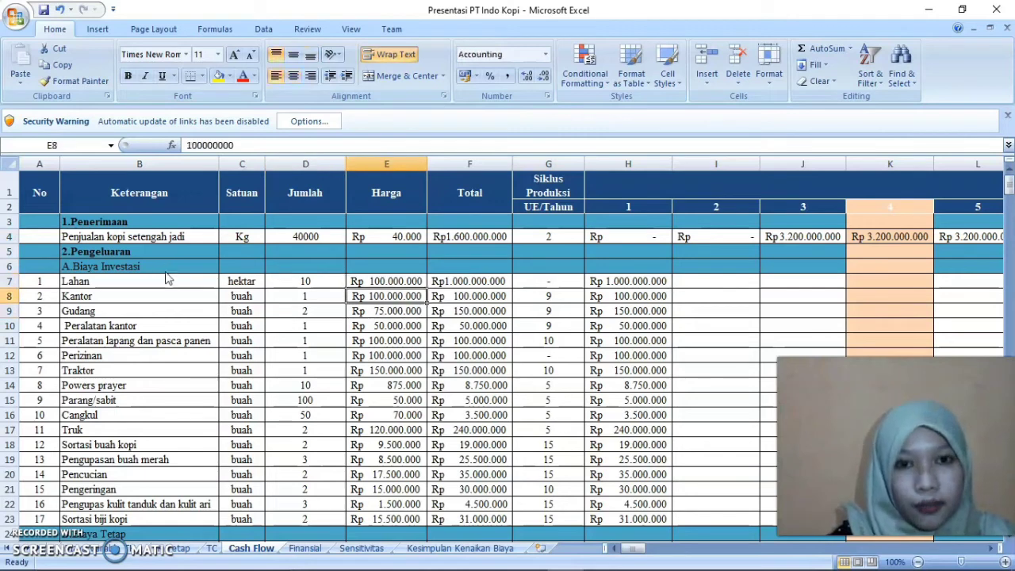
{"action": "key", "text": "Down"}
{"action": "key", "text": "Down"}
{"action": "key", "text": "Down"}
{"action": "key", "text": "Down"}
{"action": "key", "text": "Down"}
{"action": "key", "text": "Down"}
{"action": "key", "text": "Down"}
{"action": "key", "text": "Down"}
{"action": "key", "text": "Down"}
{"action": "key", "text": "Down"}
{"action": "key", "text": "Down"}
{"action": "key", "text": "Down"}
{"action": "key", "text": "Down"}
{"action": "key", "text": "Down"}
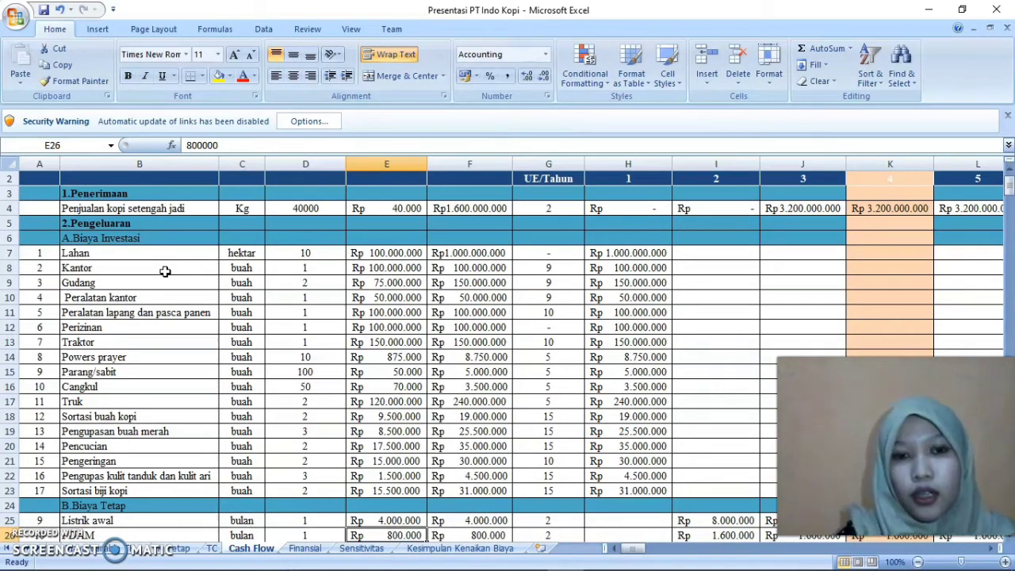
{"action": "key", "text": "Up"}
{"action": "key", "text": "Up"}
{"action": "key", "text": "Up"}
{"action": "key", "text": "Up"}
{"action": "key", "text": "Up"}
{"action": "key", "text": "Up"}
{"action": "key", "text": "Up"}
{"action": "key", "text": "Up"}
{"action": "key", "text": "Up"}
{"action": "key", "text": "Up"}
{"action": "key", "text": "Up"}
{"action": "key", "text": "Up"}
{"action": "key", "text": "Up"}
{"action": "key", "text": "Up"}
{"action": "key", "text": "Up"}
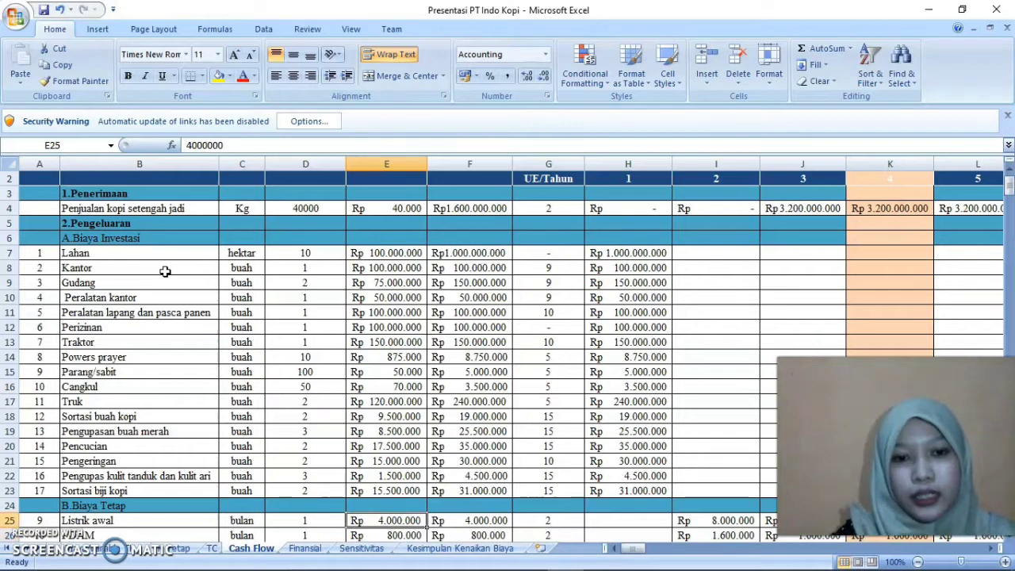
{"action": "key", "text": "Up"}
{"action": "key", "text": "Up"}
{"action": "key", "text": "Up"}
{"action": "key", "text": "Up"}
{"action": "key", "text": "Up"}
{"action": "key", "text": "Up"}
{"action": "key", "text": "Up"}
{"action": "key", "text": "Up"}
{"action": "key", "text": "Up"}
{"action": "key", "text": "Right"}
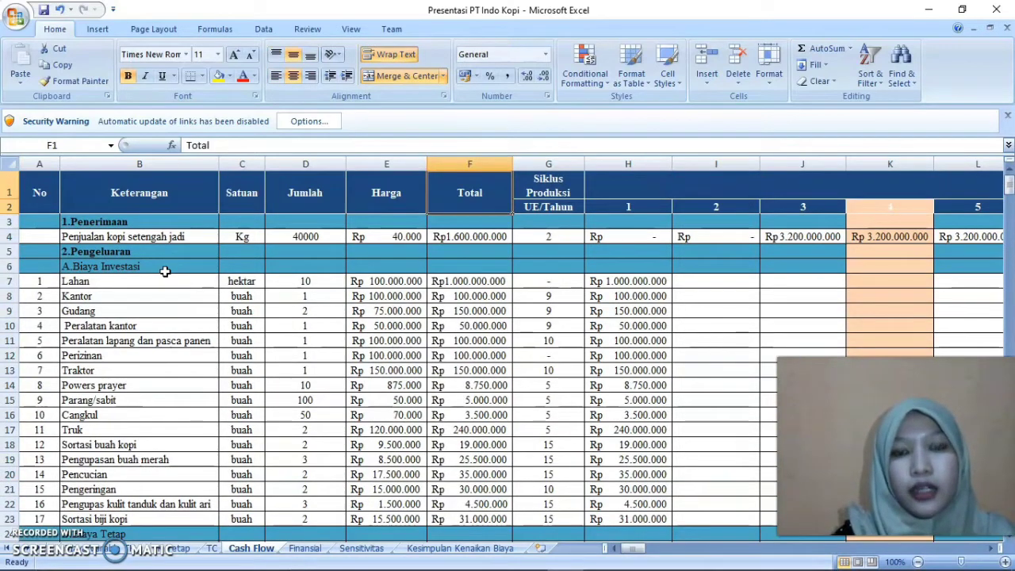
Examine the Total formula for Lahan in F7 and the Harga and Jumlah cells it multiplies
{"action": "key", "text": "Down"}
{"action": "key", "text": "Down"}
{"action": "key", "text": "Down"}
{"action": "key", "text": "Down"}
{"action": "key", "text": "Down"}
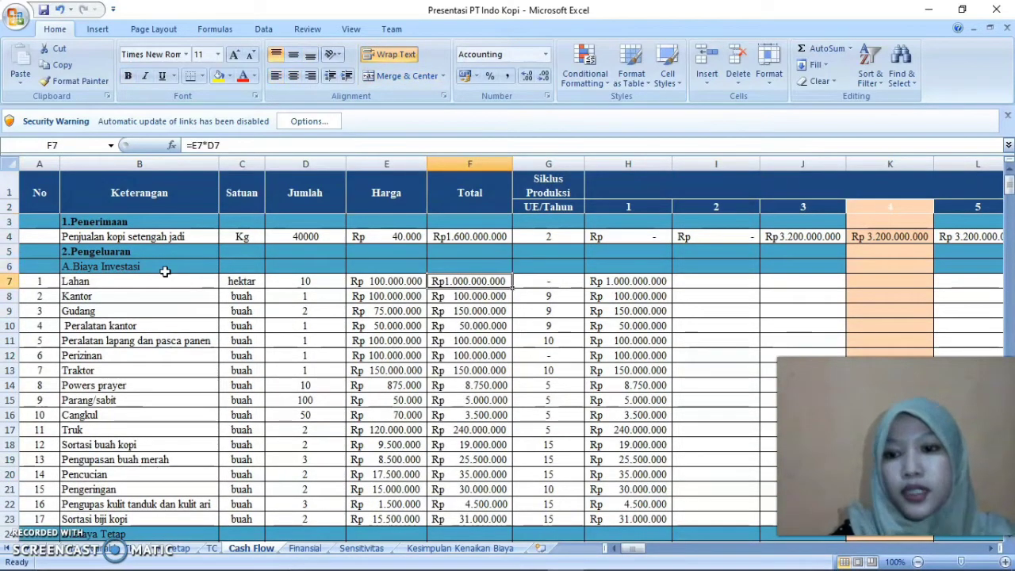
{"action": "key", "text": "Right"}
{"action": "key", "text": "Up"}
{"action": "key", "text": "Left"}
{"action": "key", "text": "Left"}
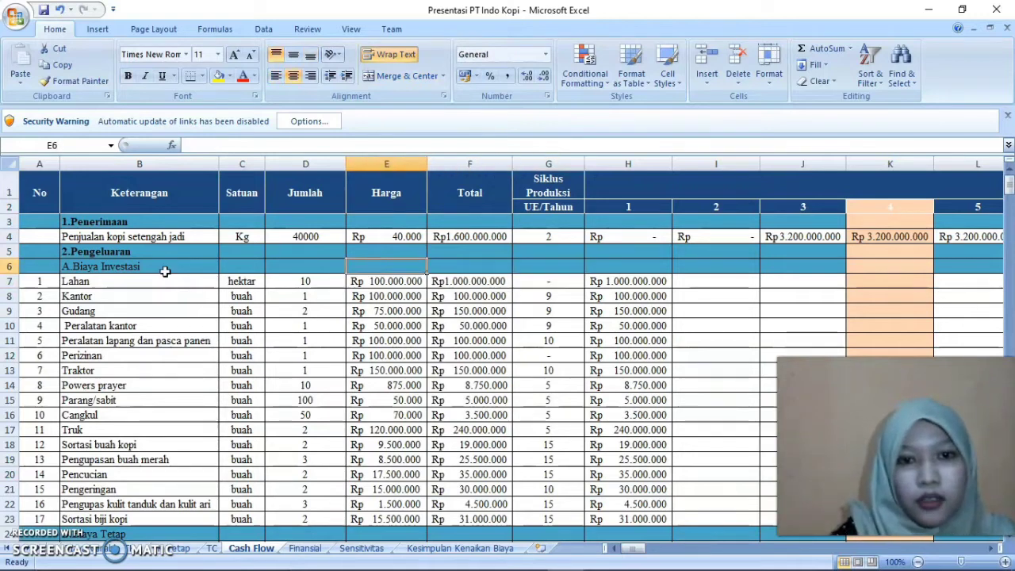
{"action": "key", "text": "Right"}
{"action": "key", "text": "Down"}
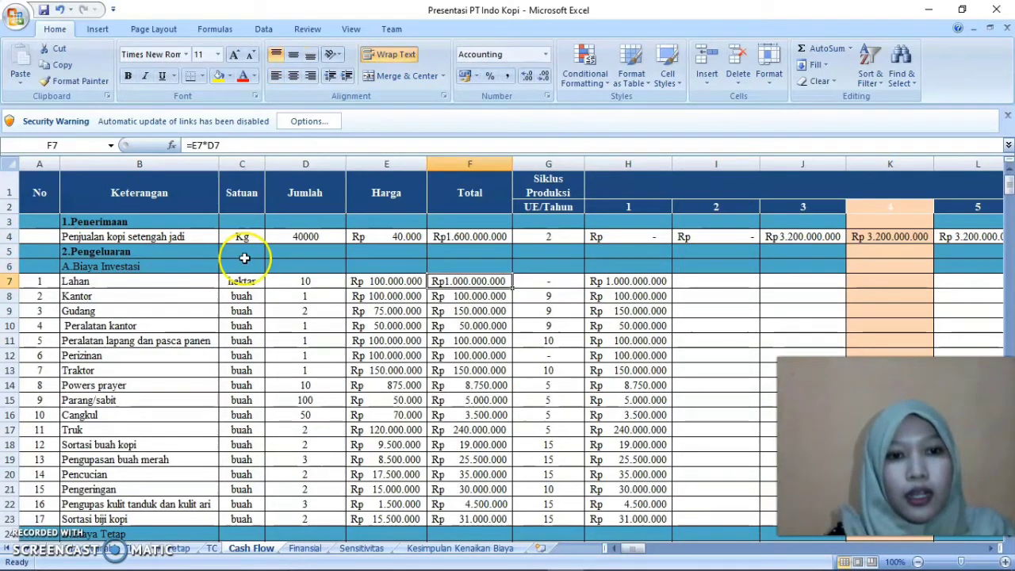
Rewrite the Lahan Total in F7 as the formula =D7*E7
{"action": "double_click", "coordinate": [483, 284]}
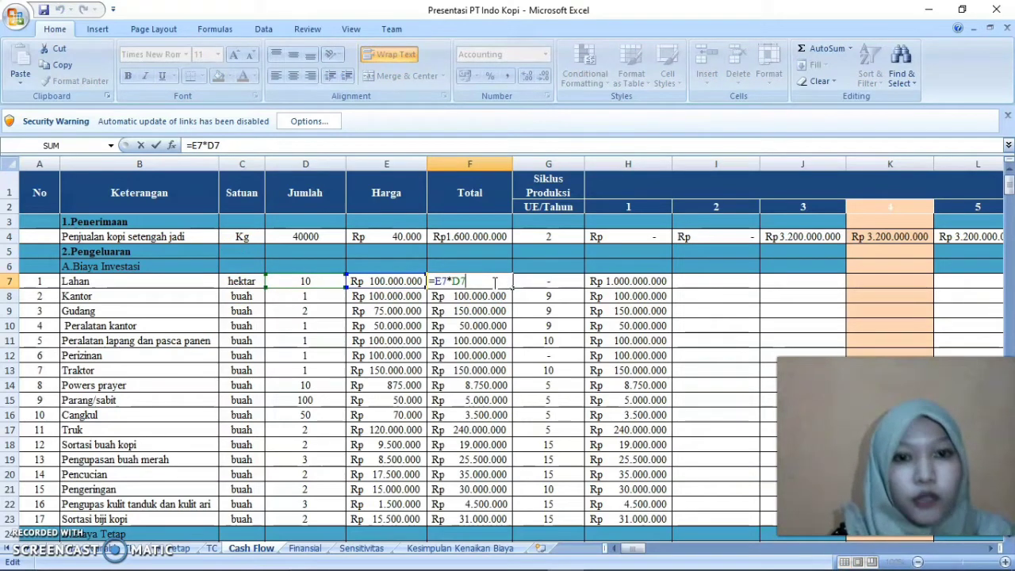
{"action": "key", "text": "BackSpace"}
{"action": "key", "text": "BackSpace"}
{"action": "key", "text": "BackSpace"}
{"action": "key", "text": "BackSpace"}
{"action": "key", "text": "BackSpace"}
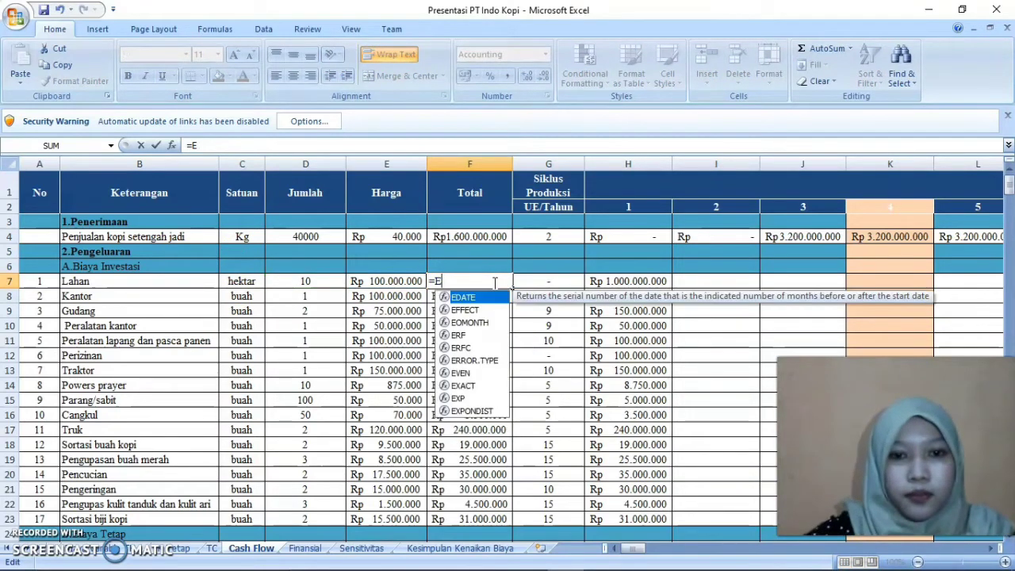
{"action": "left_click", "coordinate": [330, 281]}
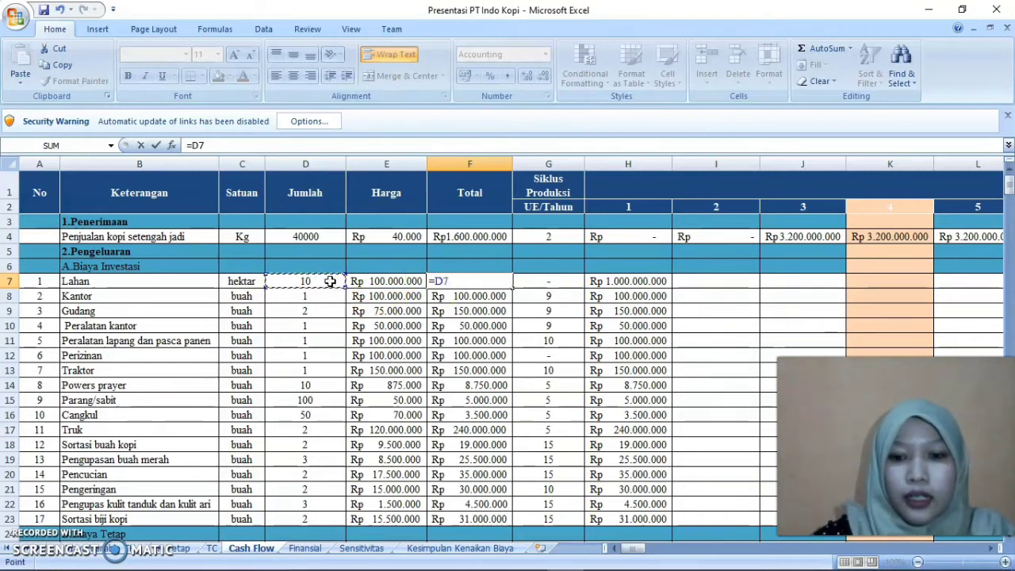
{"action": "type", "text": "*"}
{"action": "left_click", "coordinate": [379, 281]}
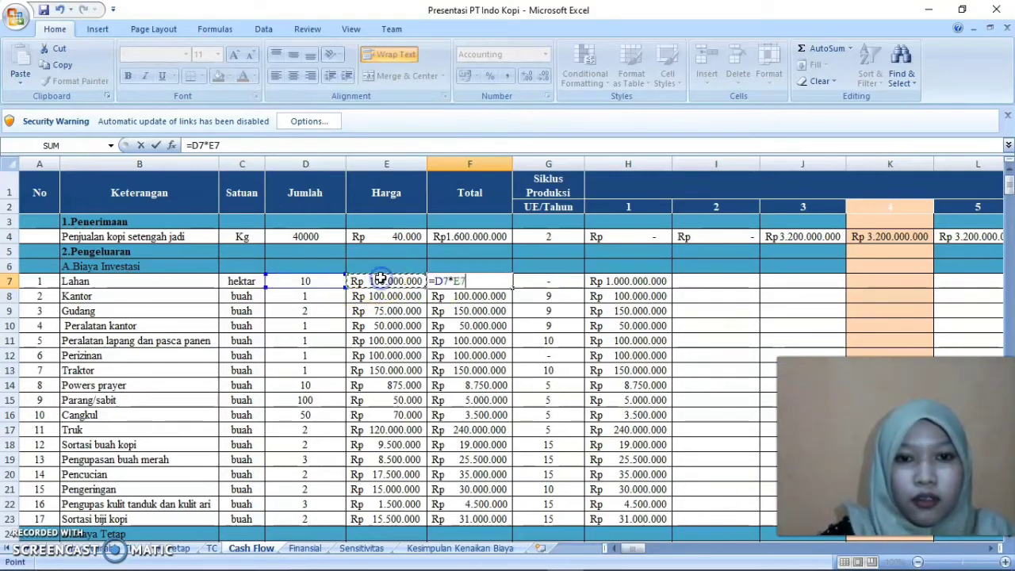
{"action": "key", "text": "Return"}
{"action": "left_click", "coordinate": [472, 283]}
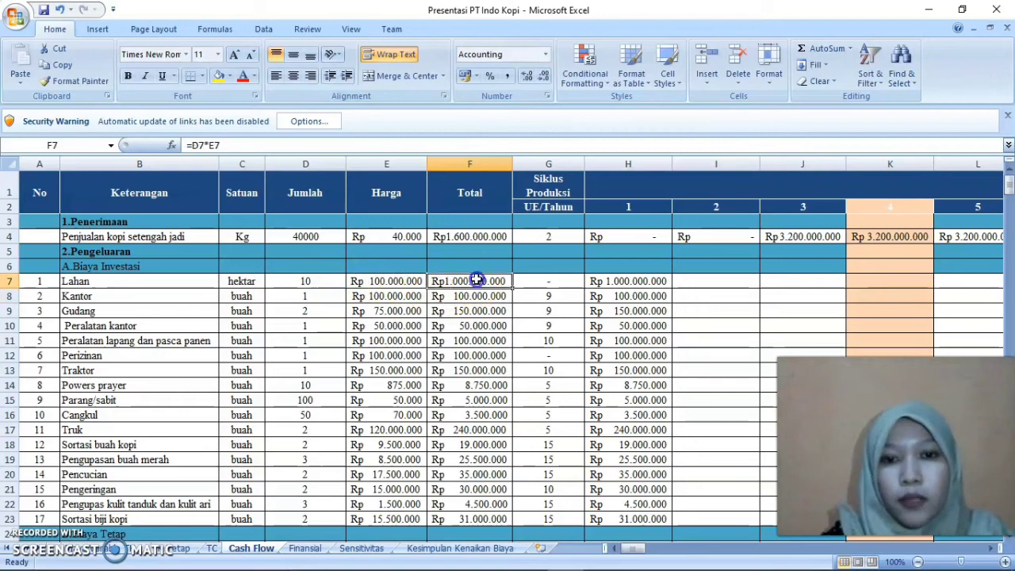
Clear the Total cells F8:F23 and fill the Lahan Total formula down from F7 through F23
{"action": "left_click_drag", "start_coordinate": [473, 295], "coordinate": [487, 521]}
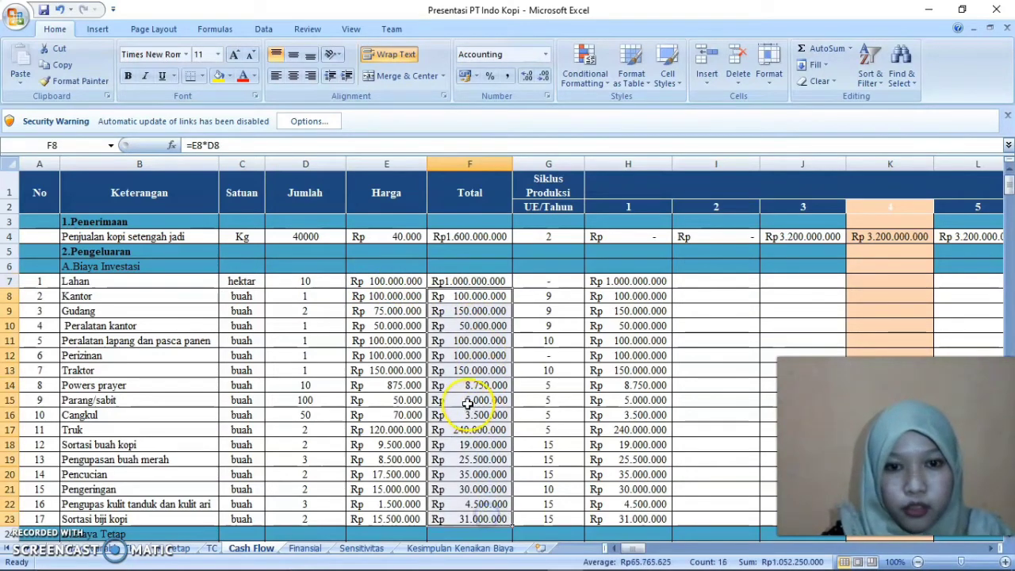
{"action": "right_click", "coordinate": [468, 404]}
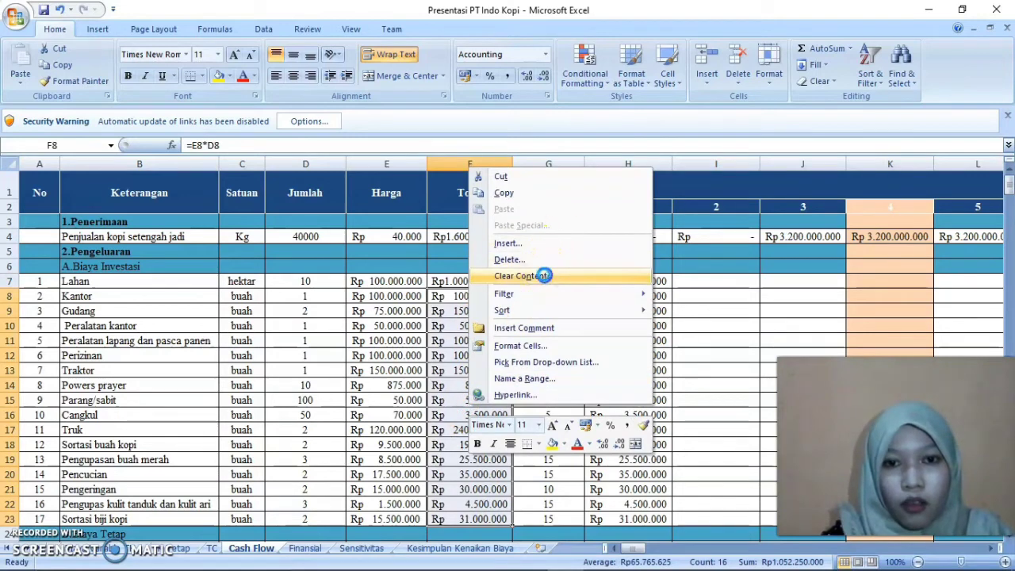
{"action": "left_click", "coordinate": [546, 275]}
{"action": "left_click", "coordinate": [496, 281]}
{"action": "left_click_drag", "start_coordinate": [513, 288], "coordinate": [495, 520]}
Check the Total formulas in column F from Powers prayer down to the Biaya Tetap and Biaya Variable rows
{"action": "left_click", "coordinate": [480, 385]}
{"action": "key", "text": "Down"}
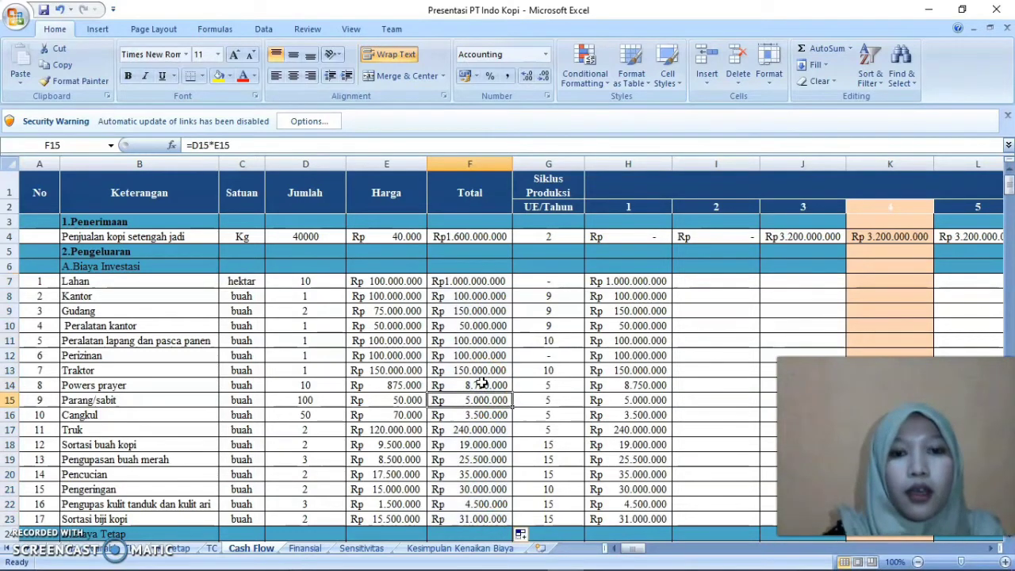
{"action": "key", "text": "Down"}
{"action": "key", "text": "Down"}
{"action": "key", "text": "Down"}
{"action": "key", "text": "Down"}
{"action": "key", "text": "Down"}
{"action": "key", "text": "Down"}
{"action": "key", "text": "Down"}
{"action": "key", "text": "Down"}
{"action": "key", "text": "Down"}
{"action": "key", "text": "Down"}
{"action": "key", "text": "Down"}
{"action": "key", "text": "Down"}
{"action": "key", "text": "Down"}
{"action": "key", "text": "Down"}
{"action": "key", "text": "Down"}
{"action": "key", "text": "Down"}
{"action": "key", "text": "Down"}
{"action": "key", "text": "Down"}
{"action": "key", "text": "Down"}
{"action": "key", "text": "Down"}
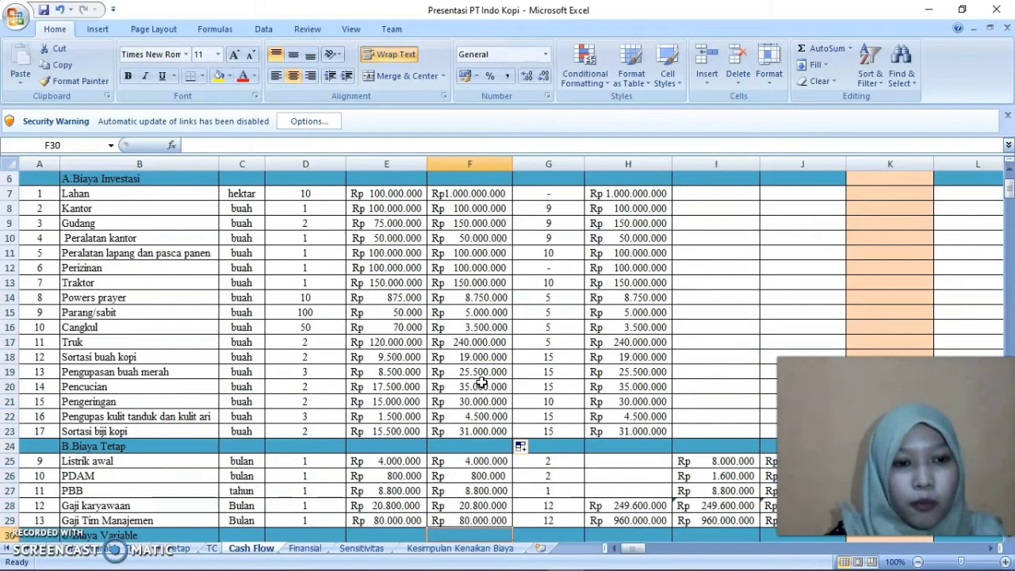
{"action": "key", "text": "Up"}
{"action": "key", "text": "Up"}
{"action": "key", "text": "Up"}
{"action": "key", "text": "Up"}
{"action": "key", "text": "Up"}
{"action": "key", "text": "Up"}
{"action": "key", "text": "Up"}
{"action": "key", "text": "Up"}
{"action": "key", "text": "Up"}
{"action": "key", "text": "Up"}
{"action": "key", "text": "Up"}
{"action": "key", "text": "Up"}
{"action": "key", "text": "Up"}
{"action": "key", "text": "Up"}
{"action": "key", "text": "Up"}
{"action": "key", "text": "Up"}
{"action": "key", "text": "Up"}
{"action": "key", "text": "Up"}
{"action": "key", "text": "Up"}
{"action": "key", "text": "Up"}
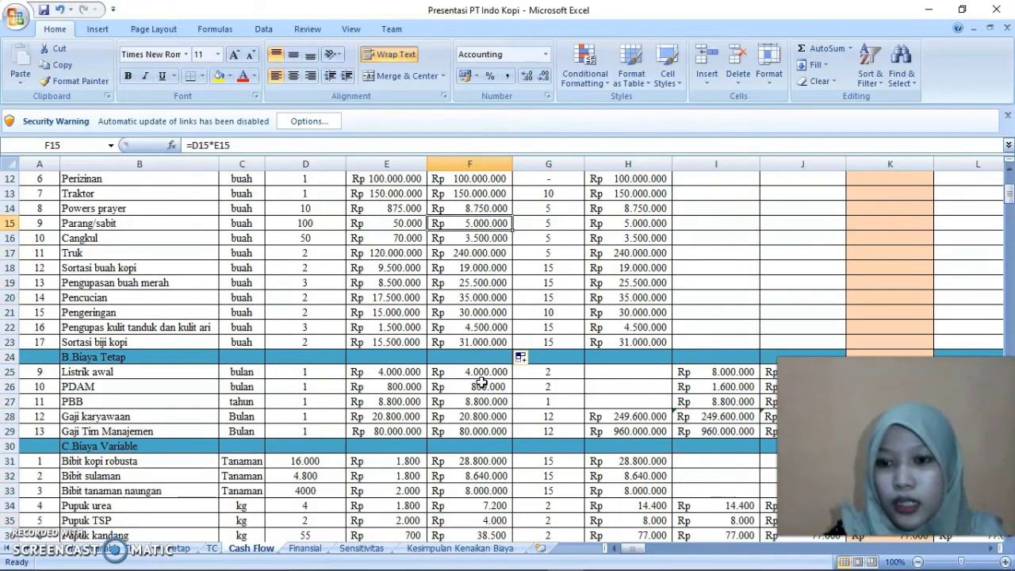
Examine the Siklus Produksi values of the A.Biaya Investasi items from Lahan to Peralatan lapang dan pasca panen
{"action": "key", "text": "Right"}
{"action": "key", "text": "Right"}
{"action": "key", "text": "Down"}
{"action": "key", "text": "Down"}
{"action": "key", "text": "Up"}
{"action": "key", "text": "Down"}
{"action": "key", "text": "Left"}
{"action": "key", "text": "Down"}
{"action": "key", "text": "Down"}
{"action": "key", "text": "Down"}
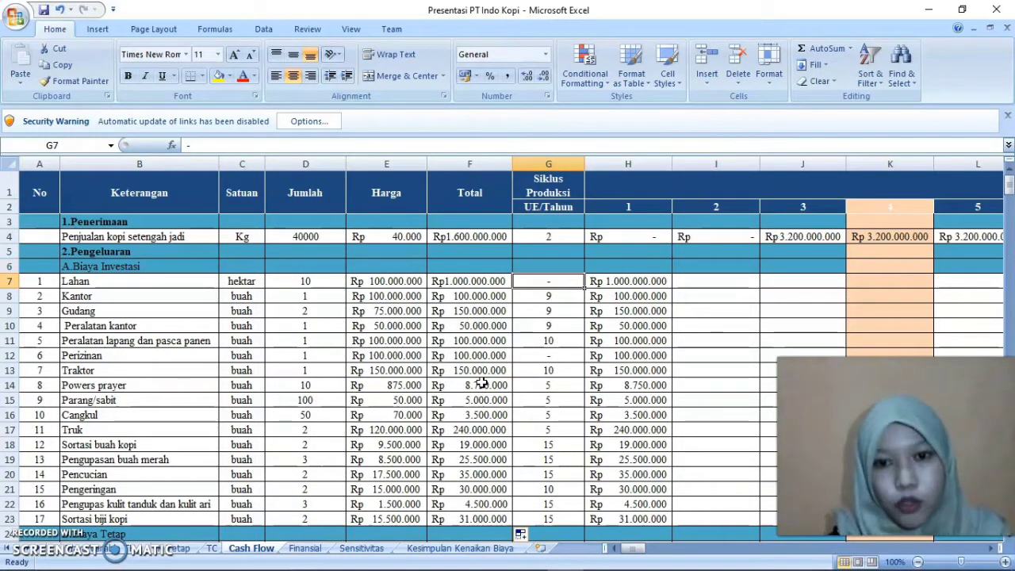
{"action": "key", "text": "Down"}
{"action": "key", "text": "Down"}
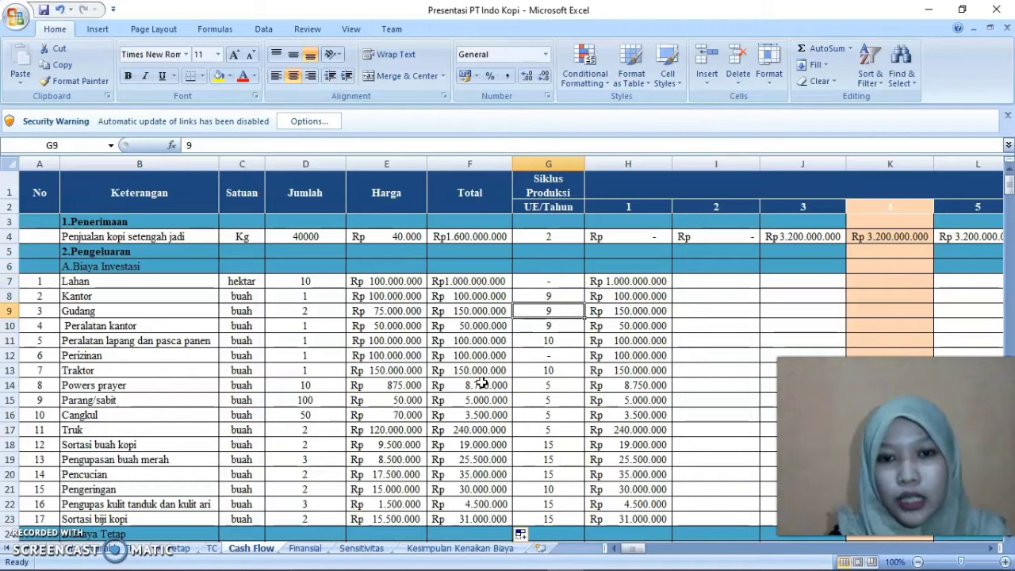
{"action": "key", "text": "Down"}
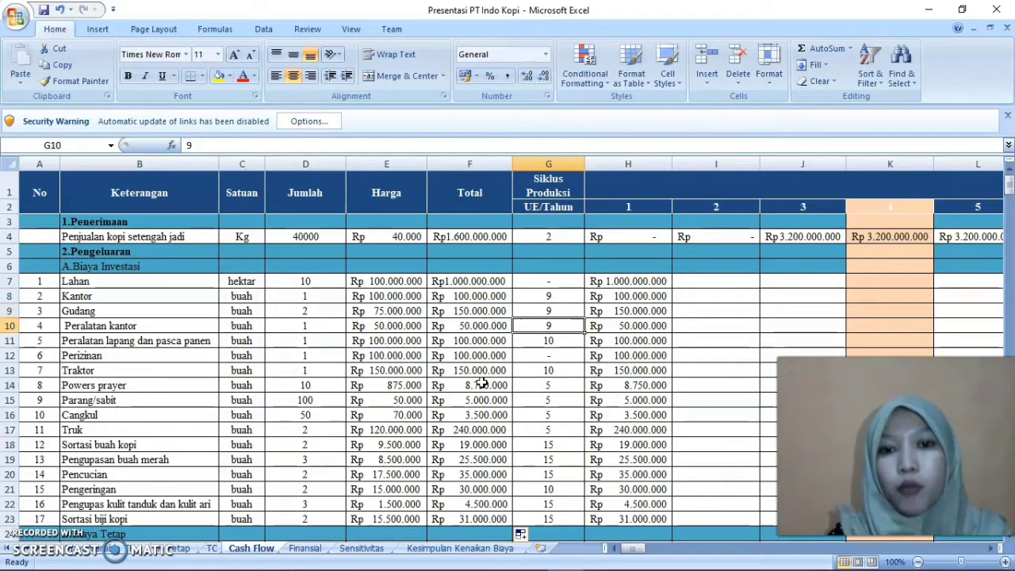
{"action": "key", "text": "Down"}
Look at the year 1 Lahan cost formula in H7 and follow row 7 across to year 13
{"action": "key", "text": "Right"}
{"action": "key", "text": "Up"}
{"action": "key", "text": "Up"}
{"action": "key", "text": "Up"}
{"action": "key", "text": "Up"}
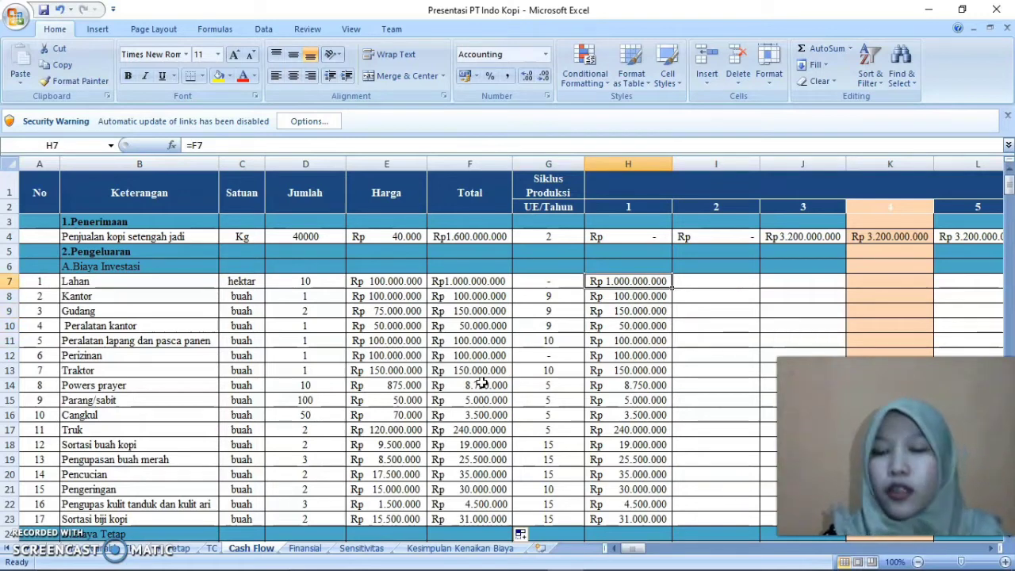
{"action": "key", "text": "Right"}
{"action": "key", "text": "Right"}
{"action": "key", "text": "Right"}
{"action": "key", "text": "Right"}
{"action": "key", "text": "Right"}
{"action": "key", "text": "Right"}
{"action": "key", "text": "Right"}
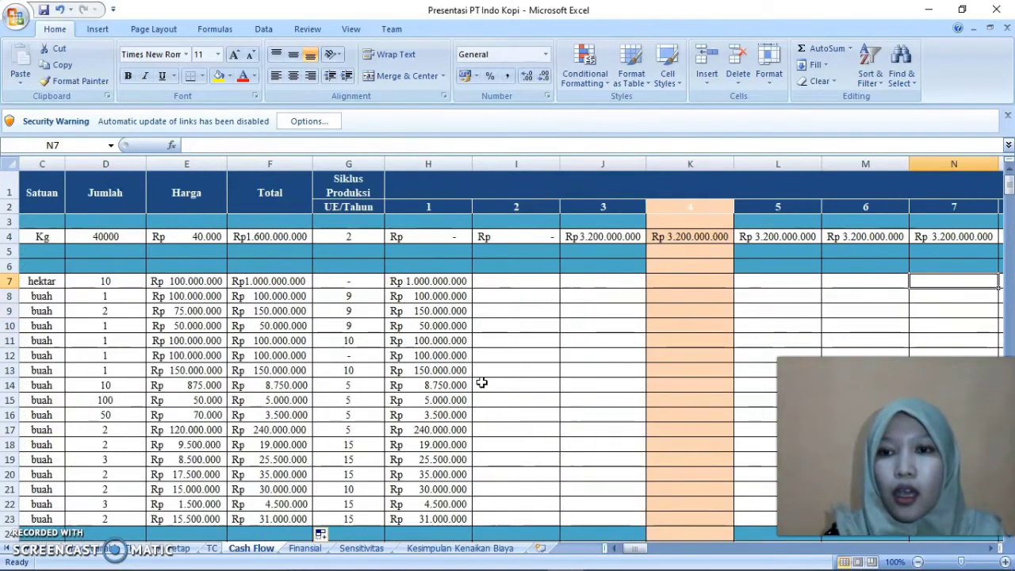
{"action": "key", "text": "Right"}
{"action": "key", "text": "Right"}
{"action": "key", "text": "Right"}
{"action": "key", "text": "Right"}
{"action": "key", "text": "Right"}
{"action": "key", "text": "Right"}
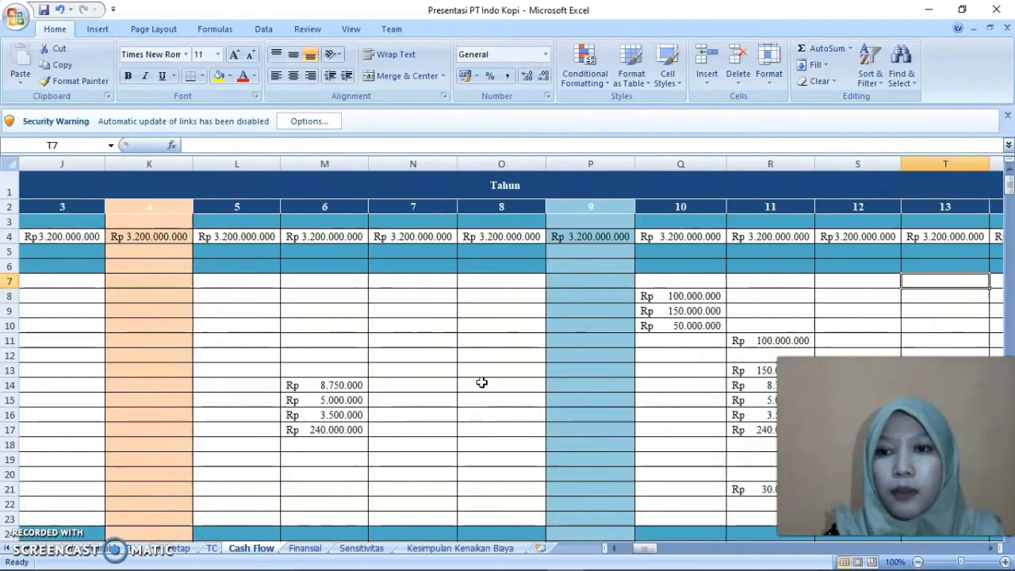
Look over the repeated investment costs in the later year columns, returning to the Peralatan lapang dan pasca panen row
{"action": "key", "text": "Left"}
{"action": "key", "text": "Left"}
{"action": "key", "text": "Left"}
{"action": "key", "text": "Left"}
{"action": "key", "text": "Left"}
{"action": "key", "text": "Left"}
{"action": "key", "text": "Left"}
{"action": "key", "text": "Left"}
{"action": "key", "text": "Left"}
{"action": "key", "text": "Left"}
{"action": "key", "text": "Left"}
{"action": "key", "text": "Left"}
{"action": "key", "text": "Left"}
{"action": "key", "text": "Left"}
{"action": "key", "text": "Left"}
{"action": "key", "text": "Left"}
{"action": "key", "text": "Left"}
{"action": "key", "text": "Left"}
{"action": "key", "text": "Left"}
{"action": "key", "text": "Left"}
{"action": "key", "text": "Down"}
{"action": "key", "text": "Down"}
{"action": "key", "text": "Right"}
{"action": "key", "text": "Right"}
{"action": "key", "text": "Right"}
{"action": "key", "text": "Right"}
{"action": "key", "text": "Down"}
{"action": "key", "text": "Down"}
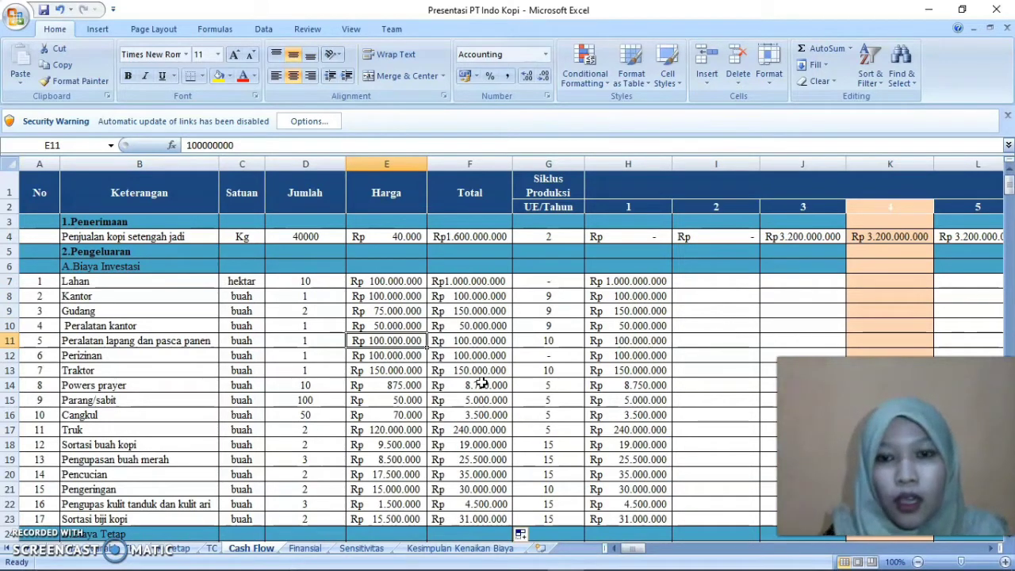
Inspect the year 1 investment cost formulas in column H from Lahan down through the B.Biaya Tetap rows
{"action": "left_click", "coordinate": [610, 293]}
{"action": "key", "text": "Up"}
{"action": "key", "text": "Down"}
{"action": "key", "text": "Down"}
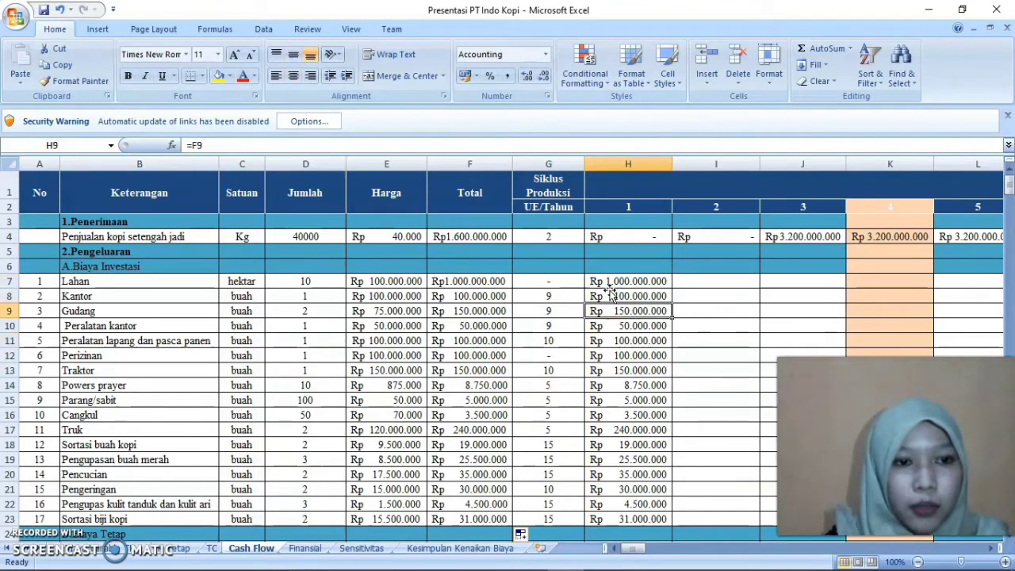
{"action": "key", "text": "Down"}
{"action": "key", "text": "Down"}
{"action": "key", "text": "Down"}
{"action": "key", "text": "Down"}
{"action": "key", "text": "Down"}
{"action": "key", "text": "Down"}
{"action": "key", "text": "Down"}
{"action": "key", "text": "Down"}
{"action": "key", "text": "Down"}
{"action": "key", "text": "Down"}
{"action": "key", "text": "Down"}
{"action": "key", "text": "Down"}
{"action": "key", "text": "Down"}
{"action": "key", "text": "Down"}
{"action": "key", "text": "Down"}
{"action": "key", "text": "Down"}
{"action": "key", "text": "Down"}
{"action": "key", "text": "Down"}
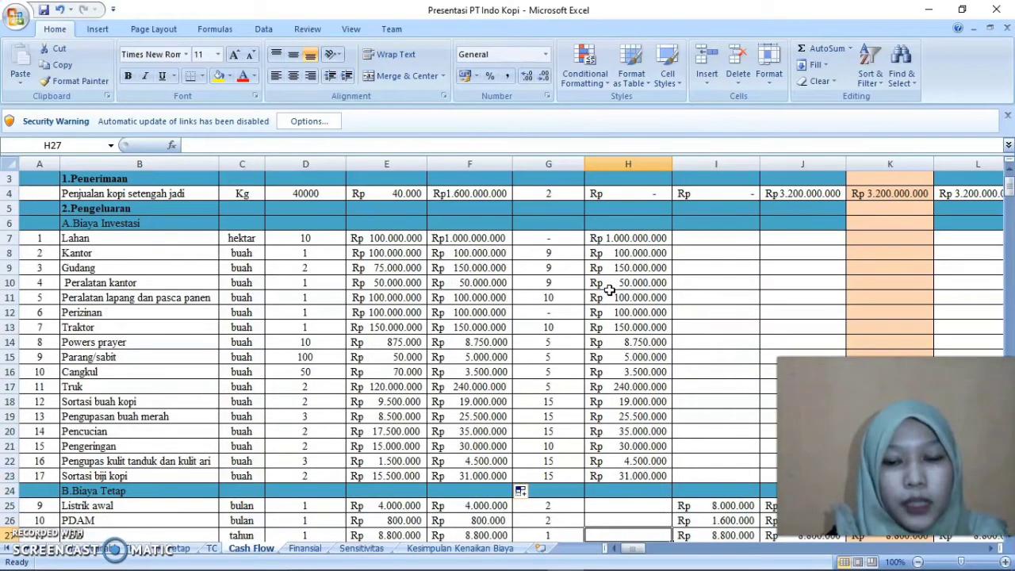
{"action": "key", "text": "Down"}
{"action": "key", "text": "Down"}
{"action": "key", "text": "Down"}
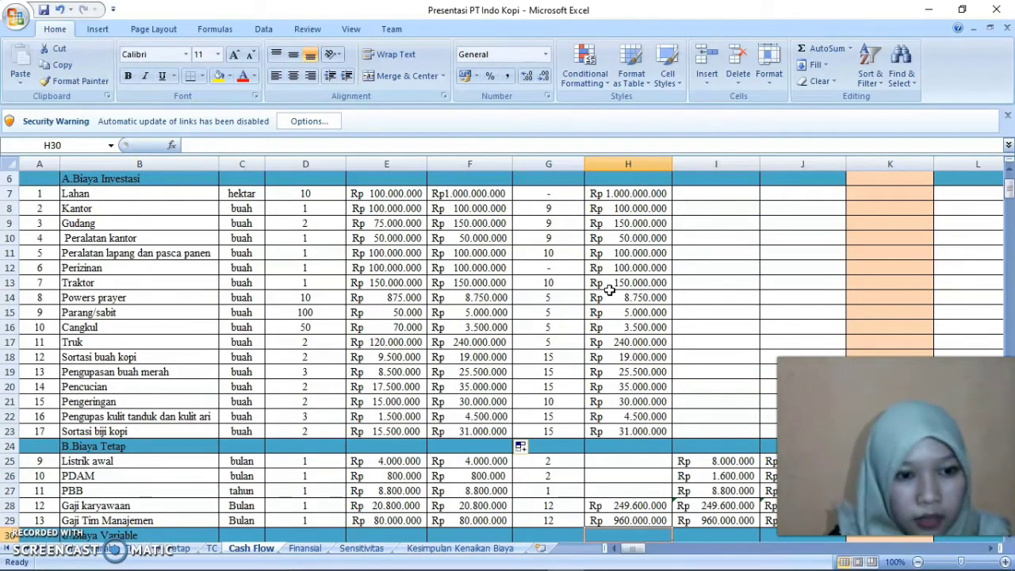
Examine the year 1 and year 2 formulas of the C.Biaya Variable items from Bibit kopi robusta to Pupuk kandang
{"action": "key", "text": "Down"}
{"action": "key", "text": "Down"}
{"action": "key", "text": "Down"}
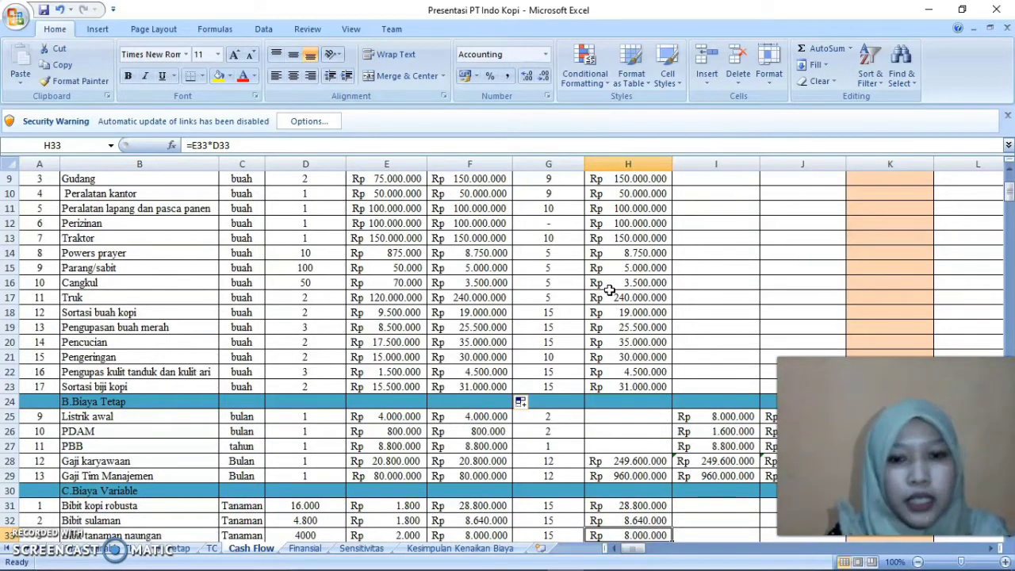
{"action": "key", "text": "Right"}
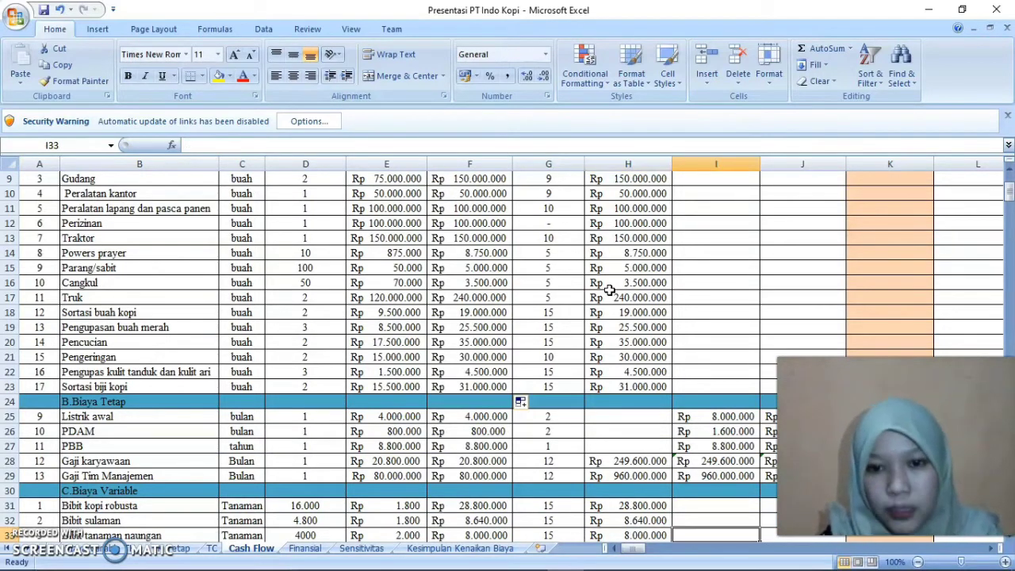
{"action": "key", "text": "Down"}
{"action": "key", "text": "Down"}
{"action": "key", "text": "Down"}
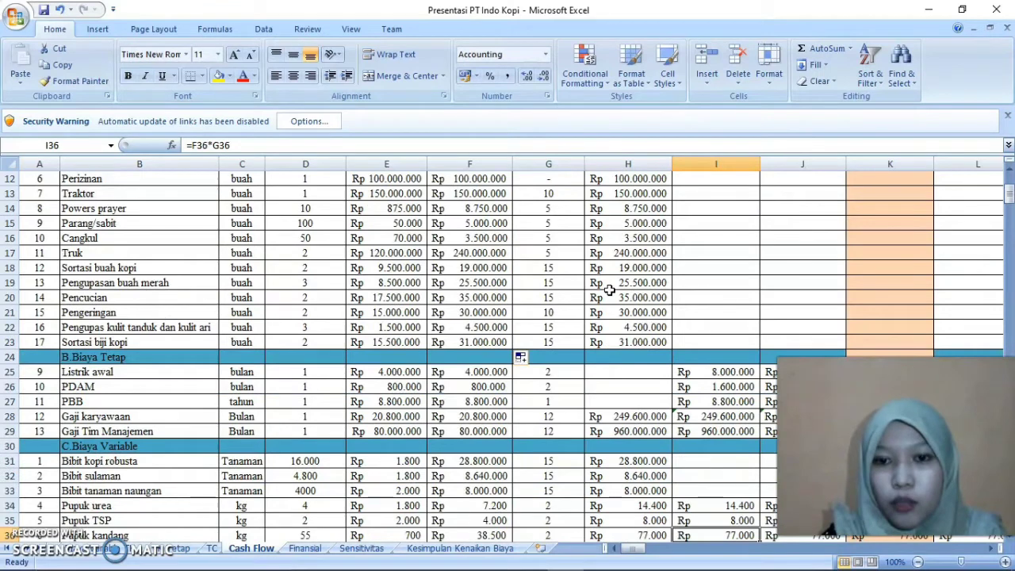
Inspect the year 1 cells of B.Biaya Tetap from Listrik awal in H25 down to Pupuk urea in H34
{"action": "left_click", "coordinate": [641, 371]}
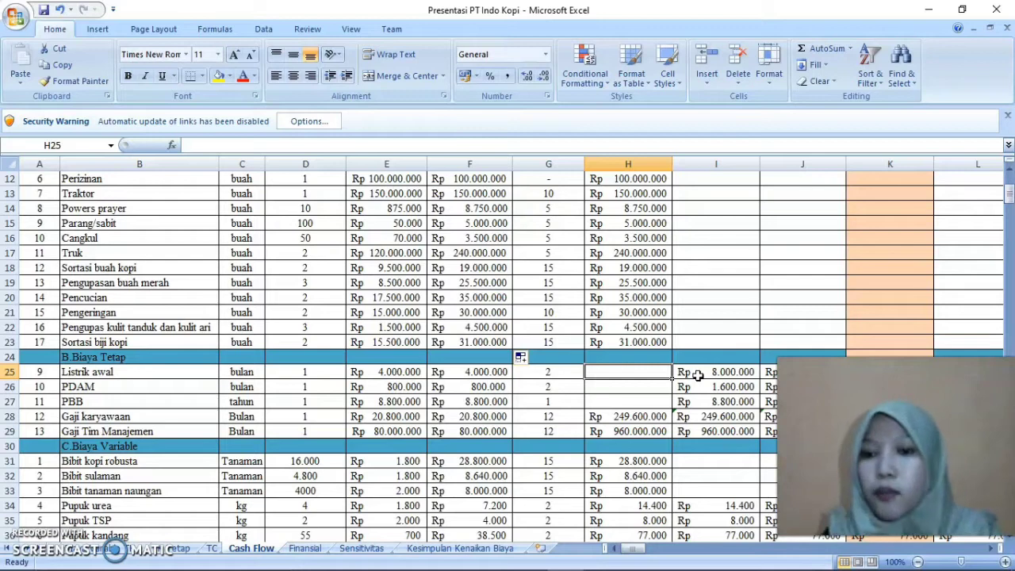
{"action": "key", "text": "Down"}
{"action": "key", "text": "Down"}
{"action": "key", "text": "Down"}
{"action": "key", "text": "Down"}
{"action": "key", "text": "Down"}
{"action": "key", "text": "Down"}
{"action": "key", "text": "Down"}
{"action": "key", "text": "Down"}
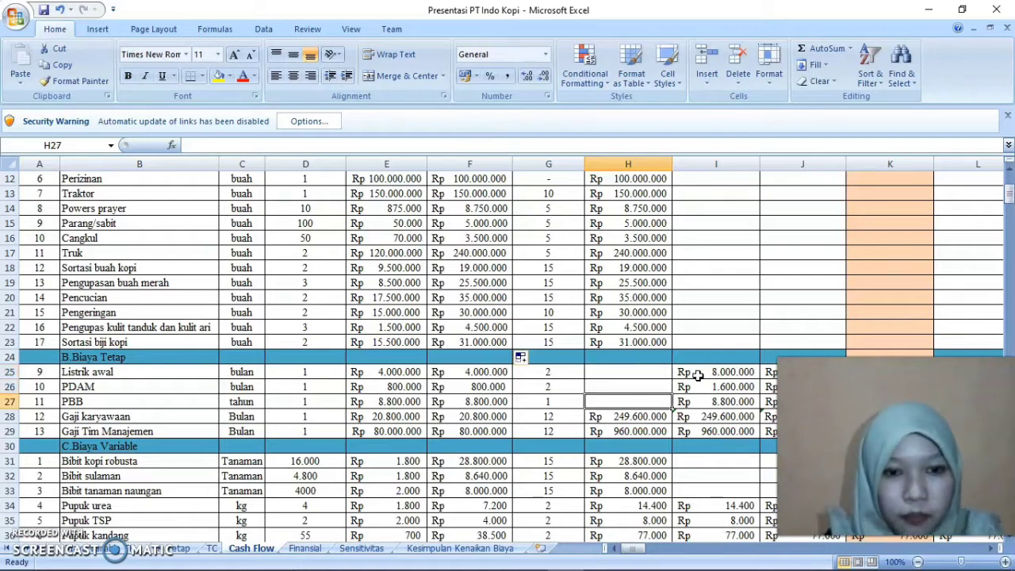
{"action": "key", "text": "Down"}
{"action": "key", "text": "Down"}
{"action": "key", "text": "Down"}
{"action": "key", "text": "Down"}
{"action": "key", "text": "Down"}
{"action": "key", "text": "Down"}
{"action": "key", "text": "Down"}
{"action": "key", "text": "Down"}
{"action": "key", "text": "Down"}
{"action": "key", "text": "Down"}
{"action": "key", "text": "Down"}
{"action": "key", "text": "Down"}
{"action": "key", "text": "Down"}
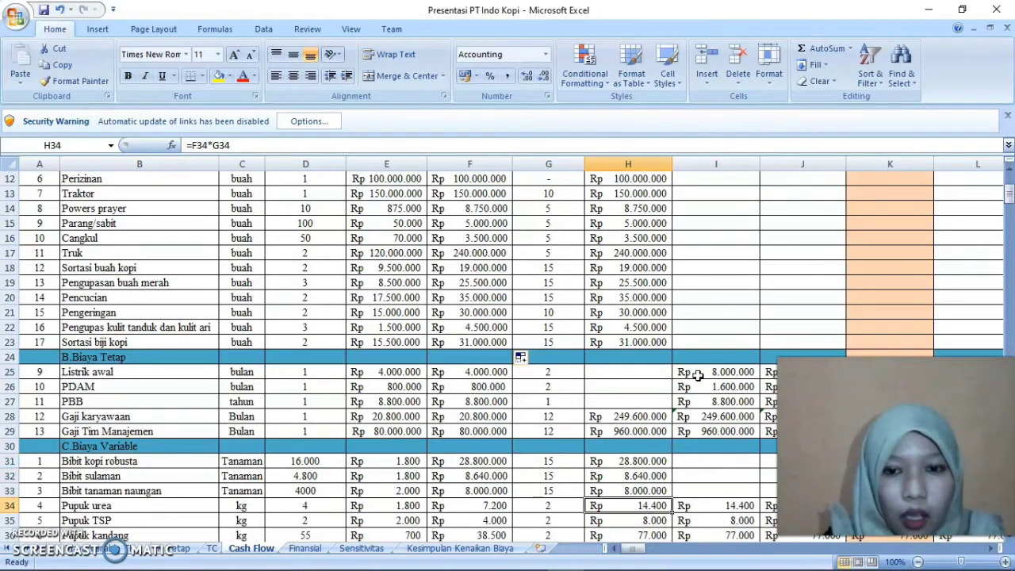
Look over the Biaya Variable and Total Biaya rows, and go back up to the Siklus Produksi heading in G1
{"action": "key", "text": "Up"}
{"action": "key", "text": "Up"}
{"action": "key", "text": "Up"}
{"action": "key", "text": "Up"}
{"action": "key", "text": "Up"}
{"action": "key", "text": "Up"}
{"action": "key", "text": "Up"}
{"action": "key", "text": "Up"}
{"action": "key", "text": "Up"}
{"action": "key", "text": "Up"}
{"action": "key", "text": "Up"}
{"action": "key", "text": "Up"}
{"action": "key", "text": "Up"}
{"action": "key", "text": "Up"}
{"action": "key", "text": "Up"}
{"action": "key", "text": "Up"}
{"action": "key", "text": "Up"}
{"action": "key", "text": "Up"}
{"action": "key", "text": "Up"}
{"action": "key", "text": "Up"}
{"action": "key", "text": "Up"}
{"action": "key", "text": "Up"}
{"action": "key", "text": "Up"}
{"action": "key", "text": "Up"}
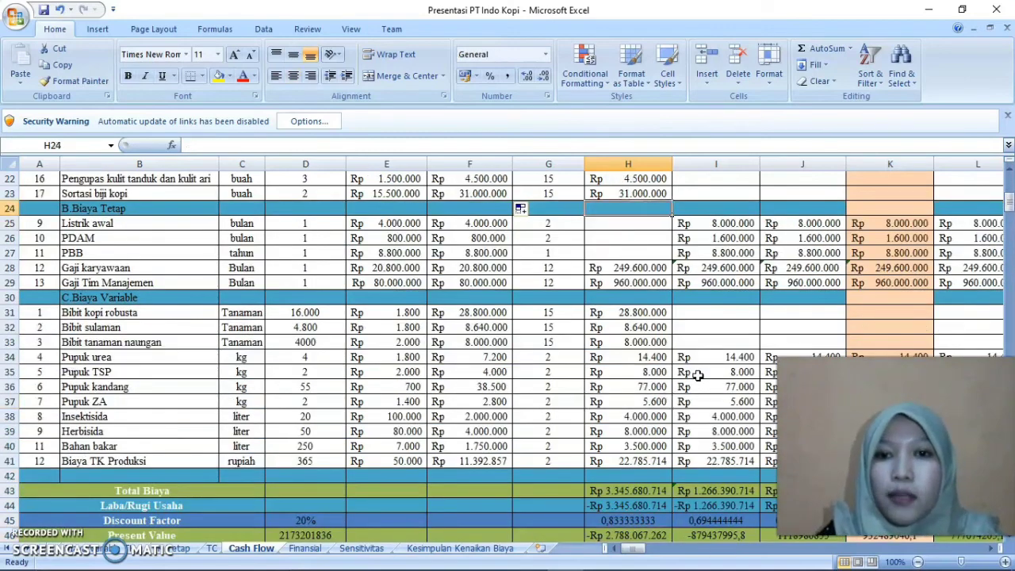
{"action": "key", "text": "Left"}
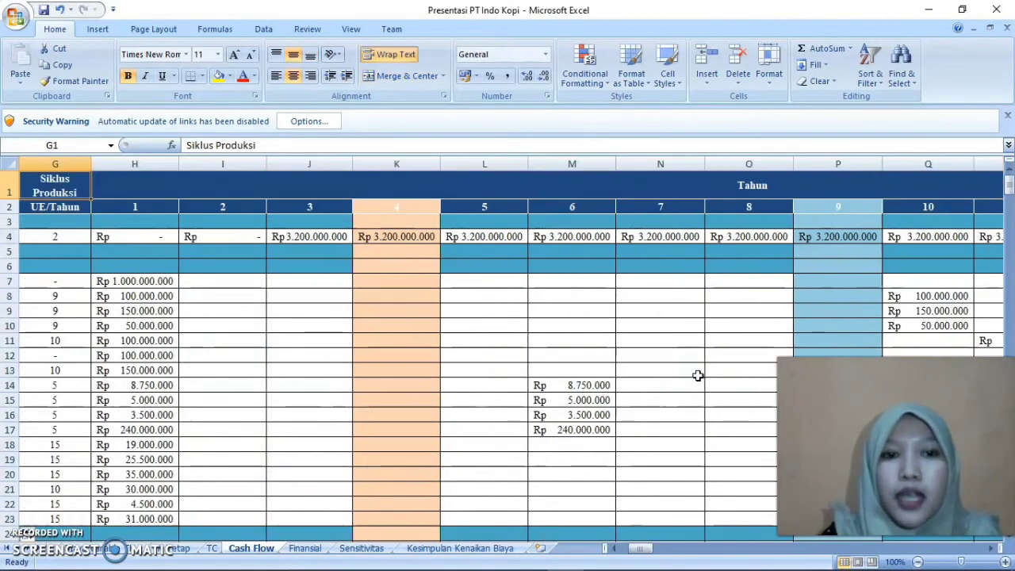
Look back along the Kantor row across its total and production cycle to the item name in B8
{"action": "key", "text": "Left"}
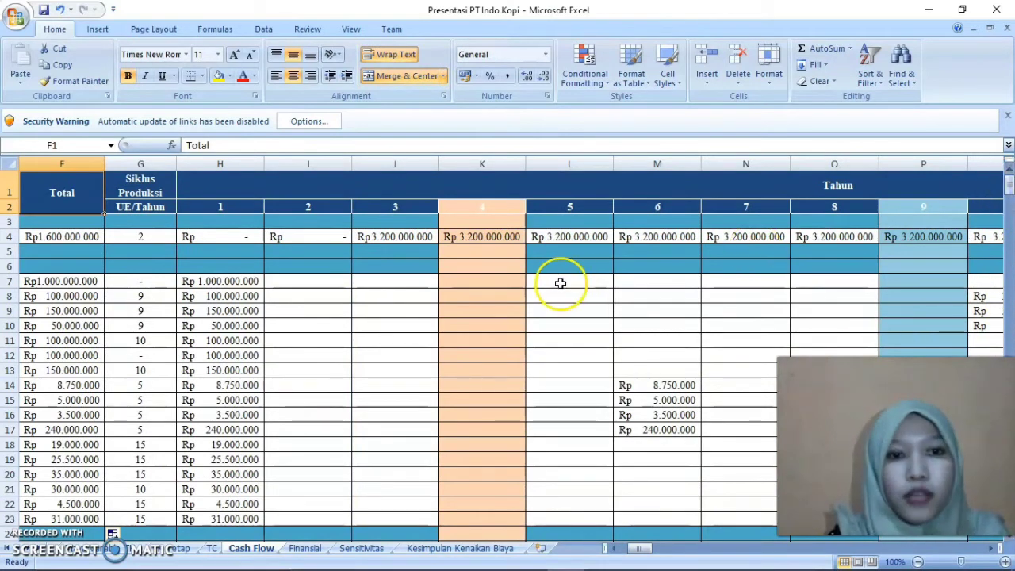
{"action": "left_click", "coordinate": [322, 294]}
{"action": "key", "text": "Left"}
{"action": "key", "text": "Left"}
{"action": "key", "text": "Left"}
{"action": "key", "text": "Left"}
{"action": "key", "text": "Left"}
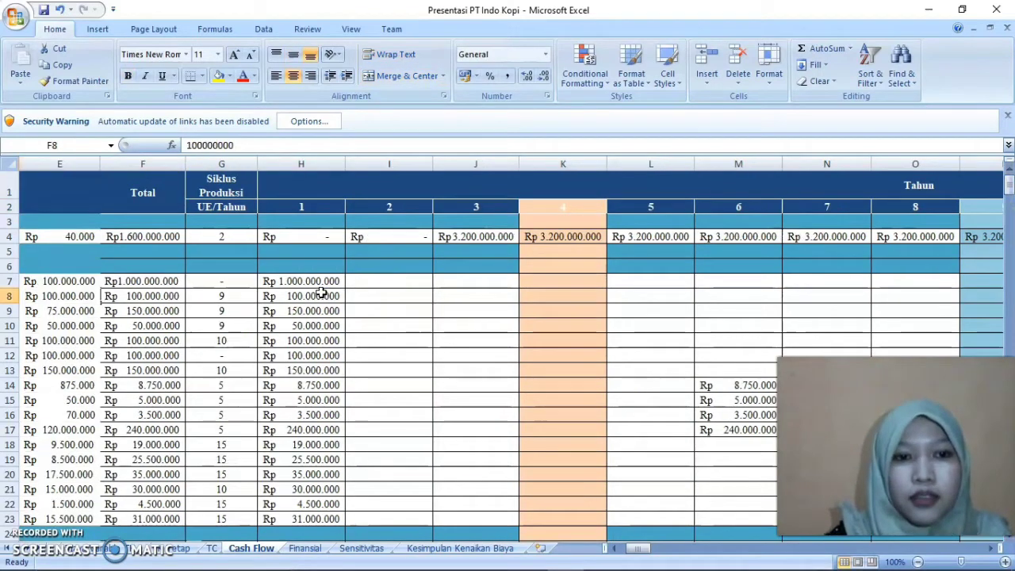
{"action": "key", "text": "Right"}
{"action": "key", "text": "Right"}
{"action": "key", "text": "Left"}
{"action": "key", "text": "Left"}
{"action": "key", "text": "Left"}
{"action": "key", "text": "Left"}
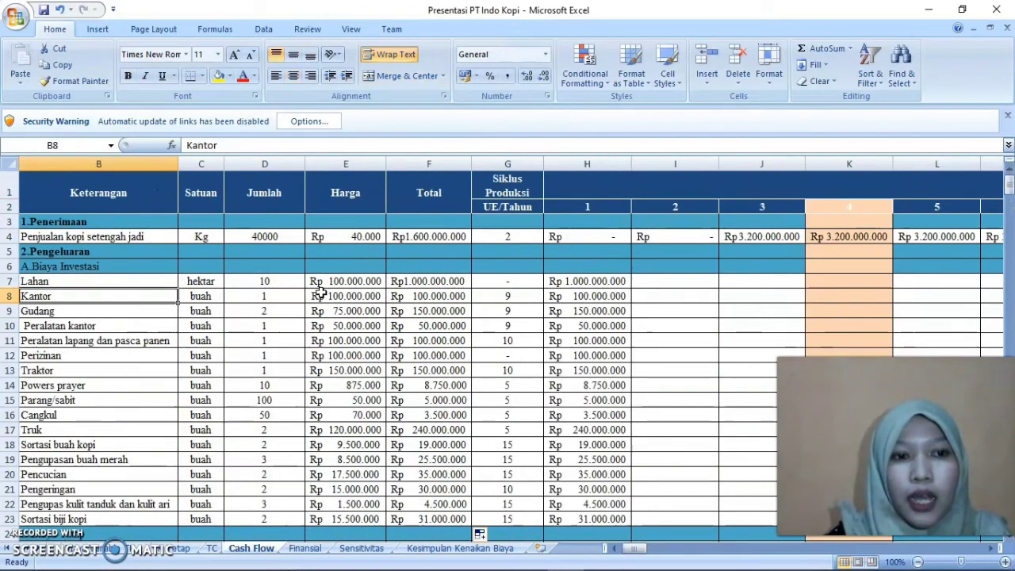
Check the year 2 cells of A.Biaya Investasi in column I, from Lahan in I7 down past Sortasi biji kopi
{"action": "key", "text": "Right"}
{"action": "key", "text": "Right"}
{"action": "key", "text": "Right"}
{"action": "key", "text": "Right"}
{"action": "key", "text": "Right"}
{"action": "key", "text": "Right"}
{"action": "key", "text": "Right"}
{"action": "key", "text": "Up"}
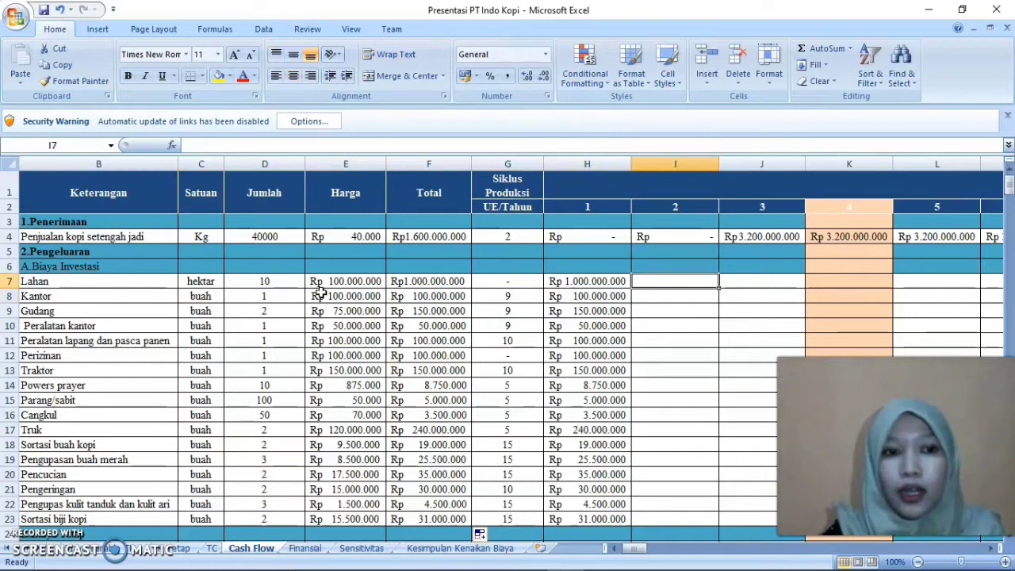
{"action": "key", "text": "Down"}
{"action": "key", "text": "Down"}
{"action": "key", "text": "Down"}
{"action": "key", "text": "Down"}
{"action": "key", "text": "Down"}
{"action": "key", "text": "Down"}
{"action": "key", "text": "Down"}
{"action": "key", "text": "Down"}
{"action": "key", "text": "Down"}
{"action": "key", "text": "Down"}
{"action": "key", "text": "Down"}
{"action": "key", "text": "Down"}
{"action": "key", "text": "Down"}
{"action": "key", "text": "Down"}
{"action": "key", "text": "Down"}
{"action": "key", "text": "Down"}
{"action": "key", "text": "Down"}
{"action": "key", "text": "Down"}
{"action": "key", "text": "Down"}
{"action": "key", "text": "Down"}
{"action": "key", "text": "Down"}
{"action": "key", "text": "Down"}
{"action": "key", "text": "Down"}
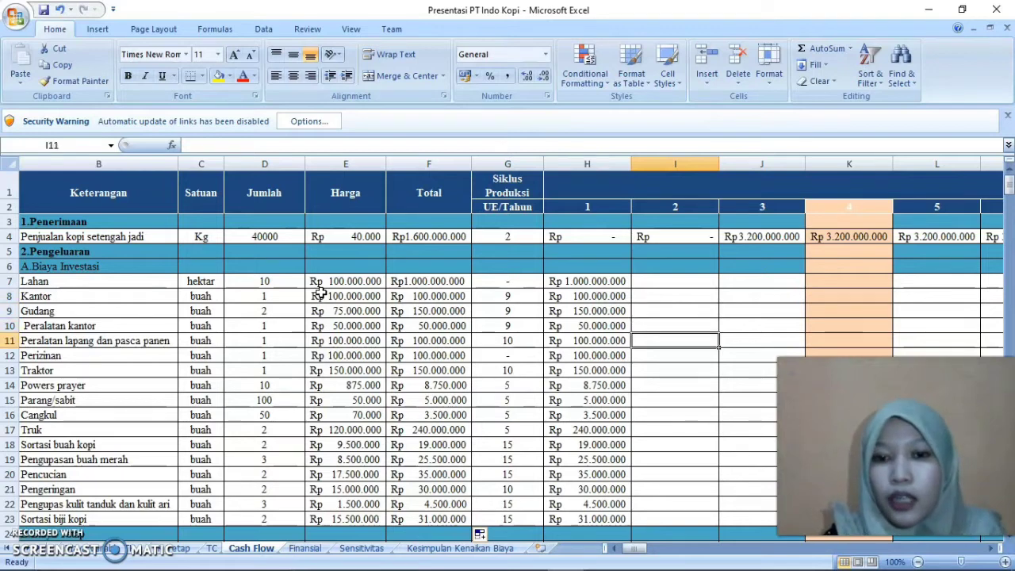
{"action": "key", "text": "Down"}
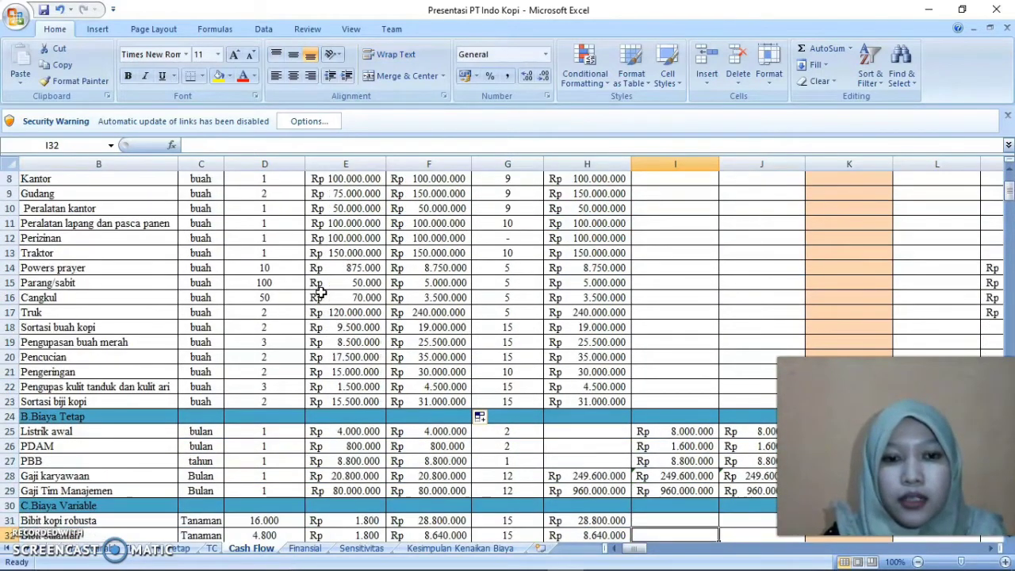
Inspect the year 2 formulas of B.Biaya Tetap from Listrik awal in I25 to Gaji Tim Manajemen in I29
{"action": "key", "text": "Up"}
{"action": "key", "text": "Up"}
{"action": "key", "text": "Up"}
{"action": "key", "text": "Up"}
{"action": "key", "text": "Up"}
{"action": "key", "text": "Up"}
{"action": "key", "text": "Up"}
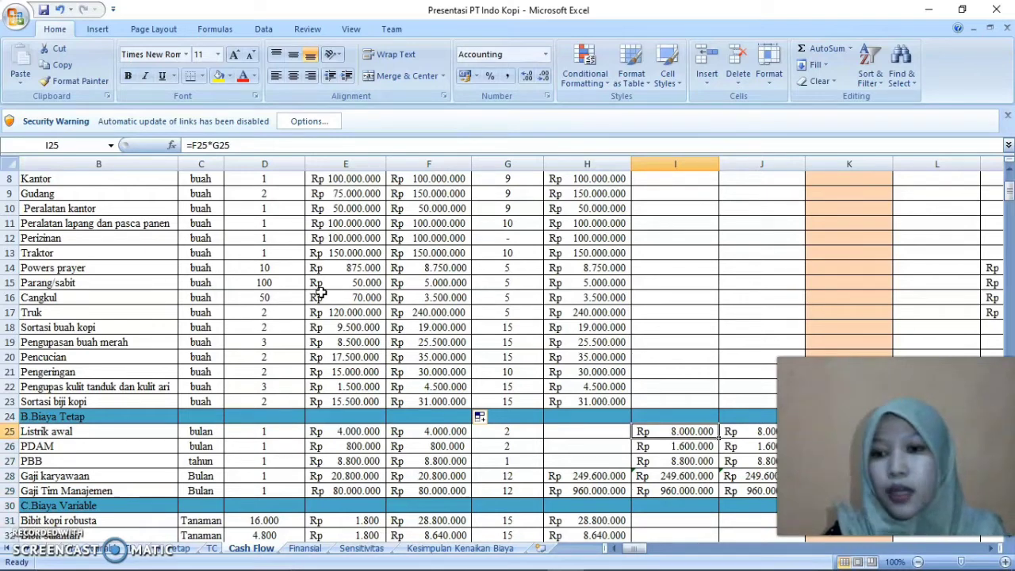
{"action": "key", "text": "Down"}
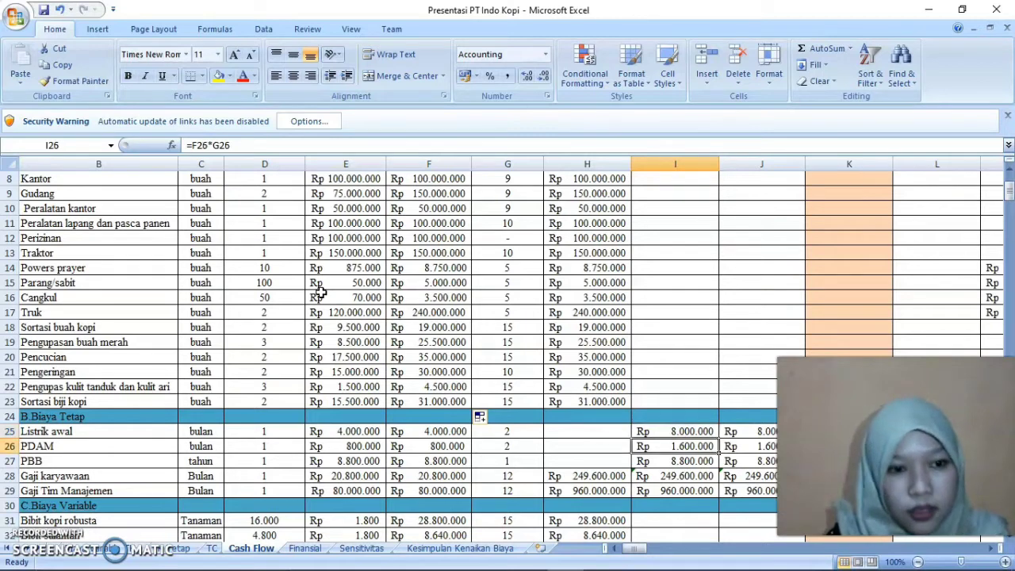
{"action": "key", "text": "Down"}
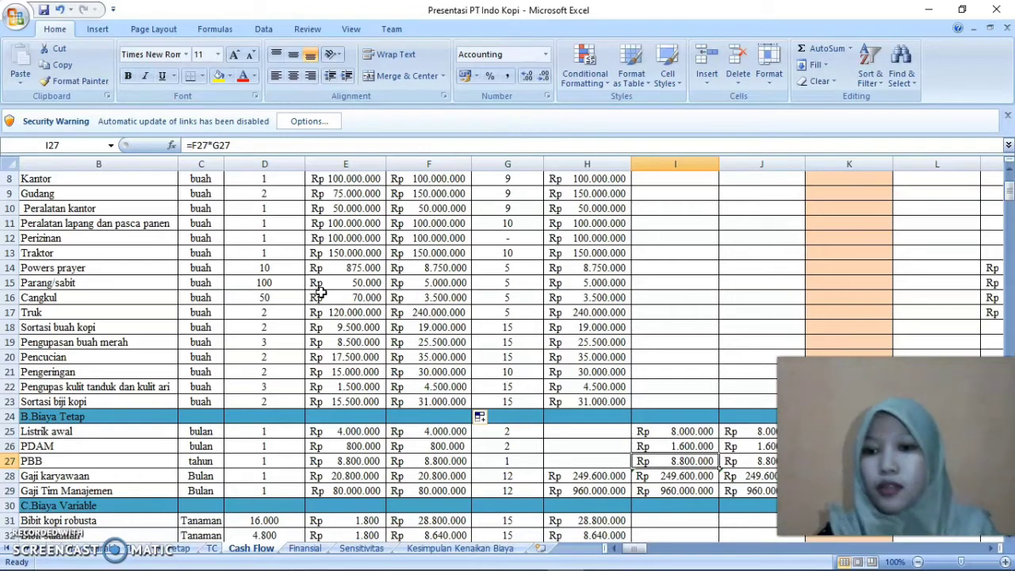
{"action": "key", "text": "Down"}
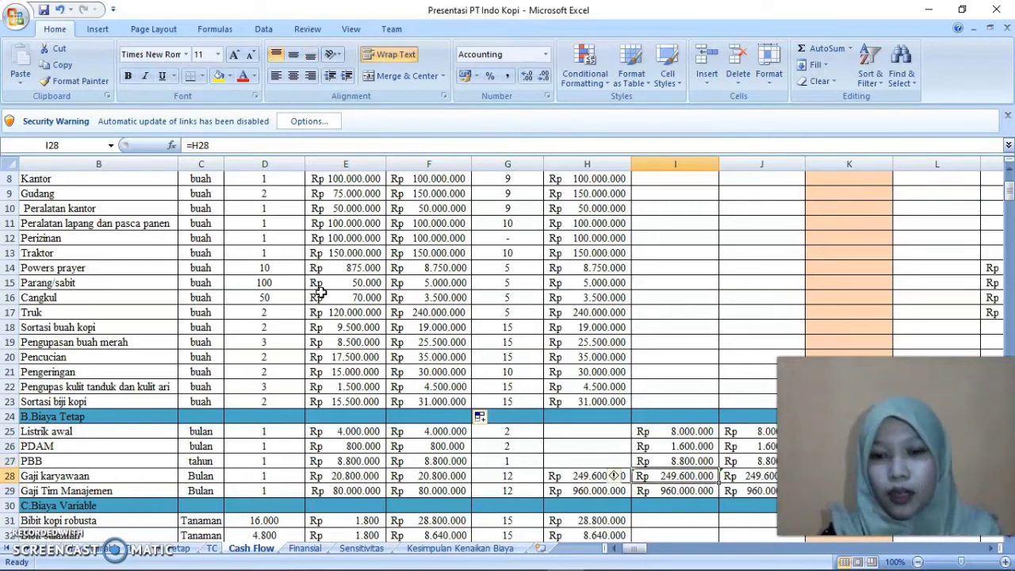
{"action": "key", "text": "Down"}
{"action": "key", "text": "Down"}
{"action": "key", "text": "Down"}
{"action": "key", "text": "Down"}
{"action": "key", "text": "Down"}
{"action": "key", "text": "Down"}
{"action": "key", "text": "Down"}
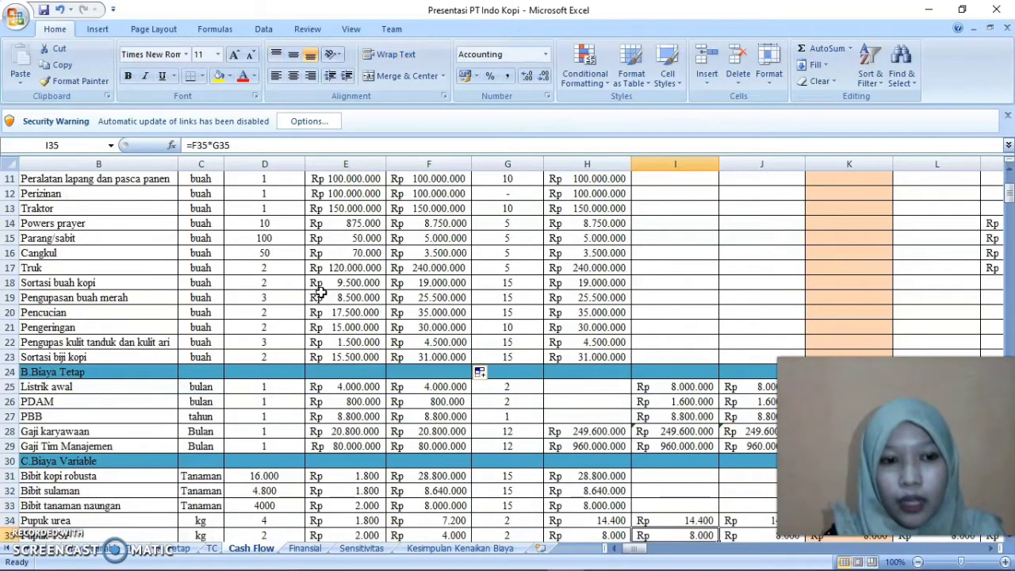
Examine the year 2 cells of C.Biaya Variable in column I down to the row below Biaya TK Produksi
{"action": "key", "text": "Down"}
{"action": "key", "text": "Down"}
{"action": "key", "text": "Down"}
{"action": "key", "text": "Down"}
{"action": "key", "text": "Down"}
{"action": "key", "text": "Down"}
{"action": "key", "text": "Down"}
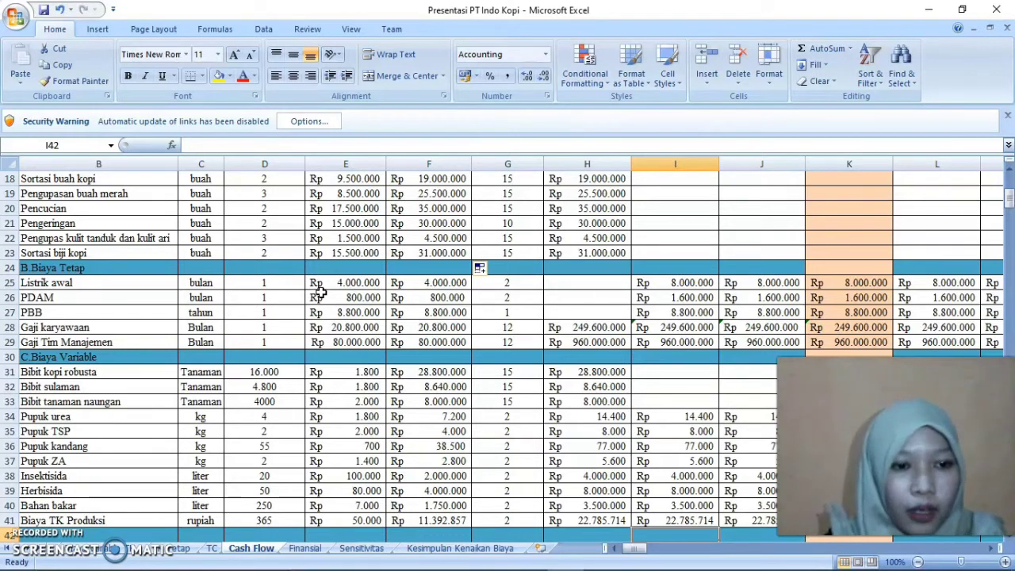
Inspect the year 2 Total Biaya formula in I43 and the summary rows beneath it
{"action": "key", "text": "Down"}
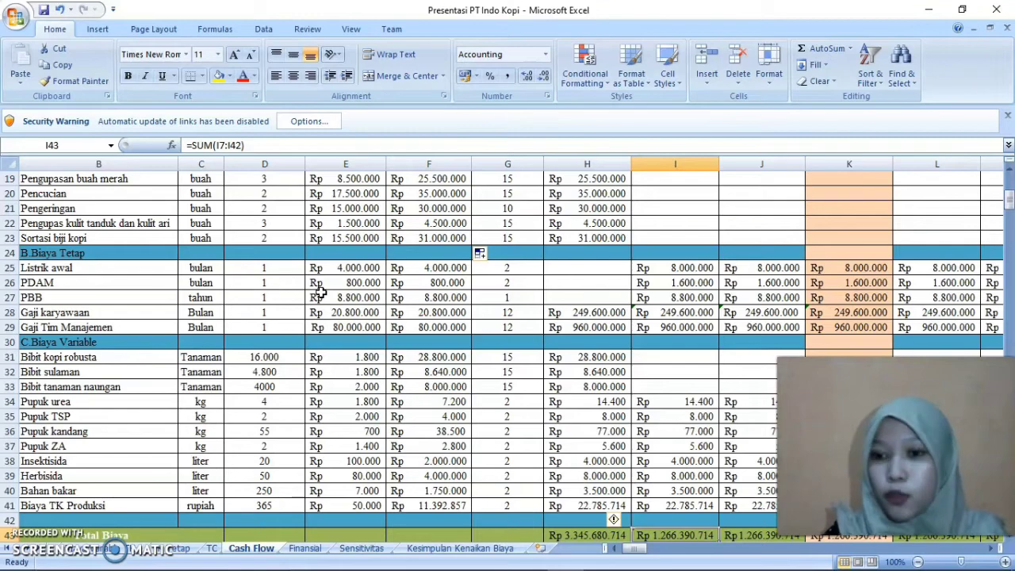
{"action": "key", "text": "Down"}
{"action": "key", "text": "Down"}
{"action": "key", "text": "Down"}
{"action": "key", "text": "Down"}
Return to the 1.Penerimaan section and compare the year 2 and year 3 coffee sales cells in I4 and J4
{"action": "key", "text": "Up"}
{"action": "key", "text": "Up"}
{"action": "key", "text": "Up"}
{"action": "key", "text": "Up"}
{"action": "key", "text": "Up"}
{"action": "key", "text": "Up"}
{"action": "key", "text": "Up"}
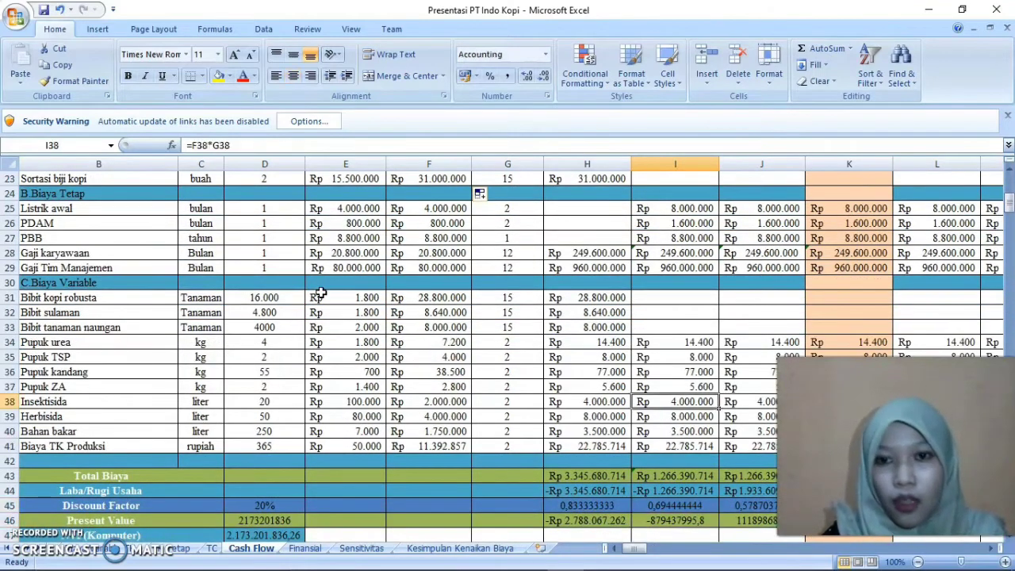
{"action": "key", "text": "Up"}
{"action": "key", "text": "Up"}
{"action": "key", "text": "Up"}
{"action": "key", "text": "Up"}
{"action": "key", "text": "Up"}
{"action": "key", "text": "Up"}
{"action": "key", "text": "Up"}
{"action": "key", "text": "Up"}
{"action": "key", "text": "Up"}
{"action": "key", "text": "Up"}
{"action": "key", "text": "Up"}
{"action": "key", "text": "Up"}
{"action": "key", "text": "Up"}
{"action": "key", "text": "Up"}
{"action": "key", "text": "Up"}
{"action": "key", "text": "Up"}
{"action": "key", "text": "Up"}
{"action": "key", "text": "Up"}
{"action": "key", "text": "Up"}
{"action": "key", "text": "Up"}
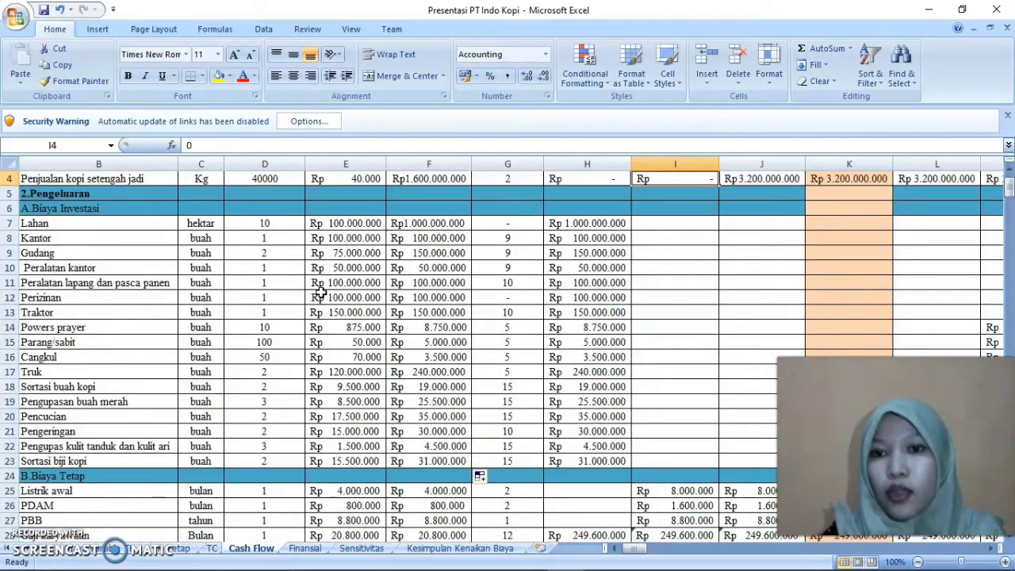
{"action": "key", "text": "Up"}
{"action": "key", "text": "Up"}
{"action": "key", "text": "Right"}
{"action": "key", "text": "Right"}
{"action": "key", "text": "Down"}
{"action": "key", "text": "Left"}
{"action": "key", "text": "Left"}
{"action": "key", "text": "Down"}
{"action": "key", "text": "Right"}
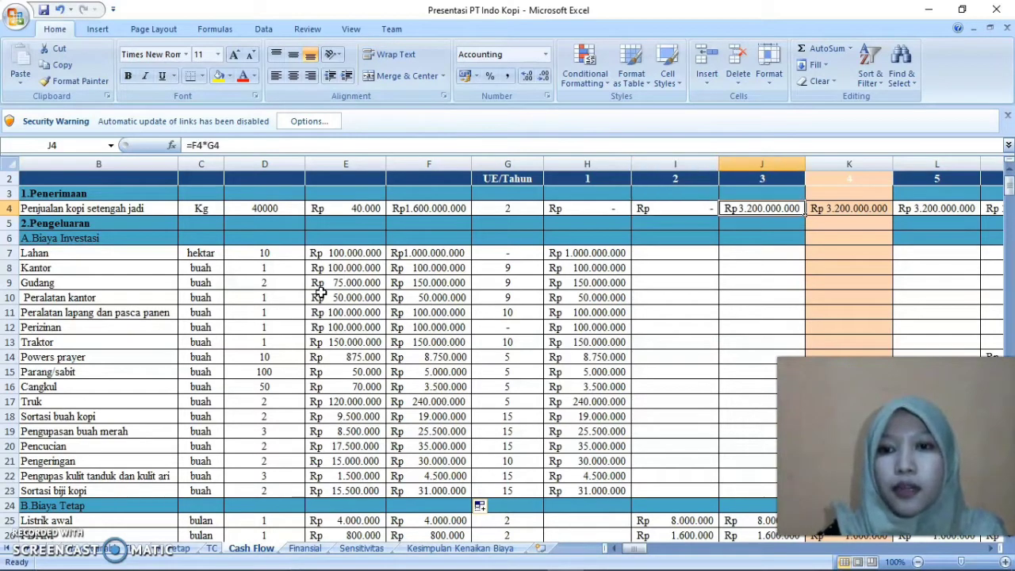
Go through the investment rows to the year 6 replacement cost of Powers prayer and inspect its formula in M14
{"action": "key", "text": "Down"}
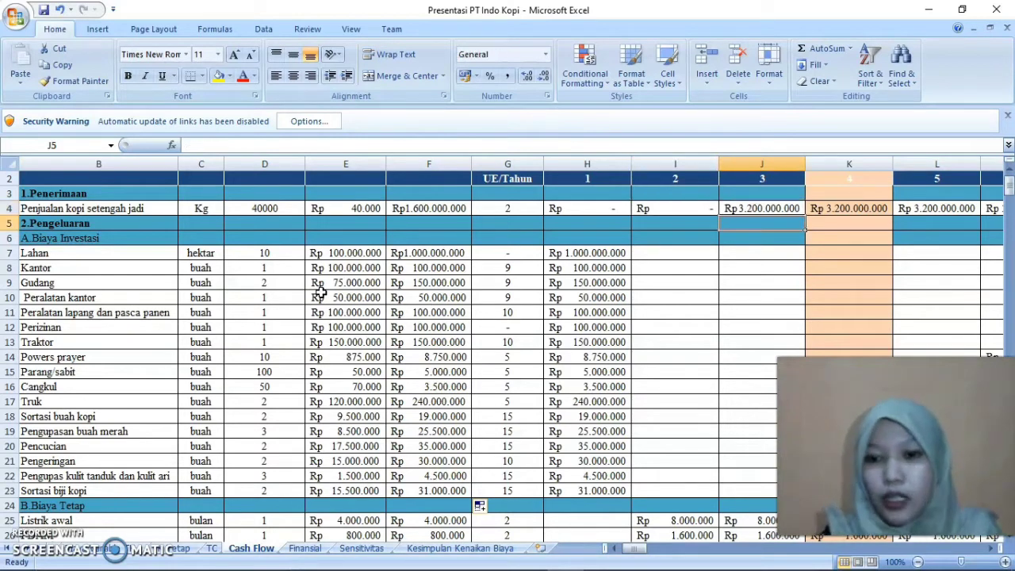
{"action": "key", "text": "Right"}
{"action": "key", "text": "Right"}
{"action": "key", "text": "Right"}
{"action": "key", "text": "Down"}
{"action": "key", "text": "Down"}
{"action": "key", "text": "Down"}
{"action": "key", "text": "Left"}
{"action": "key", "text": "Down"}
{"action": "key", "text": "Down"}
{"action": "key", "text": "Down"}
{"action": "key", "text": "Down"}
{"action": "key", "text": "Down"}
{"action": "key", "text": "Down"}
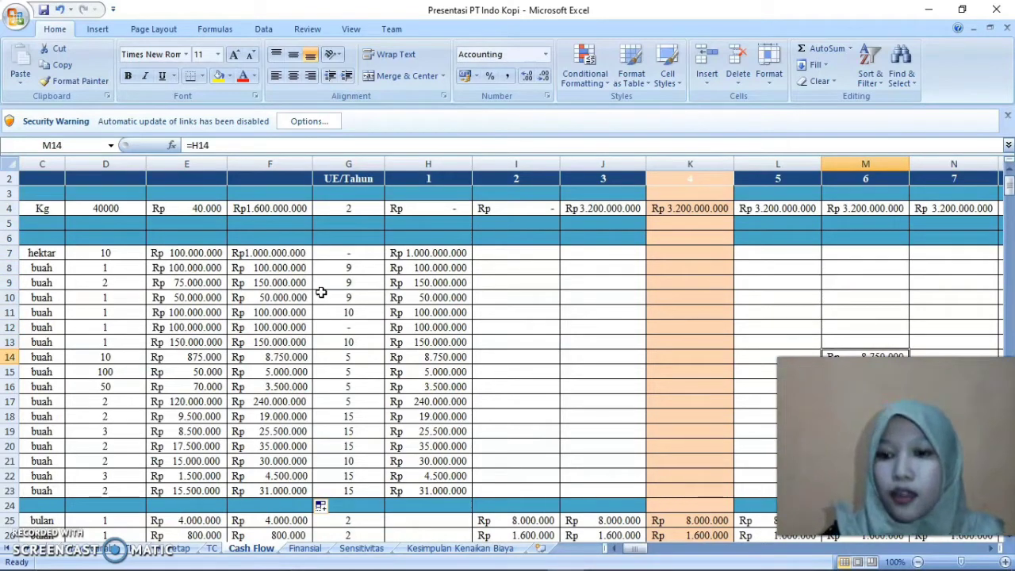
Trace the Powers prayer row back from year 6 to its item name in B14 and its quantity in D14
{"action": "key", "text": "Left"}
{"action": "key", "text": "Left"}
{"action": "key", "text": "Left"}
{"action": "key", "text": "Left"}
{"action": "key", "text": "Left"}
{"action": "key", "text": "Left"}
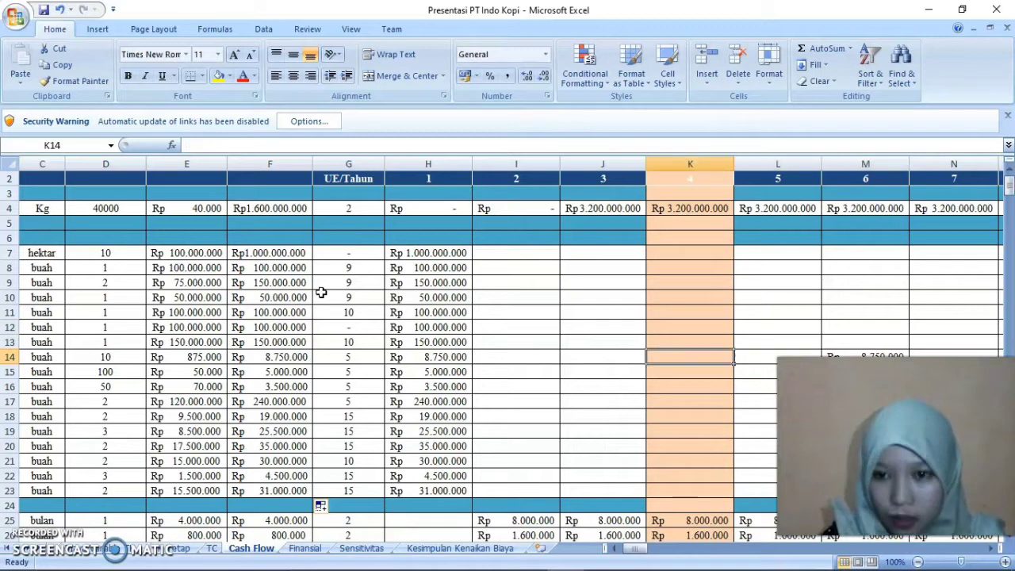
{"action": "key", "text": "Left"}
{"action": "key", "text": "Left"}
{"action": "key", "text": "Left"}
{"action": "key", "text": "Left"}
{"action": "key", "text": "Left"}
{"action": "key", "text": "Left"}
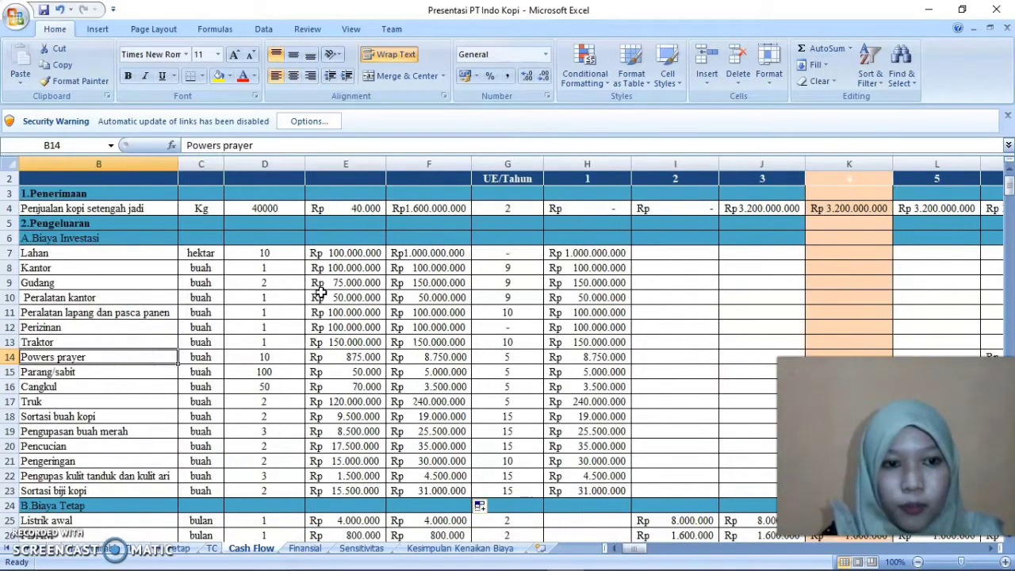
{"action": "key", "text": "Right"}
{"action": "key", "text": "Right"}
{"action": "key", "text": "Right"}
{"action": "key", "text": "Right"}
{"action": "key", "text": "Right"}
{"action": "key", "text": "Right"}
{"action": "key", "text": "Right"}
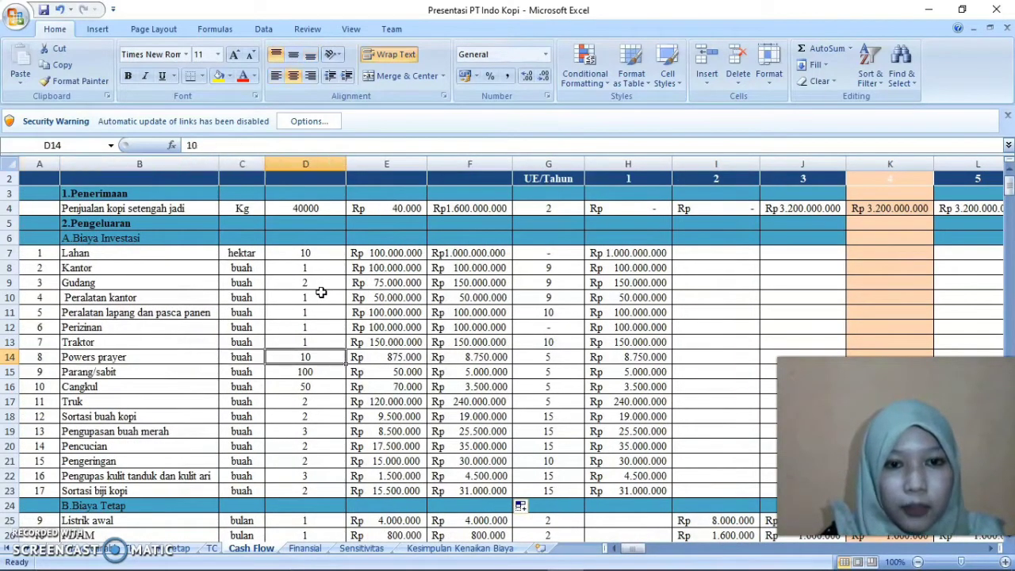
Fill the production cycle cells G14:G17, from Powers prayer to Truk, with yellow
{"action": "key", "text": "Left"}
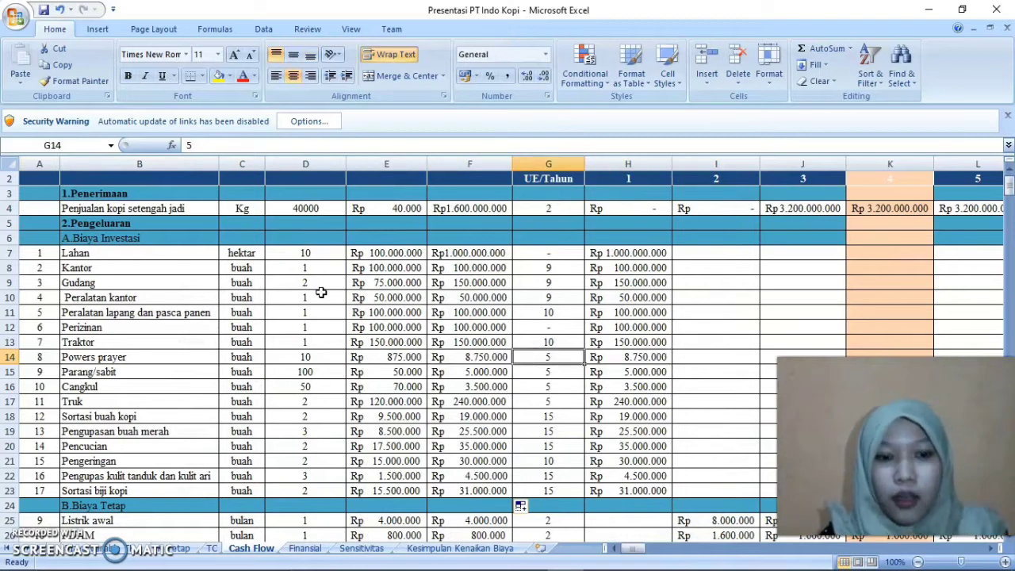
{"action": "key", "text": "shift+Down"}
{"action": "key", "text": "shift+Down"}
{"action": "key", "text": "shift+Down"}
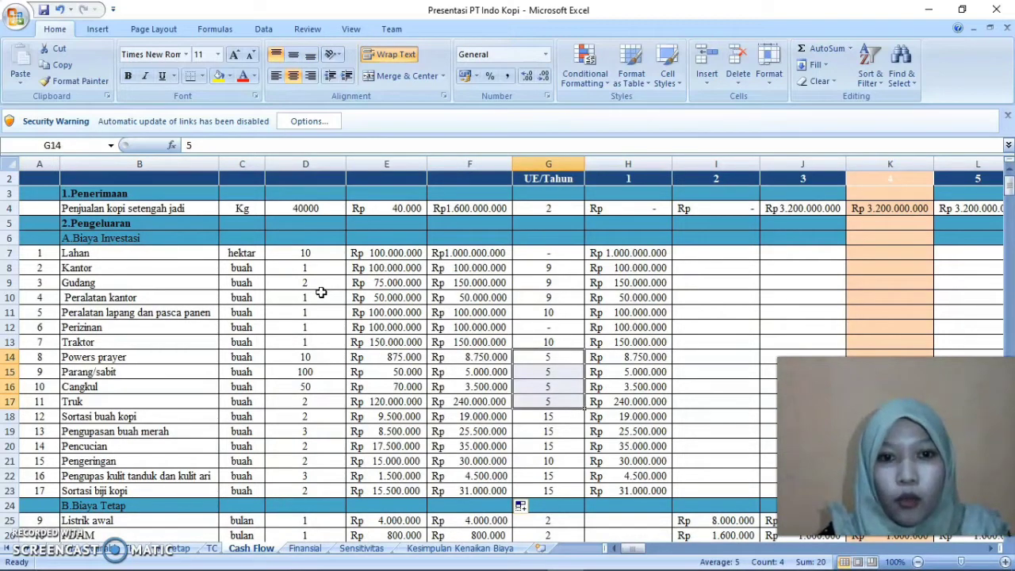
{"action": "left_click", "coordinate": [218, 75]}
Follow the Powers prayer row across the years and examine the year 6 formula in M14
{"action": "key", "text": "Right"}
{"action": "key", "text": "Right"}
{"action": "key", "text": "Right"}
{"action": "key", "text": "Right"}
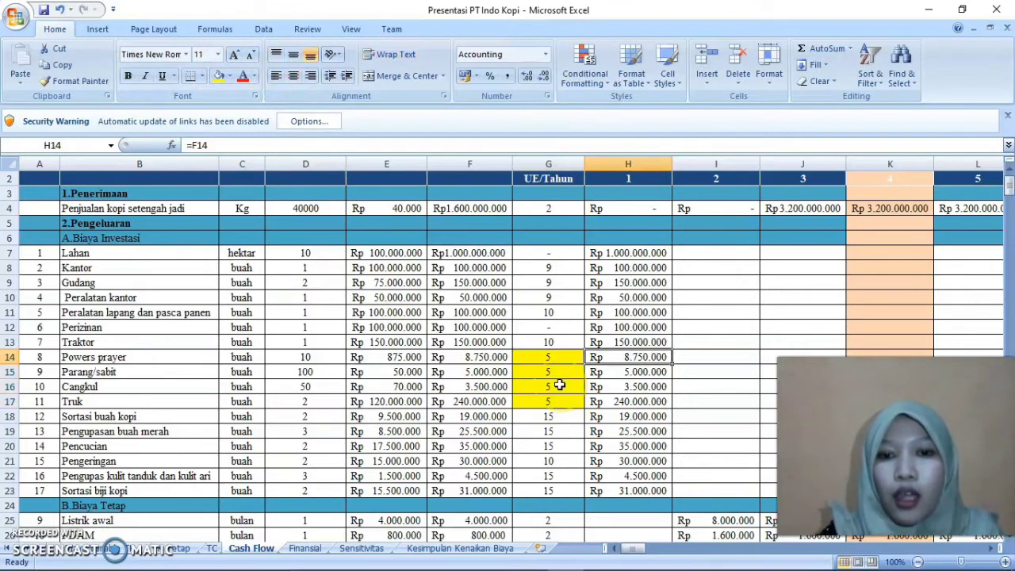
{"action": "key", "text": "Right"}
{"action": "key", "text": "Right"}
{"action": "key", "text": "Right"}
{"action": "key", "text": "Right"}
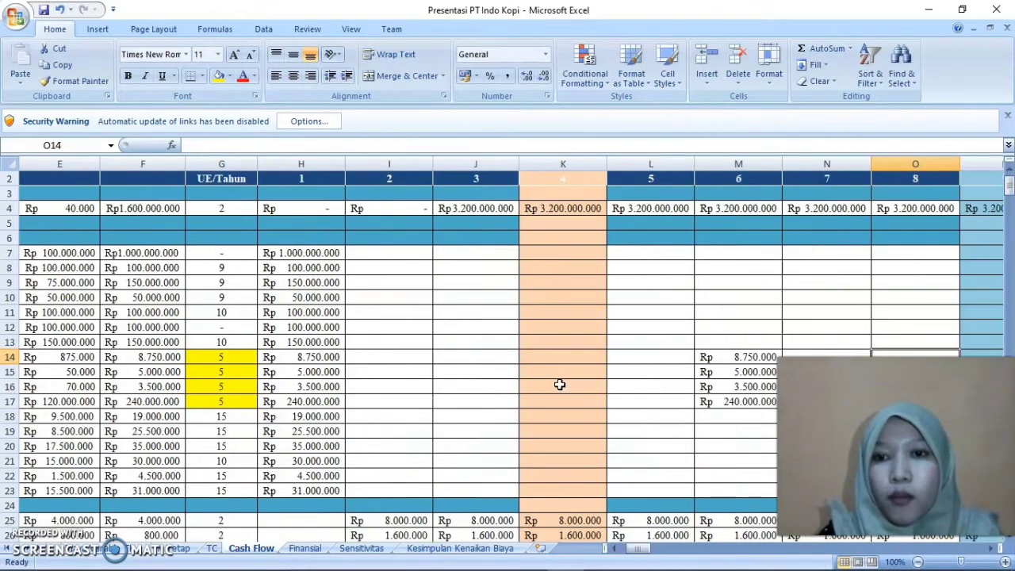
{"action": "key", "text": "Left"}
{"action": "key", "text": "Left"}
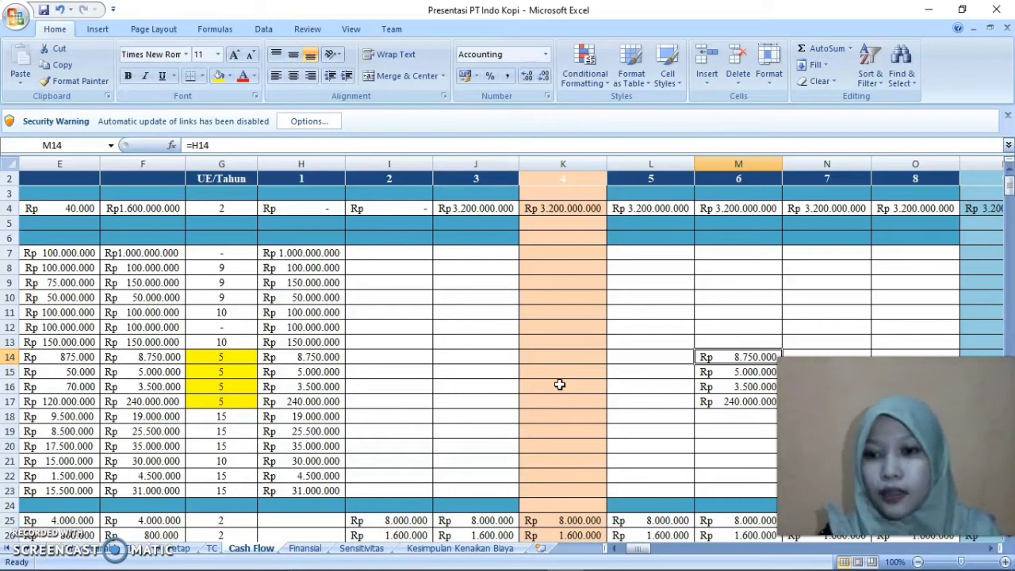
Go back along row 14 to the Powers prayer item number and name in columns A and B
{"action": "key", "text": "Left"}
{"action": "key", "text": "Left"}
{"action": "key", "text": "Left"}
{"action": "key", "text": "Left"}
{"action": "key", "text": "Left"}
{"action": "key", "text": "Left"}
{"action": "key", "text": "Left"}
{"action": "key", "text": "Left"}
{"action": "key", "text": "Left"}
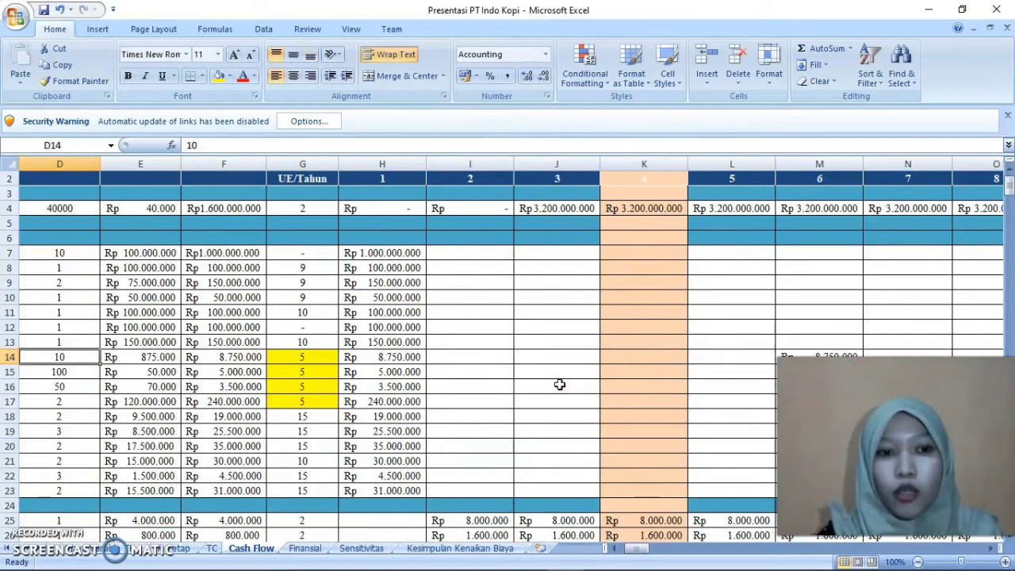
{"action": "key", "text": "Left"}
{"action": "key", "text": "Left"}
{"action": "key", "text": "Left"}
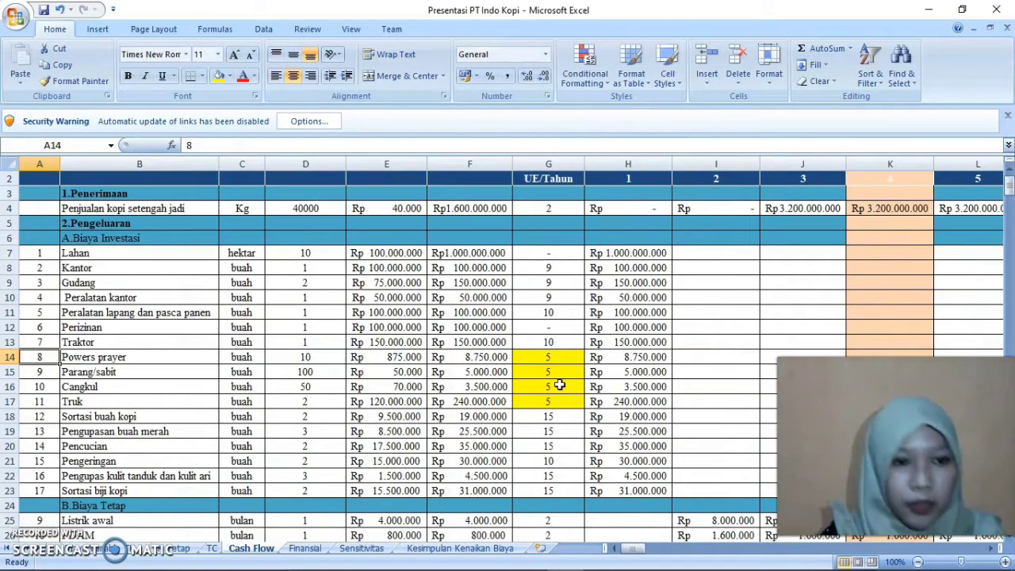
{"action": "key", "text": "Right"}
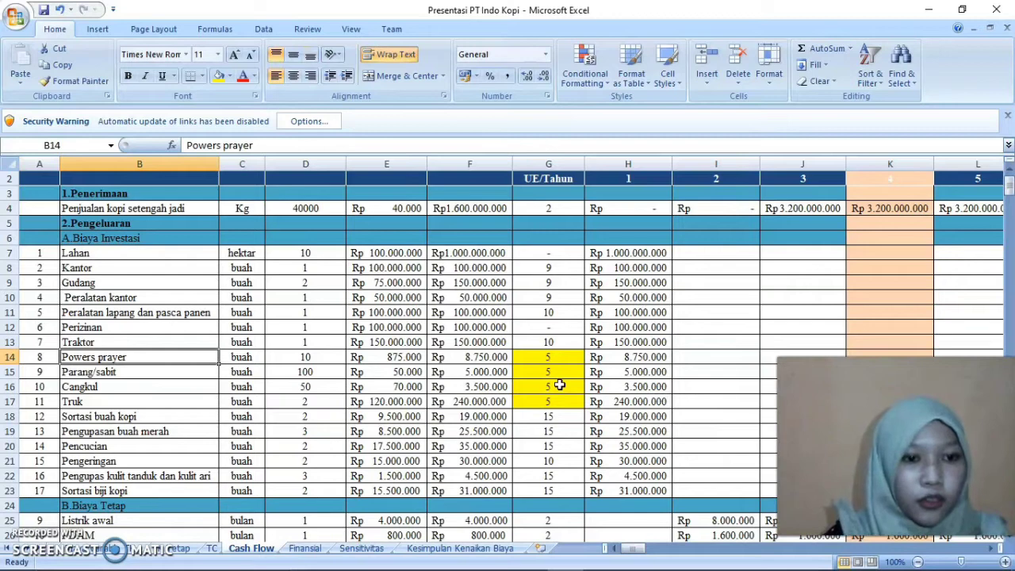
Look over the five-year-cycle items down to Truk and inspect Truk's year 1 formula in H17
{"action": "key", "text": "Right"}
{"action": "key", "text": "Down"}
{"action": "key", "text": "Down"}
{"action": "key", "text": "Down"}
{"action": "key", "text": "Down"}
{"action": "key", "text": "Up"}
{"action": "key", "text": "Right"}
{"action": "key", "text": "Right"}
{"action": "key", "text": "Right"}
{"action": "key", "text": "Right"}
{"action": "key", "text": "Right"}
{"action": "key", "text": "Right"}
{"action": "key", "text": "Right"}
{"action": "key", "text": "Right"}
{"action": "key", "text": "Right"}
{"action": "key", "text": "Right"}
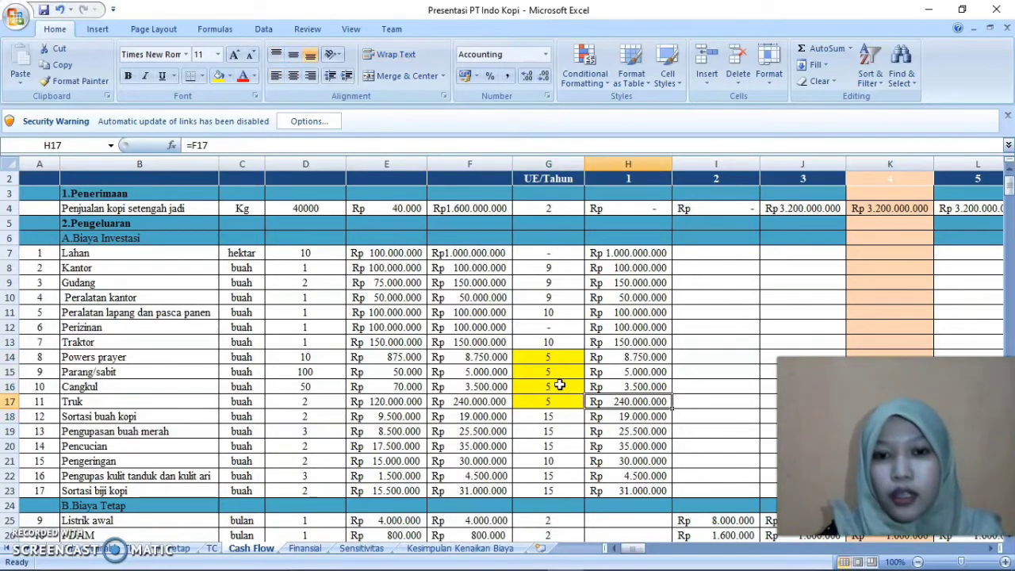
Fill the year 6 replacement costs in M14:M17 with yellow
{"action": "key", "text": "Right"}
{"action": "key", "text": "Right"}
{"action": "key", "text": "Right"}
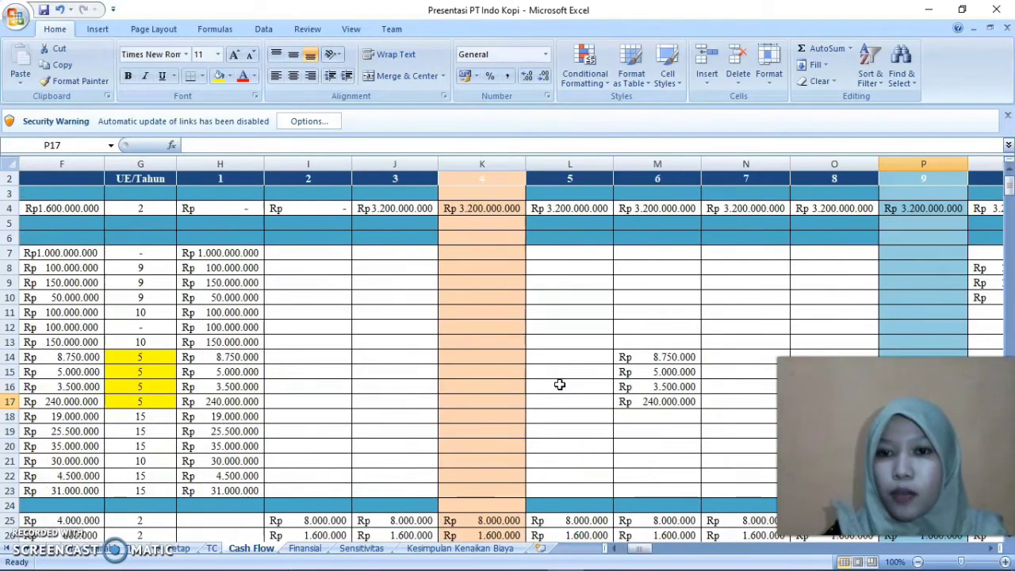
{"action": "key", "text": "Right"}
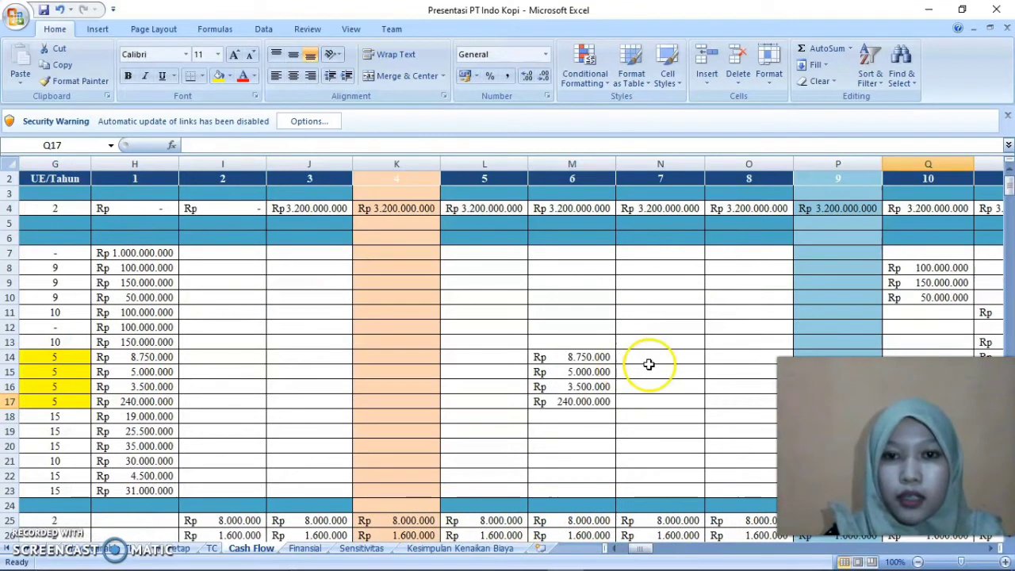
{"action": "left_click_drag", "start_coordinate": [553, 354], "coordinate": [563, 401]}
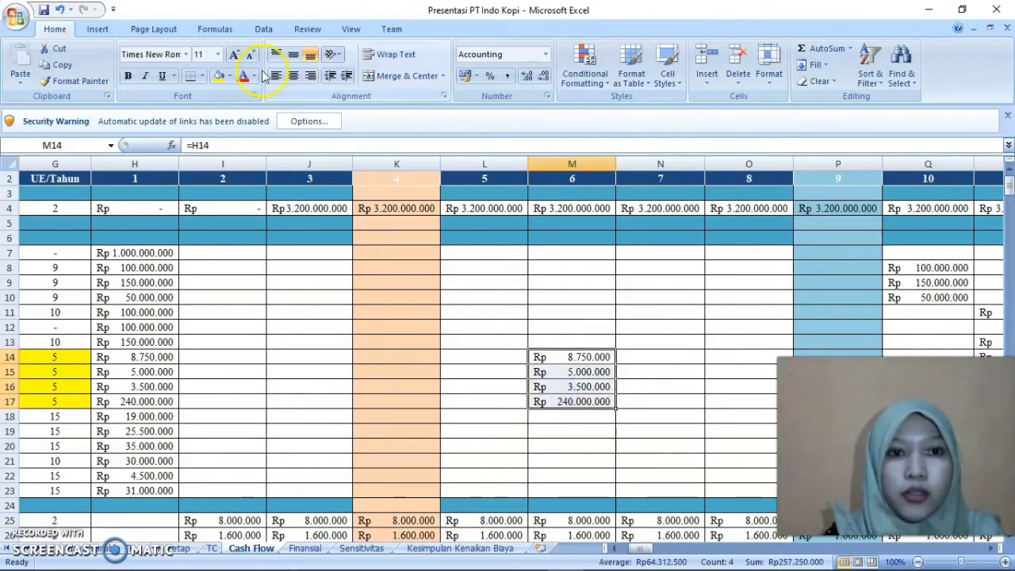
{"action": "left_click", "coordinate": [219, 80]}
Fill the year 10 replacement costs in Q8:Q10 with olive green
{"action": "key", "text": "Right"}
{"action": "key", "text": "Right"}
{"action": "key", "text": "Right"}
{"action": "key", "text": "Right"}
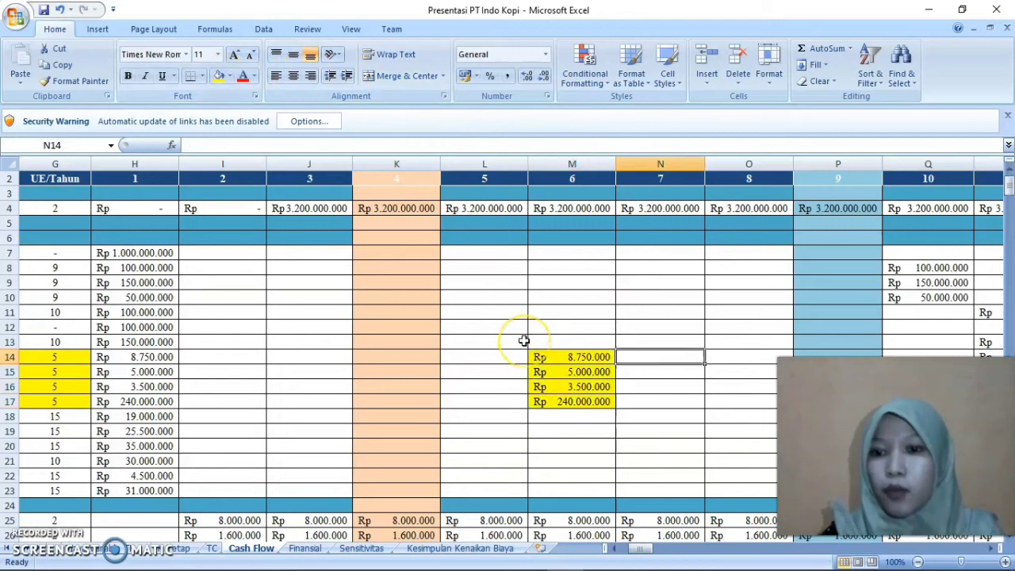
{"action": "key", "text": "Right"}
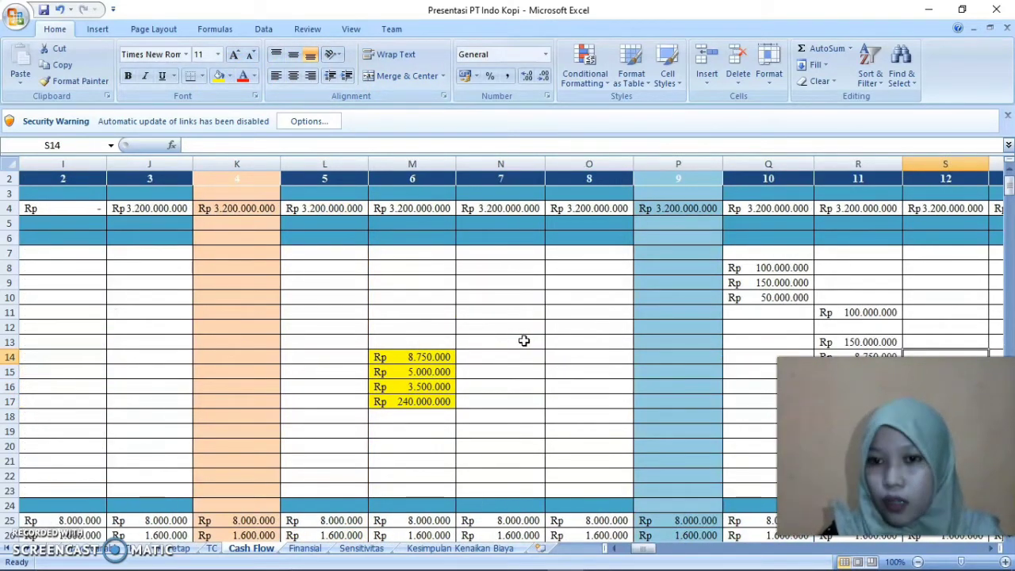
{"action": "key", "text": "Right"}
{"action": "left_click_drag", "start_coordinate": [675, 268], "coordinate": [676, 298]}
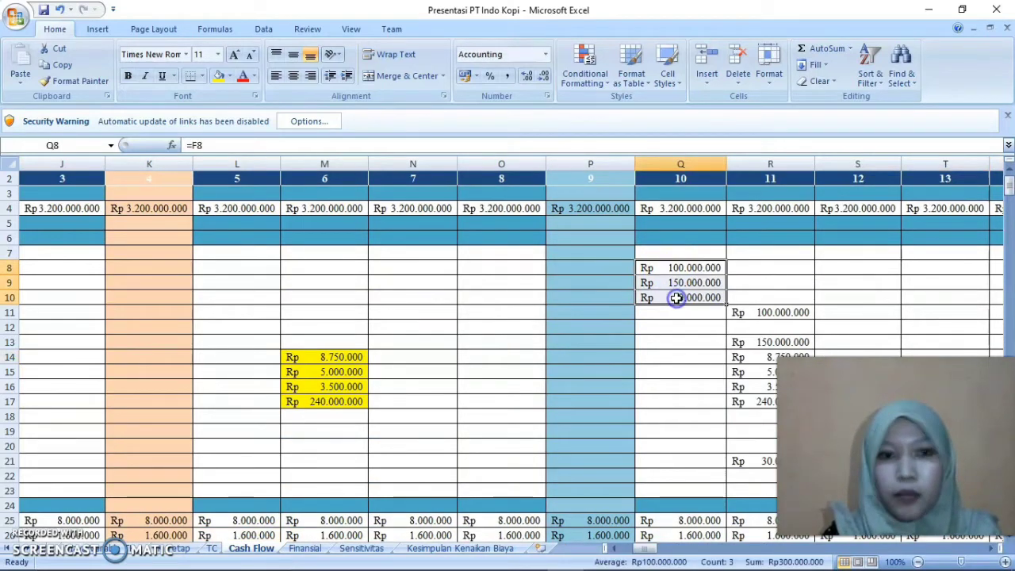
{"action": "left_click", "coordinate": [230, 77]}
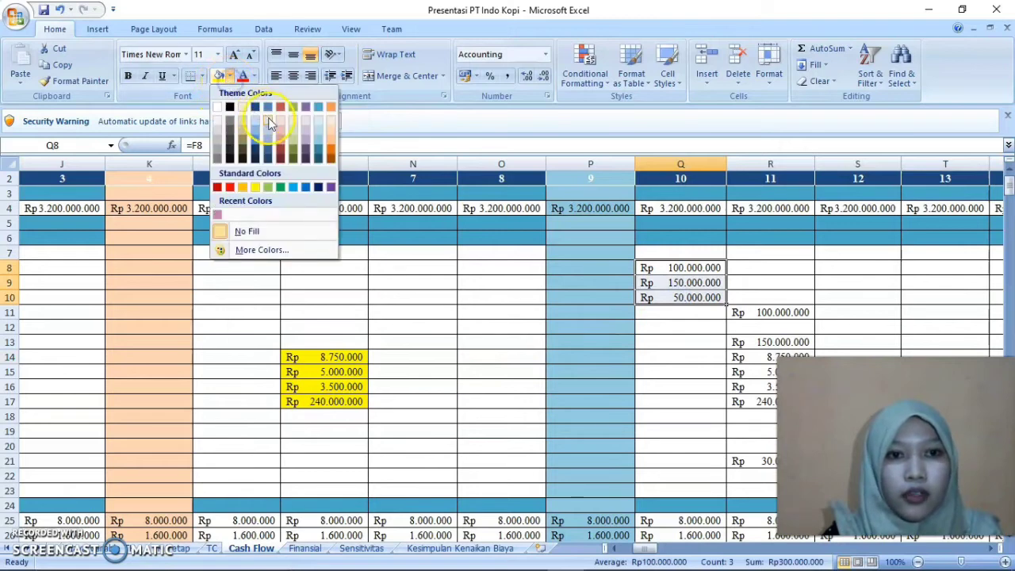
{"action": "left_click", "coordinate": [293, 108]}
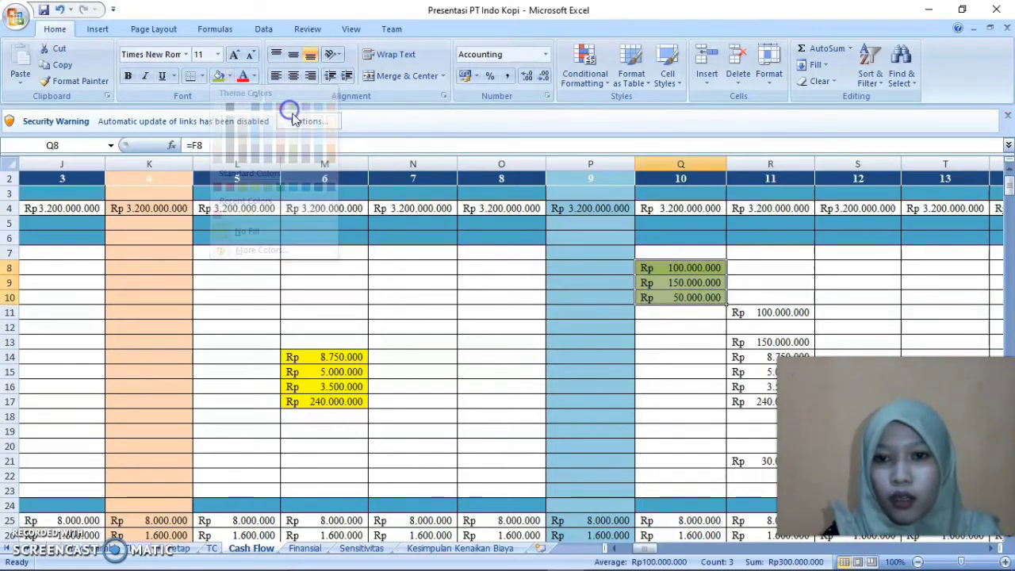
Trace row 8 back from the year 10 cost to its production cycle in G8
{"action": "key", "text": "Left"}
{"action": "key", "text": "Left"}
{"action": "key", "text": "Left"}
{"action": "key", "text": "Left"}
{"action": "key", "text": "Left"}
{"action": "key", "text": "Left"}
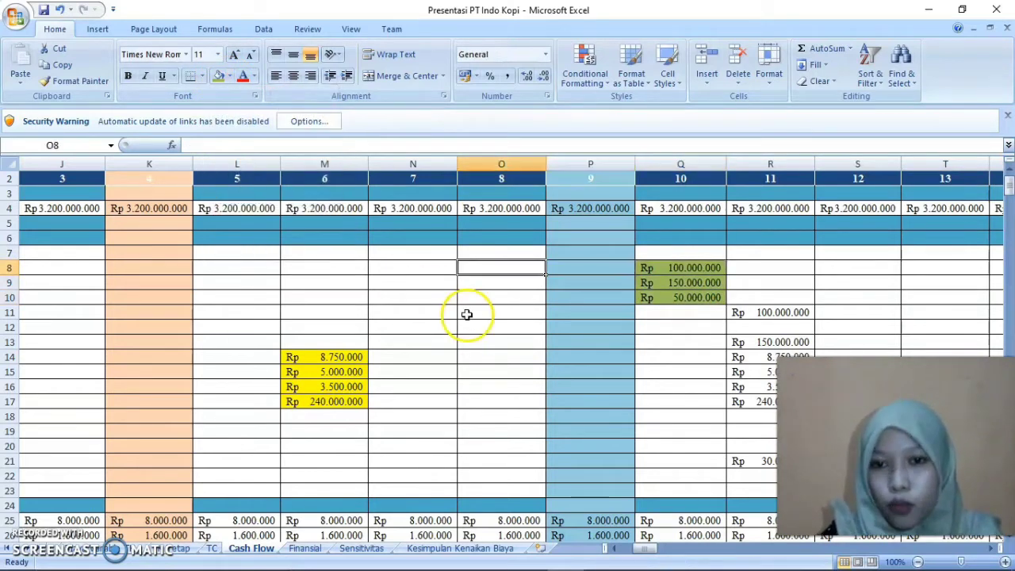
{"action": "key", "text": "Left"}
{"action": "key", "text": "Left"}
{"action": "key", "text": "Left"}
{"action": "key", "text": "Left"}
{"action": "key", "text": "Left"}
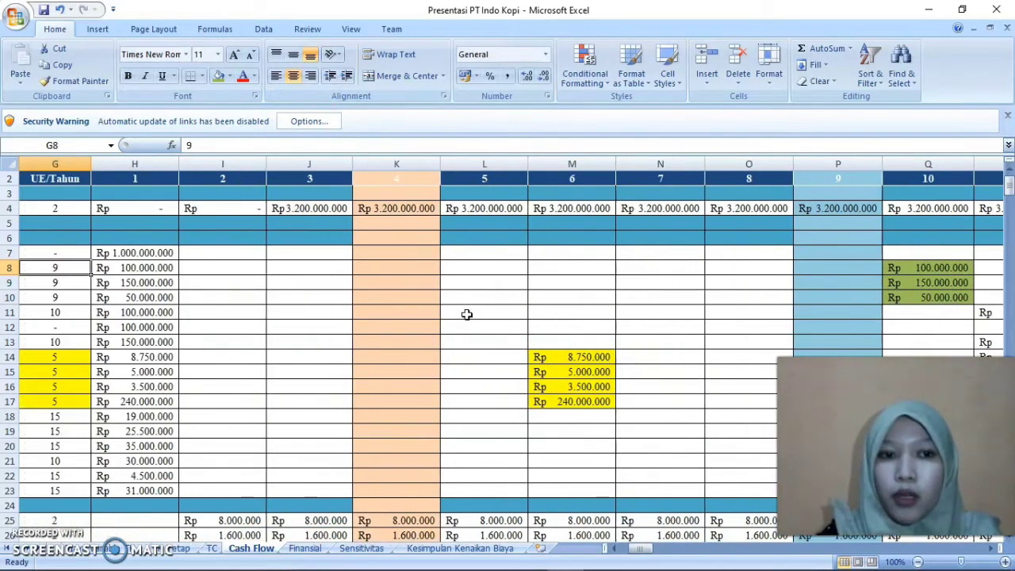
Go along row 8 to the item name Kantor in B8
{"action": "key", "text": "Right"}
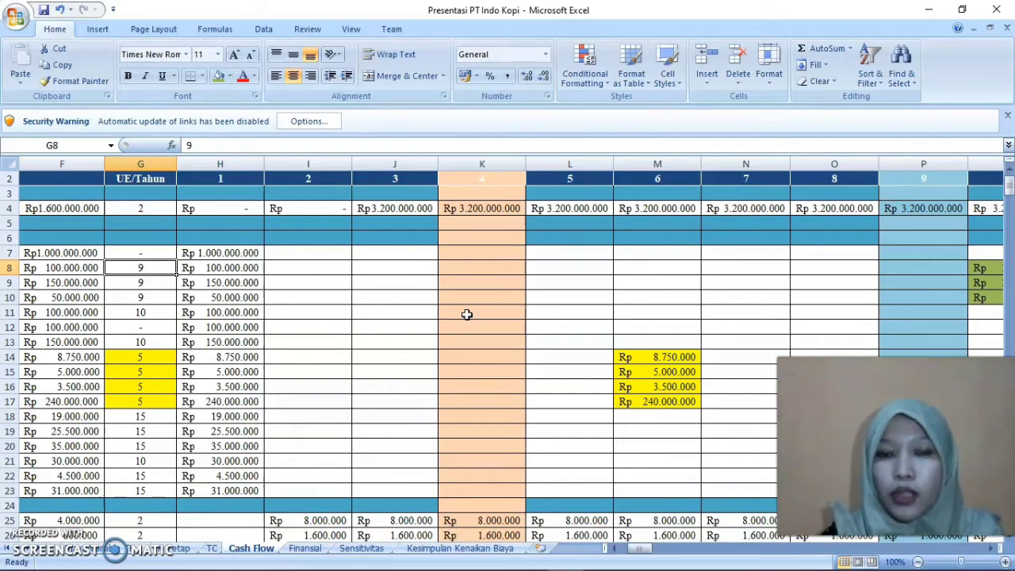
{"action": "key", "text": "Right"}
{"action": "key", "text": "Right"}
{"action": "key", "text": "Right"}
{"action": "key", "text": "Left"}
{"action": "key", "text": "Left"}
{"action": "key", "text": "Left"}
{"action": "key", "text": "Left"}
{"action": "key", "text": "Left"}
{"action": "key", "text": "Left"}
{"action": "key", "text": "Left"}
{"action": "key", "text": "Left"}
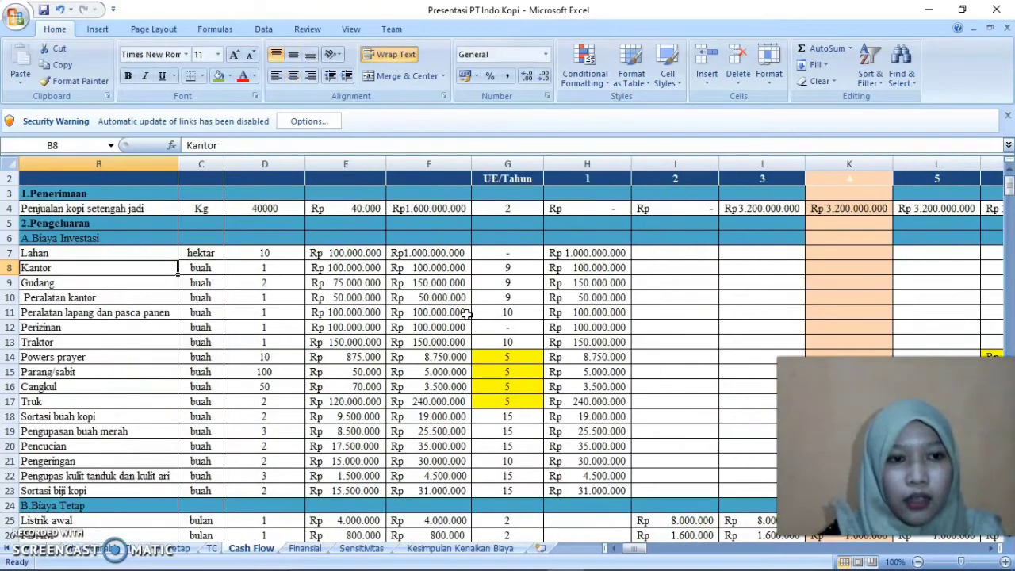
Go down to Peralatan kantor in row 10 and follow its row across the years past the year 10 cost
{"action": "key", "text": "Down"}
{"action": "key", "text": "Down"}
{"action": "key", "text": "Right"}
{"action": "key", "text": "Right"}
{"action": "key", "text": "Right"}
{"action": "key", "text": "Right"}
{"action": "key", "text": "Right"}
{"action": "key", "text": "Right"}
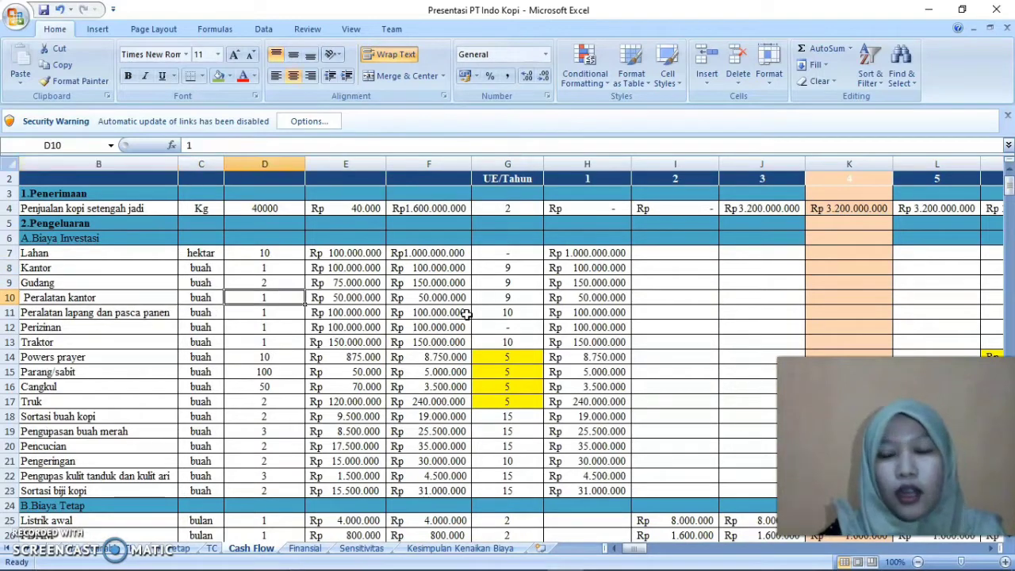
{"action": "key", "text": "Right"}
{"action": "key", "text": "Right"}
{"action": "key", "text": "Right"}
{"action": "key", "text": "Right"}
{"action": "key", "text": "Right"}
{"action": "key", "text": "Right"}
{"action": "key", "text": "Right"}
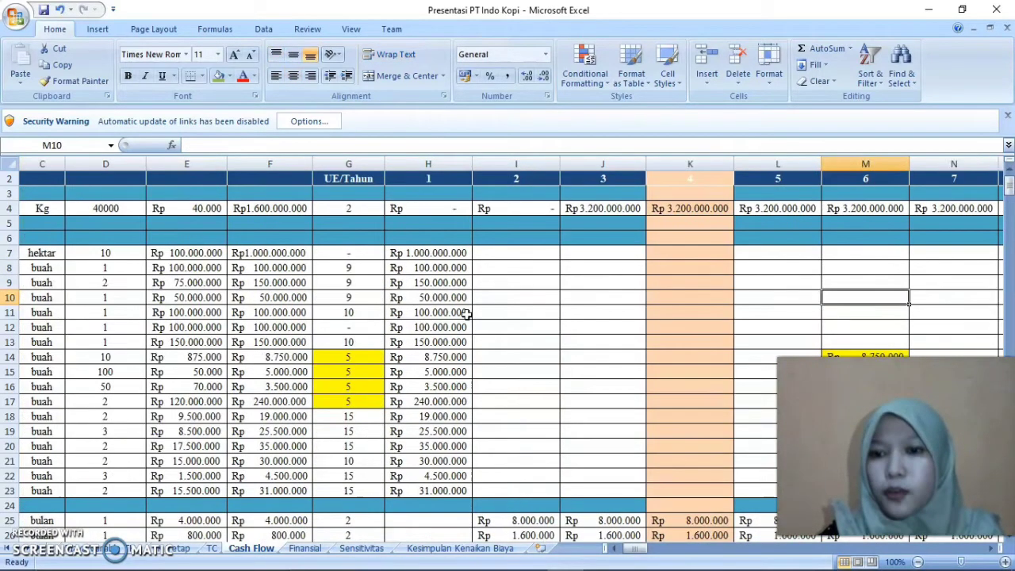
{"action": "key", "text": "Right"}
{"action": "key", "text": "Right"}
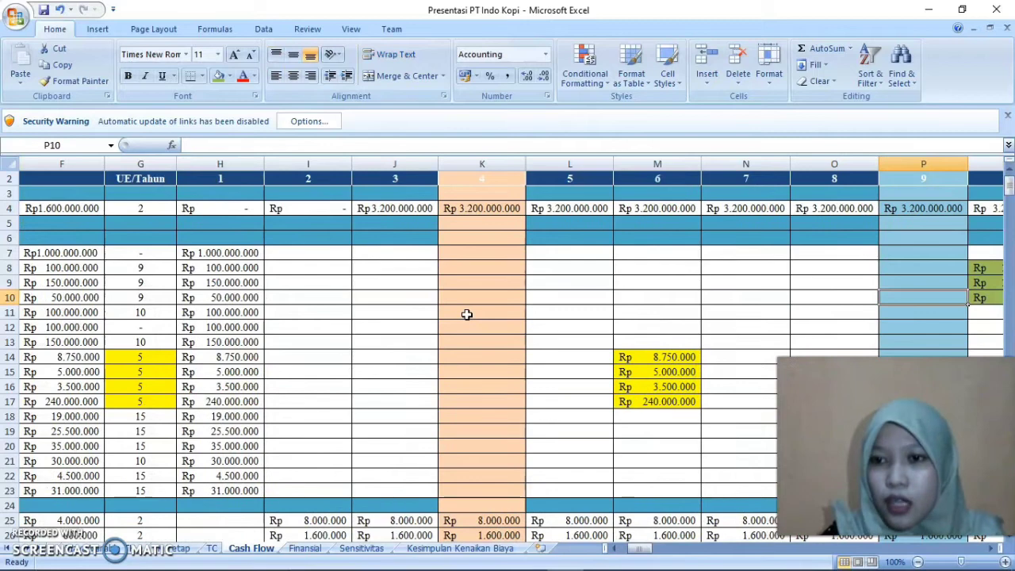
{"action": "key", "text": "Right"}
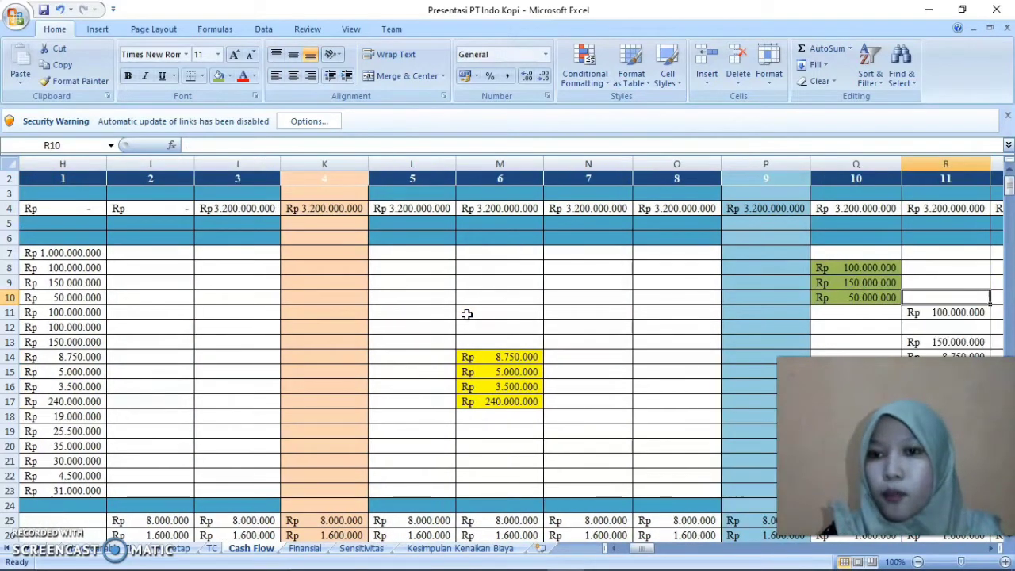
{"action": "key", "text": "Right"}
{"action": "key", "text": "Right"}
Look over the repeated investment costs in years 10 and 11 and continue across to the year 15 column
{"action": "key", "text": "Left"}
{"action": "key", "text": "Left"}
{"action": "key", "text": "Left"}
{"action": "key", "text": "Right"}
{"action": "key", "text": "Right"}
{"action": "key", "text": "Down"}
{"action": "key", "text": "Down"}
{"action": "key", "text": "Down"}
{"action": "key", "text": "Left"}
{"action": "key", "text": "Left"}
{"action": "key", "text": "Right"}
{"action": "key", "text": "Right"}
{"action": "key", "text": "Down"}
{"action": "key", "text": "Down"}
{"action": "key", "text": "Down"}
{"action": "key", "text": "Down"}
{"action": "key", "text": "Down"}
{"action": "key", "text": "Down"}
{"action": "key", "text": "Down"}
{"action": "key", "text": "Down"}
{"action": "key", "text": "Down"}
{"action": "key", "text": "Down"}
{"action": "key", "text": "Down"}
{"action": "key", "text": "Down"}
{"action": "key", "text": "Down"}
{"action": "key", "text": "Down"}
{"action": "key", "text": "Down"}
{"action": "key", "text": "Down"}
{"action": "key", "text": "Down"}
{"action": "key", "text": "Down"}
{"action": "key", "text": "Down"}
{"action": "key", "text": "Down"}
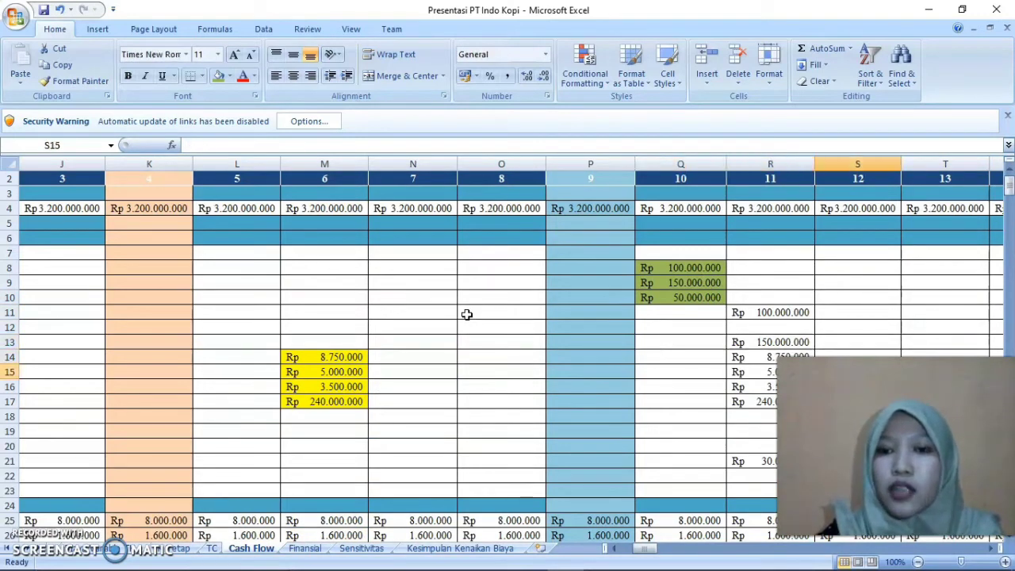
{"action": "key", "text": "Up"}
{"action": "key", "text": "Up"}
{"action": "key", "text": "Up"}
{"action": "key", "text": "Up"}
{"action": "key", "text": "Up"}
{"action": "key", "text": "Up"}
{"action": "key", "text": "Up"}
{"action": "key", "text": "Up"}
{"action": "key", "text": "Up"}
{"action": "key", "text": "Up"}
{"action": "key", "text": "Up"}
{"action": "key", "text": "Up"}
{"action": "key", "text": "Up"}
{"action": "key", "text": "Up"}
{"action": "key", "text": "Up"}
{"action": "key", "text": "Up"}
{"action": "key", "text": "Up"}
{"action": "key", "text": "Up"}
{"action": "key", "text": "Up"}
{"action": "key", "text": "Up"}
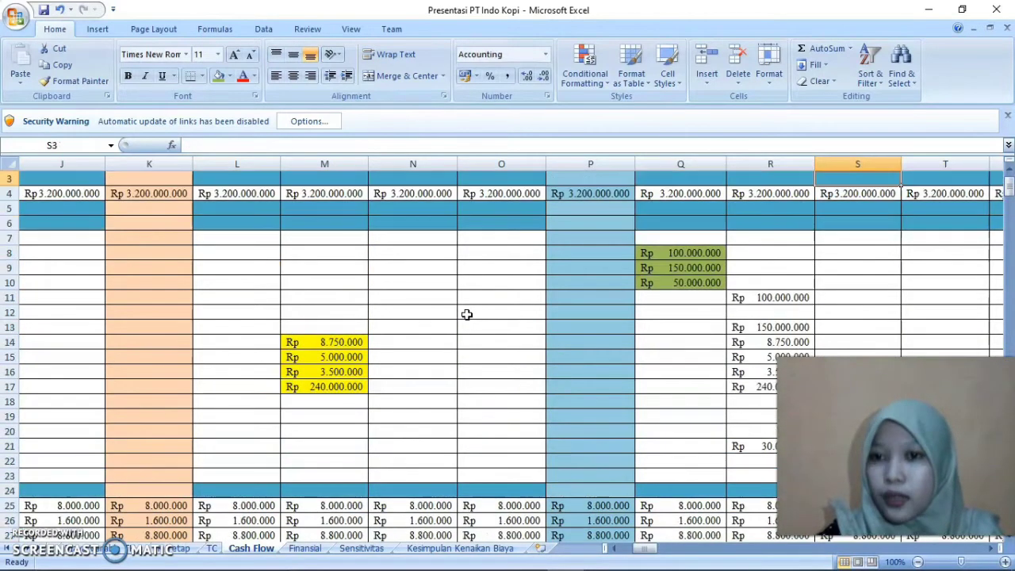
{"action": "key", "text": "Right"}
{"action": "key", "text": "Right"}
{"action": "key", "text": "Right"}
{"action": "key", "text": "Right"}
{"action": "key", "text": "Right"}
{"action": "key", "text": "Right"}
{"action": "key", "text": "Up"}
{"action": "key", "text": "Up"}
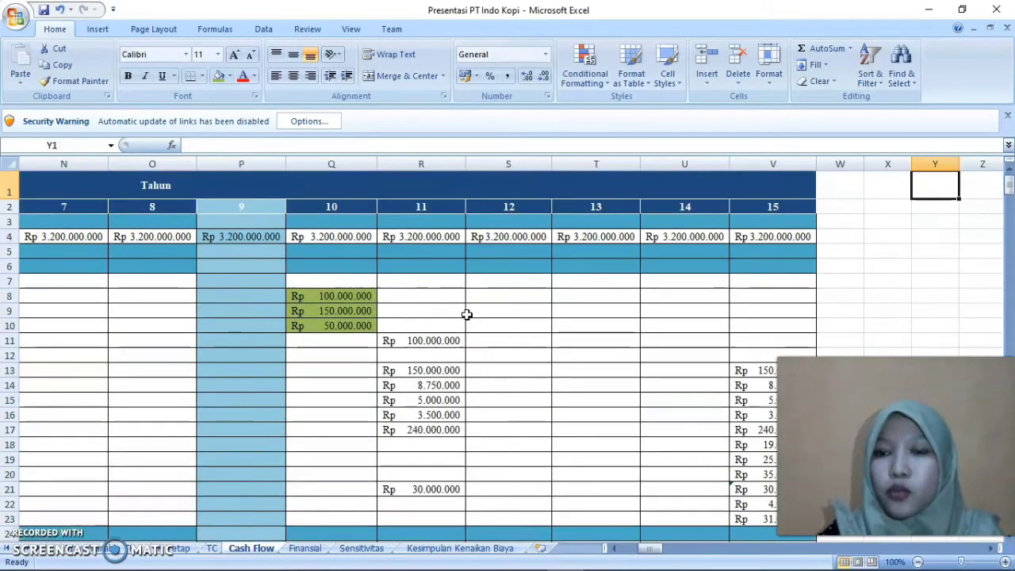
Return to the start of the table and look down the Siklus Produksi column to Bibit kopi robusta in G31
{"action": "key", "text": "Home"}
{"action": "key", "text": "Down"}
{"action": "key", "text": "Down"}
{"action": "key", "text": "Down"}
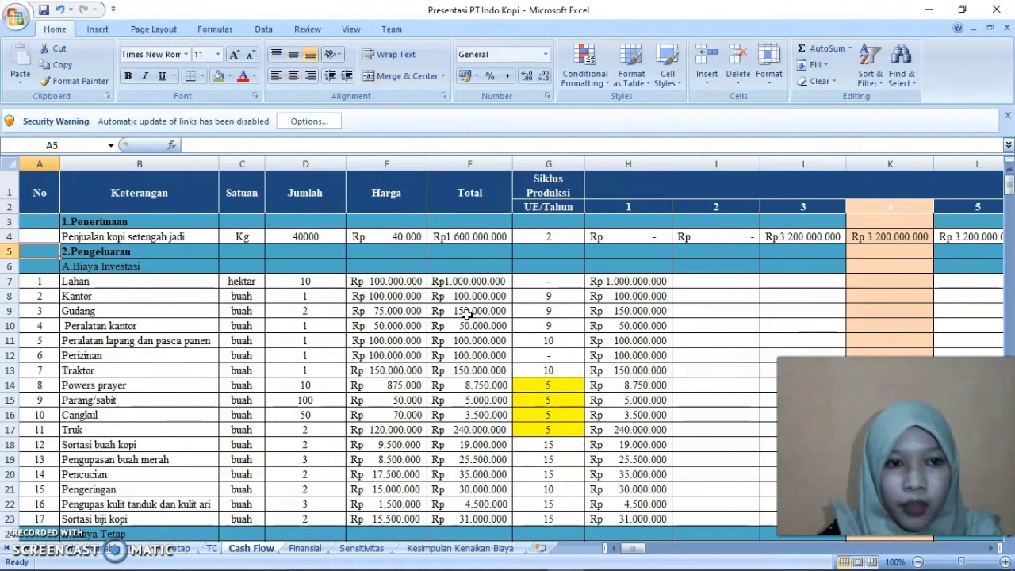
{"action": "key", "text": "Right"}
{"action": "key", "text": "Right"}
{"action": "key", "text": "Right"}
{"action": "key", "text": "Down"}
{"action": "key", "text": "Down"}
{"action": "key", "text": "Down"}
{"action": "key", "text": "Down"}
{"action": "key", "text": "Down"}
{"action": "key", "text": "Down"}
{"action": "key", "text": "Down"}
{"action": "key", "text": "Down"}
{"action": "key", "text": "Down"}
{"action": "key", "text": "Down"}
{"action": "key", "text": "Down"}
{"action": "key", "text": "Down"}
{"action": "key", "text": "Down"}
{"action": "key", "text": "Down"}
{"action": "key", "text": "Down"}
{"action": "key", "text": "Down"}
{"action": "key", "text": "Down"}
{"action": "key", "text": "Down"}
{"action": "key", "text": "Down"}
{"action": "key", "text": "Down"}
{"action": "key", "text": "Down"}
{"action": "key", "text": "Down"}
{"action": "key", "text": "Down"}
{"action": "key", "text": "Down"}
{"action": "key", "text": "Down"}
{"action": "key", "text": "Down"}
{"action": "key", "text": "Down"}
{"action": "key", "text": "Down"}
{"action": "key", "text": "Down"}
{"action": "key", "text": "Down"}
{"action": "key", "text": "Down"}
{"action": "key", "text": "Down"}
{"action": "key", "text": "Down"}
{"action": "key", "text": "Down"}
{"action": "key", "text": "Down"}
{"action": "key", "text": "Down"}
{"action": "key", "text": "Down"}
{"action": "key", "text": "Down"}
{"action": "key", "text": "Down"}
{"action": "key", "text": "Right"}
{"action": "key", "text": "Right"}
{"action": "key", "text": "Right"}
{"action": "key", "text": "Up"}
{"action": "key", "text": "Up"}
{"action": "key", "text": "Up"}
{"action": "key", "text": "Up"}
{"action": "key", "text": "Up"}
{"action": "key", "text": "Up"}
{"action": "key", "text": "Up"}
{"action": "key", "text": "Up"}
{"action": "key", "text": "Up"}
{"action": "key", "text": "Up"}
{"action": "key", "text": "Up"}
{"action": "key", "text": "Up"}
{"action": "key", "text": "Up"}
{"action": "key", "text": "Up"}
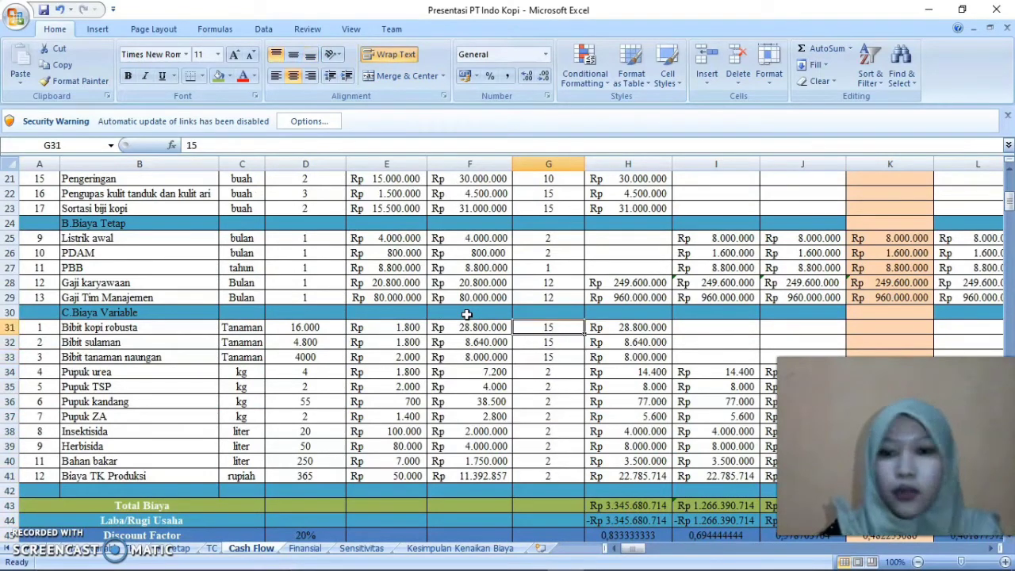
Review the investment items' production cycles in column G from Gudang in G9 down to Sortasi buah kopi in G18
{"action": "key", "text": "Down"}
{"action": "key", "text": "Up"}
{"action": "key", "text": "Up"}
{"action": "key", "text": "Up"}
{"action": "key", "text": "Up"}
{"action": "key", "text": "Up"}
{"action": "key", "text": "Up"}
{"action": "key", "text": "Up"}
{"action": "key", "text": "Up"}
{"action": "key", "text": "Up"}
{"action": "key", "text": "Up"}
{"action": "key", "text": "Up"}
{"action": "key", "text": "Up"}
{"action": "key", "text": "Up"}
{"action": "key", "text": "Up"}
{"action": "key", "text": "Up"}
{"action": "key", "text": "Up"}
{"action": "key", "text": "Up"}
{"action": "key", "text": "Up"}
{"action": "key", "text": "Up"}
{"action": "key", "text": "Up"}
{"action": "key", "text": "Down"}
{"action": "key", "text": "Down"}
{"action": "key", "text": "Down"}
{"action": "key", "text": "Down"}
{"action": "key", "text": "Down"}
{"action": "key", "text": "Down"}
{"action": "key", "text": "Down"}
{"action": "key", "text": "Down"}
{"action": "key", "text": "Down"}
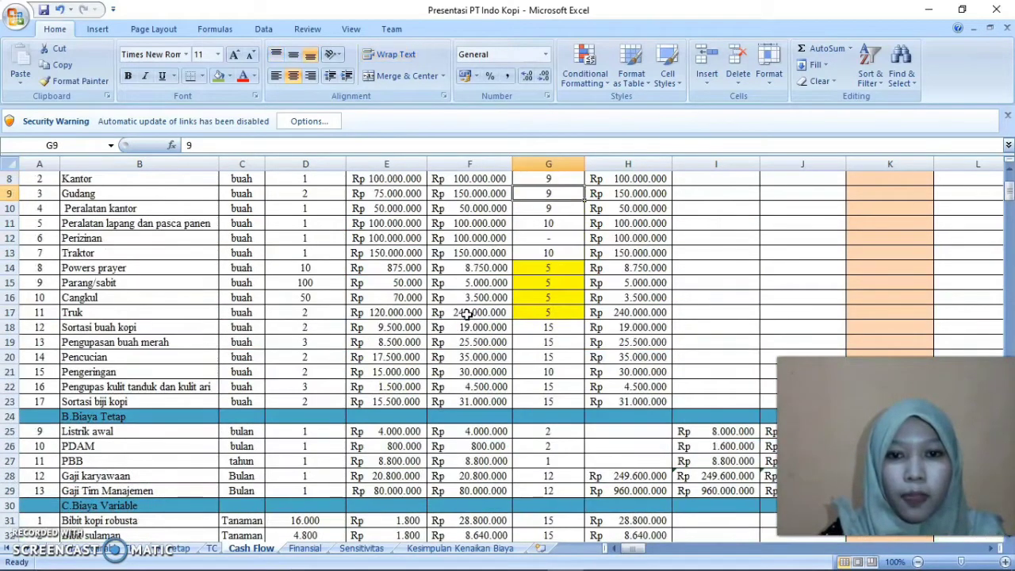
{"action": "key", "text": "Down"}
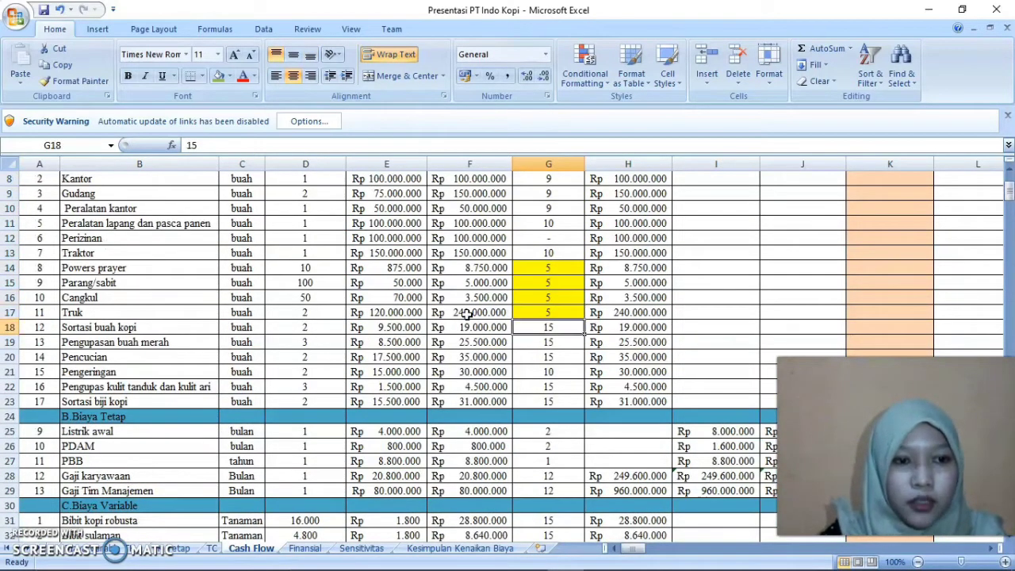
Follow Sortasi buah kopi's row from H18 across to year 15 and examine the column V formulas in V14 and V16
{"action": "key", "text": "Right"}
{"action": "key", "text": "Right"}
{"action": "key", "text": "Right"}
{"action": "key", "text": "Right"}
{"action": "key", "text": "Right"}
{"action": "key", "text": "Right"}
{"action": "key", "text": "Right"}
{"action": "key", "text": "Right"}
{"action": "key", "text": "Right"}
{"action": "key", "text": "Right"}
{"action": "key", "text": "Right"}
{"action": "key", "text": "Right"}
{"action": "key", "text": "Right"}
{"action": "key", "text": "Right"}
{"action": "key", "text": "Right"}
{"action": "key", "text": "Right"}
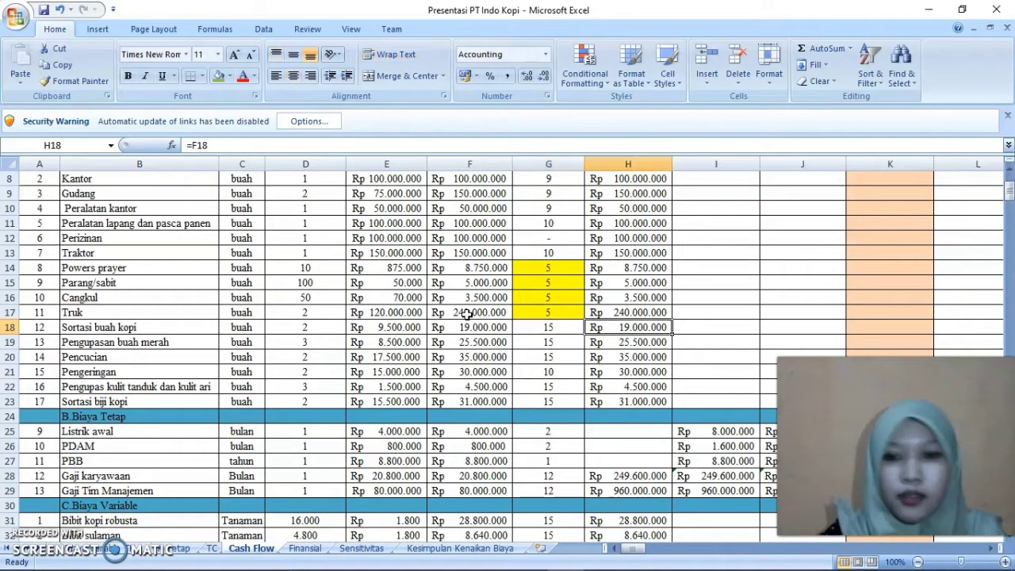
{"action": "key", "text": "Right"}
{"action": "key", "text": "Right"}
{"action": "key", "text": "Left"}
{"action": "key", "text": "Left"}
{"action": "key", "text": "Left"}
{"action": "key", "text": "Left"}
{"action": "key", "text": "Up"}
{"action": "key", "text": "Up"}
{"action": "key", "text": "Up"}
{"action": "key", "text": "Right"}
{"action": "key", "text": "Right"}
{"action": "key", "text": "Up"}
{"action": "key", "text": "Left"}
{"action": "key", "text": "Up"}
{"action": "key", "text": "Down"}
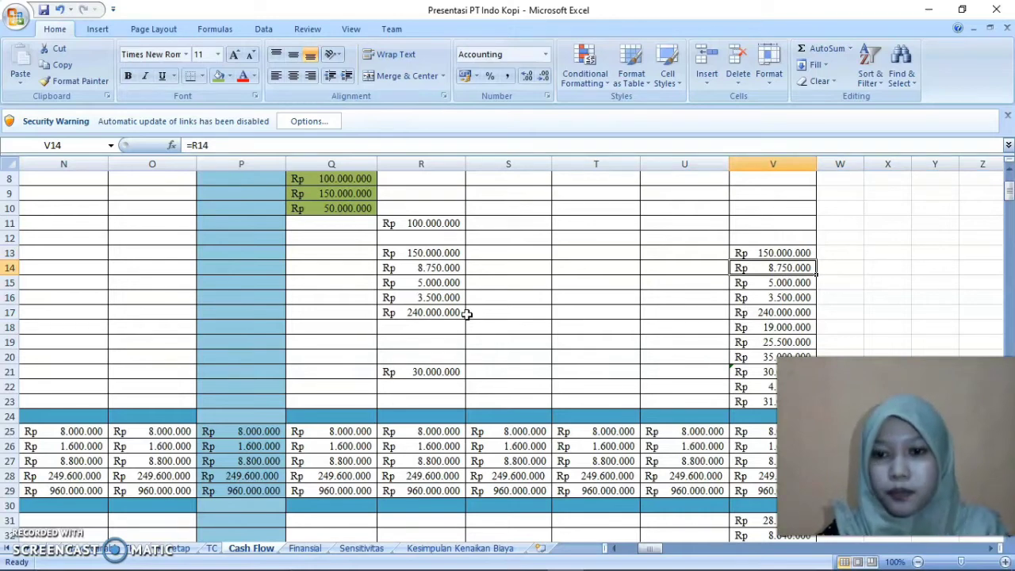
{"action": "left_click_drag", "start_coordinate": [648, 550], "coordinate": [617, 551]}
{"action": "key", "text": "Down"}
{"action": "key", "text": "Down"}
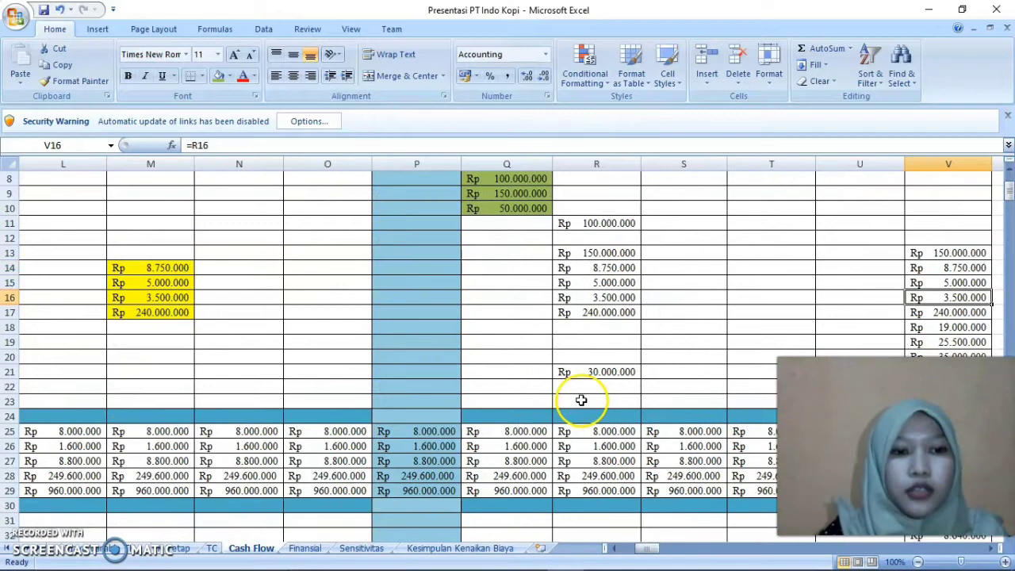
Return to column A and look down the fixed and variable cost items to the result rows ending at PV(-)
{"action": "key", "text": "Left"}
{"action": "key", "text": "Left"}
{"action": "key", "text": "Left"}
{"action": "key", "text": "Left"}
{"action": "key", "text": "ctrl+Left"}
{"action": "key", "text": "ctrl+Left"}
{"action": "key", "text": "ctrl+Left"}
{"action": "key", "text": "Down"}
{"action": "key", "text": "Down"}
{"action": "key", "text": "Down"}
{"action": "key", "text": "Down"}
{"action": "key", "text": "Down"}
{"action": "key", "text": "Down"}
{"action": "key", "text": "Down"}
{"action": "key", "text": "Down"}
{"action": "key", "text": "Down"}
{"action": "key", "text": "Down"}
{"action": "key", "text": "Down"}
{"action": "key", "text": "Down"}
{"action": "key", "text": "Down"}
{"action": "key", "text": "Down"}
{"action": "key", "text": "Down"}
{"action": "key", "text": "Down"}
{"action": "key", "text": "Down"}
{"action": "key", "text": "Down"}
{"action": "key", "text": "Down"}
{"action": "key", "text": "Down"}
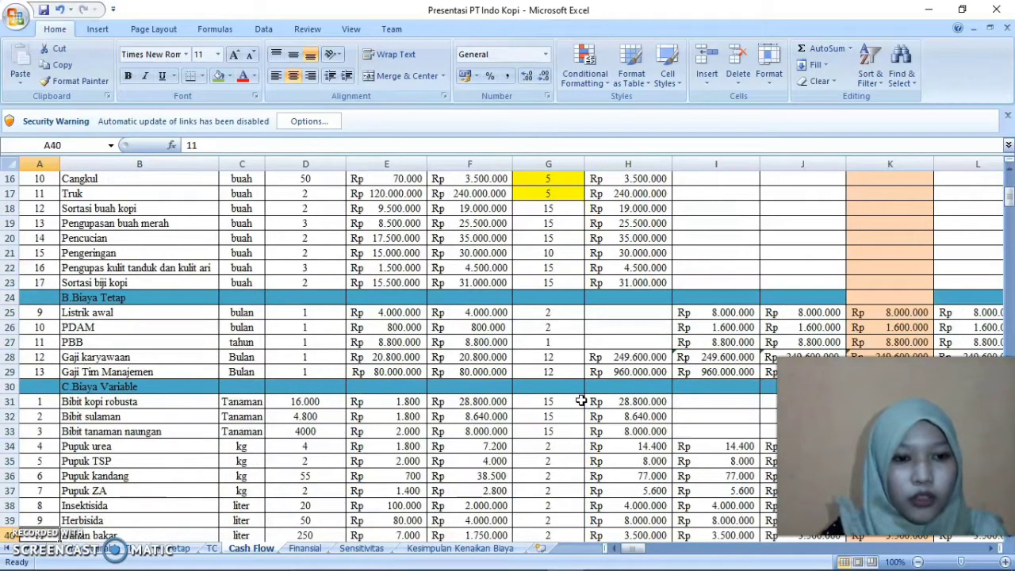
{"action": "key", "text": "Down"}
{"action": "key", "text": "Down"}
{"action": "key", "text": "Down"}
{"action": "key", "text": "Down"}
{"action": "key", "text": "Down"}
{"action": "key", "text": "Down"}
{"action": "key", "text": "Down"}
{"action": "key", "text": "Down"}
{"action": "key", "text": "Down"}
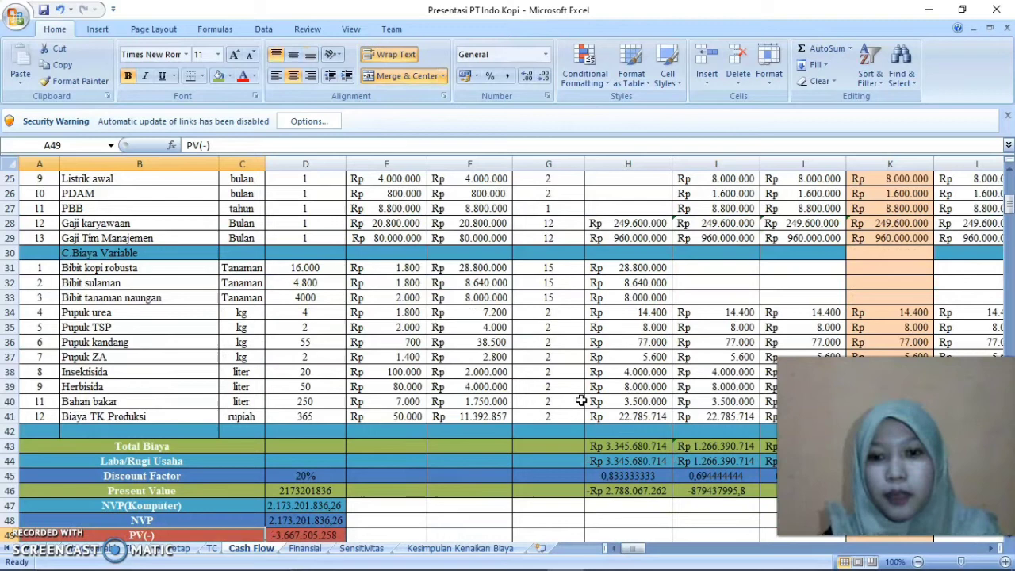
Re-enter the year 1 Total Biaya formula in H43 as =SUM(H7:H41) and copy it to year 2 in I43
{"action": "double_click", "coordinate": [635, 446]}
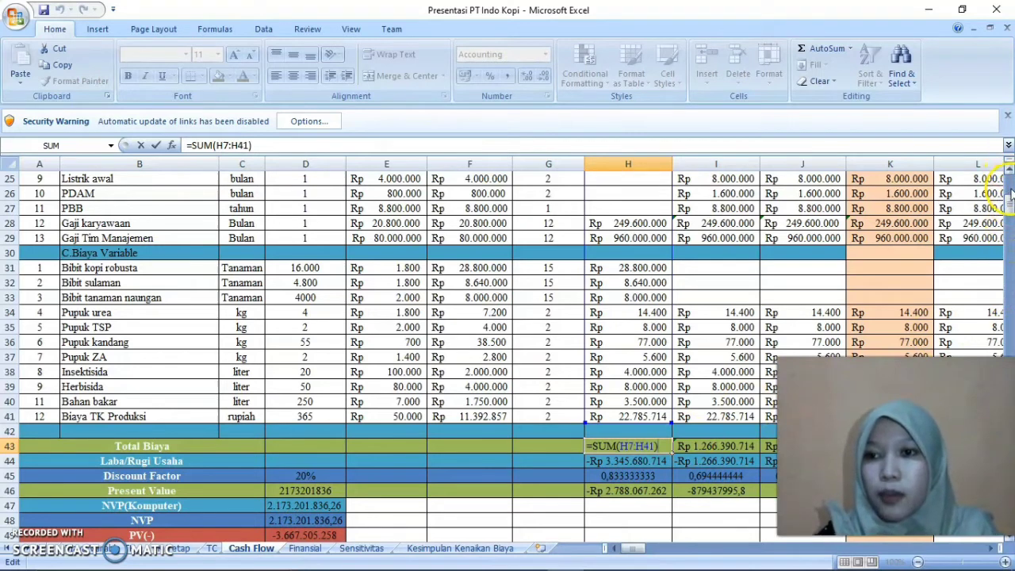
{"action": "mouse_move", "coordinate": [1010, 205]}
{"action": "left_mouse_down"}
{"action": "mouse_move", "coordinate": [1011, 176]}
{"action": "mouse_move", "coordinate": [1010, 208]}
{"action": "left_mouse_up"}
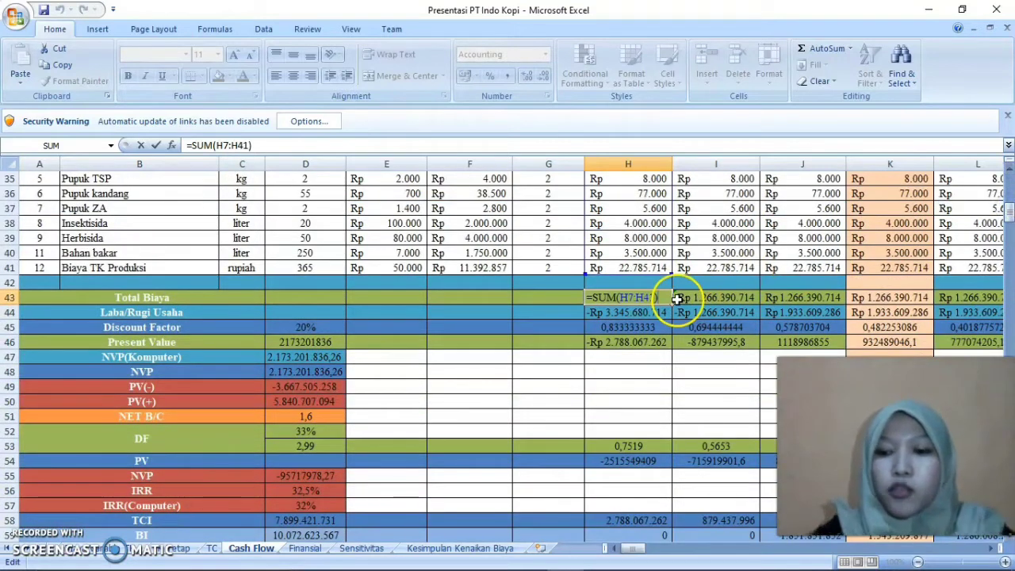
{"action": "key", "text": "BackSpace"}
{"action": "key", "text": "BackSpace"}
{"action": "key", "text": "BackSpace"}
{"action": "key", "text": "BackSpace"}
{"action": "key", "text": "BackSpace"}
{"action": "key", "text": "BackSpace"}
{"action": "key", "text": "BackSpace"}
{"action": "key", "text": "BackSpace"}
{"action": "key", "text": "BackSpace"}
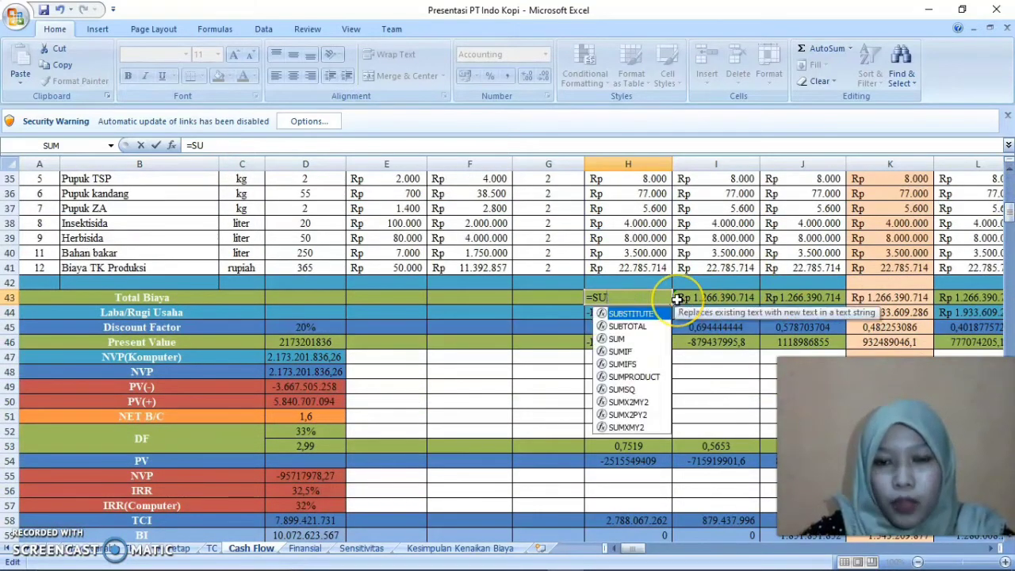
{"action": "key", "text": "BackSpace"}
{"action": "key", "text": "BackSpace"}
{"action": "type", "text": "sum"}
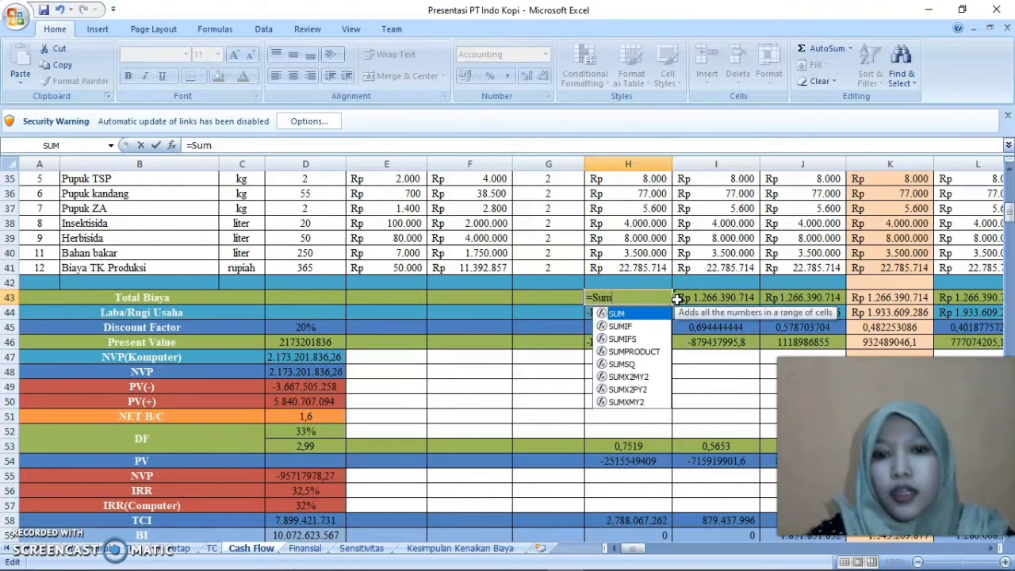
{"action": "double_click", "coordinate": [658, 312]}
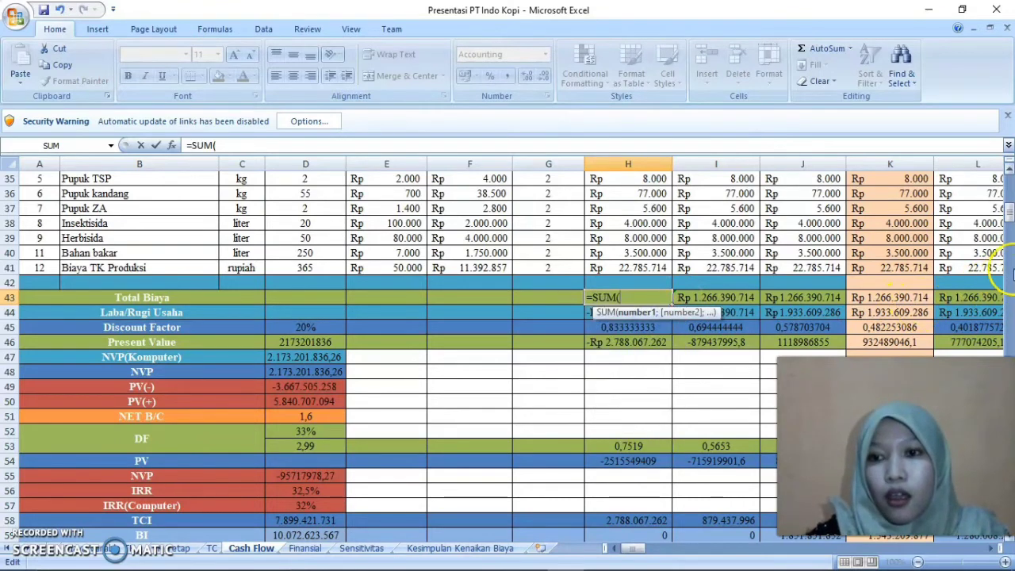
{"action": "left_click_drag", "start_coordinate": [1010, 213], "coordinate": [1009, 181]}
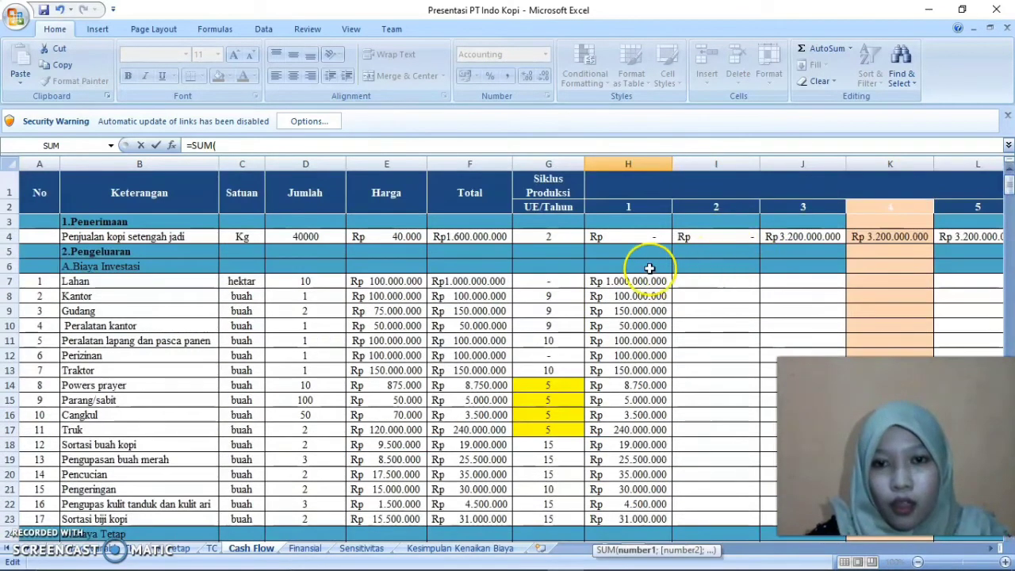
{"action": "left_click_drag", "start_coordinate": [623, 281], "coordinate": [633, 394]}
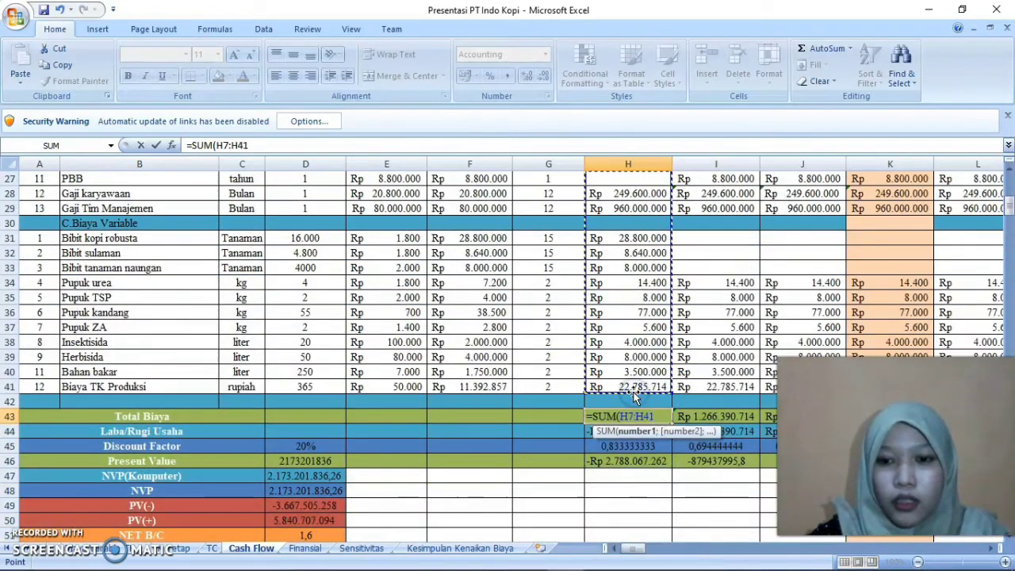
{"action": "key", "text": "Return"}
{"action": "left_click", "coordinate": [649, 416]}
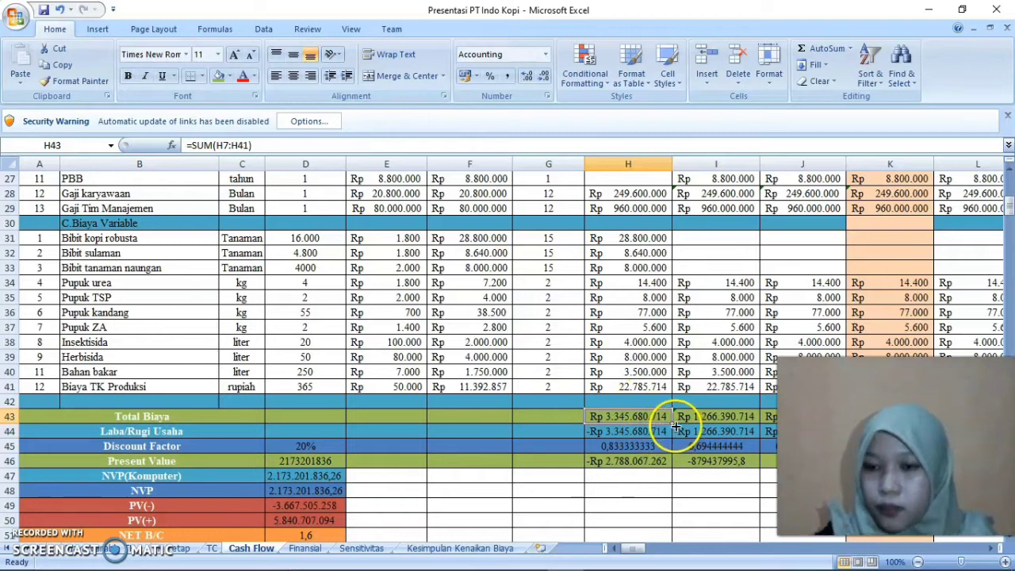
{"action": "left_click_drag", "start_coordinate": [672, 423], "coordinate": [706, 424]}
Re-enter the year 1 Laba/Rugi Usaha formula in H44 as =H4-H43
{"action": "left_click", "coordinate": [654, 432]}
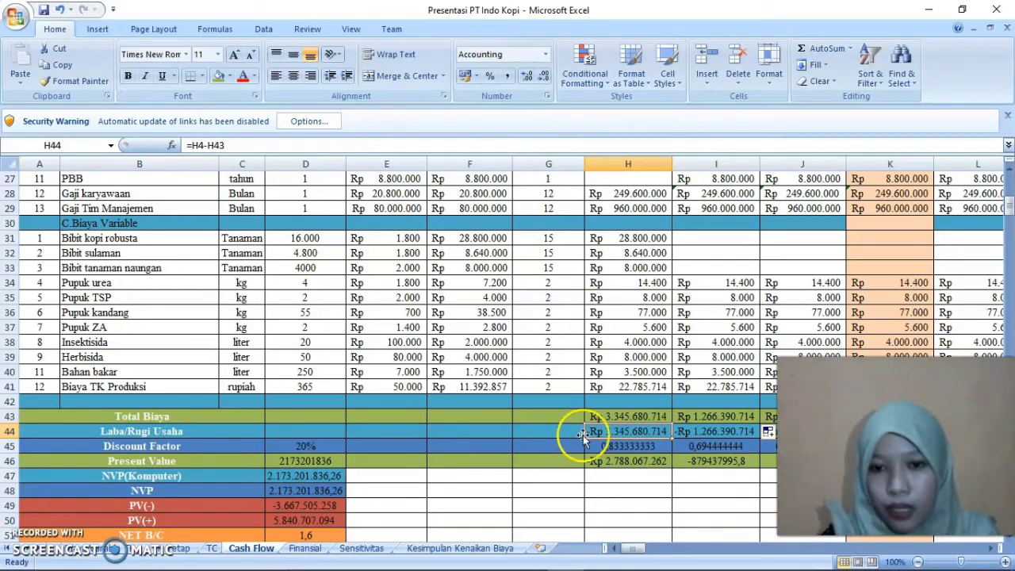
{"action": "double_click", "coordinate": [651, 431]}
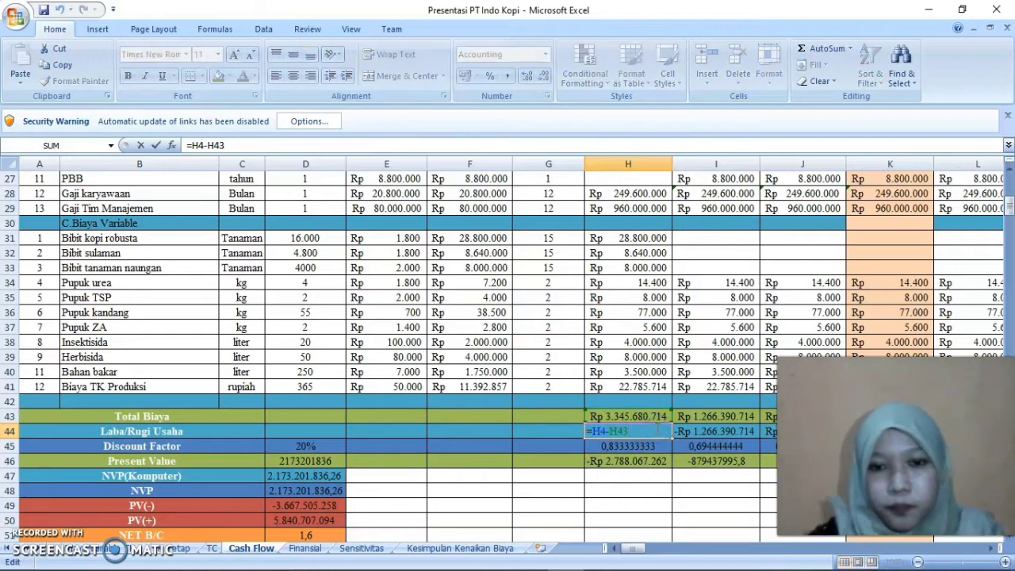
{"action": "key", "text": "BackSpace"}
{"action": "key", "text": "BackSpace"}
{"action": "key", "text": "BackSpace"}
{"action": "key", "text": "BackSpace"}
{"action": "key", "text": "BackSpace"}
{"action": "key", "text": "BackSpace"}
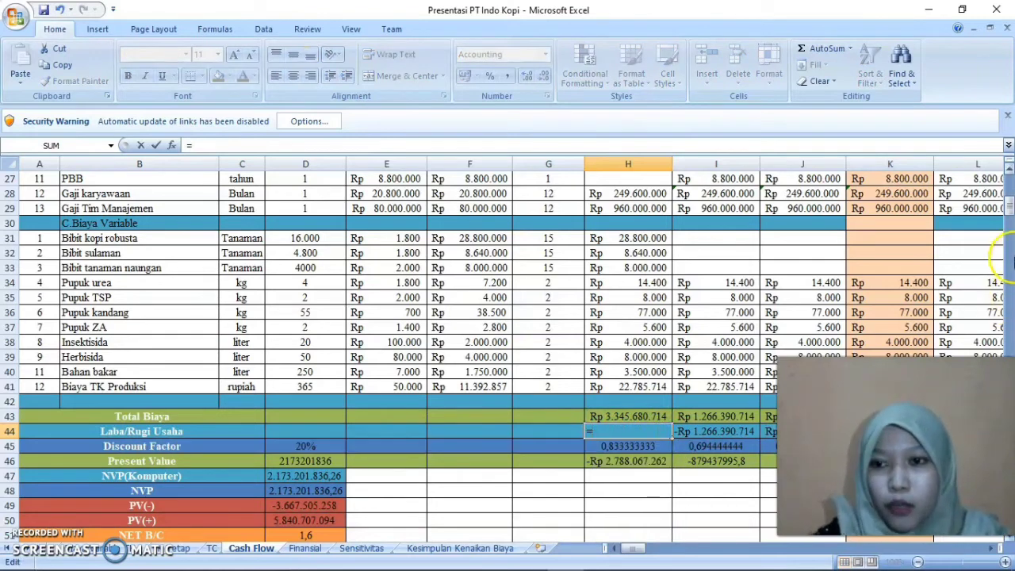
{"action": "left_click_drag", "start_coordinate": [1010, 208], "coordinate": [1010, 176]}
{"action": "left_click", "coordinate": [658, 234]}
{"action": "type", "text": "-"}
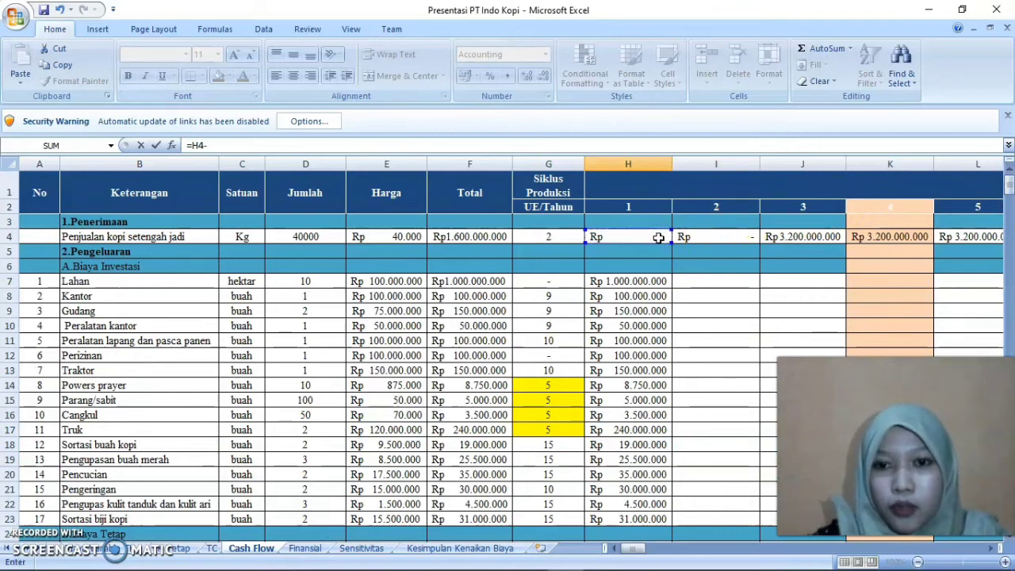
{"action": "left_click_drag", "start_coordinate": [1010, 191], "coordinate": [1010, 218]}
{"action": "left_click", "coordinate": [648, 295]}
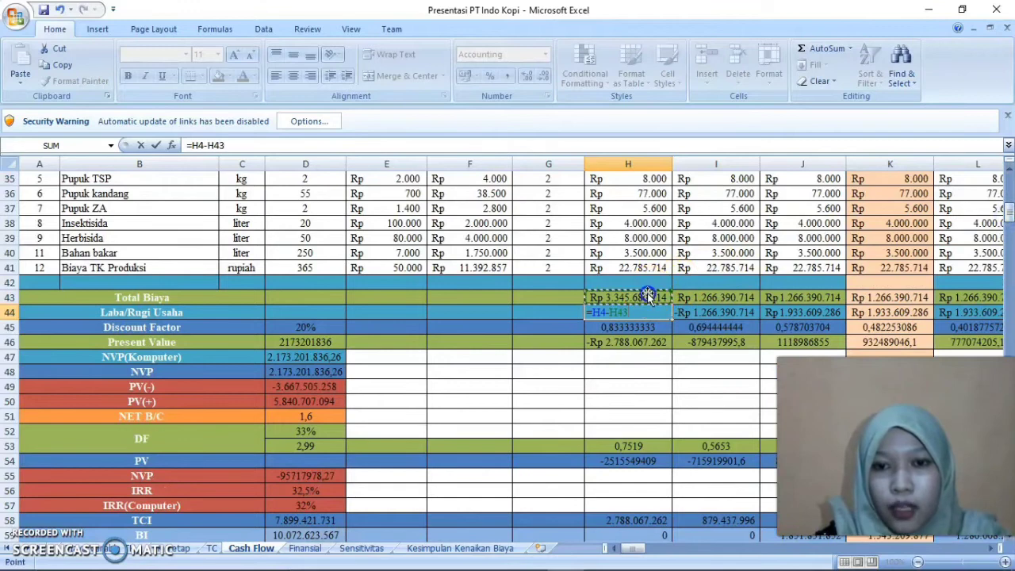
{"action": "key", "text": "Return"}
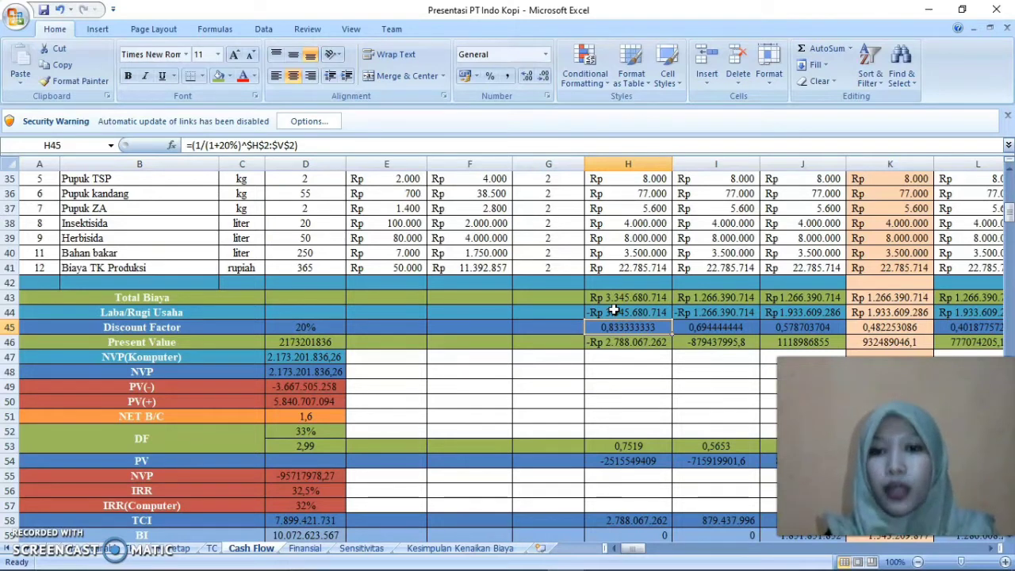
Check the Laba/Rugi Usaha formulas up to year 4 in K44 and the year 3 Biaya TK Produksi formula in J41
{"action": "key", "text": "Right"}
{"action": "key", "text": "Up"}
{"action": "key", "text": "Right"}
{"action": "key", "text": "Left"}
{"action": "key", "text": "Right"}
{"action": "key", "text": "Right"}
{"action": "key", "text": "Up"}
{"action": "key", "text": "Down"}
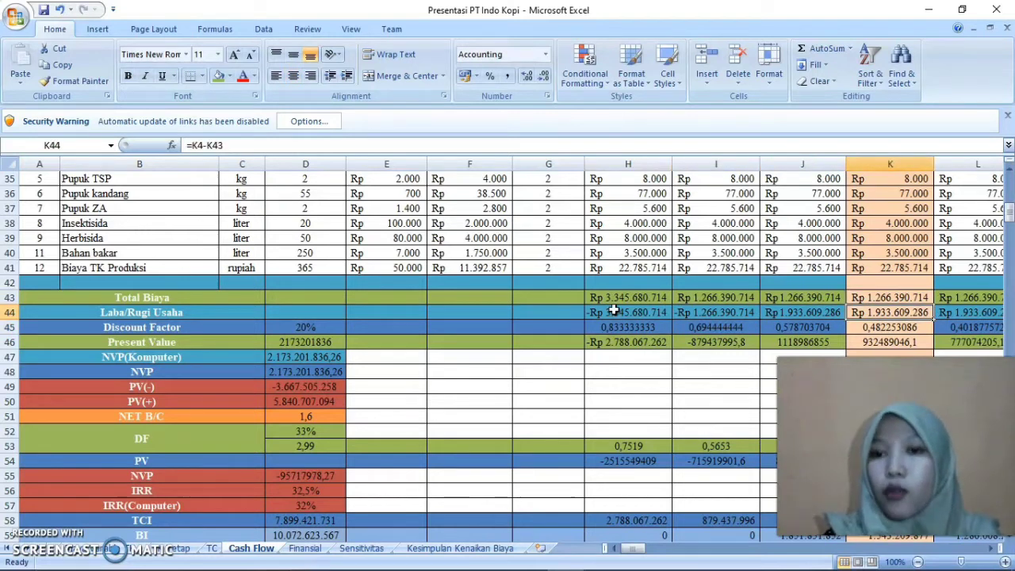
{"action": "key", "text": "Up"}
{"action": "key", "text": "Up"}
{"action": "key", "text": "Up"}
{"action": "key", "text": "Left"}
{"action": "key", "text": "Left"}
{"action": "key", "text": "Right"}
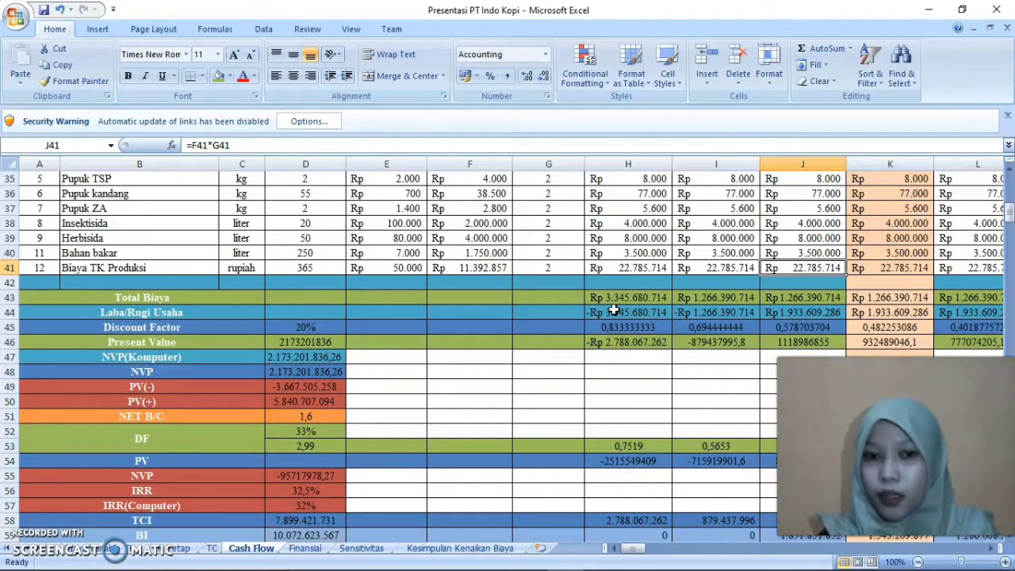
Follow Laba/Rugi Usaha along row 44 to year 6 in M44 and compare it with the Total Biaya formula in K43
{"action": "key", "text": "Right"}
{"action": "key", "text": "Right"}
{"action": "key", "text": "Right"}
{"action": "key", "text": "Down"}
{"action": "key", "text": "Down"}
{"action": "key", "text": "Down"}
{"action": "key", "text": "Left"}
{"action": "key", "text": "Left"}
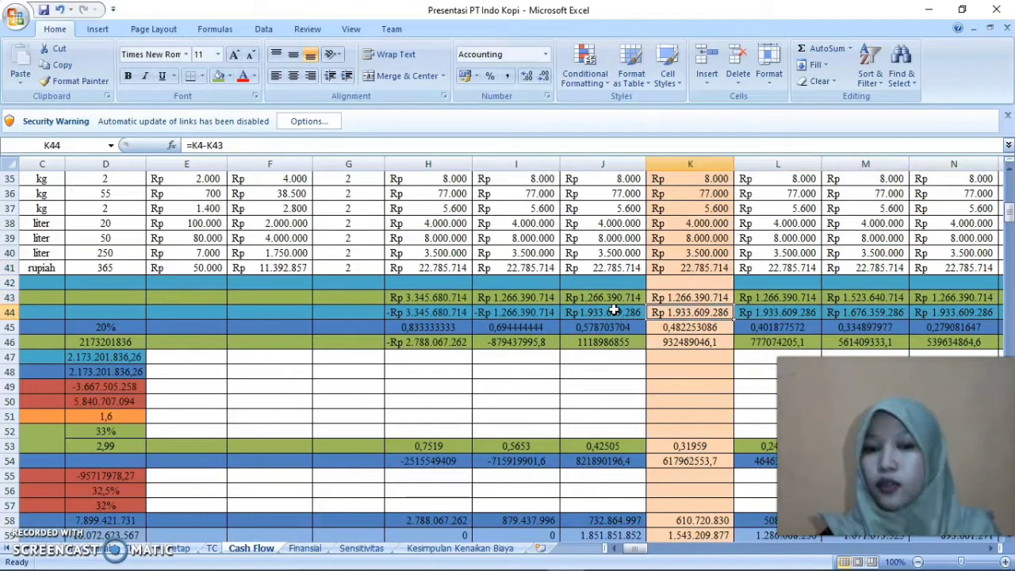
{"action": "key", "text": "Left"}
{"action": "key", "text": "Left"}
{"action": "key", "text": "Left"}
{"action": "key", "text": "Left"}
{"action": "key", "text": "Right"}
{"action": "key", "text": "Right"}
{"action": "key", "text": "Right"}
{"action": "key", "text": "Right"}
{"action": "key", "text": "Right"}
{"action": "key", "text": "Right"}
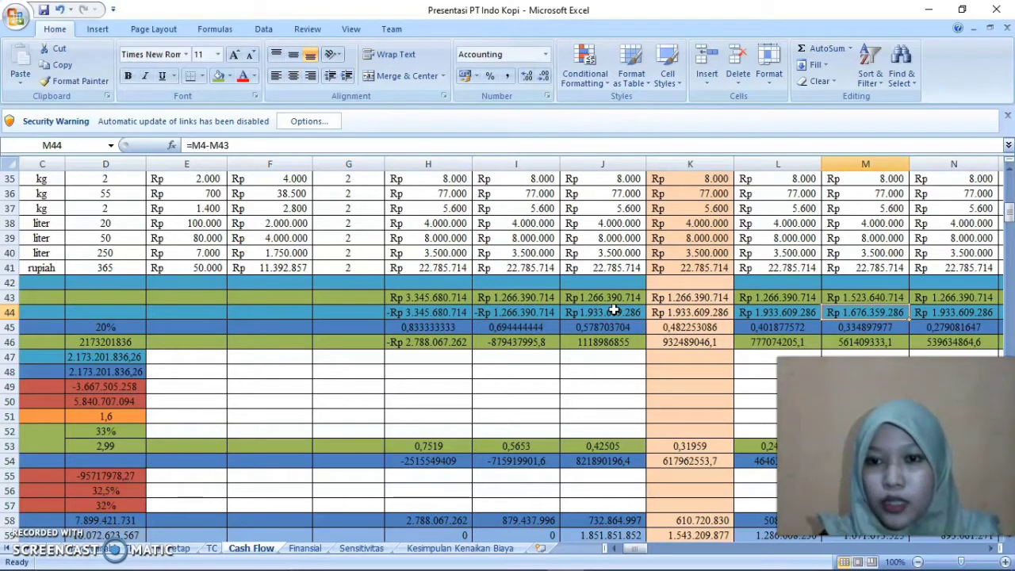
{"action": "key", "text": "Up"}
{"action": "key", "text": "Left"}
{"action": "key", "text": "Left"}
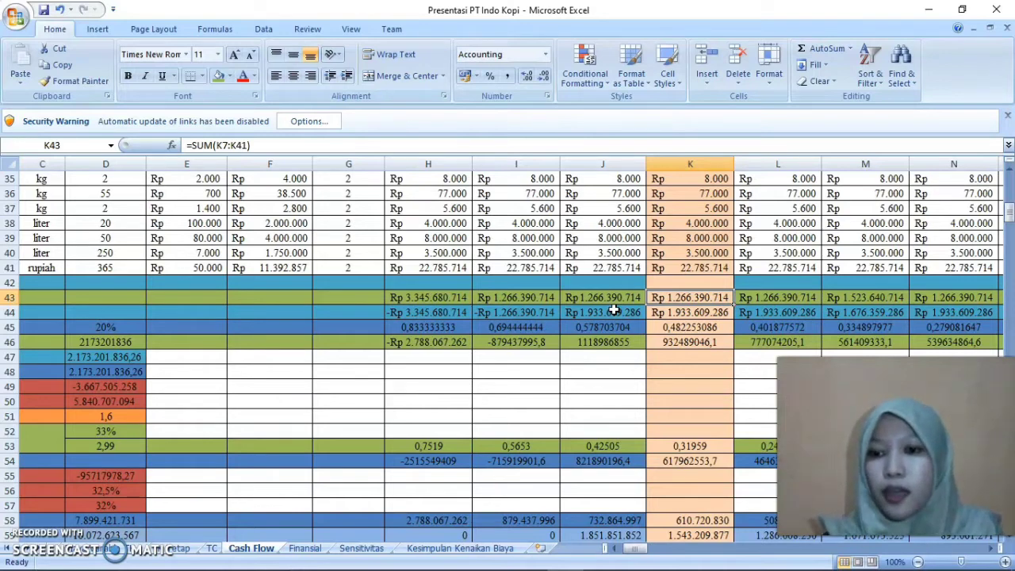
Look down from year 4's Total Biaya past the Present Value formula in K46 to the PBP row
{"action": "key", "text": "Down"}
{"action": "key", "text": "Down"}
{"action": "key", "text": "Down"}
{"action": "key", "text": "Down"}
{"action": "key", "text": "Down"}
{"action": "key", "text": "Down"}
{"action": "key", "text": "Down"}
{"action": "key", "text": "Down"}
{"action": "key", "text": "Down"}
{"action": "key", "text": "Down"}
{"action": "key", "text": "Down"}
{"action": "key", "text": "Down"}
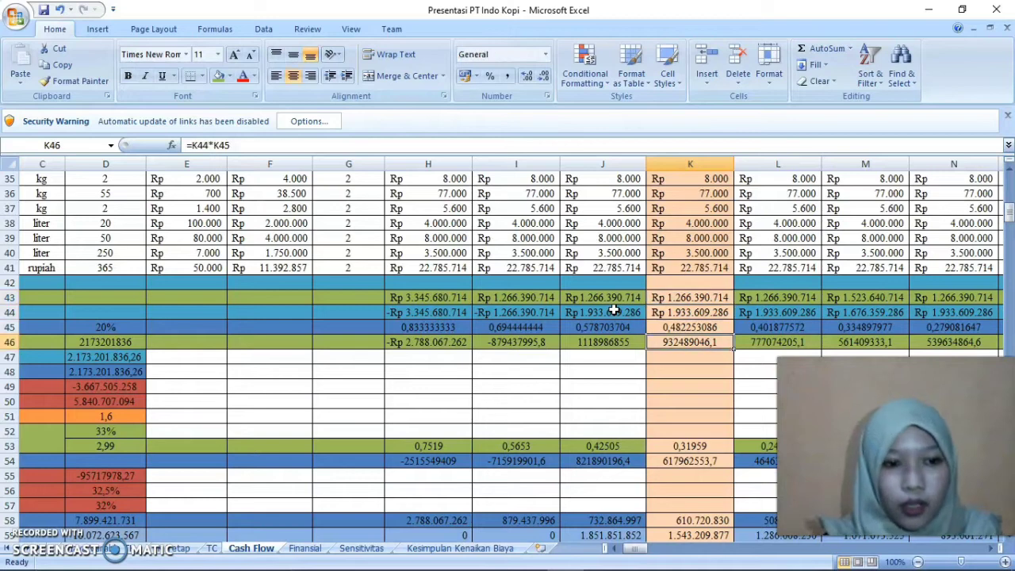
{"action": "key", "text": "Down"}
{"action": "key", "text": "Down"}
{"action": "key", "text": "Down"}
{"action": "key", "text": "Down"}
{"action": "key", "text": "Down"}
{"action": "key", "text": "Down"}
{"action": "key", "text": "Down"}
{"action": "key", "text": "Down"}
{"action": "key", "text": "Left"}
{"action": "key", "text": "Left"}
{"action": "key", "text": "Left"}
{"action": "key", "text": "Left"}
{"action": "key", "text": "Left"}
{"action": "key", "text": "Left"}
{"action": "key", "text": "Left"}
{"action": "key", "text": "Left"}
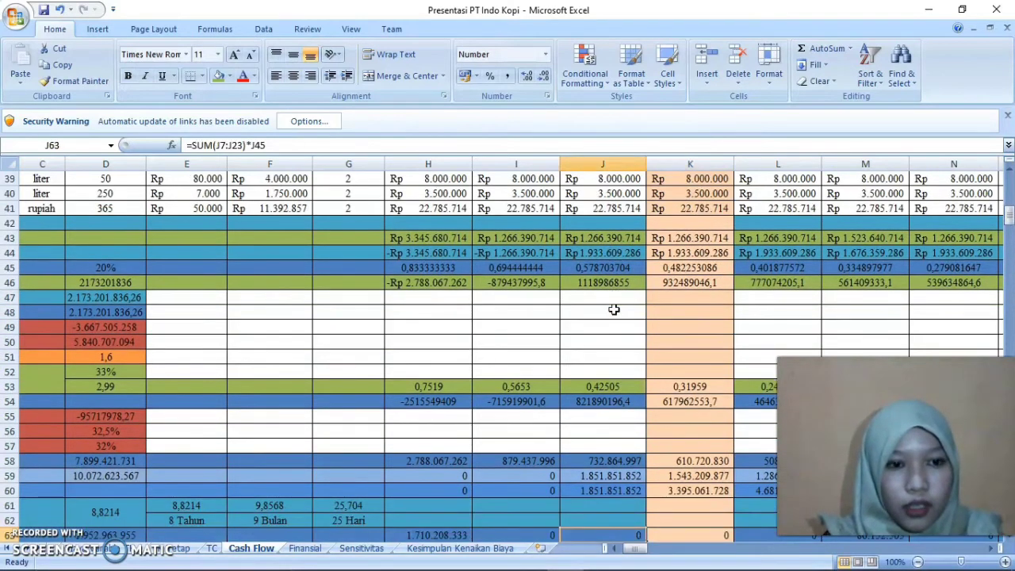
{"action": "key", "text": "Down"}
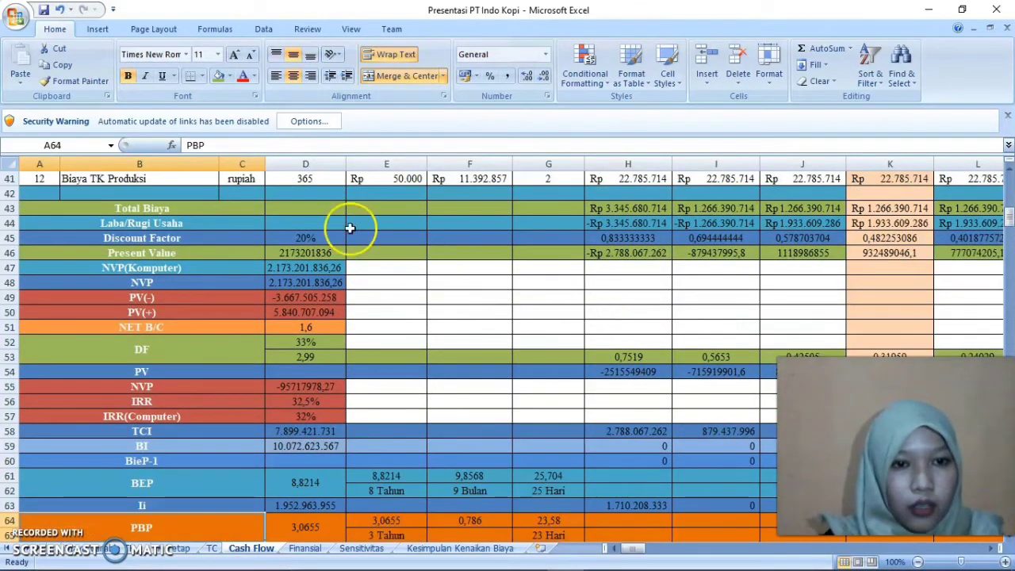
Examine the Discount Factor row's rate in D45 and its year 1 formula in H45
{"action": "left_click", "coordinate": [158, 236]}
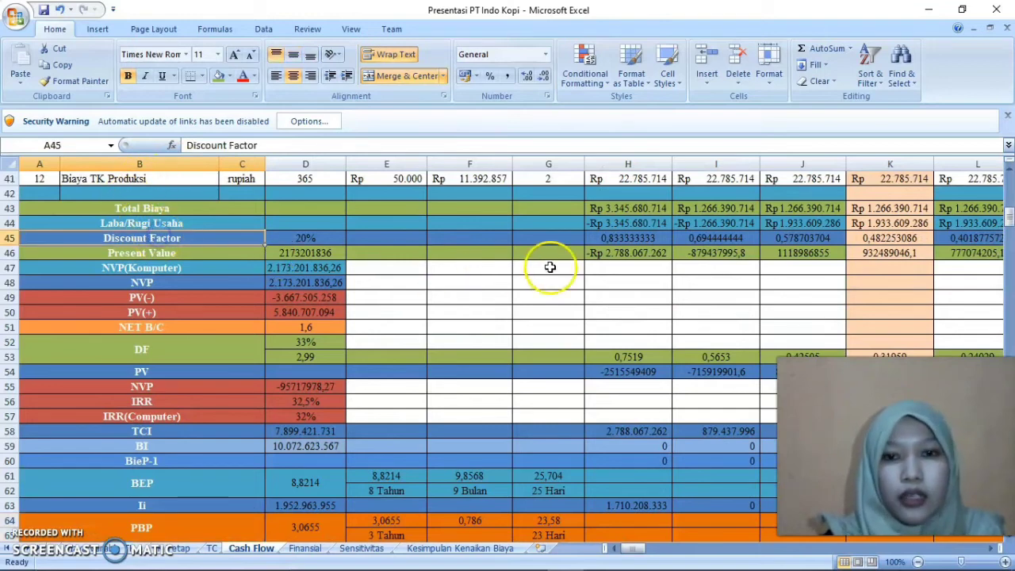
{"action": "left_click", "coordinate": [621, 238]}
{"action": "double_click", "coordinate": [620, 238]}
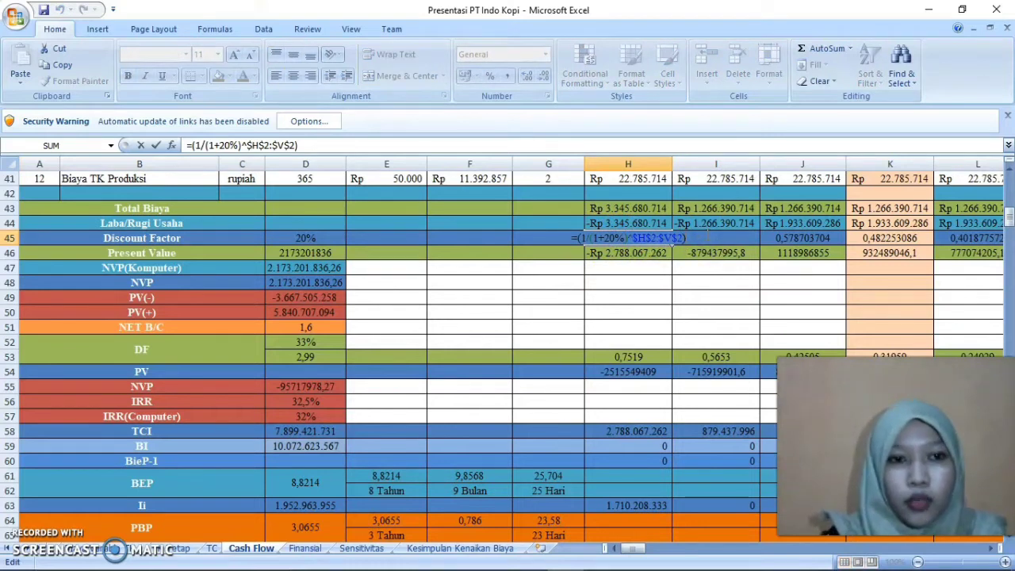
{"action": "key", "text": "Return"}
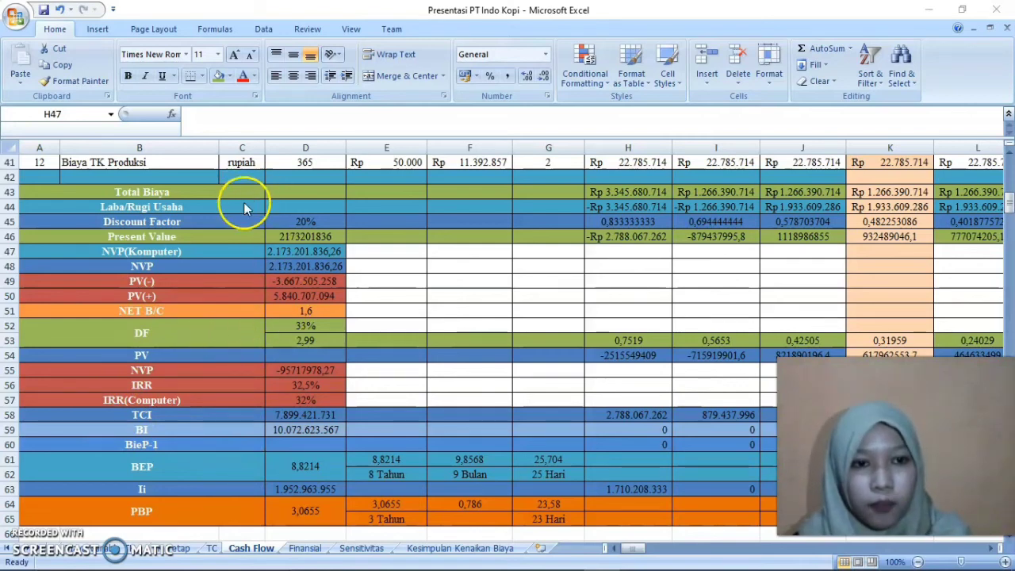
{"action": "left_click", "coordinate": [326, 223]}
{"action": "double_click", "coordinate": [612, 225]}
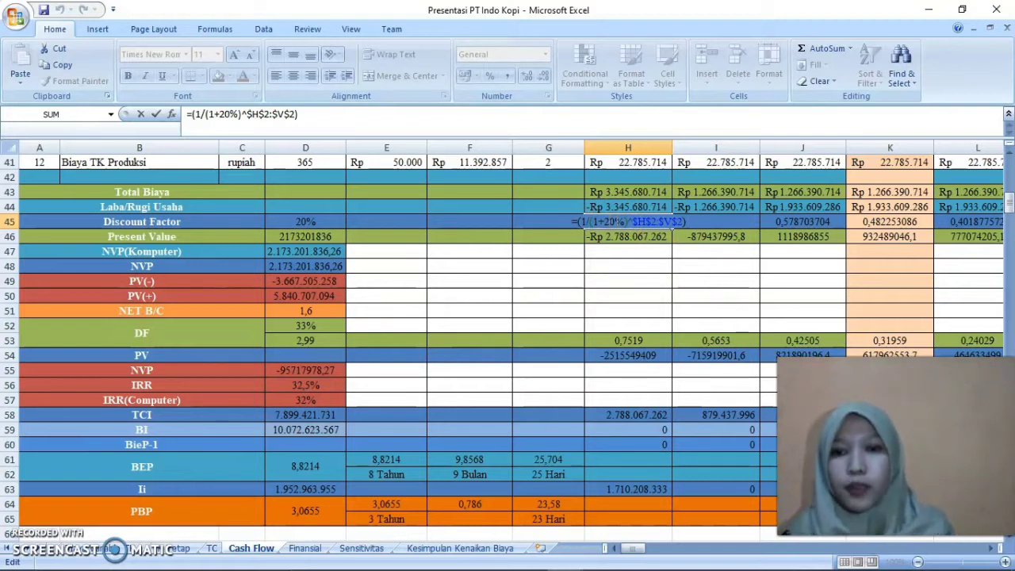
{"action": "left_click", "coordinate": [639, 276]}
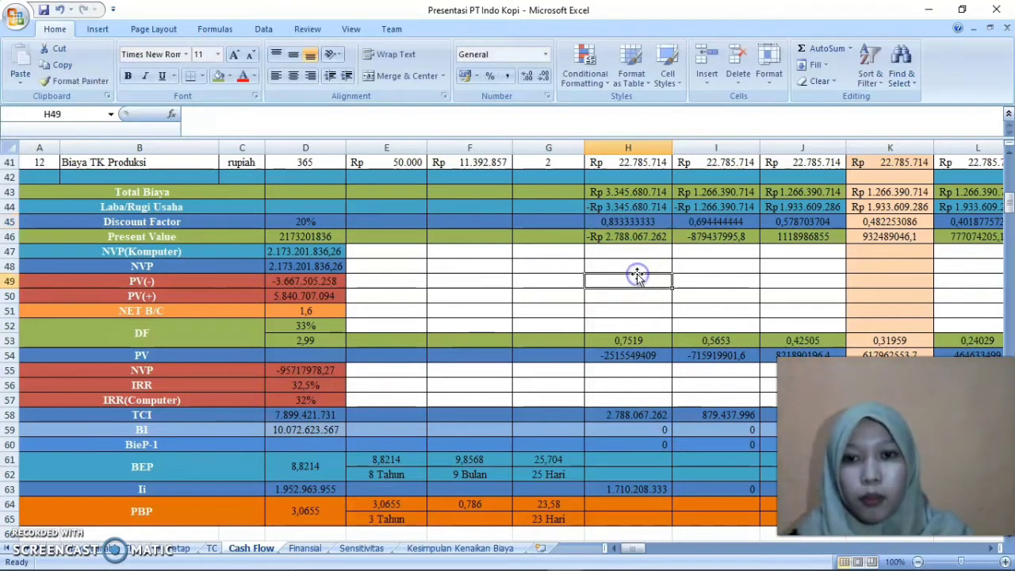
{"action": "double_click", "coordinate": [664, 221]}
{"action": "left_click_drag", "start_coordinate": [692, 222], "coordinate": [578, 228]}
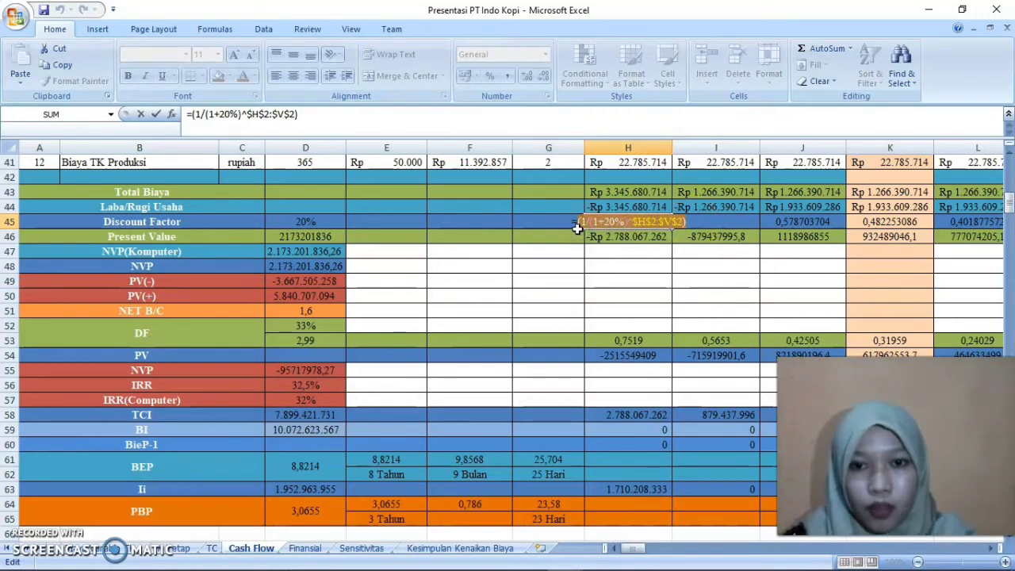
{"action": "key", "text": "BackSpace"}
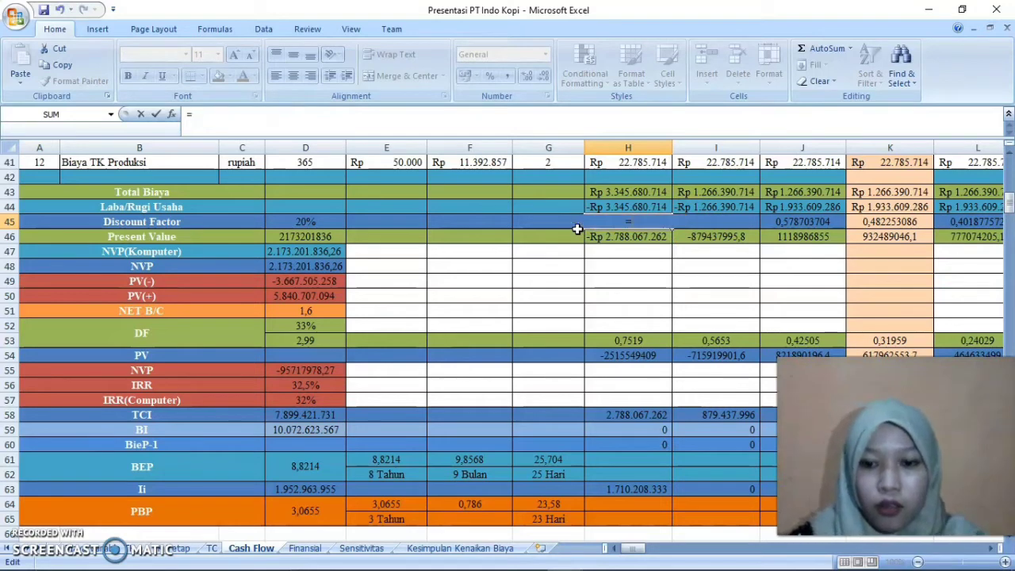
{"action": "key", "text": "ctrl+z"}
{"action": "left_click", "coordinate": [617, 226]}
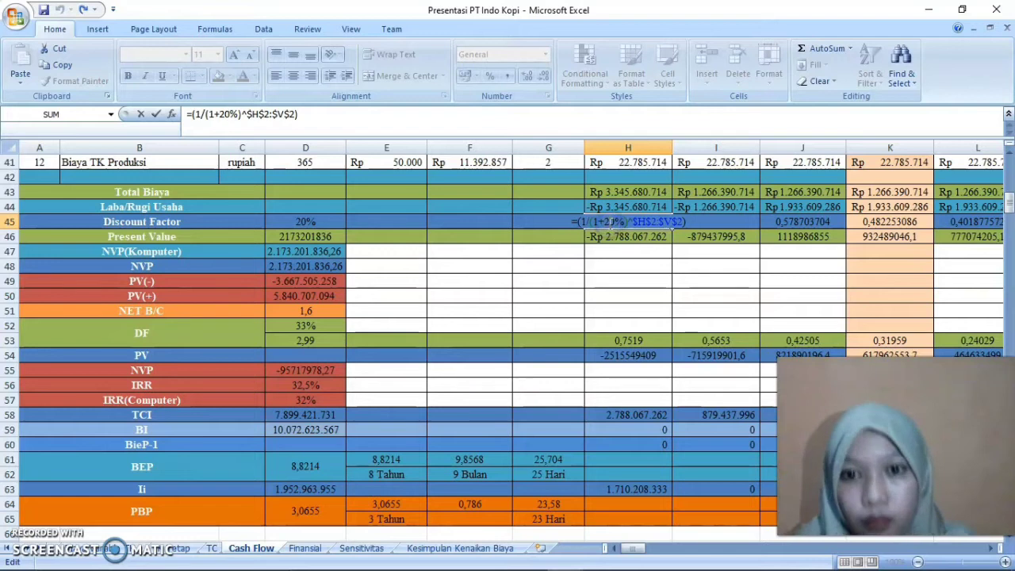
Re-enter the year 1 Discount Factor formula in H45 as =(1/(1+20%)^$H$2:$V$2), accepting the proposed closing-bracket correction
{"action": "left_click_drag", "start_coordinate": [684, 222], "coordinate": [577, 225]}
{"action": "key", "text": "BackSpace"}
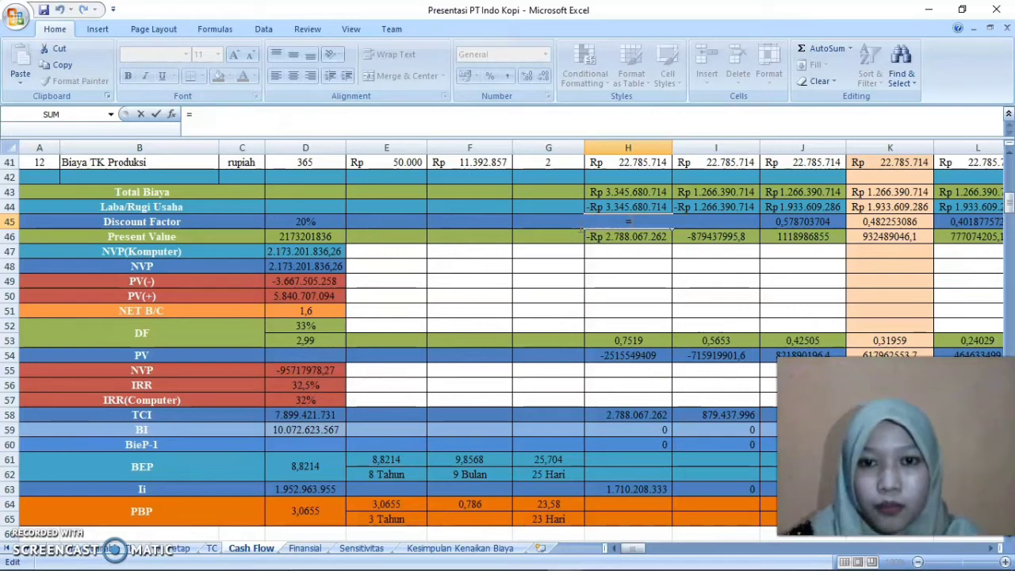
{"action": "type", "text": "("}
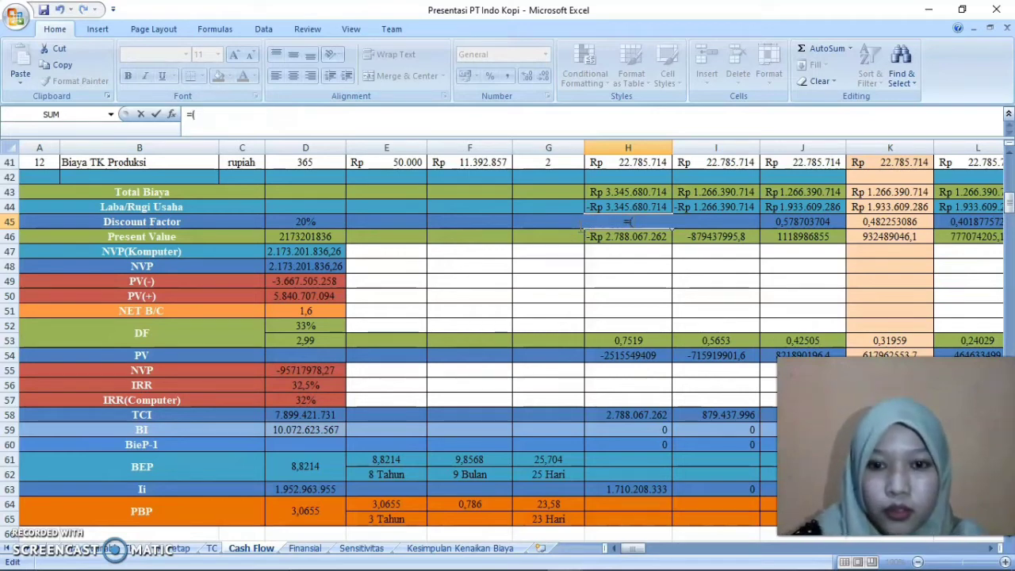
{"action": "type", "text": "1/"}
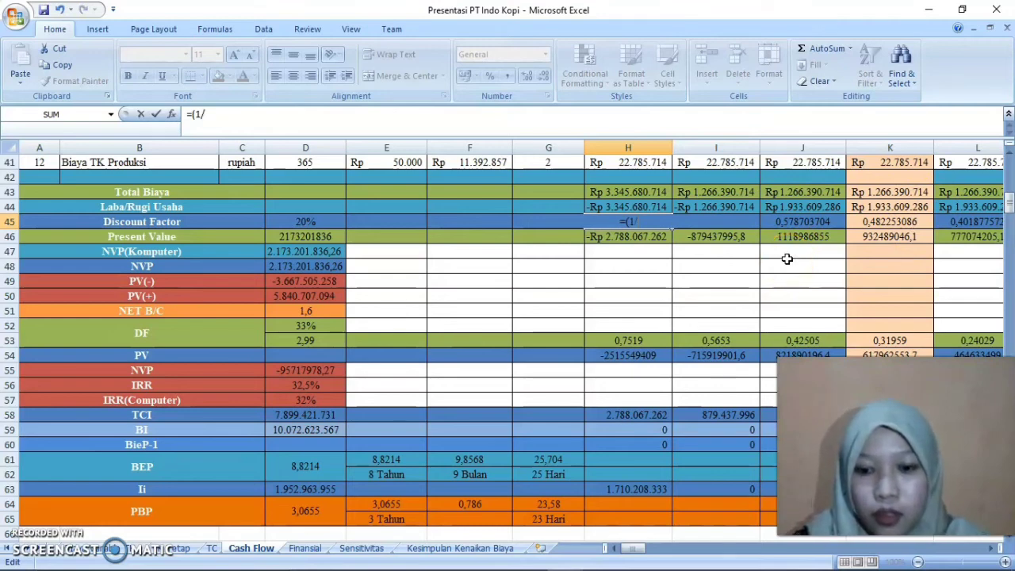
{"action": "type", "text": "(1+"}
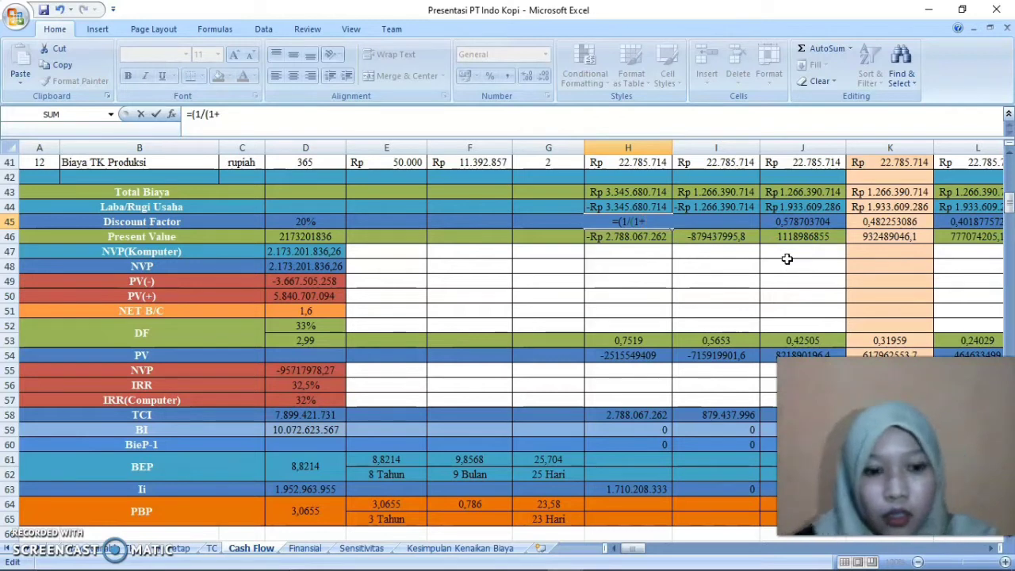
{"action": "type", "text": "20"}
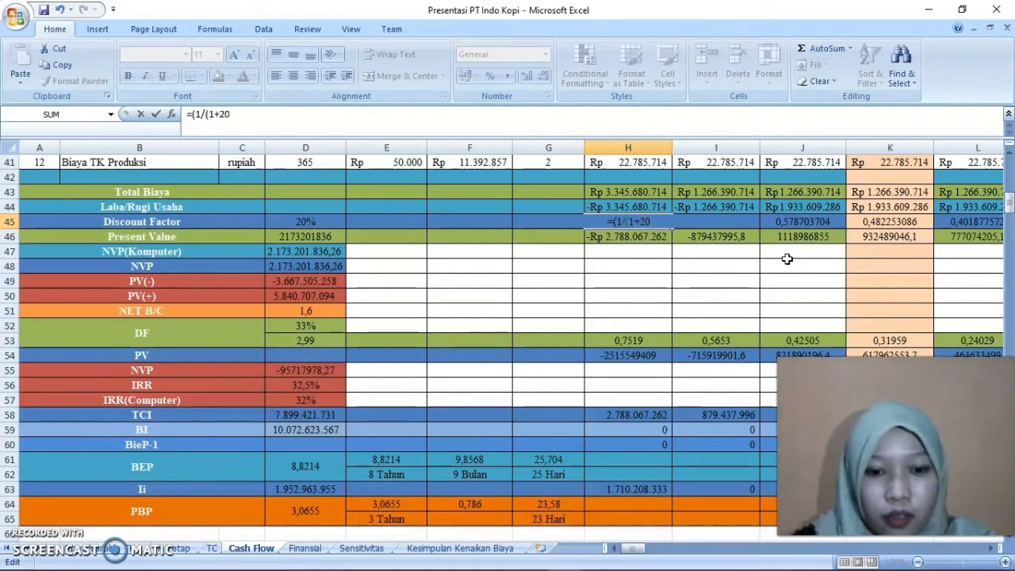
{"action": "type", "text": "%"}
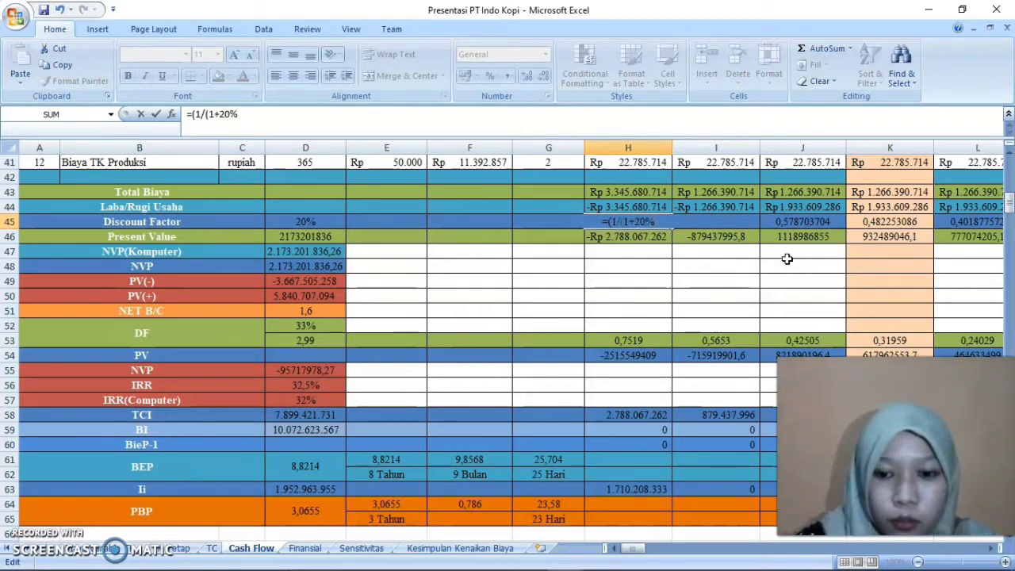
{"action": "type", "text": ")"}
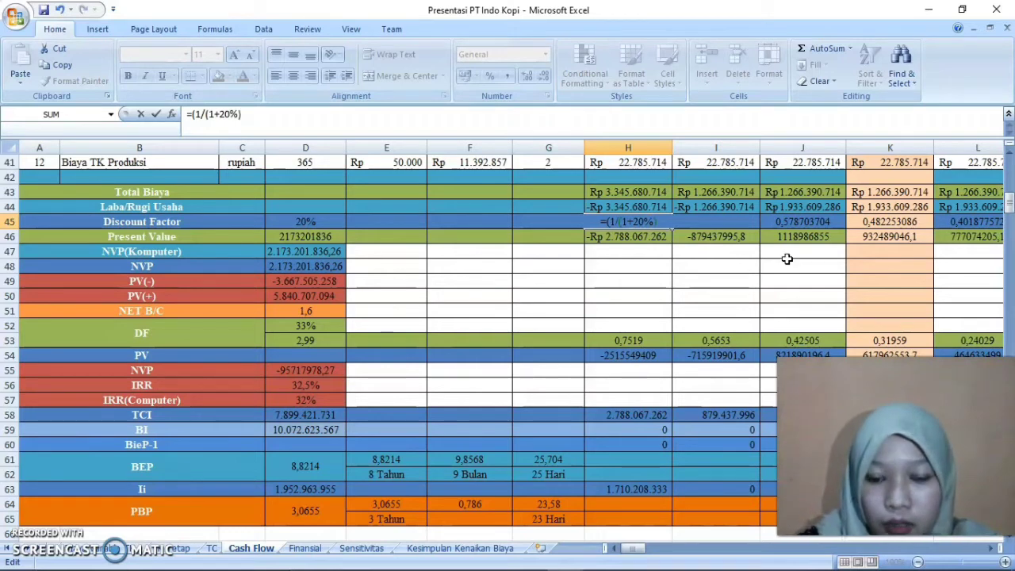
{"action": "type", "text": "^"}
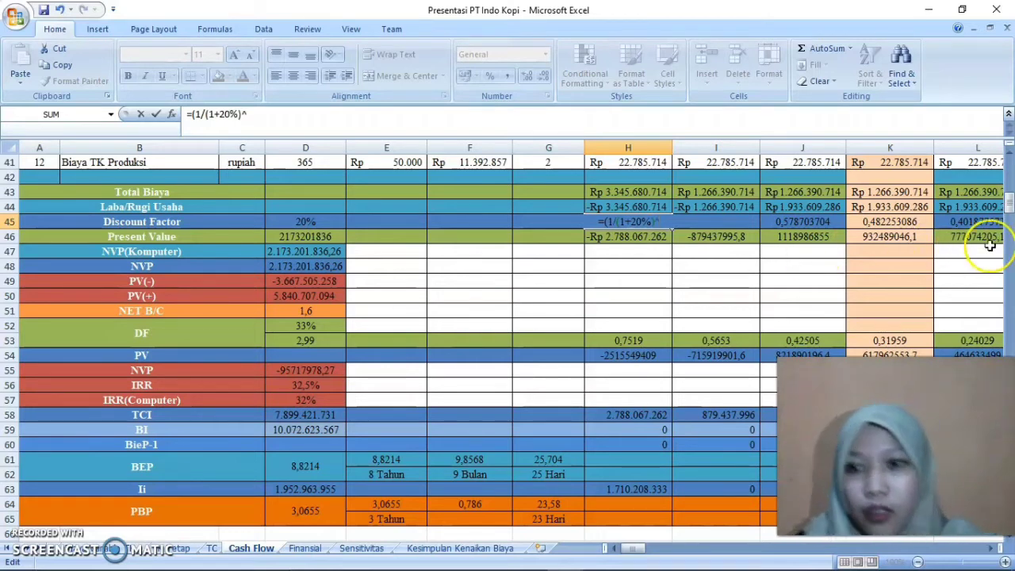
{"action": "left_click_drag", "start_coordinate": [1009, 200], "coordinate": [1010, 158]}
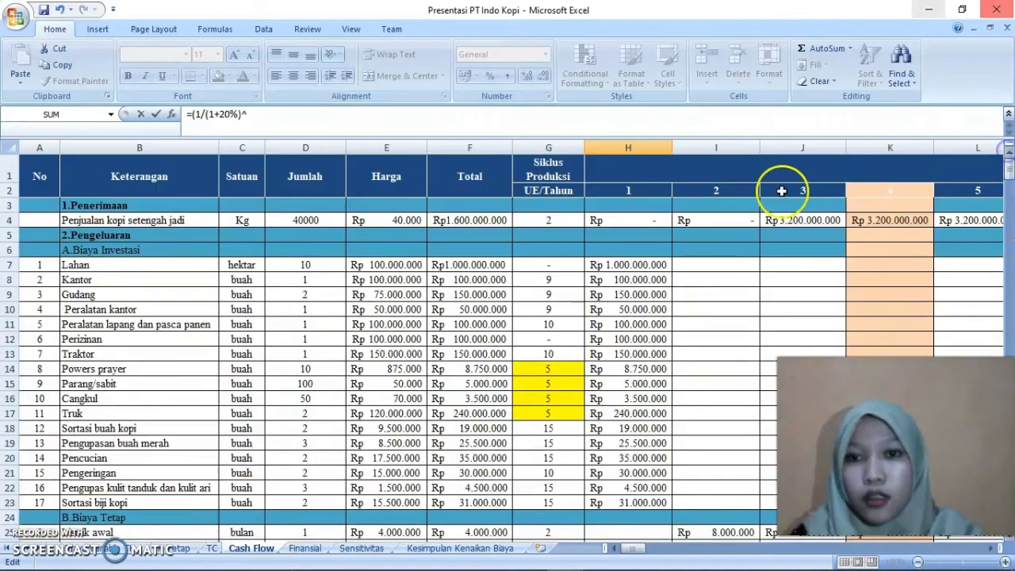
{"action": "left_click_drag", "start_coordinate": [644, 193], "coordinate": [879, 191]}
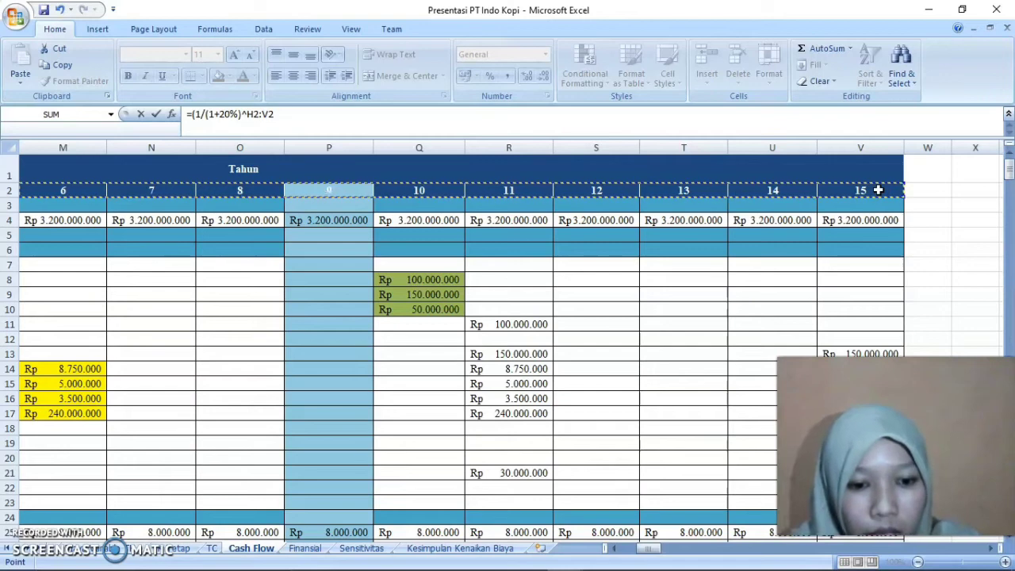
{"action": "key", "text": "F4"}
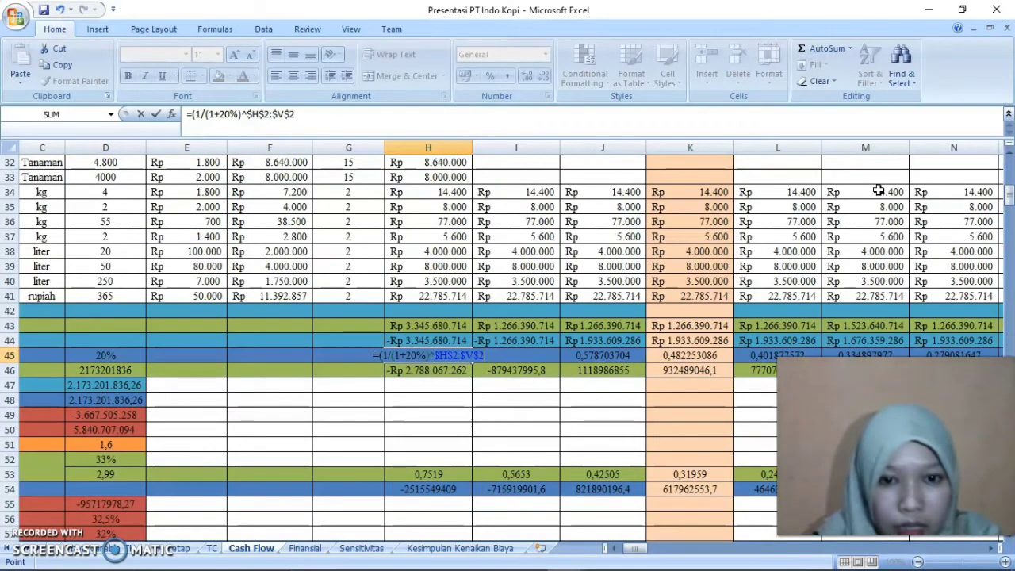
{"action": "key", "text": "Return"}
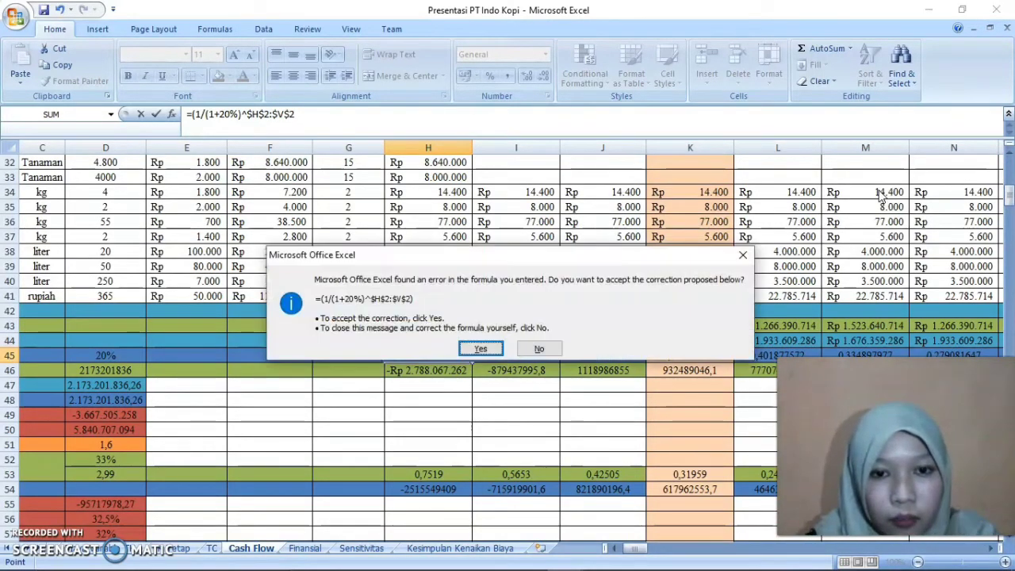
{"action": "key", "text": "Return"}
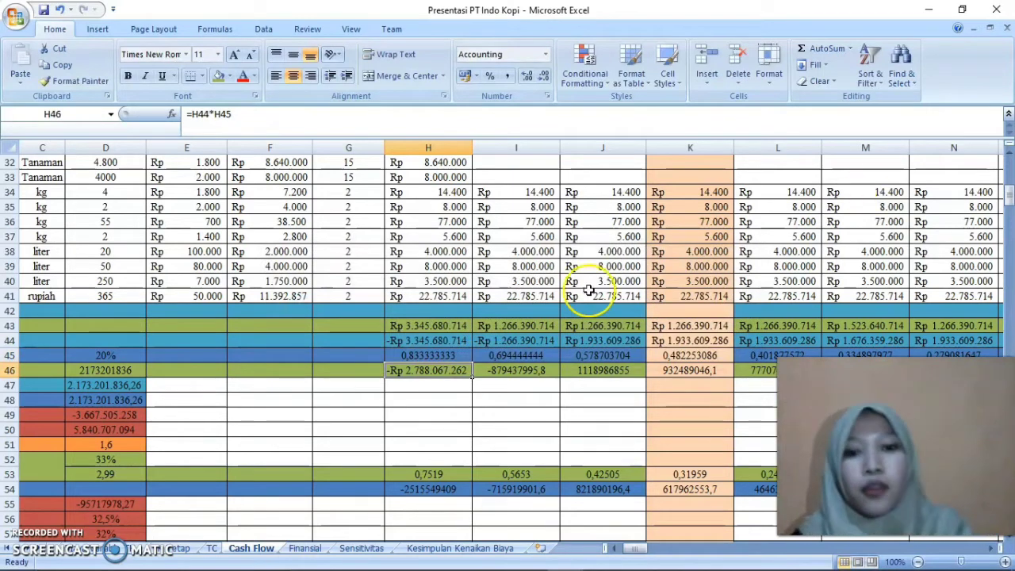
Clear the year 2 and 3 Discount Factor cells I45:J45 and refill them from the year 1 formula in H45
{"action": "left_click", "coordinate": [409, 356]}
{"action": "left_click_drag", "start_coordinate": [474, 363], "coordinate": [604, 373]}
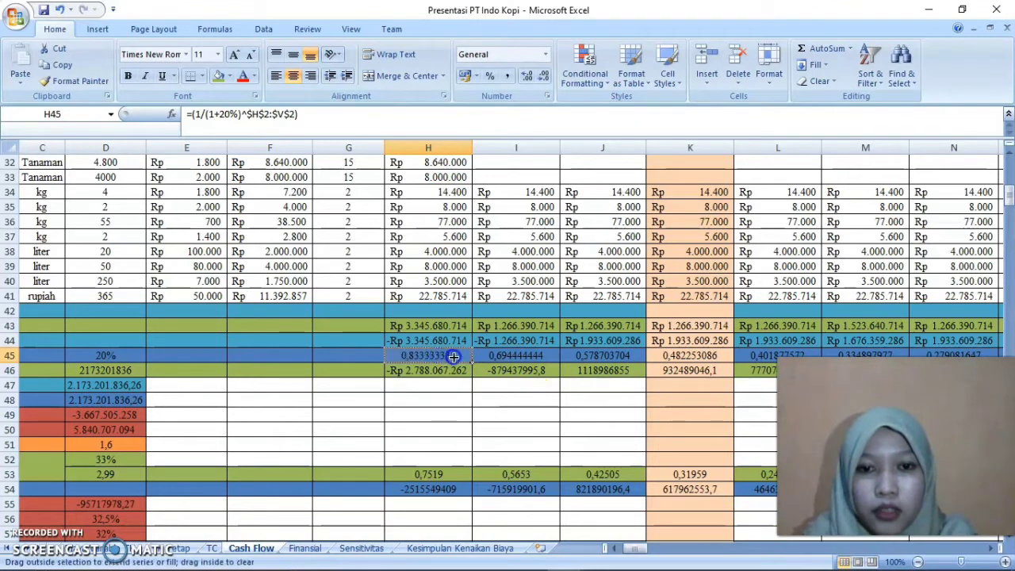
{"action": "left_click_drag", "start_coordinate": [516, 369], "coordinate": [583, 363]}
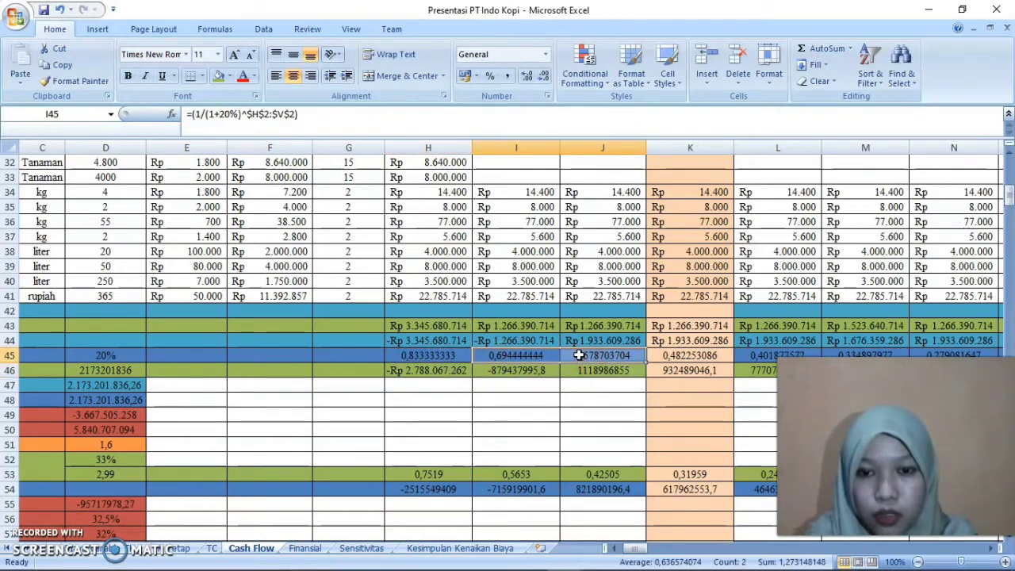
{"action": "right_click", "coordinate": [580, 356]}
{"action": "left_click", "coordinate": [717, 227]}
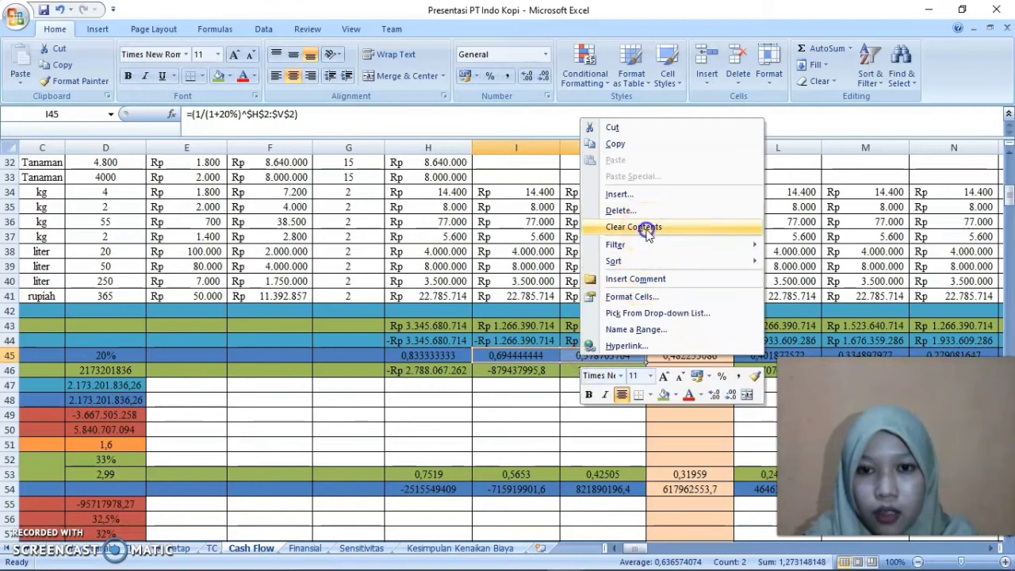
{"action": "left_click", "coordinate": [431, 355]}
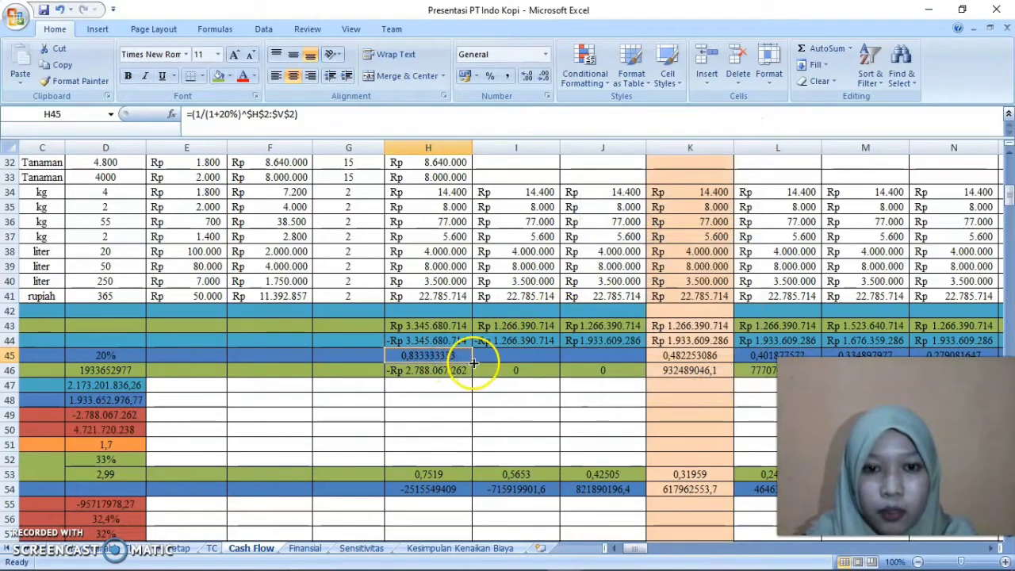
{"action": "left_click_drag", "start_coordinate": [473, 362], "coordinate": [626, 357]}
{"action": "left_click", "coordinate": [537, 415]}
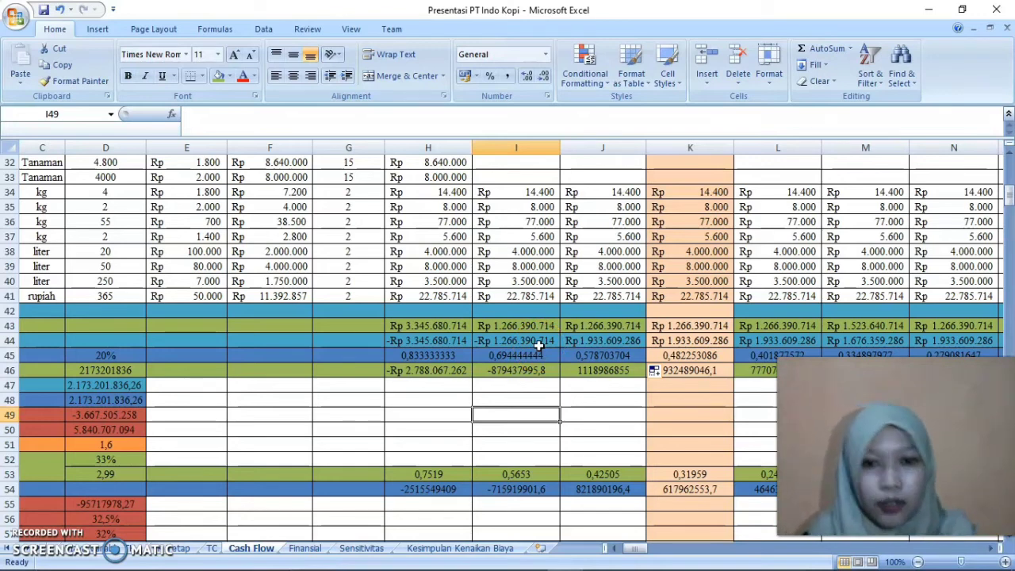
Check how the Present Value total in D46 is calculated
{"action": "left_click", "coordinate": [647, 549]}
{"action": "left_click_drag", "start_coordinate": [646, 549], "coordinate": [628, 552]}
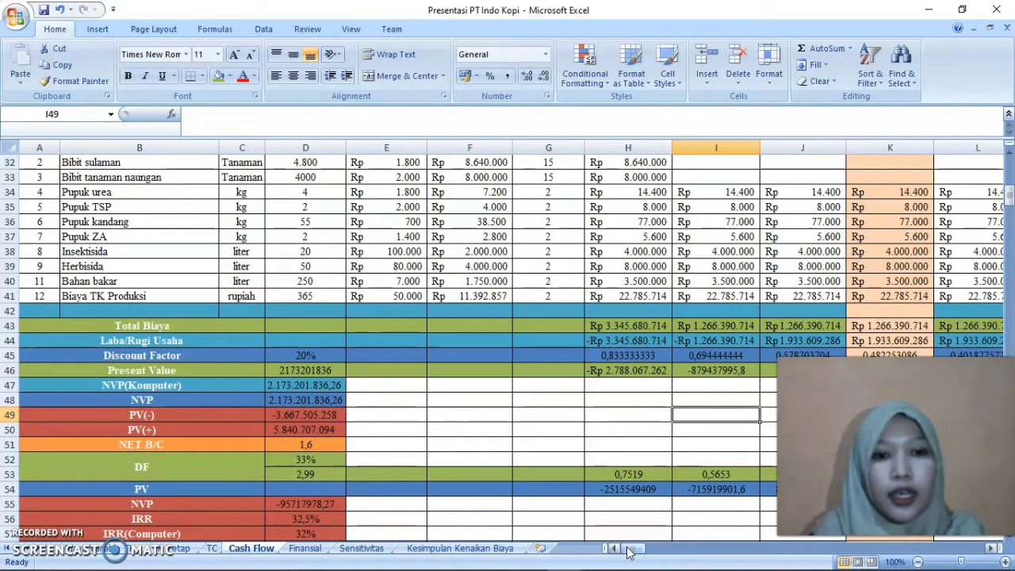
{"action": "left_click", "coordinate": [299, 373]}
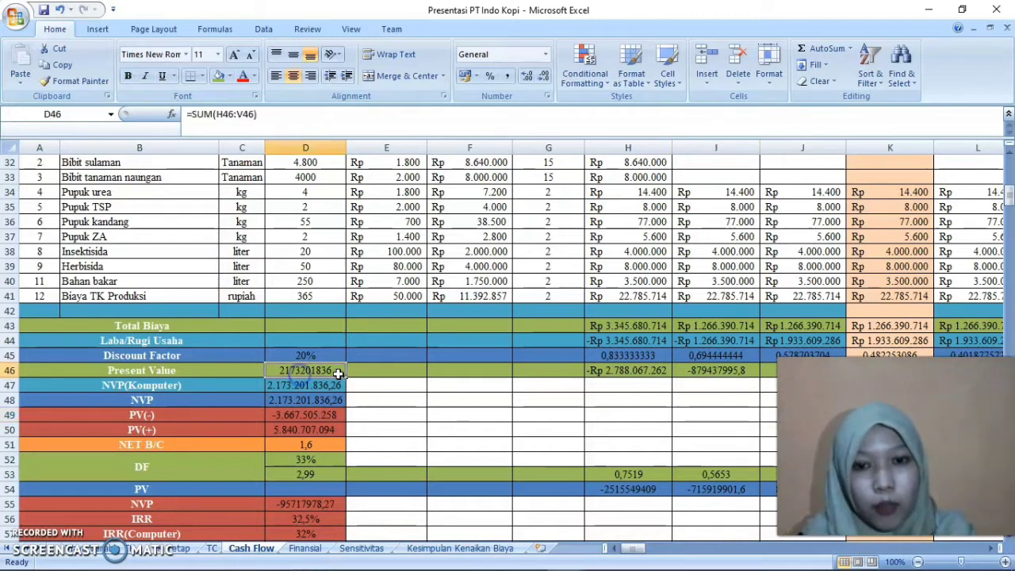
Re-enter the year 1 Present Value formula in H46 as =H45*H44
{"action": "double_click", "coordinate": [647, 370]}
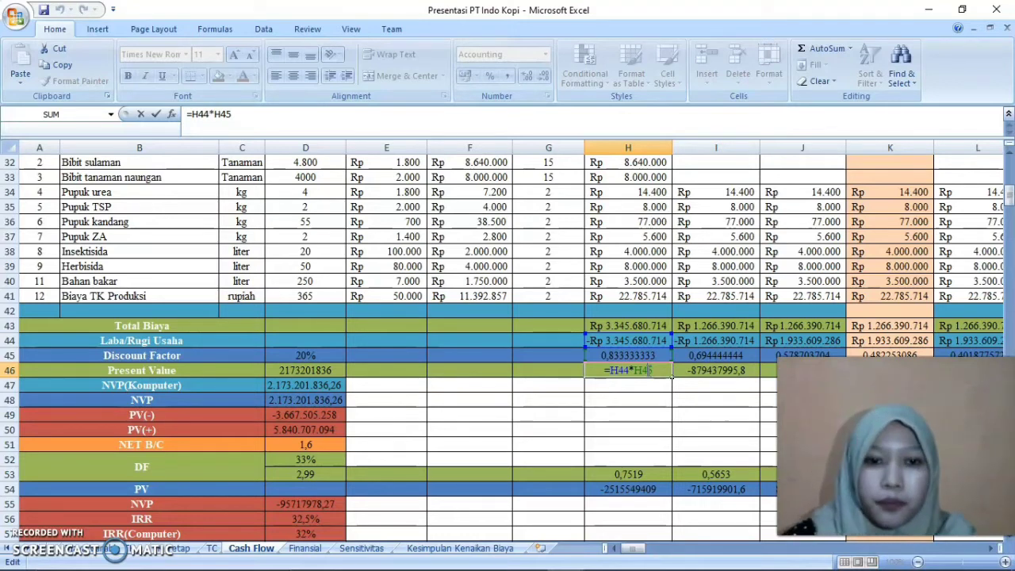
{"action": "key", "text": "BackSpace"}
{"action": "key", "text": "BackSpace"}
{"action": "key", "text": "BackSpace"}
{"action": "key", "text": "BackSpace"}
{"action": "key", "text": "BackSpace"}
{"action": "key", "text": "BackSpace"}
{"action": "key", "text": "BackSpace"}
{"action": "type", "text": "5"}
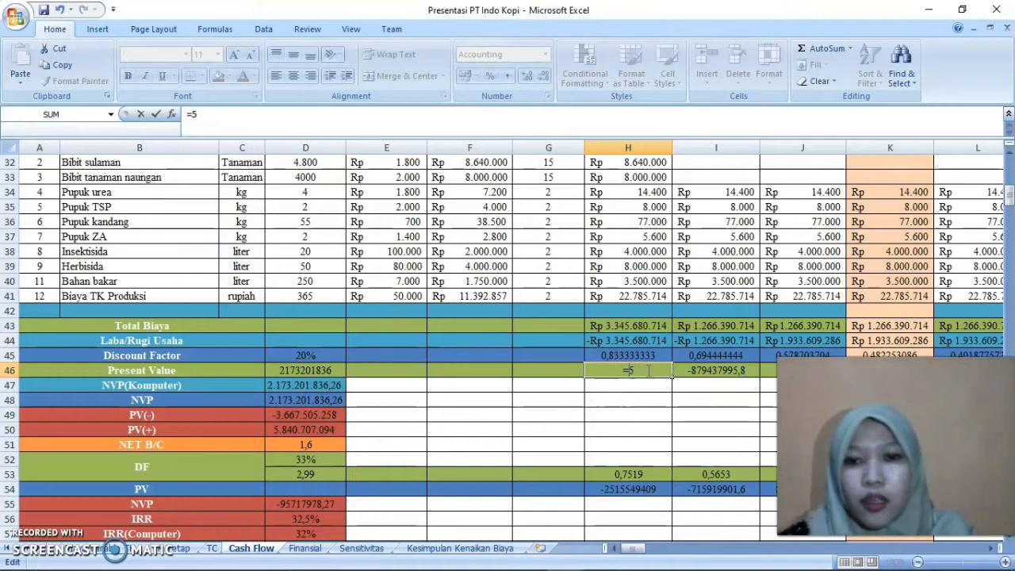
{"action": "left_click", "coordinate": [627, 354]}
{"action": "type", "text": "*"}
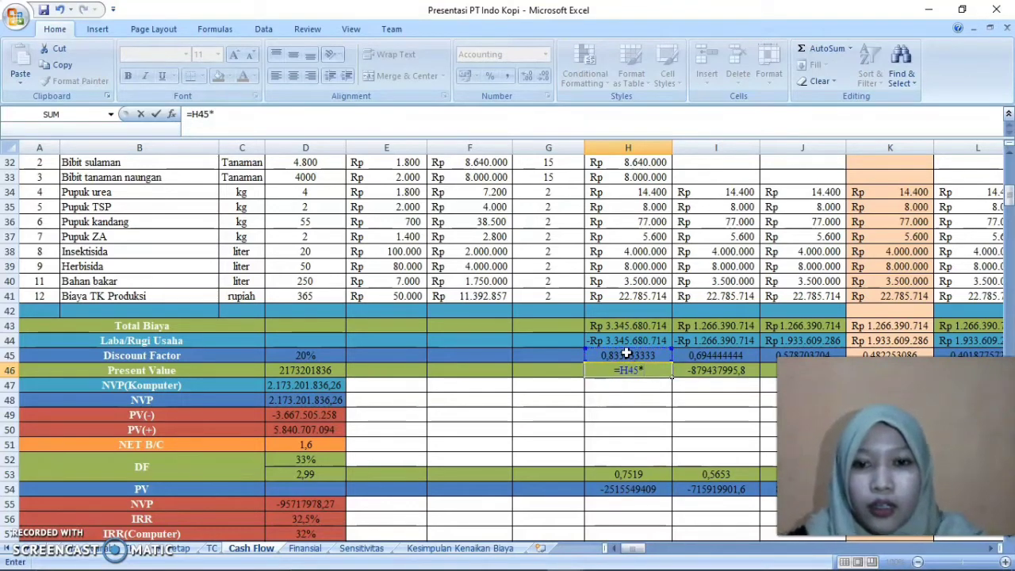
{"action": "left_click", "coordinate": [624, 339]}
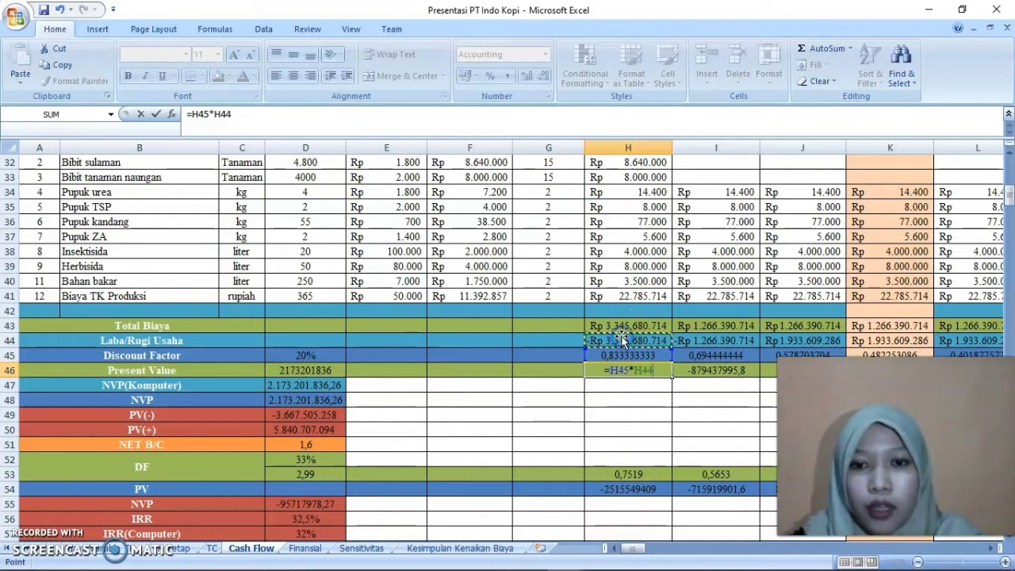
{"action": "key", "text": "Return"}
Format the year 1 Present Value in H46 as Number with 0 decimal places and the 1000 separator
{"action": "left_click", "coordinate": [646, 370]}
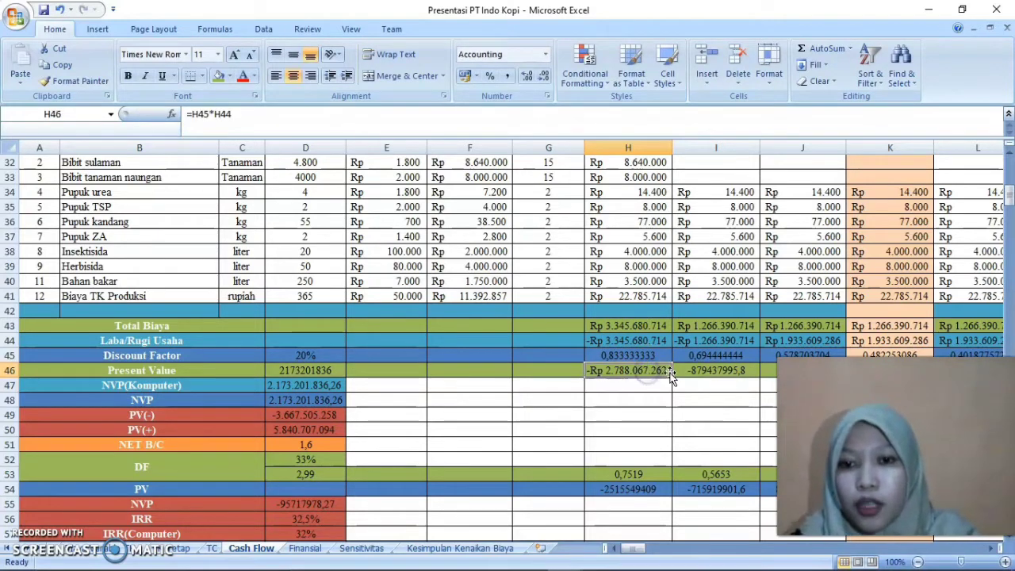
{"action": "left_click", "coordinate": [547, 98]}
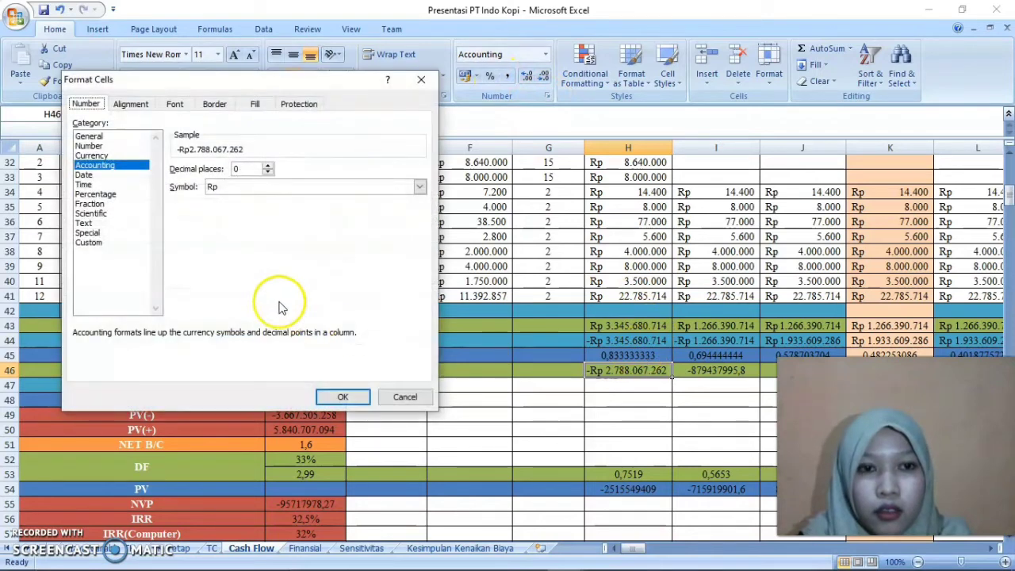
{"action": "left_click", "coordinate": [101, 146]}
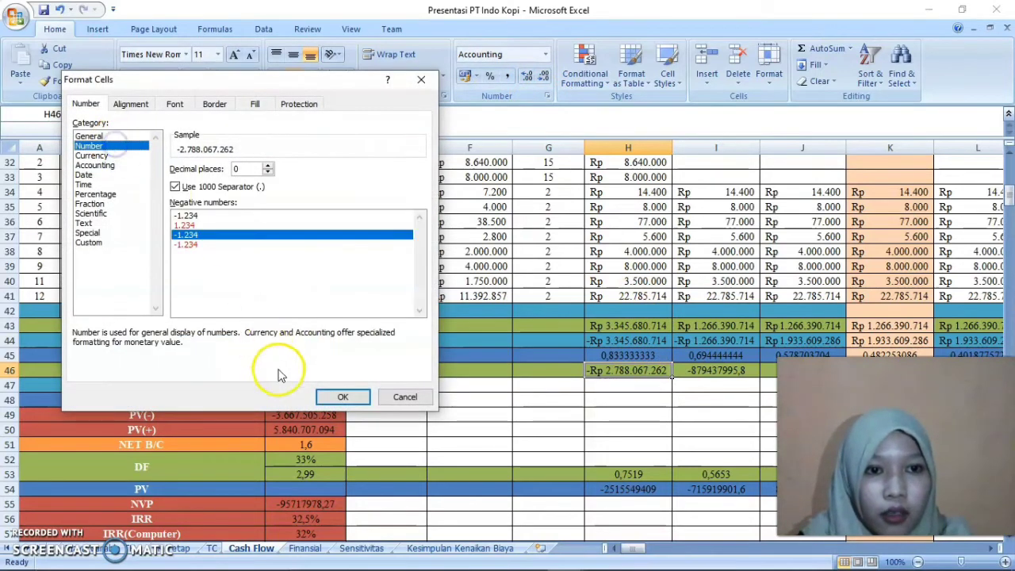
{"action": "left_click", "coordinate": [337, 398]}
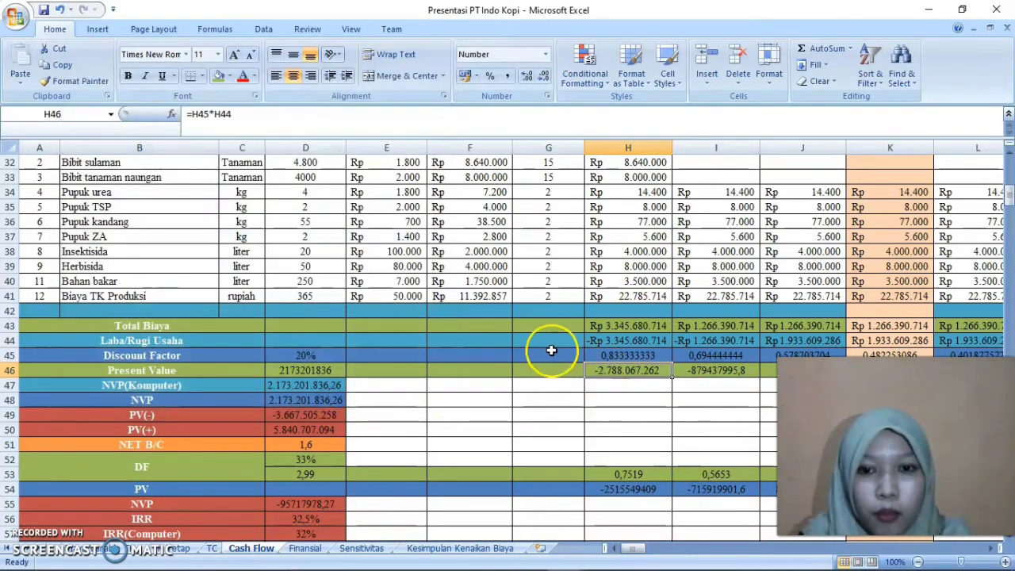
{"action": "left_click", "coordinate": [679, 385]}
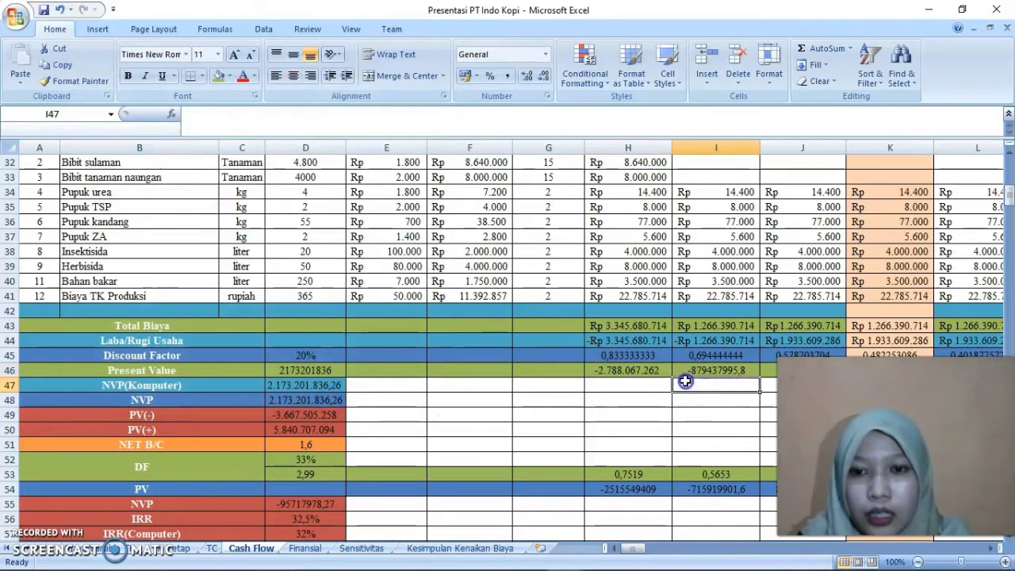
Examine the Present Value formulas along row 46 from year 1 in H46 to year 6 in M46
{"action": "left_click", "coordinate": [656, 369]}
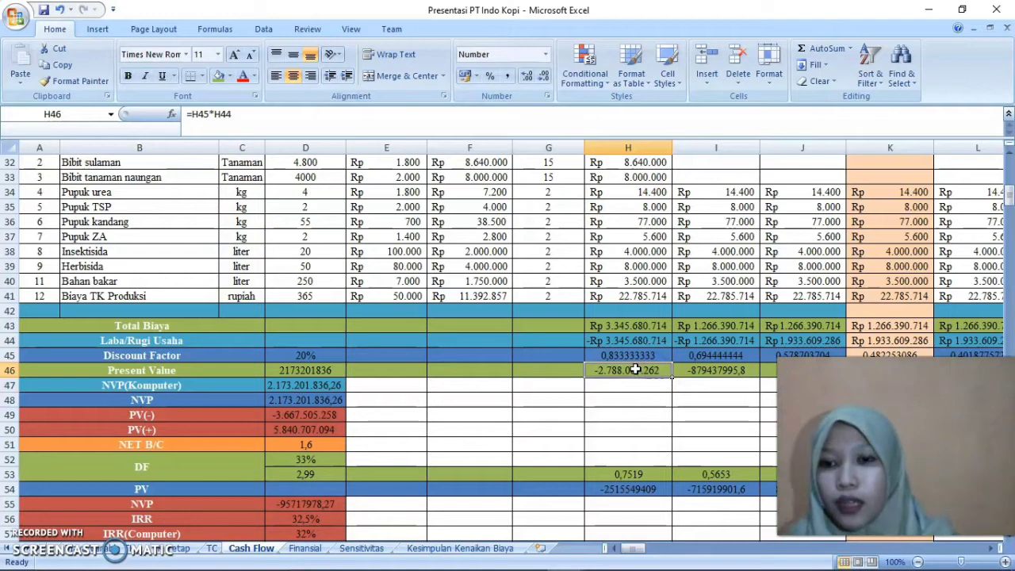
{"action": "key", "text": "Right"}
{"action": "key", "text": "Right"}
{"action": "key", "text": "Right"}
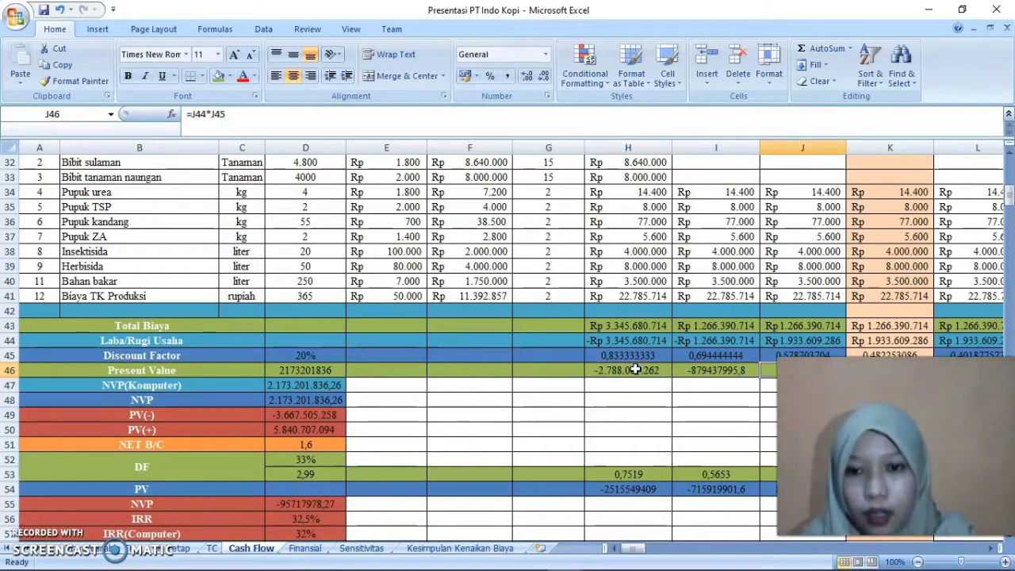
{"action": "key", "text": "Left"}
{"action": "key", "text": "Left"}
{"action": "key", "text": "Right"}
{"action": "key", "text": "Right"}
{"action": "key", "text": "Right"}
{"action": "key", "text": "Right"}
{"action": "key", "text": "Right"}
{"action": "key", "text": "Right"}
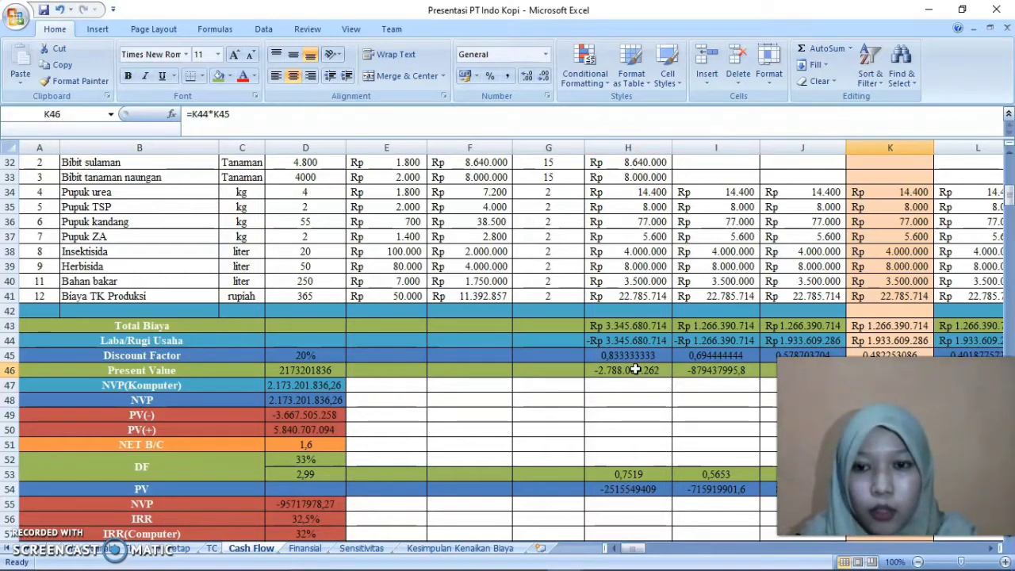
{"action": "key", "text": "Left"}
{"action": "key", "text": "Left"}
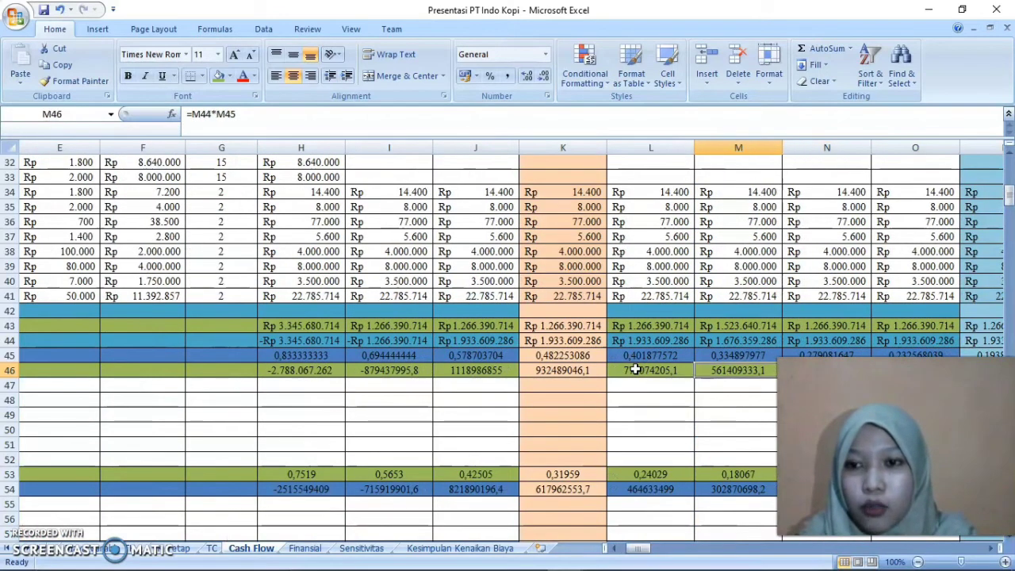
Open the NVP(Komputer) formula in D47 for editing and go through its NPV arguments
{"action": "key", "text": "Home"}
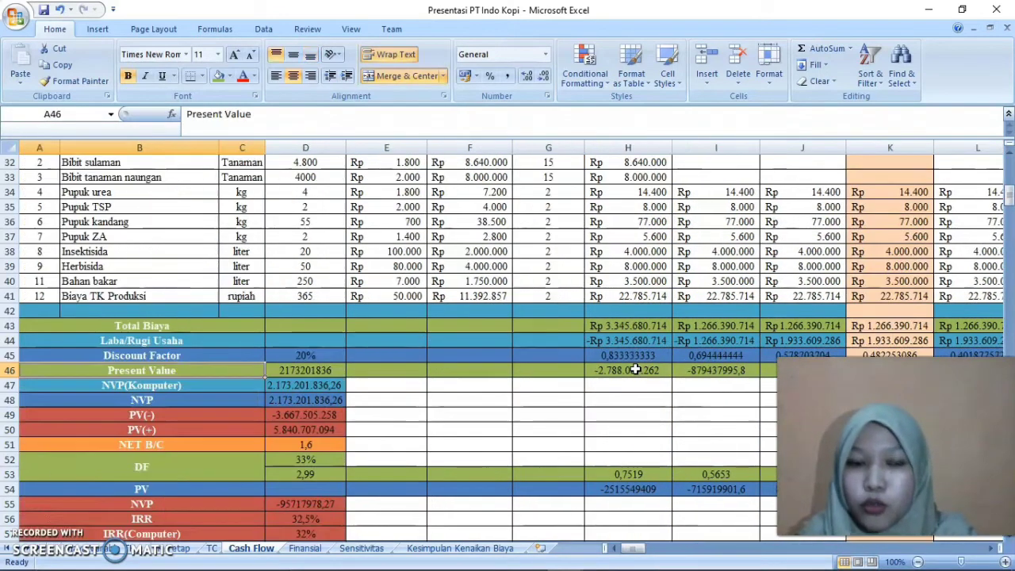
{"action": "left_click", "coordinate": [303, 386]}
{"action": "double_click", "coordinate": [303, 385]}
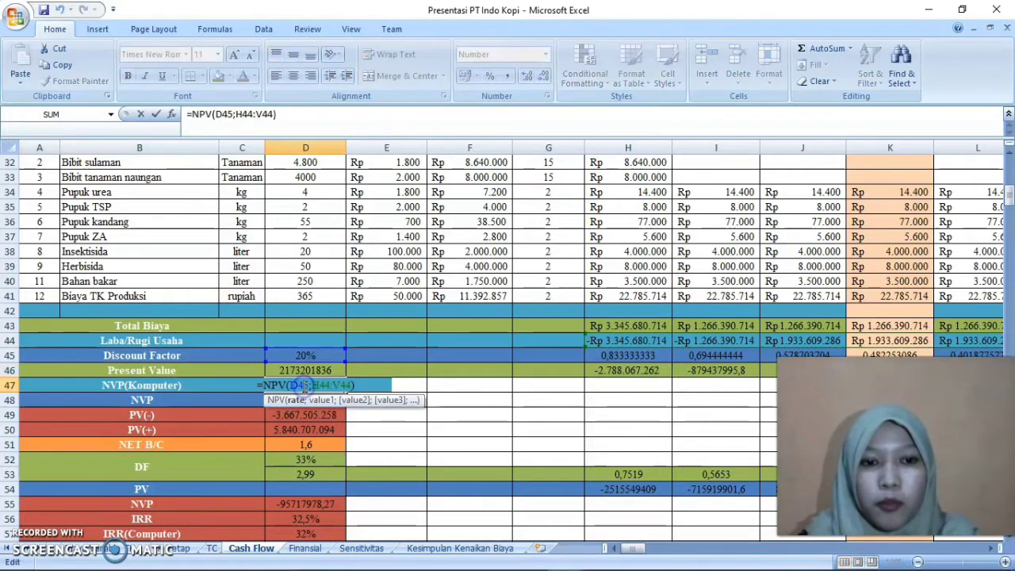
{"action": "left_click", "coordinate": [389, 386]}
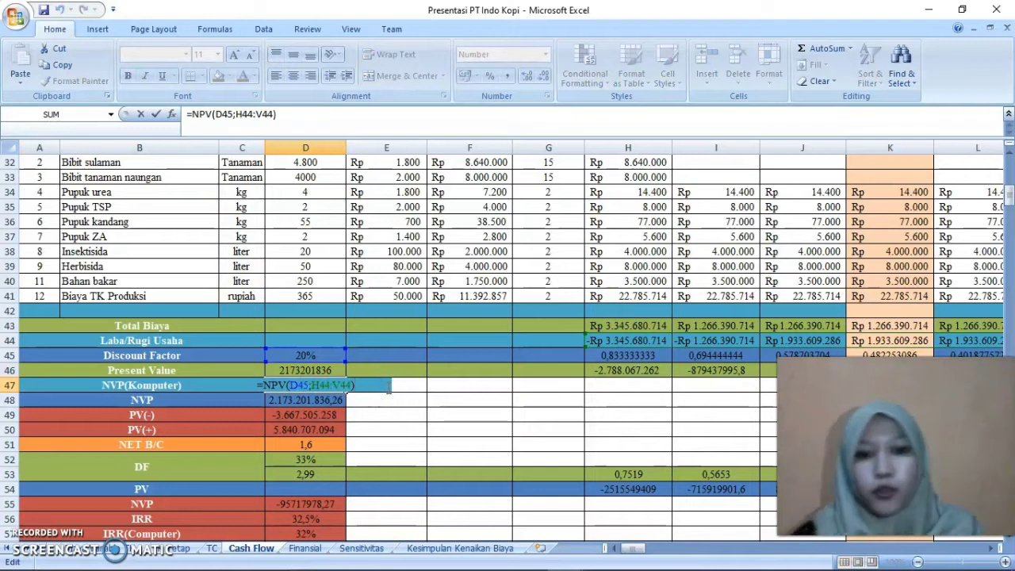
{"action": "key", "text": "Left"}
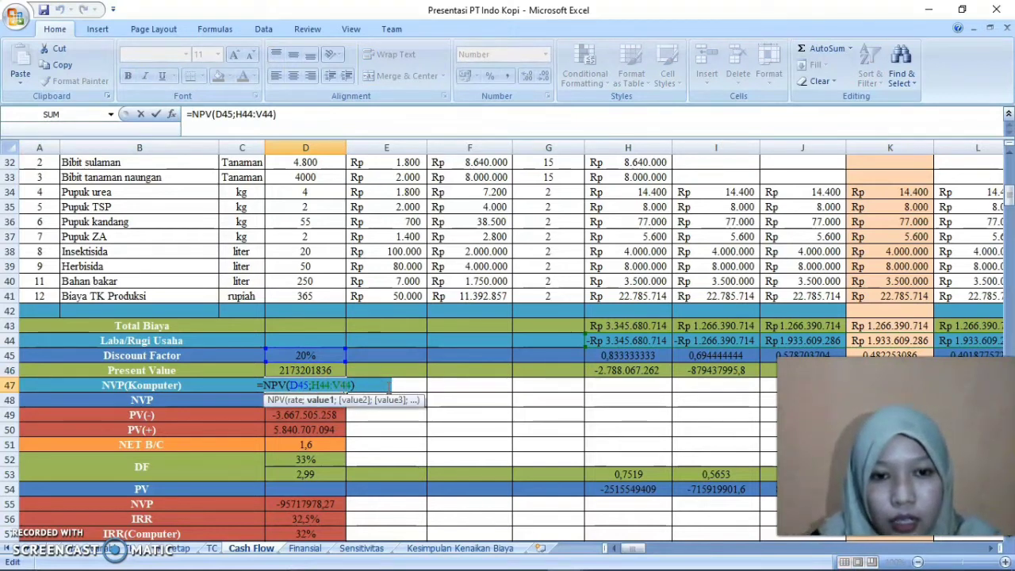
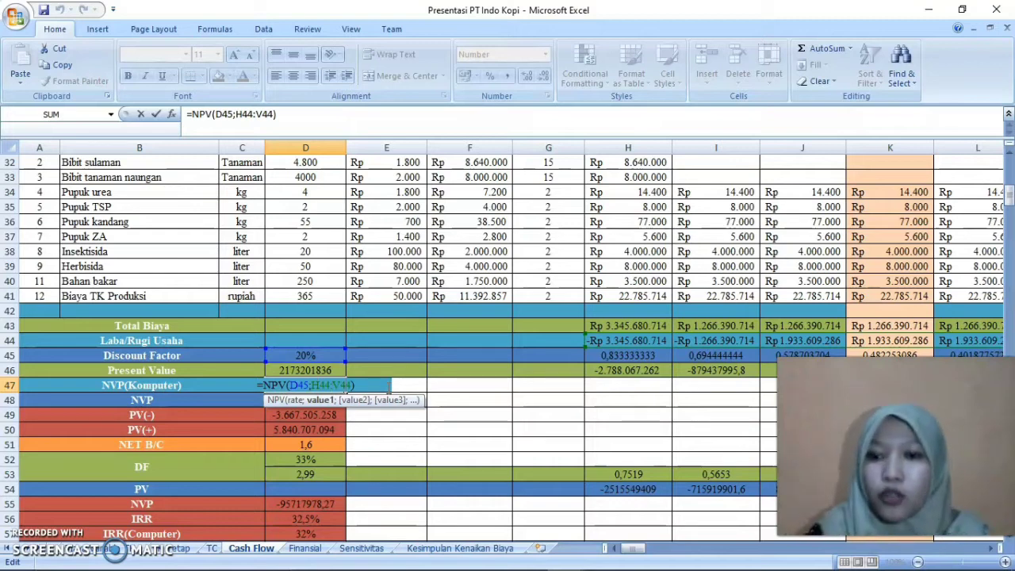
Close the D47 formula and enter =NPV(D45;H44:V44) in E47 beside NVP(Komputer)
{"action": "key", "text": "Return"}
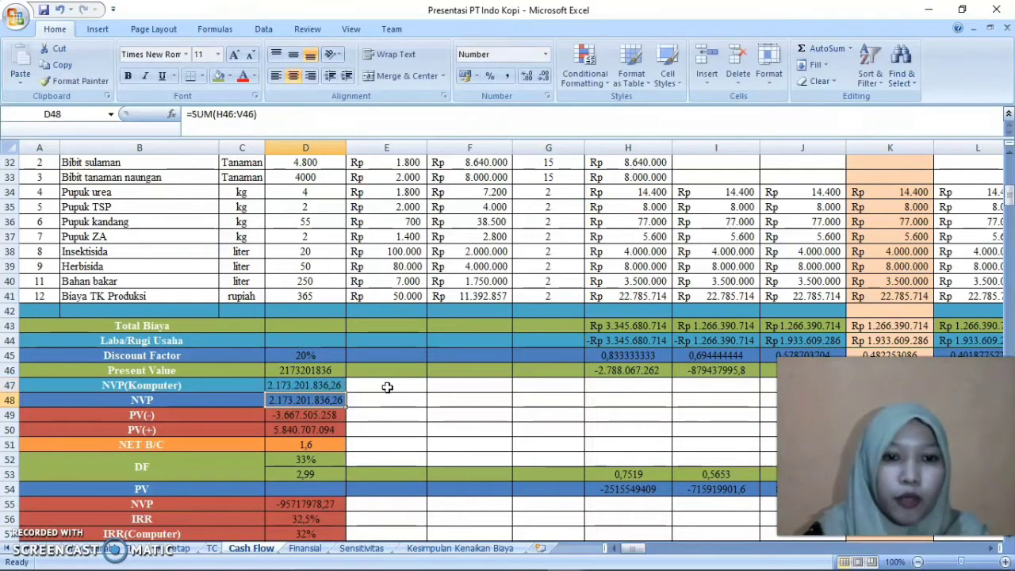
{"action": "left_click", "coordinate": [374, 383]}
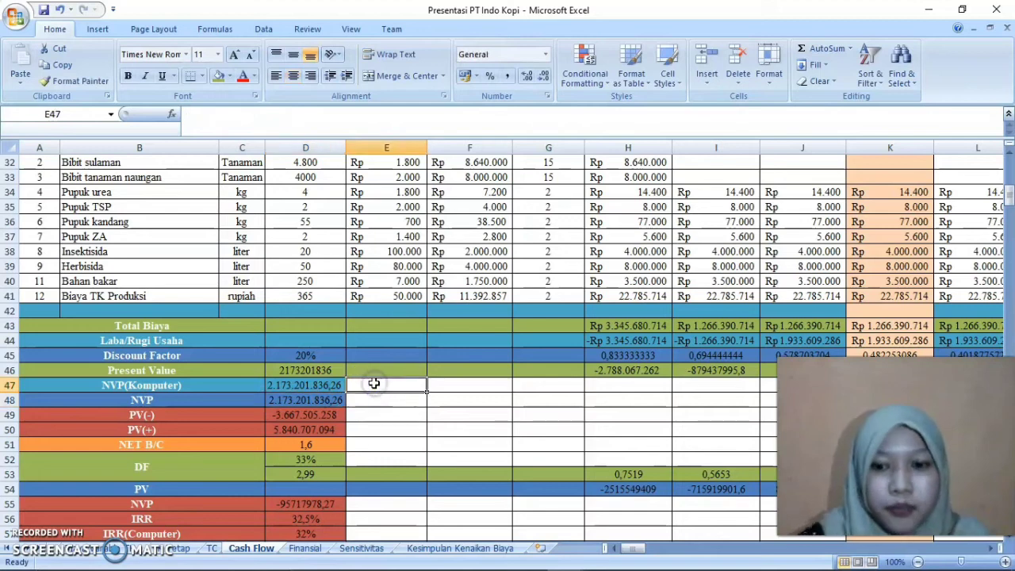
{"action": "type", "text": "="}
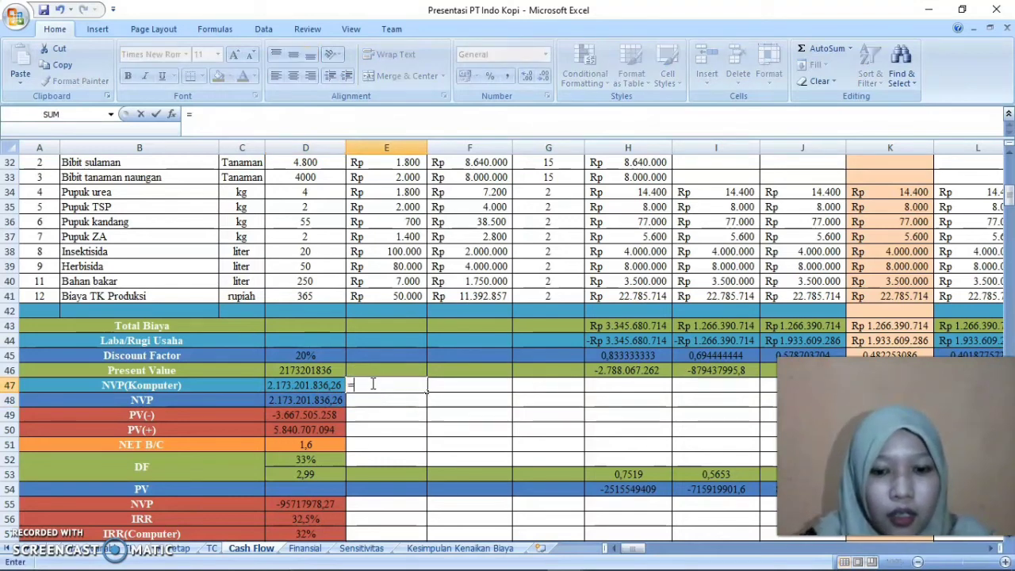
{"action": "type", "text": "NPV"}
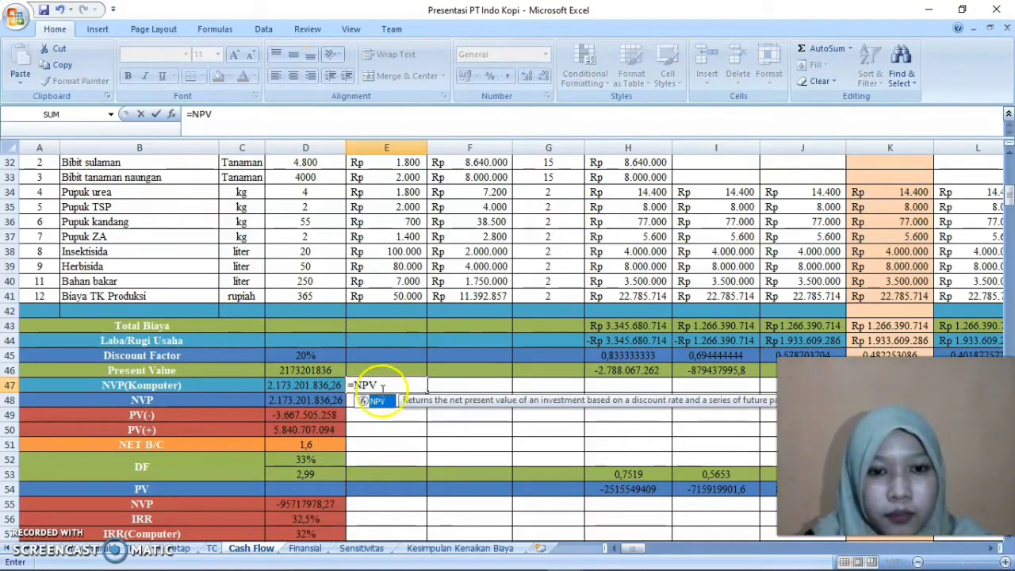
{"action": "type", "text": "("}
{"action": "left_click", "coordinate": [325, 356]}
{"action": "type", "text": ";"}
{"action": "left_click_drag", "start_coordinate": [620, 340], "coordinate": [882, 343]}
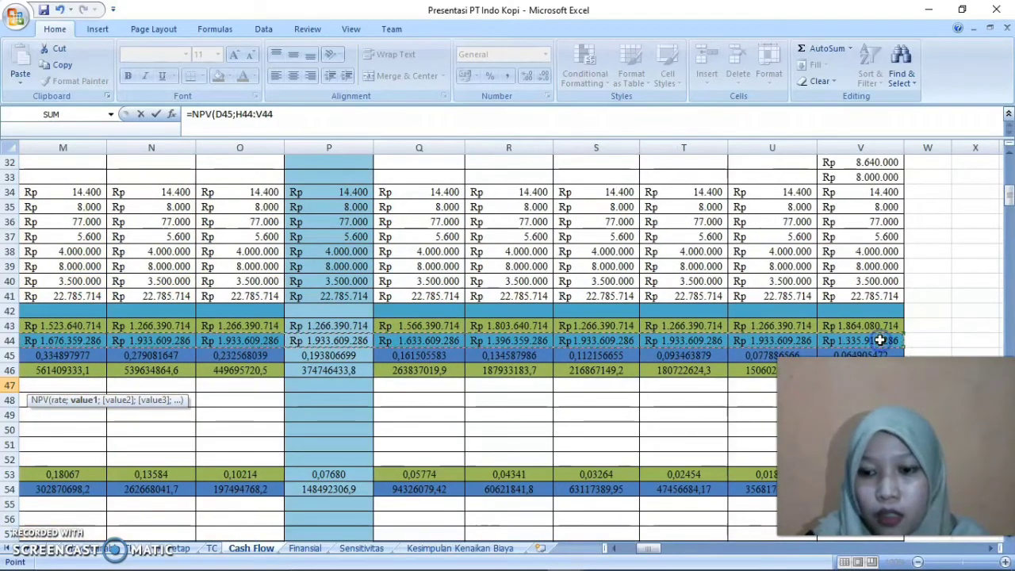
{"action": "key", "text": "Return"}
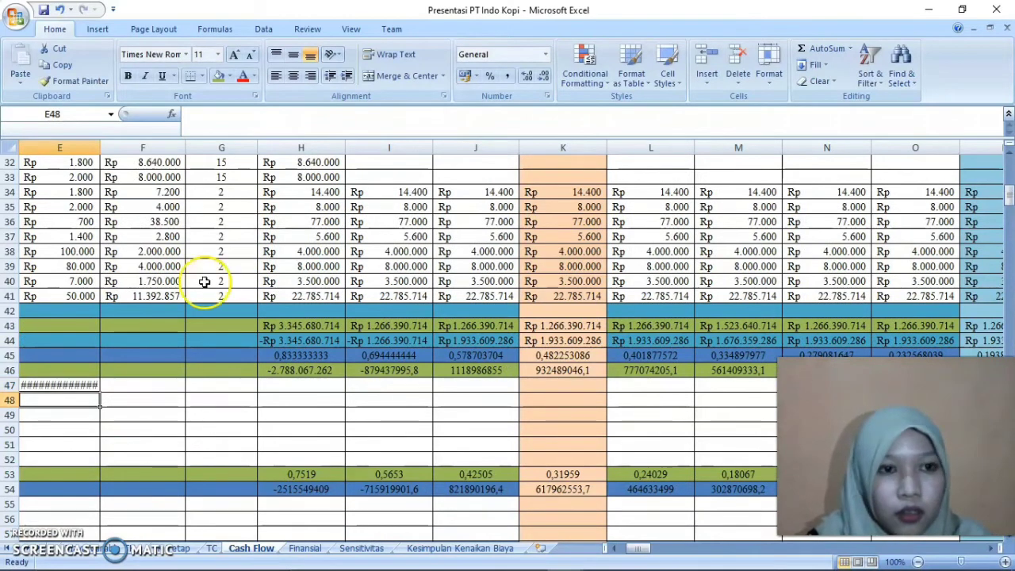
Widen column E enough to show the whole NPV result in E47 and check that cell's formula
{"action": "left_click_drag", "start_coordinate": [100, 148], "coordinate": [117, 146]}
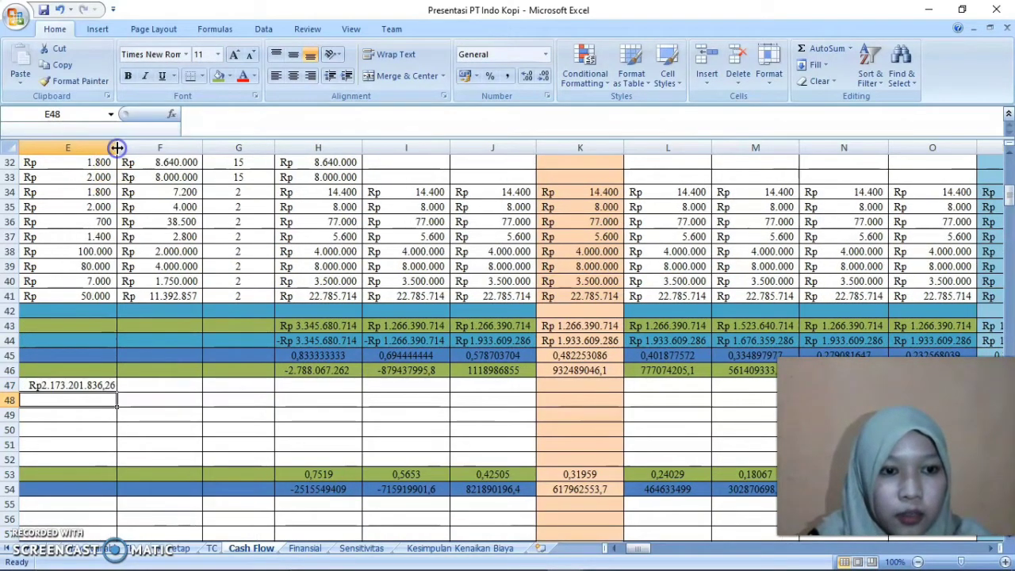
{"action": "left_click_drag", "start_coordinate": [650, 548], "coordinate": [633, 547]}
{"action": "left_click", "coordinate": [365, 385]}
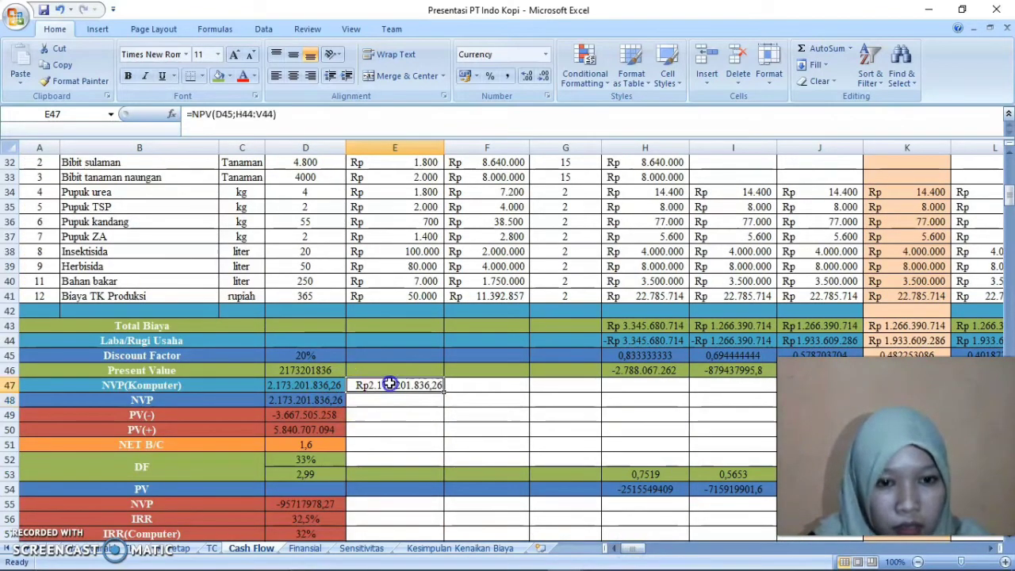
{"action": "left_click", "coordinate": [403, 400]}
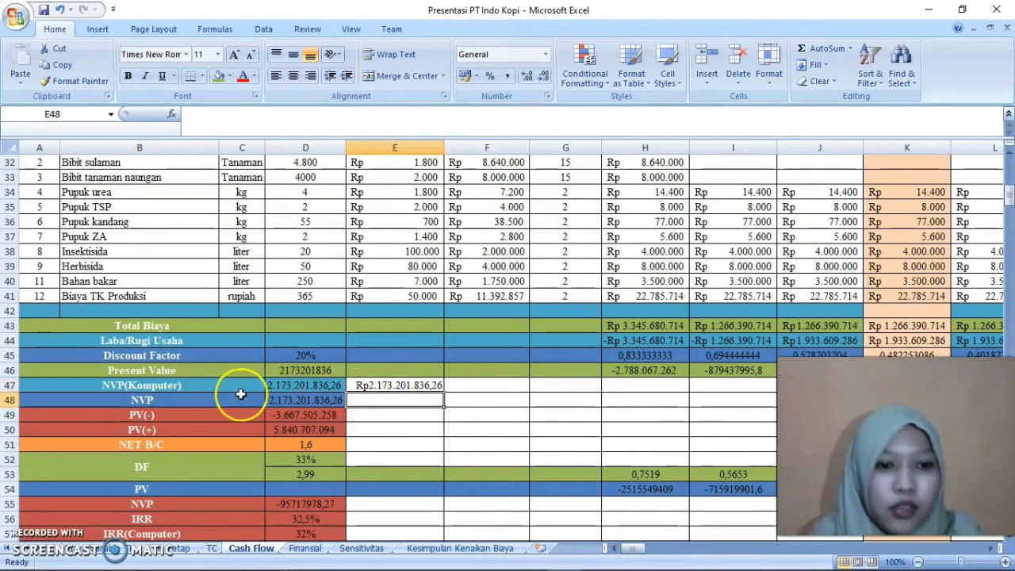
Open the NVP formula in D48 and examine the Present Value range it sums
{"action": "left_click", "coordinate": [305, 401]}
{"action": "double_click", "coordinate": [306, 401]}
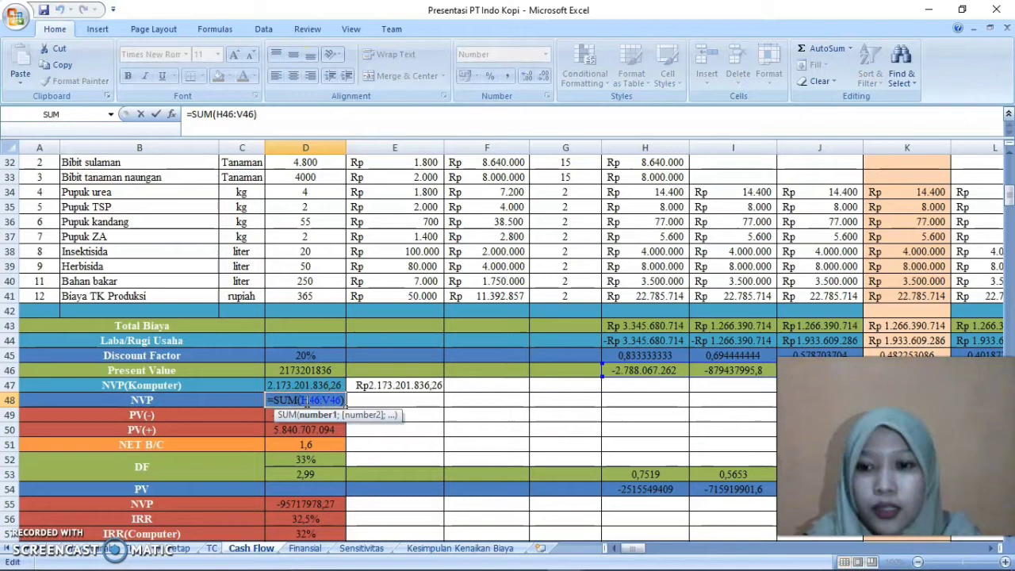
{"action": "left_click", "coordinate": [322, 401]}
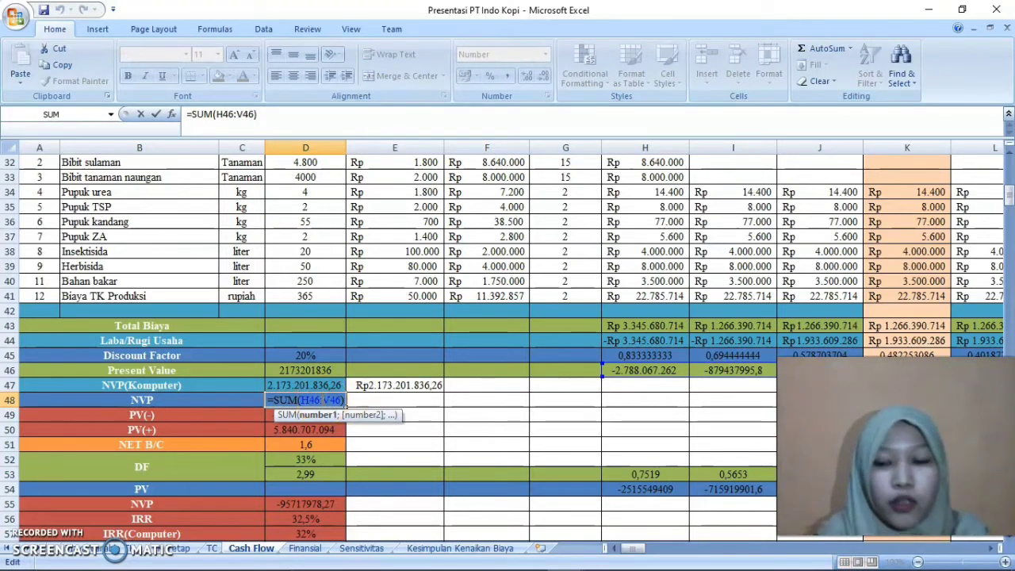
{"action": "key", "text": "Return"}
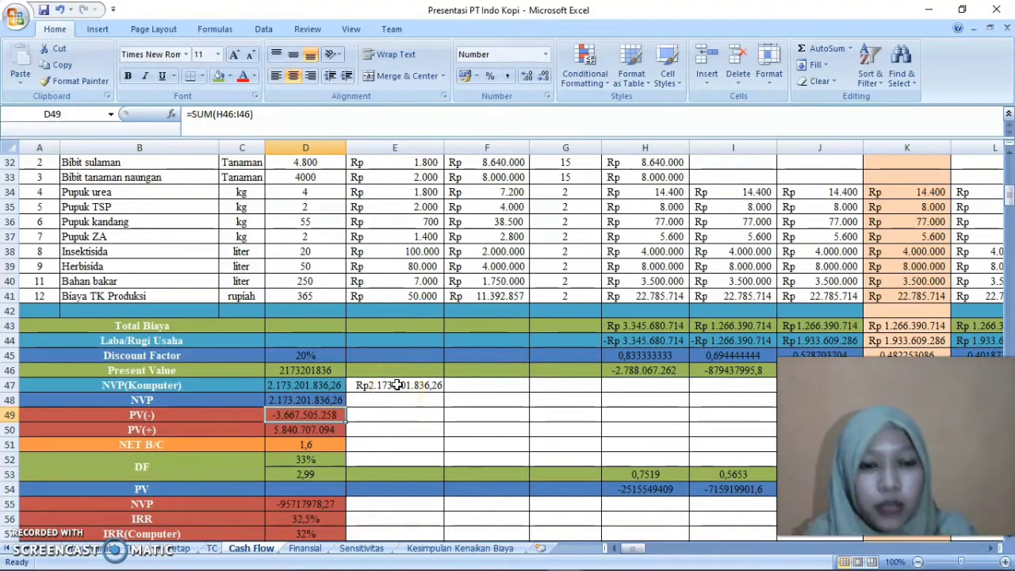
{"action": "left_click", "coordinate": [324, 400]}
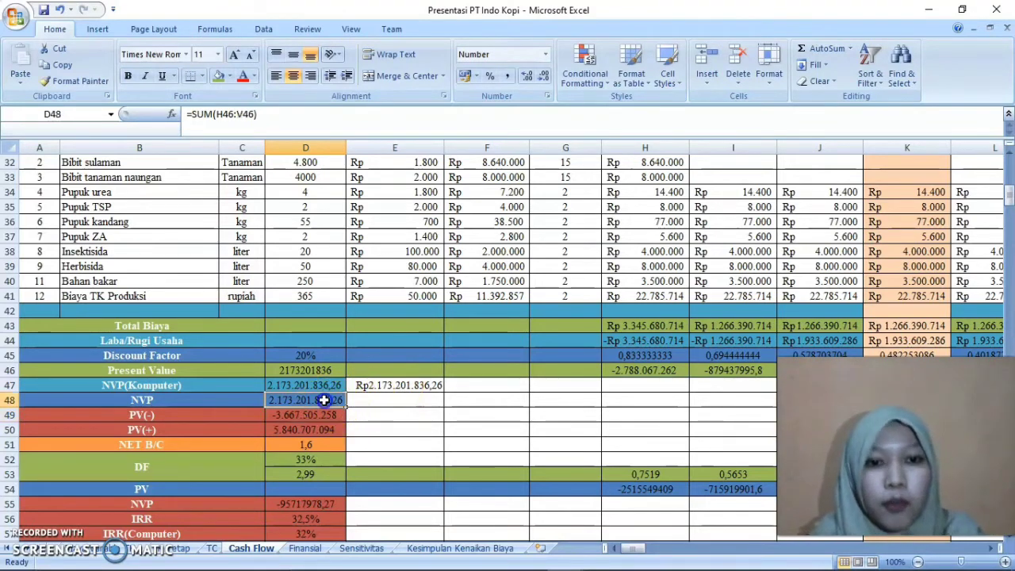
Enter =SUM(H46:V46) in E48 beside NVP and check its result against D48
{"action": "left_click", "coordinate": [367, 401]}
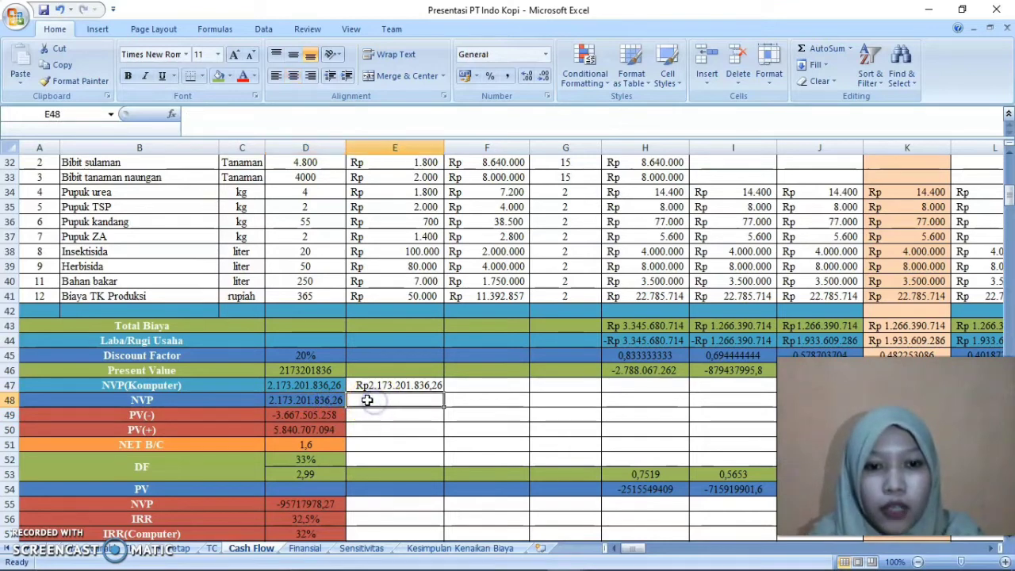
{"action": "type", "text": "="}
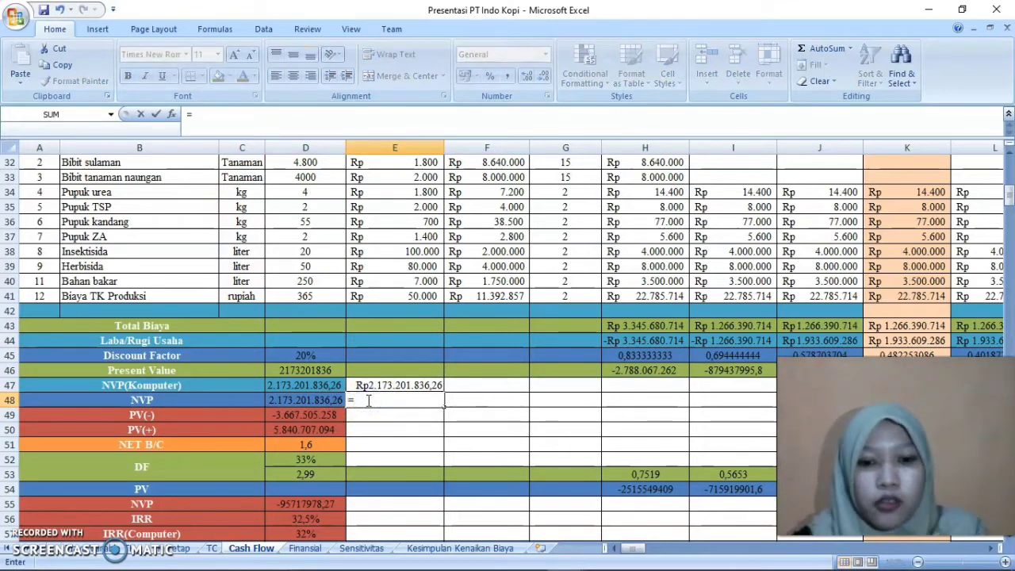
{"action": "type", "text": "Sum"}
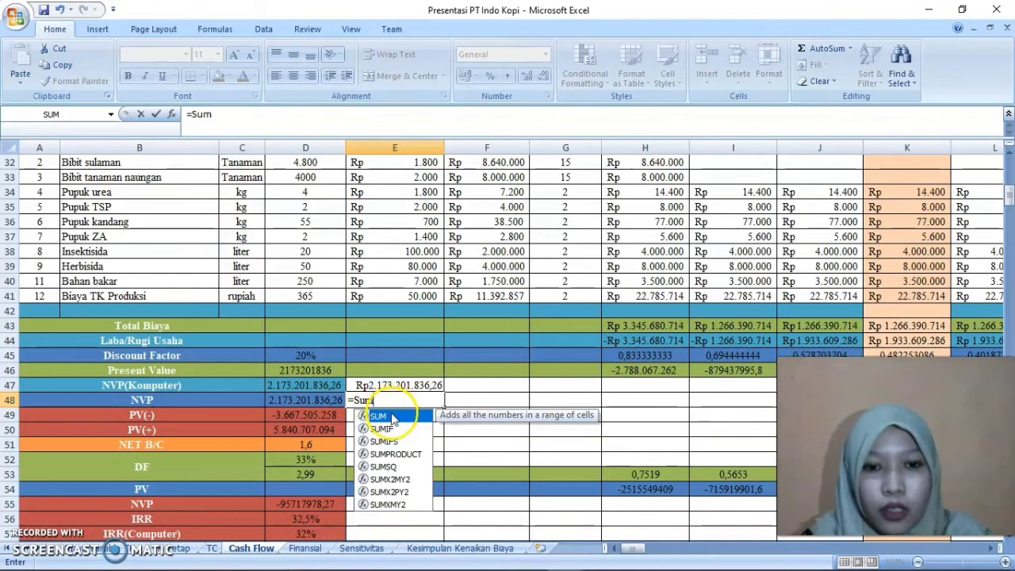
{"action": "double_click", "coordinate": [391, 418]}
{"action": "left_click_drag", "start_coordinate": [613, 367], "coordinate": [861, 371]}
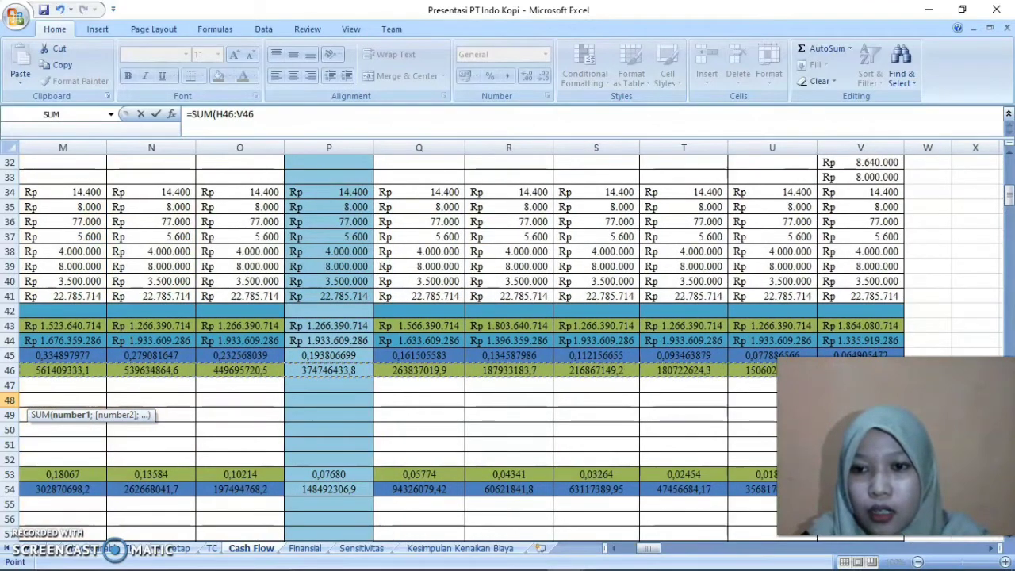
{"action": "key", "text": "Return"}
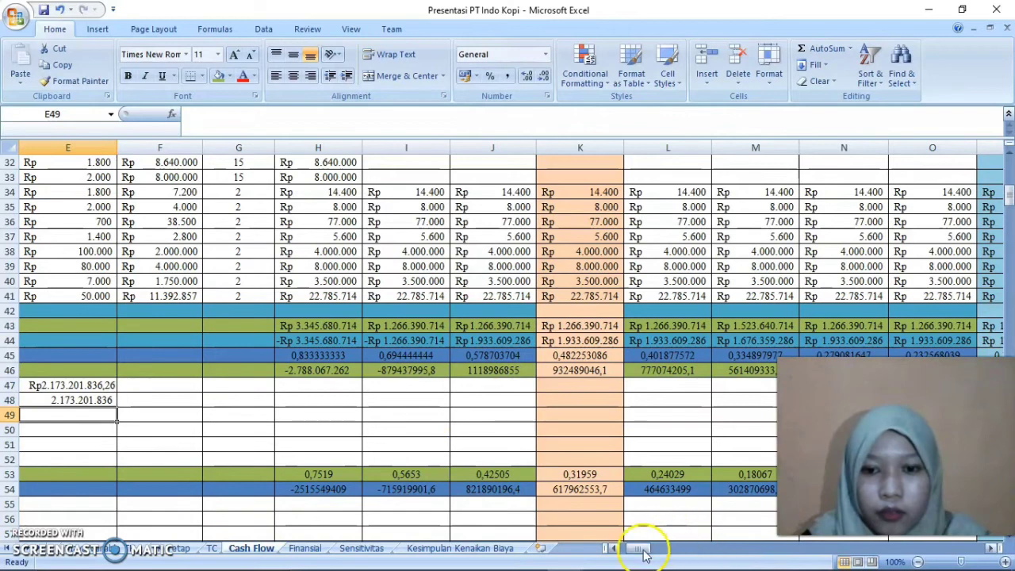
{"action": "left_click_drag", "start_coordinate": [641, 548], "coordinate": [611, 553]}
{"action": "left_click", "coordinate": [333, 419]}
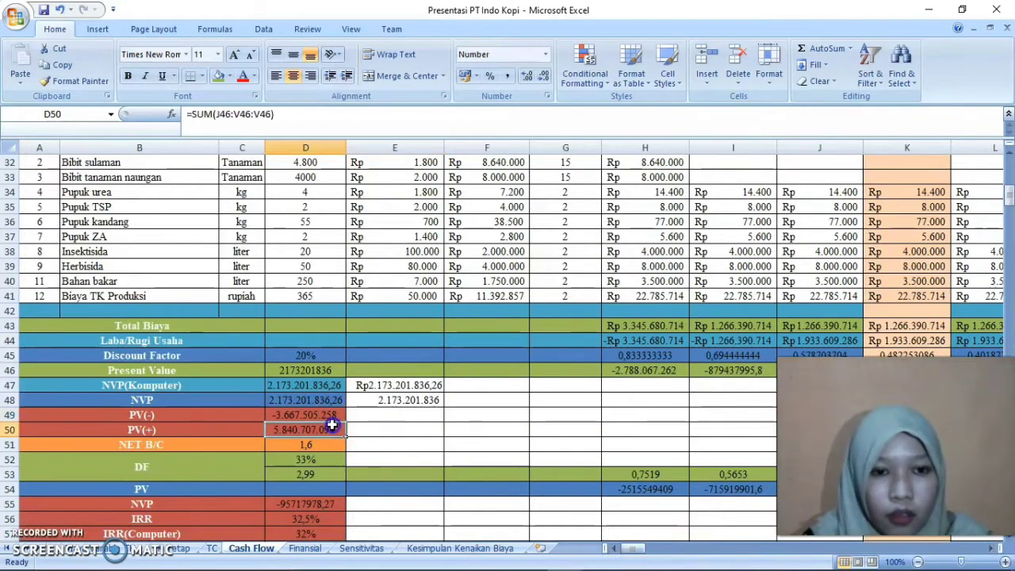
{"action": "left_click", "coordinate": [397, 415]}
{"action": "left_click", "coordinate": [400, 400]}
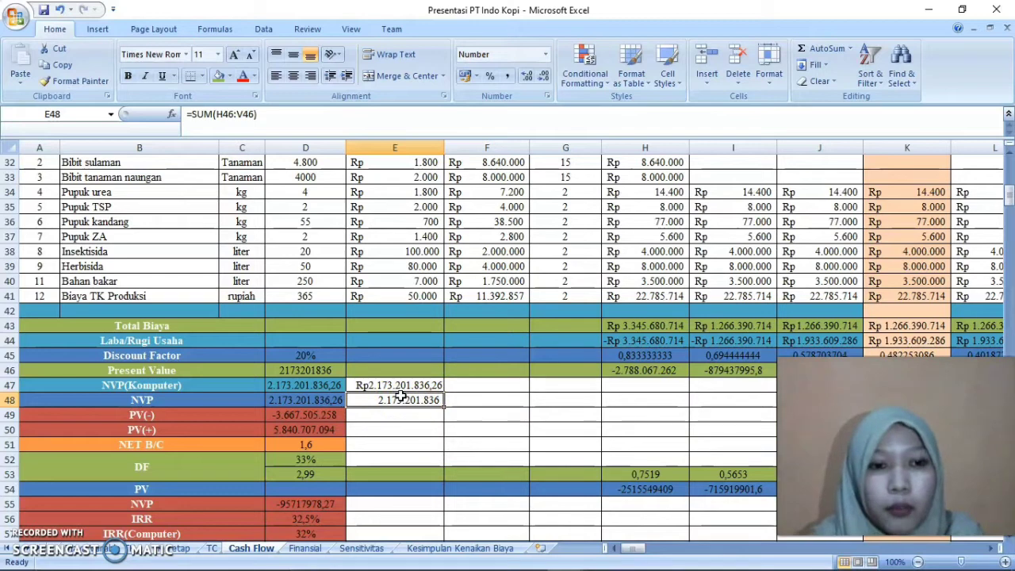
{"action": "left_click", "coordinate": [405, 432]}
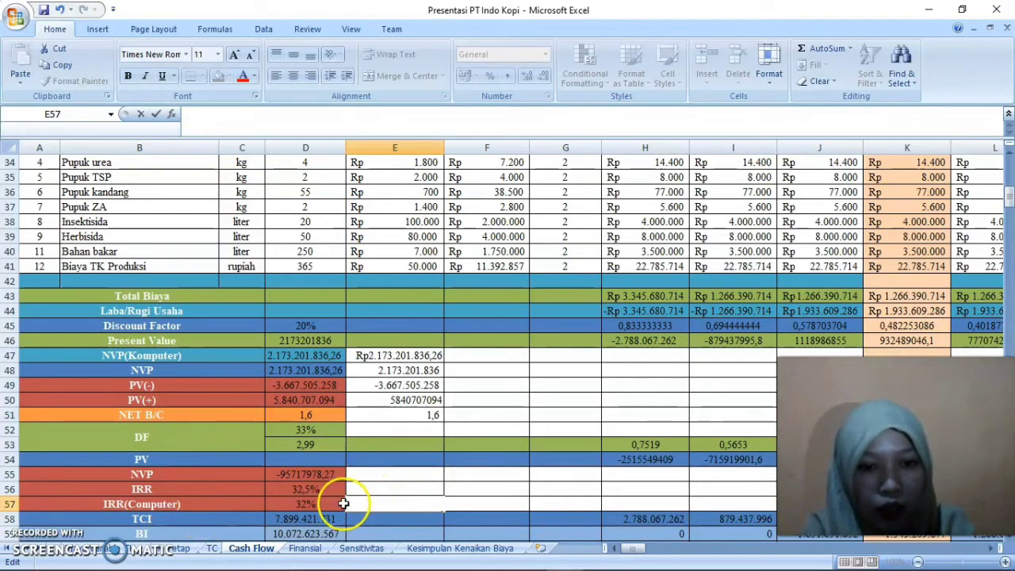
Enter the IRR formula =20%+(D46/(D46-D55)*(D52-D45)) in E57, accepting the proposed closing-bracket correction
{"action": "type", "text": "=20%+("}
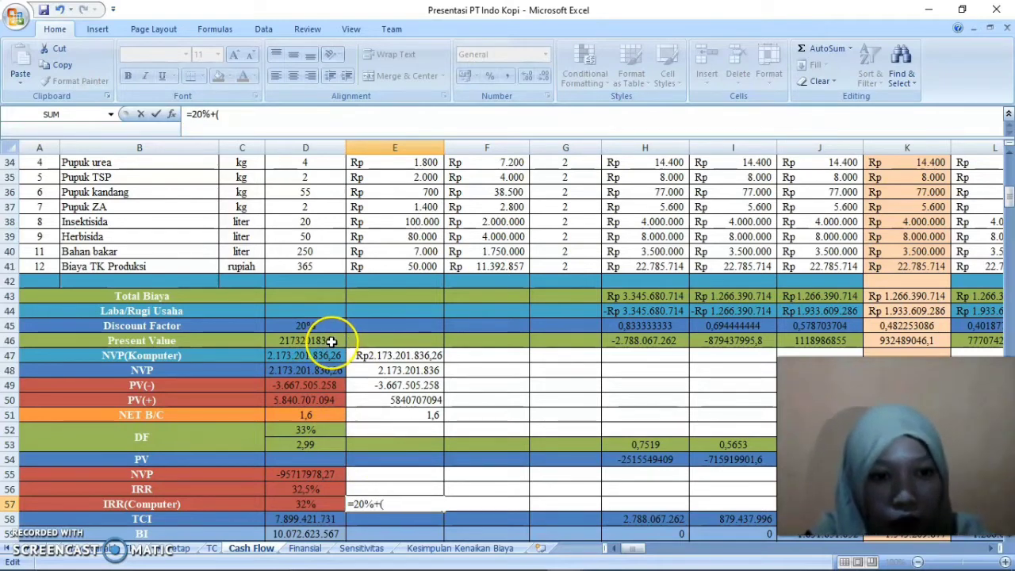
{"action": "left_click", "coordinate": [326, 340]}
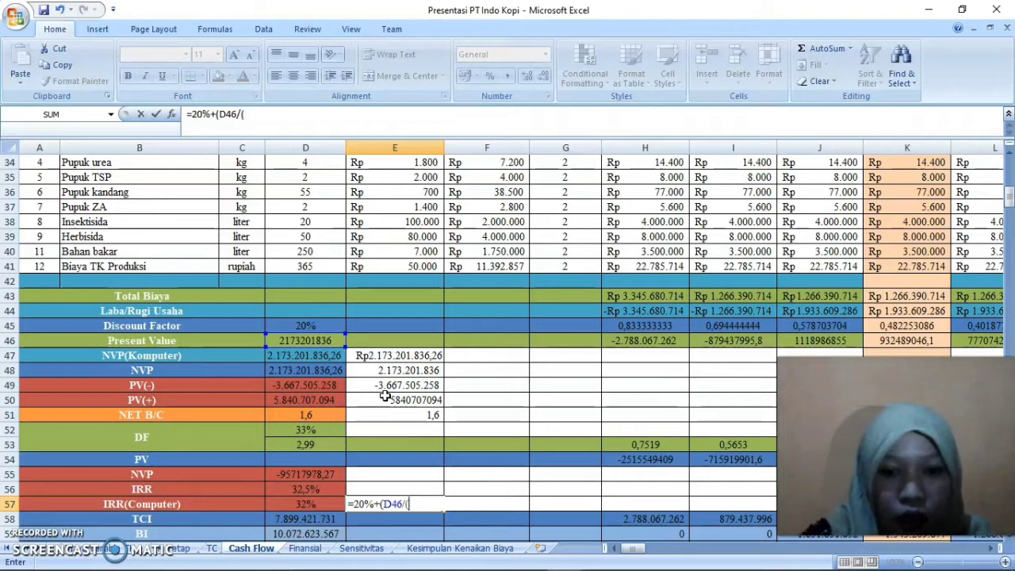
{"action": "left_click", "coordinate": [330, 340]}
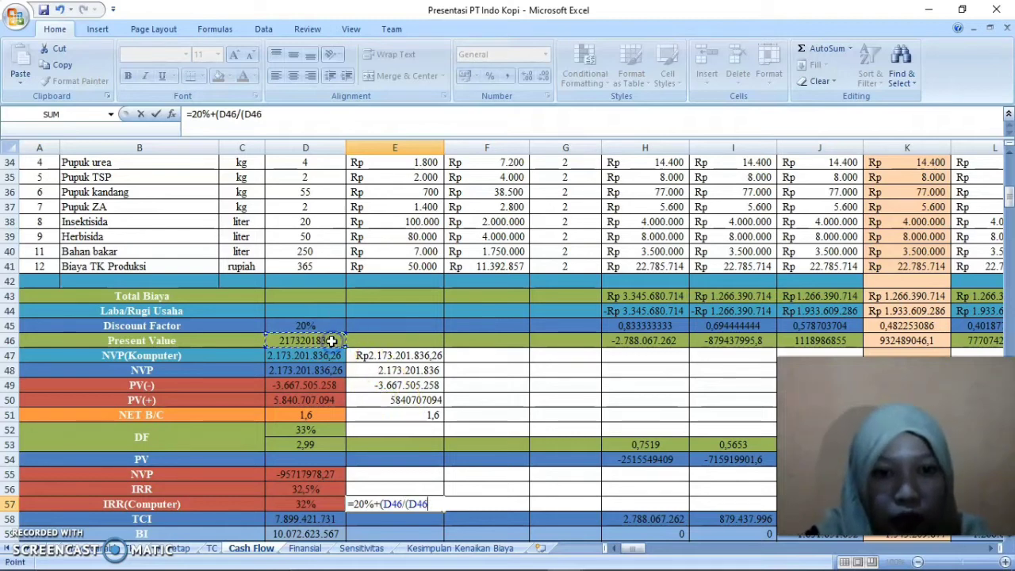
{"action": "type", "text": "-"}
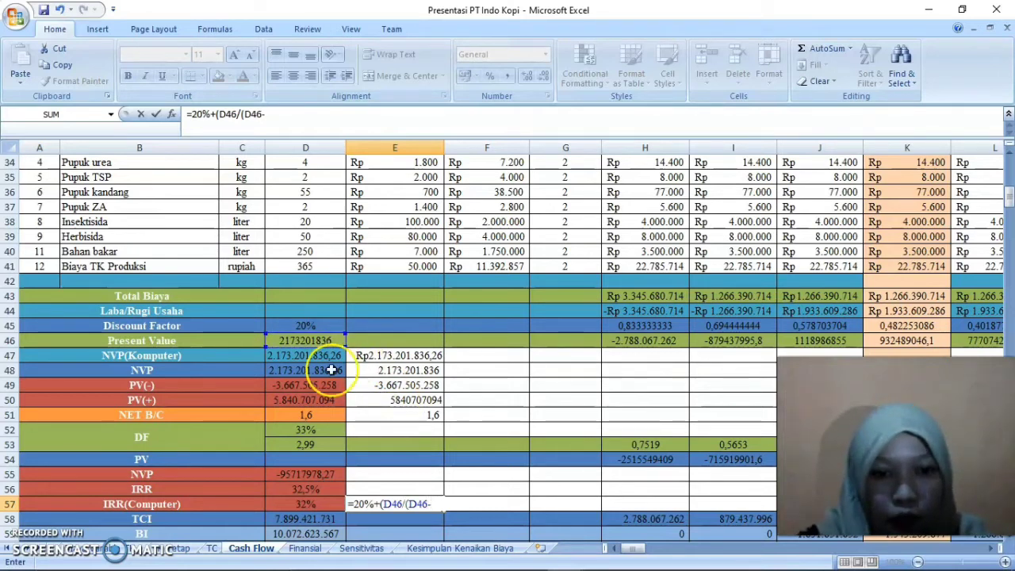
{"action": "left_click", "coordinate": [321, 474]}
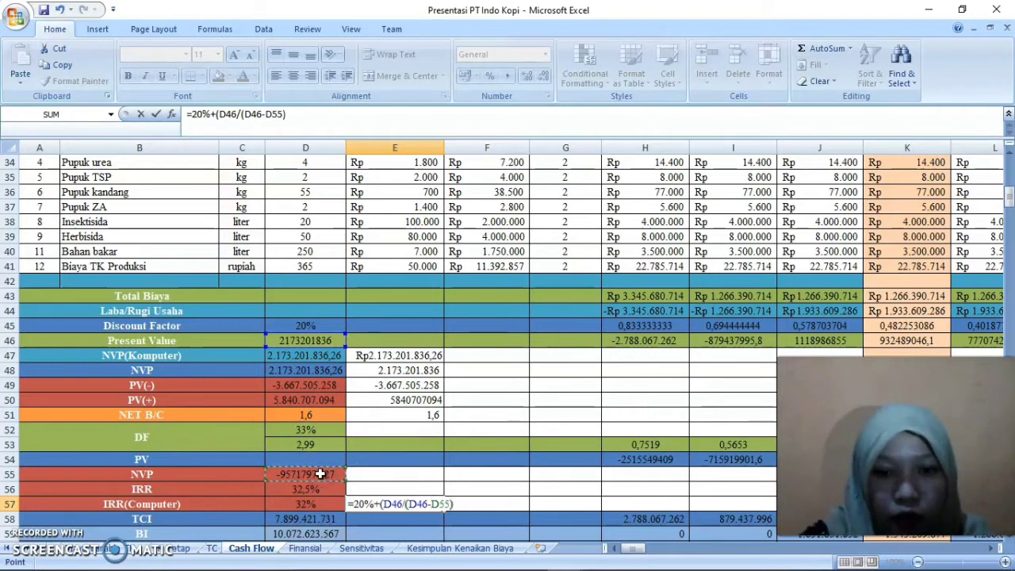
{"action": "type", "text": ")*"}
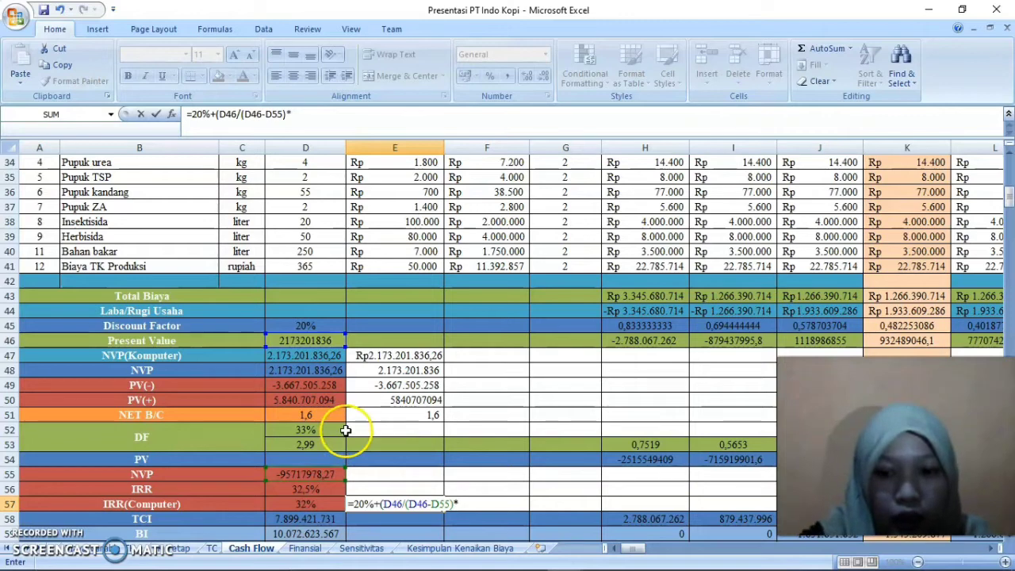
{"action": "type", "text": "("}
{"action": "left_click", "coordinate": [309, 429]}
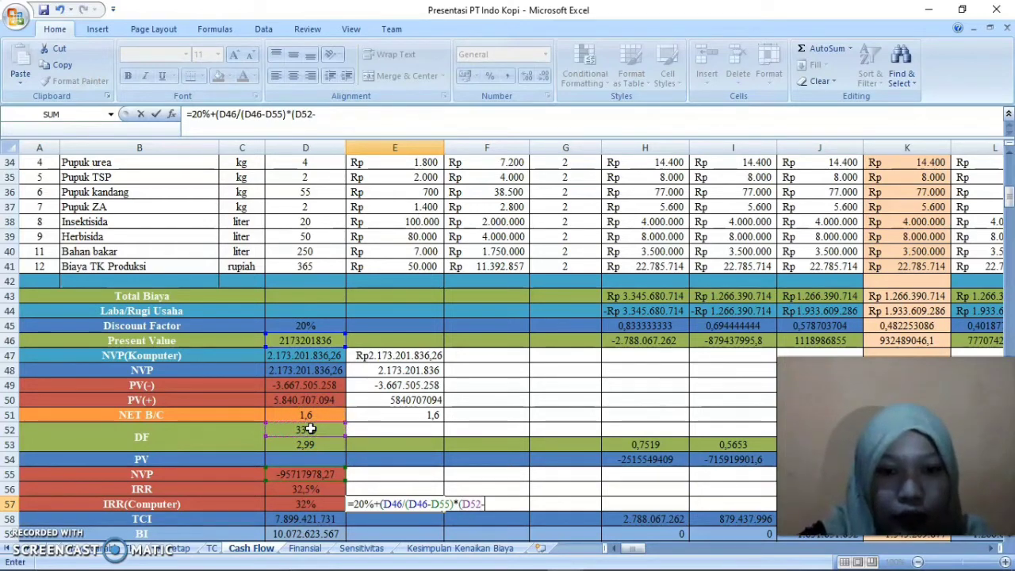
{"action": "type", "text": "-"}
{"action": "left_click", "coordinate": [311, 325]}
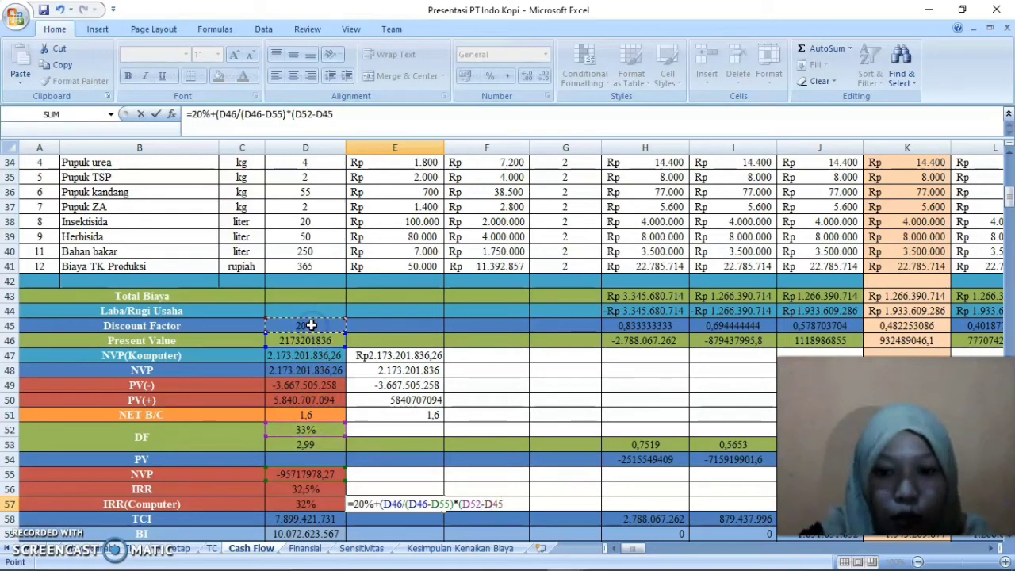
{"action": "type", "text": ")"}
{"action": "key", "text": "Return"}
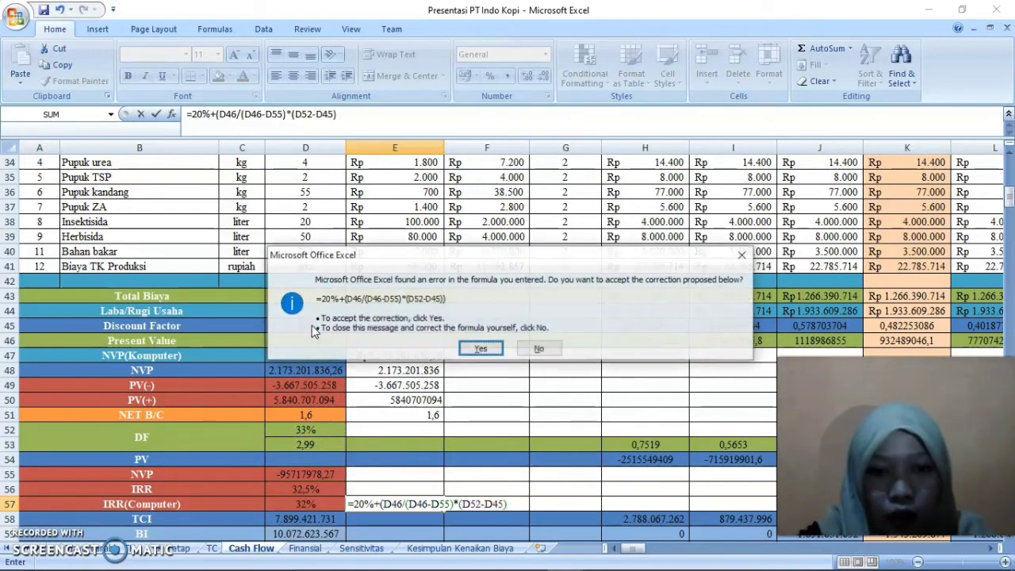
{"action": "key", "text": "Return"}
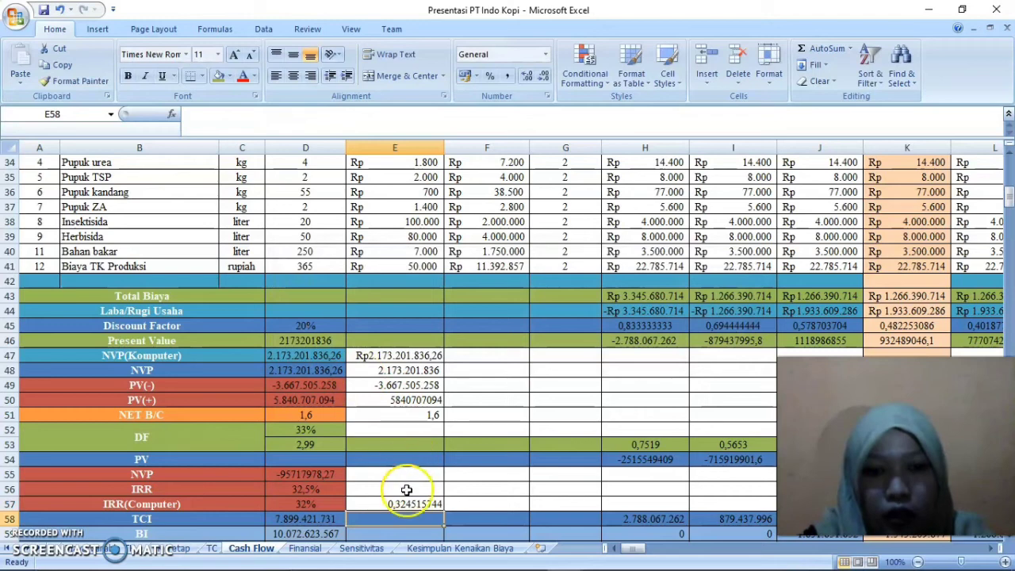
Format the IRR result in E57 as a percentage and move it up to E56 in the IRR row
{"action": "left_click", "coordinate": [405, 501]}
{"action": "left_click", "coordinate": [490, 75]}
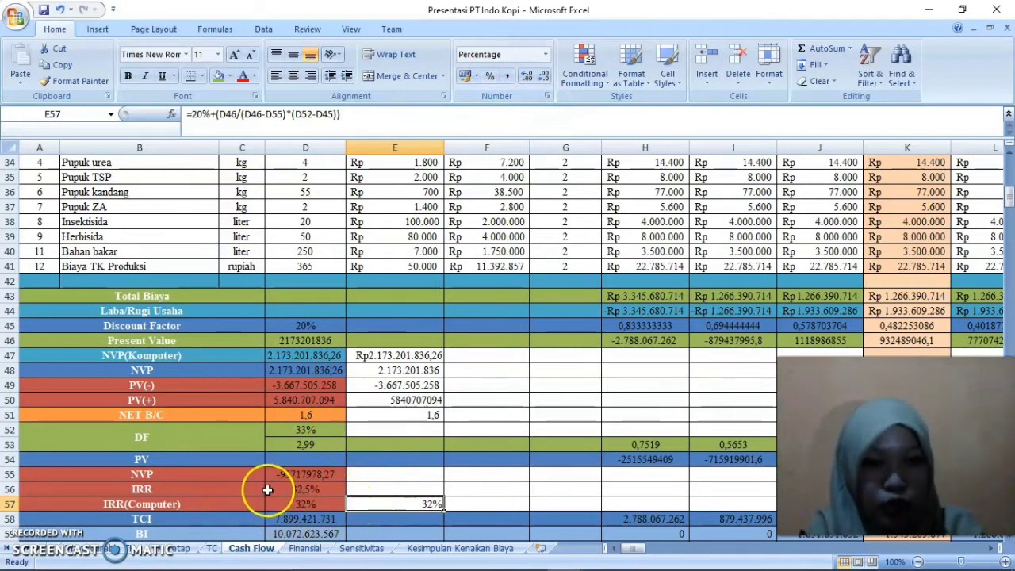
{"action": "left_click_drag", "start_coordinate": [397, 503], "coordinate": [394, 487]}
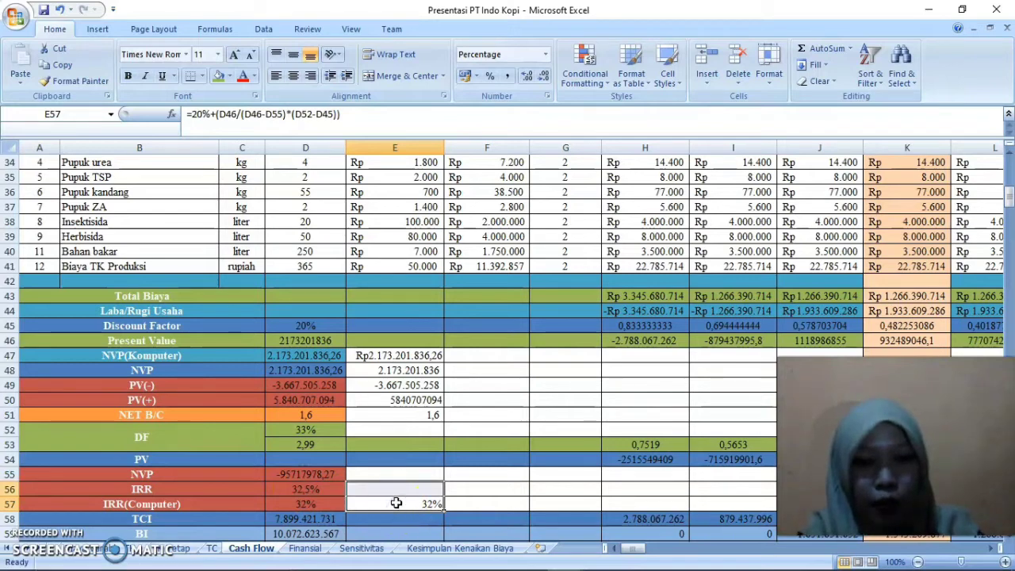
{"action": "key", "text": "ctrl+c"}
{"action": "left_click", "coordinate": [386, 486]}
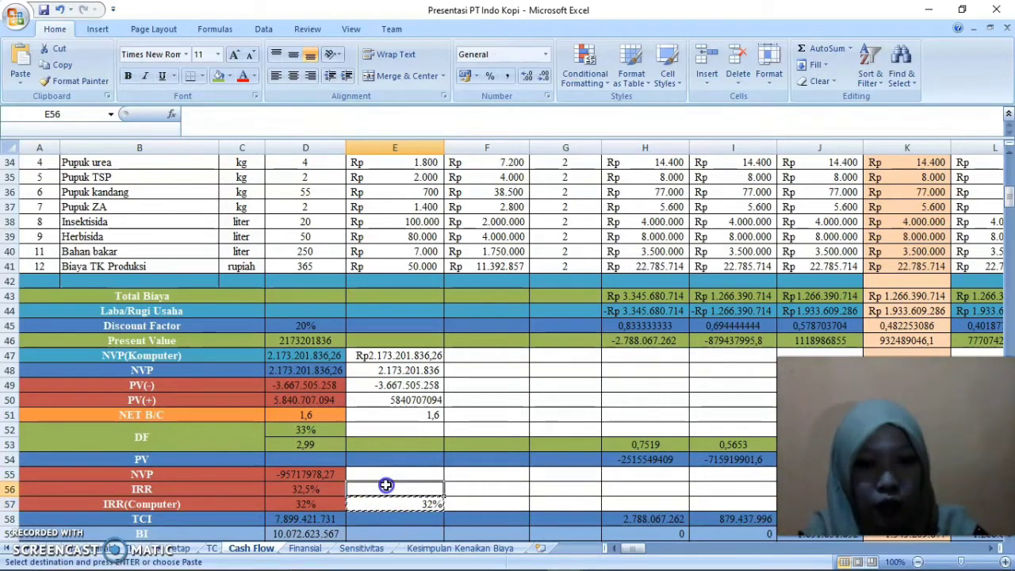
{"action": "key", "text": "ctrl+v"}
{"action": "left_click", "coordinate": [392, 500]}
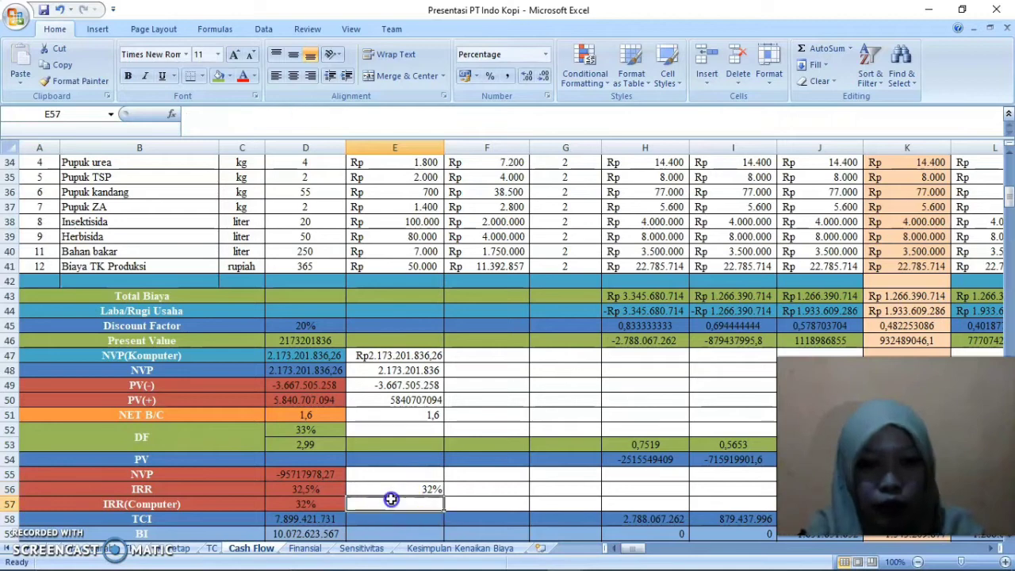
Open the IRR(Computer) formula in D57 and examine its values range and guess argument
{"action": "double_click", "coordinate": [317, 511]}
{"action": "double_click", "coordinate": [318, 505]}
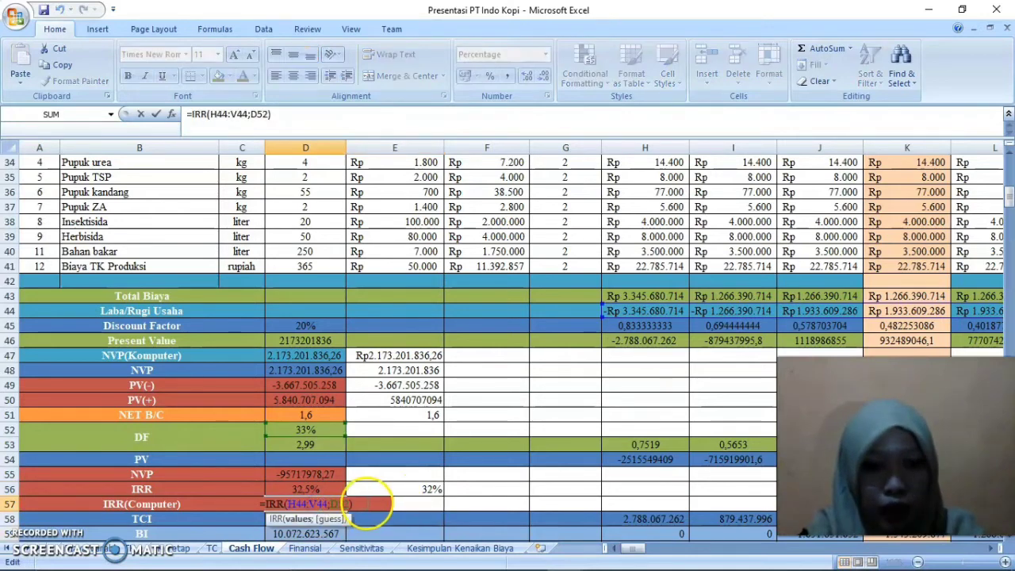
{"action": "left_click", "coordinate": [305, 500]}
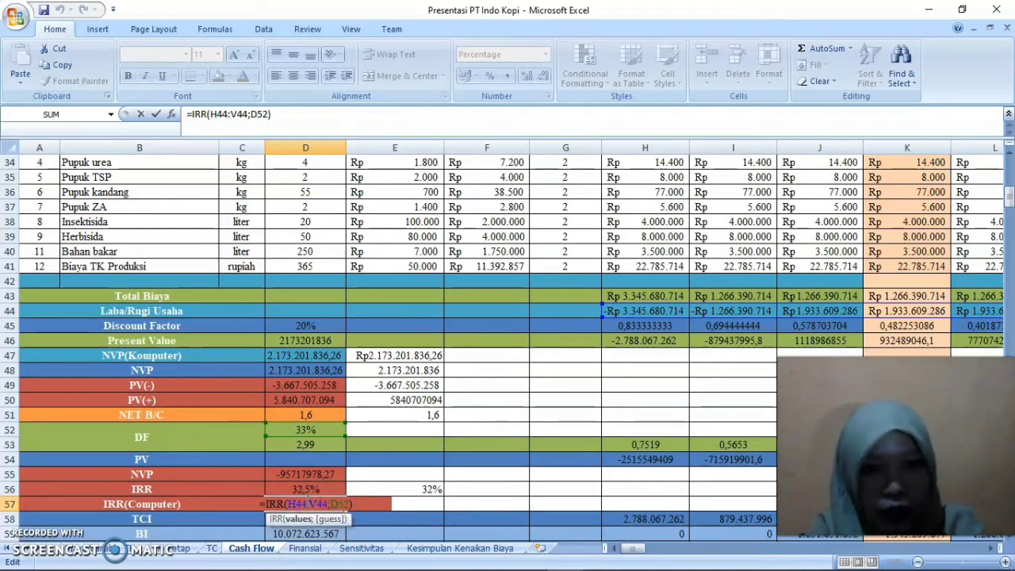
{"action": "left_click", "coordinate": [338, 503]}
{"action": "left_click", "coordinate": [352, 503]}
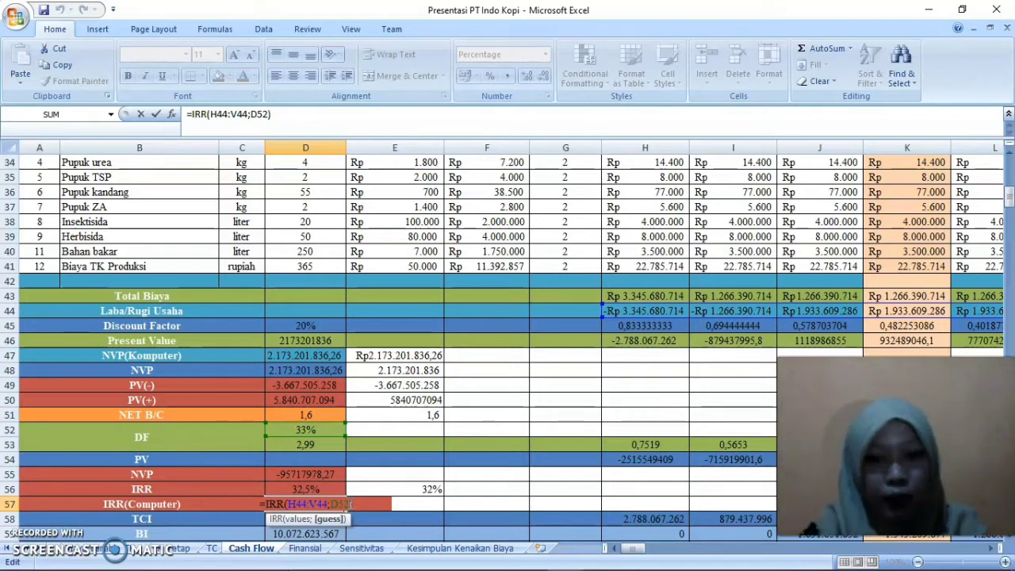
{"action": "key", "text": "Return"}
Start an IRR function in E57 beside the IRR(Computer) result
{"action": "left_click", "coordinate": [370, 505]}
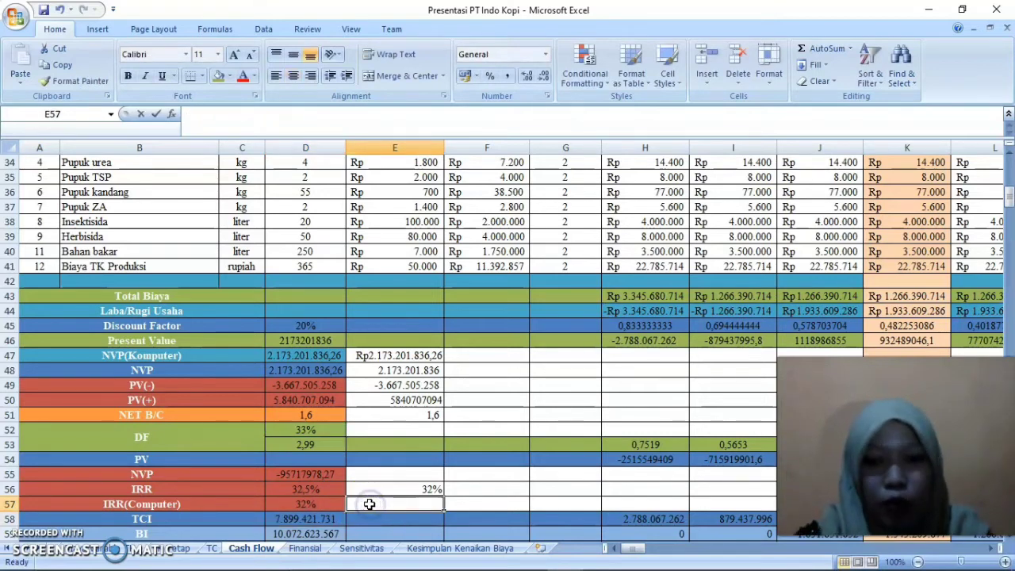
{"action": "type", "text": "=IRR"}
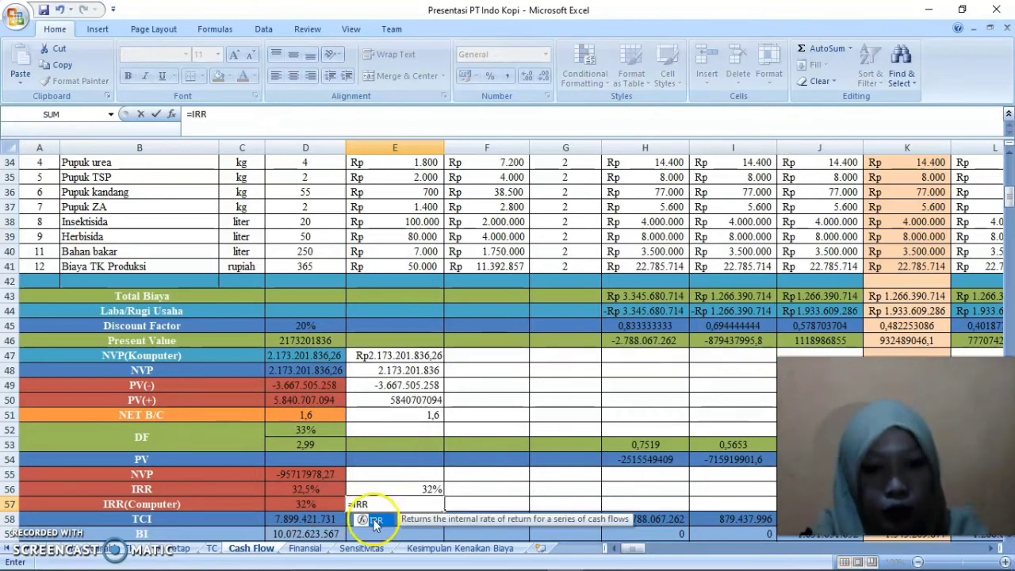
{"action": "double_click", "coordinate": [374, 521]}
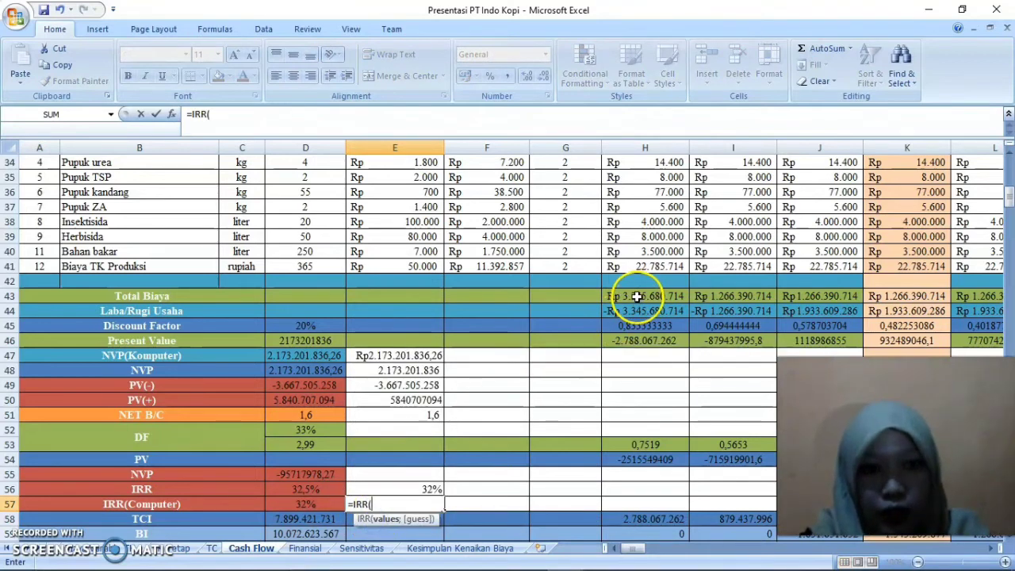
{"action": "left_click_drag", "start_coordinate": [635, 283], "coordinate": [949, 282]}
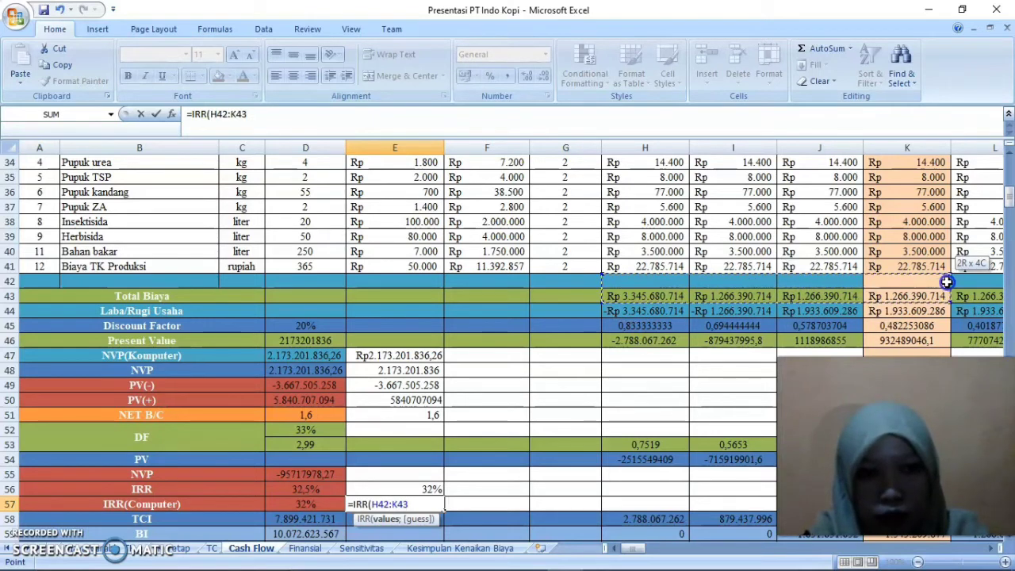
{"action": "left_click_drag", "start_coordinate": [626, 298], "coordinate": [627, 315]}
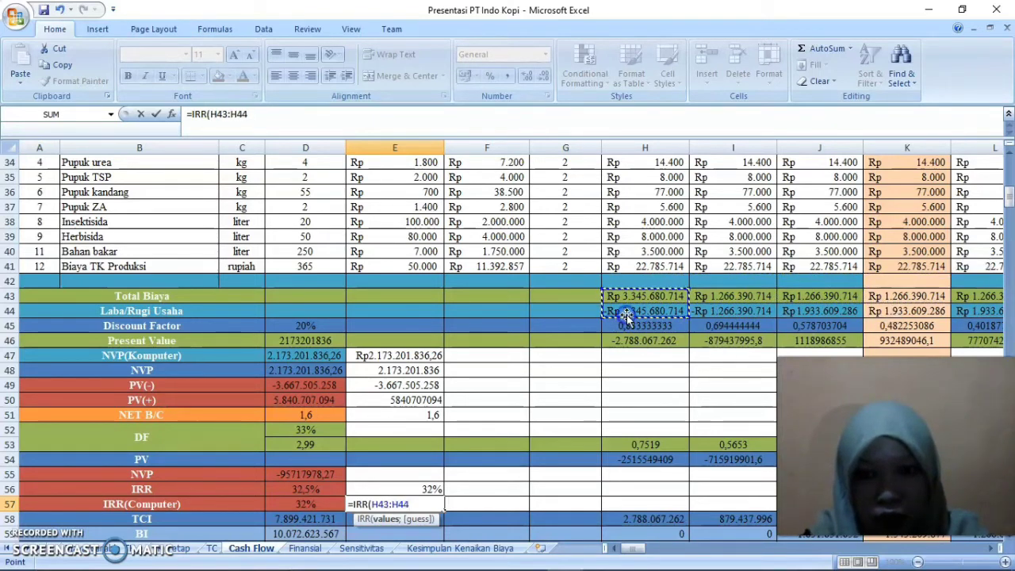
{"action": "key", "text": "BackSpace"}
{"action": "key", "text": "BackSpace"}
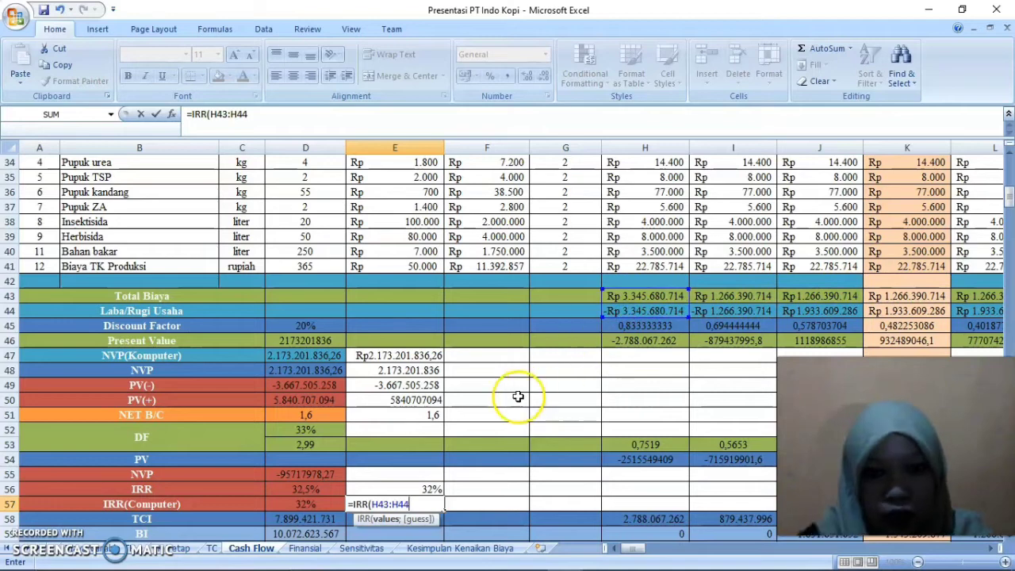
{"action": "key", "text": "BackSpace"}
{"action": "key", "text": "BackSpace"}
{"action": "key", "text": "BackSpace"}
{"action": "key", "text": "BackSpace"}
{"action": "key", "text": "BackSpace"}
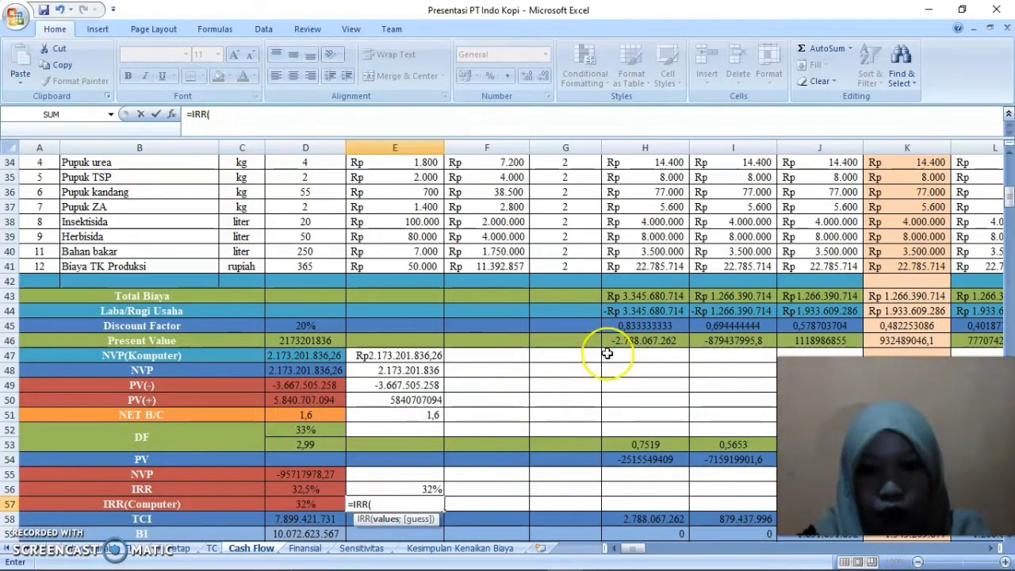
Complete the E57 formula as =IRR(H44:V44;D52), using the Laba/Rugi Usaha row as values and the DF rate as guess
{"action": "left_click_drag", "start_coordinate": [650, 310], "coordinate": [897, 306]}
{"action": "type", "text": ";"}
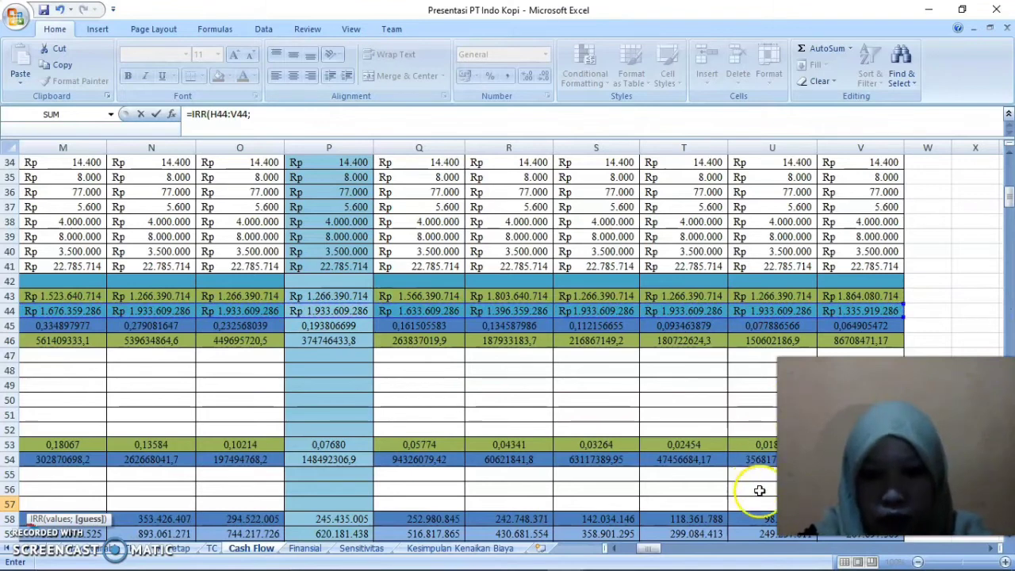
{"action": "left_click", "coordinate": [631, 549]}
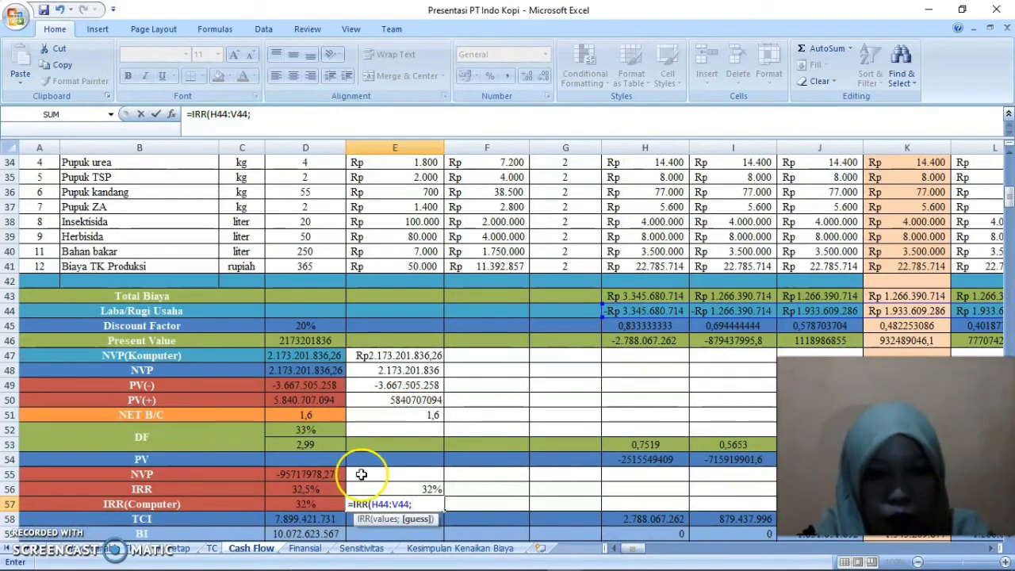
{"action": "left_click", "coordinate": [318, 429]}
{"action": "key", "text": "Return"}
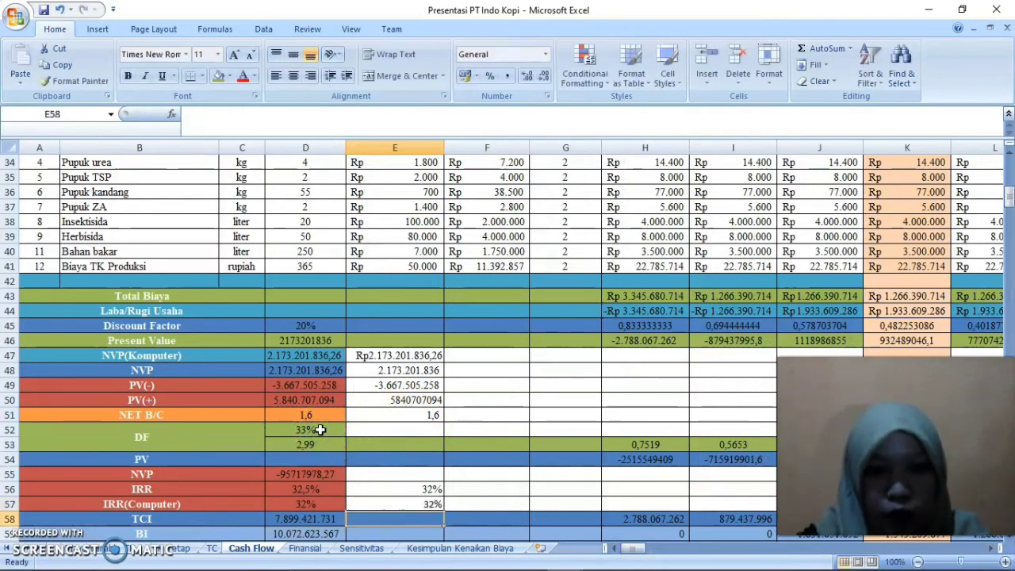
Compare the IRR results in E57, D56 and E56, and check the formula behind E56
{"action": "left_click", "coordinate": [413, 505]}
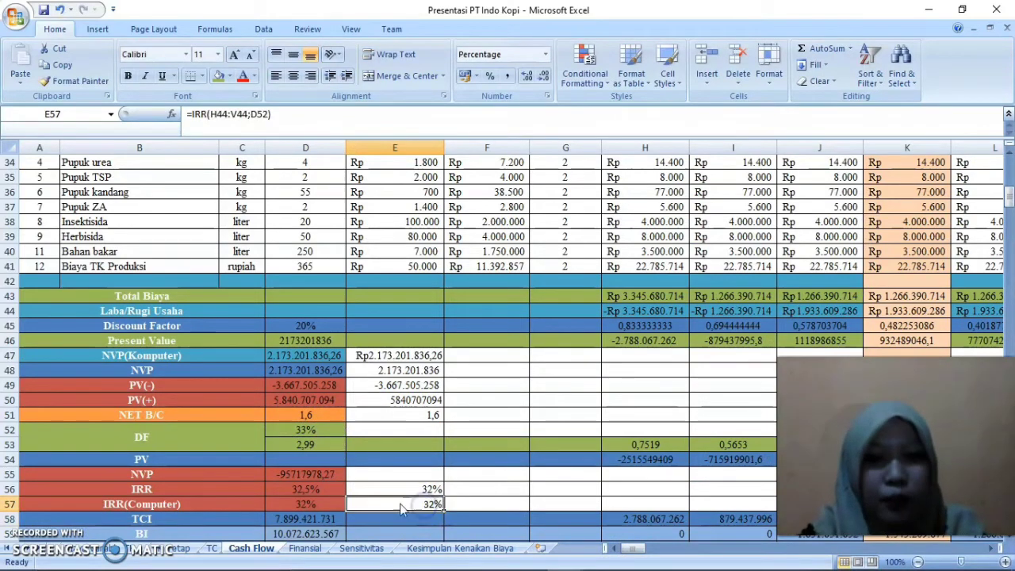
{"action": "left_click", "coordinate": [325, 491]}
{"action": "left_click", "coordinate": [418, 493]}
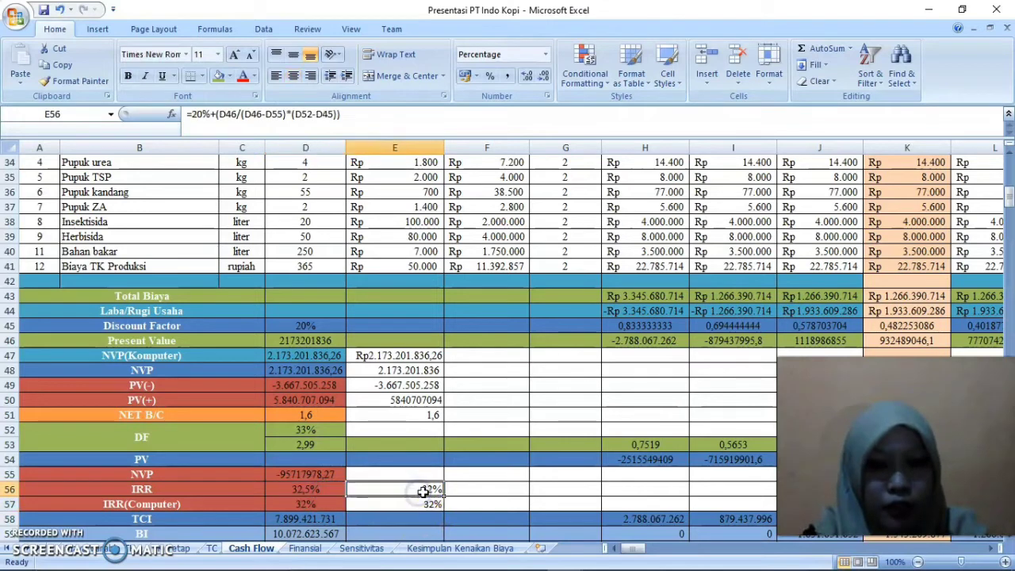
{"action": "double_click", "coordinate": [418, 493]}
{"action": "key", "text": "Return"}
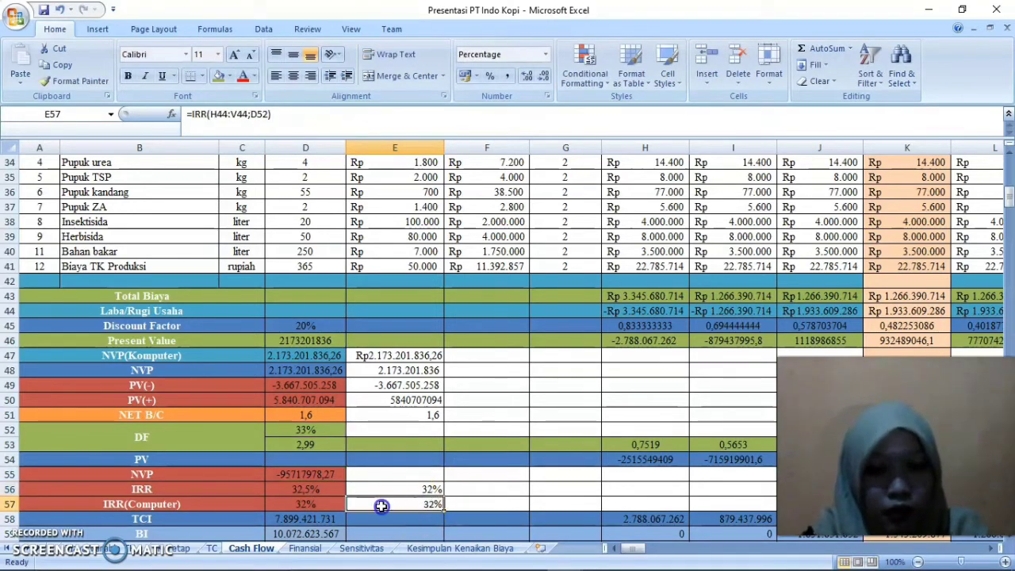
Go to the TCI row and examine the SUM formula in D58 and the range it adds up
{"action": "key", "text": "Down"}
{"action": "key", "text": "Down"}
{"action": "key", "text": "Down"}
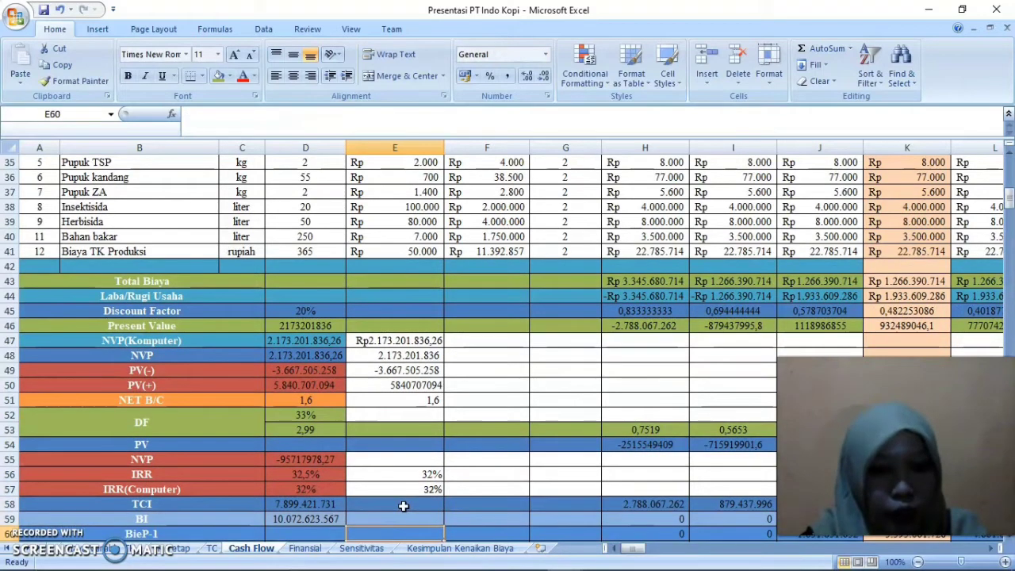
{"action": "key", "text": "Down"}
{"action": "left_click", "coordinate": [218, 488]}
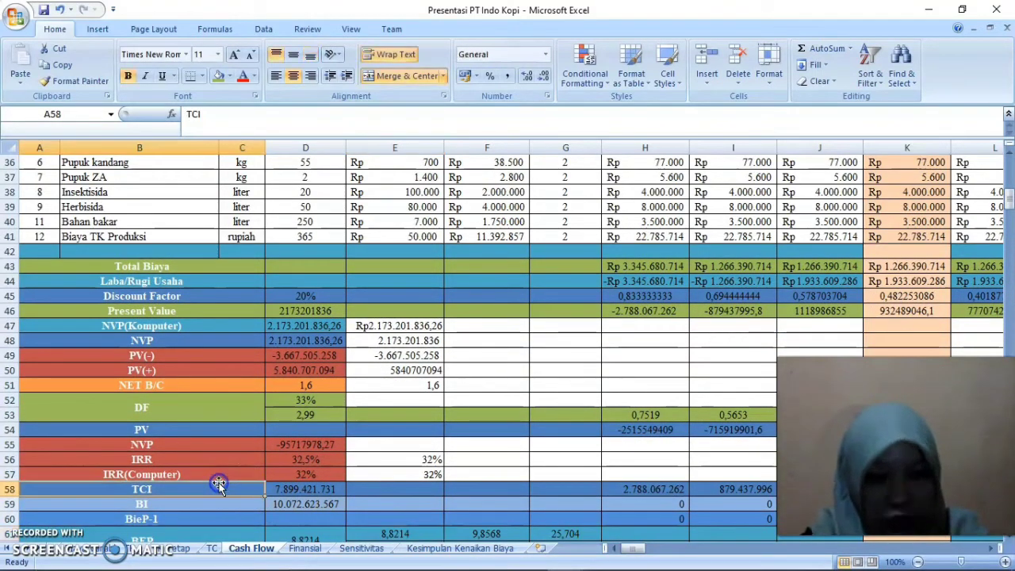
{"action": "double_click", "coordinate": [289, 486]}
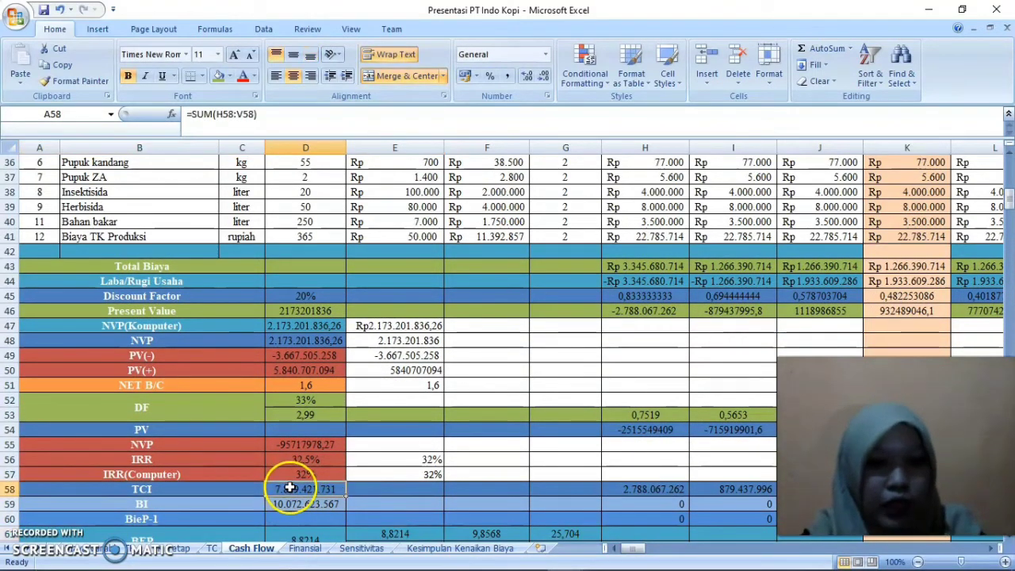
{"action": "left_click", "coordinate": [335, 490]}
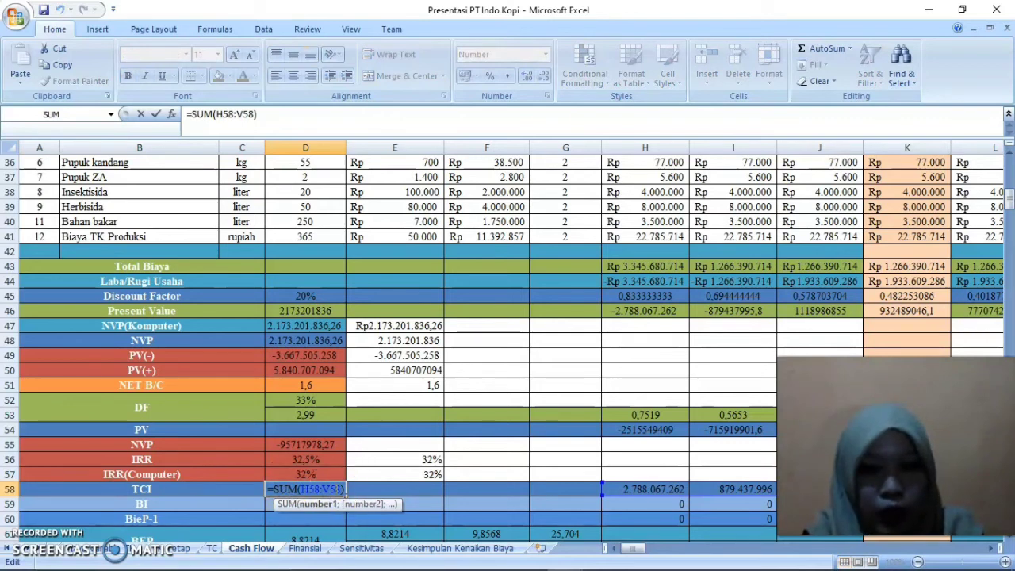
{"action": "key", "text": "Return"}
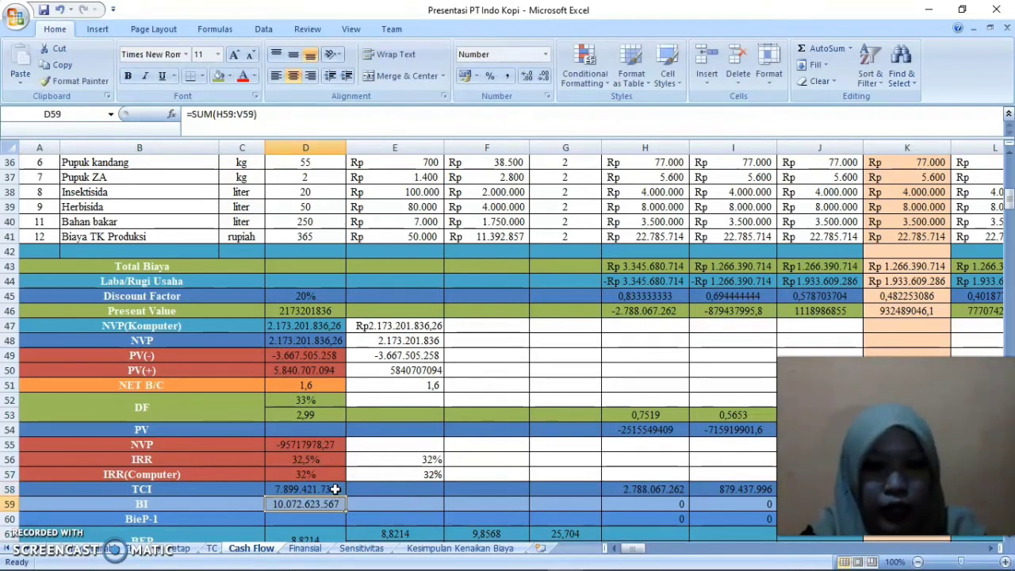
Examine the first-year TCI formula in H58 and the Total Biaya and Discount Factor cells it multiplies
{"action": "double_click", "coordinate": [645, 490]}
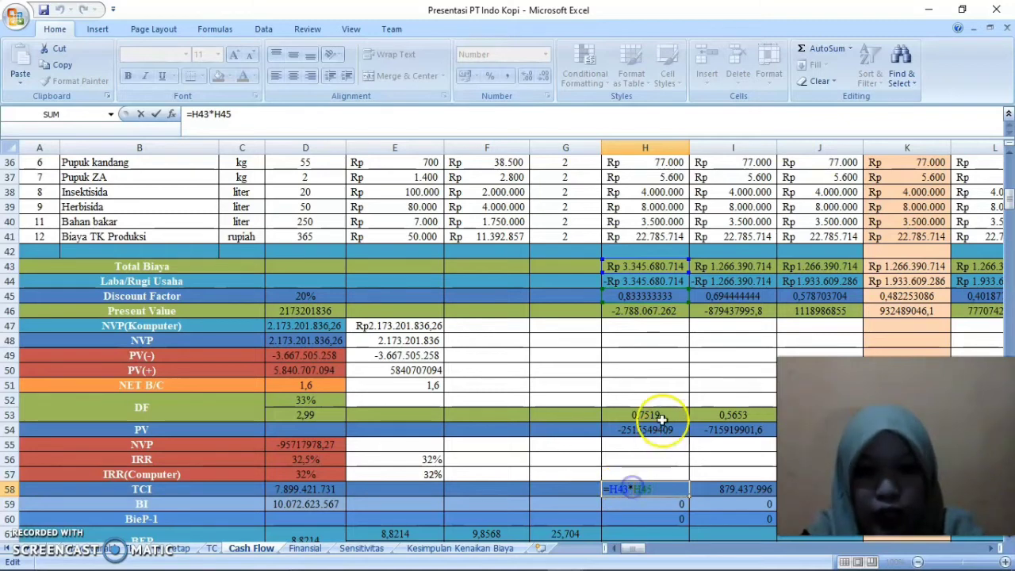
{"action": "key", "text": "Return"}
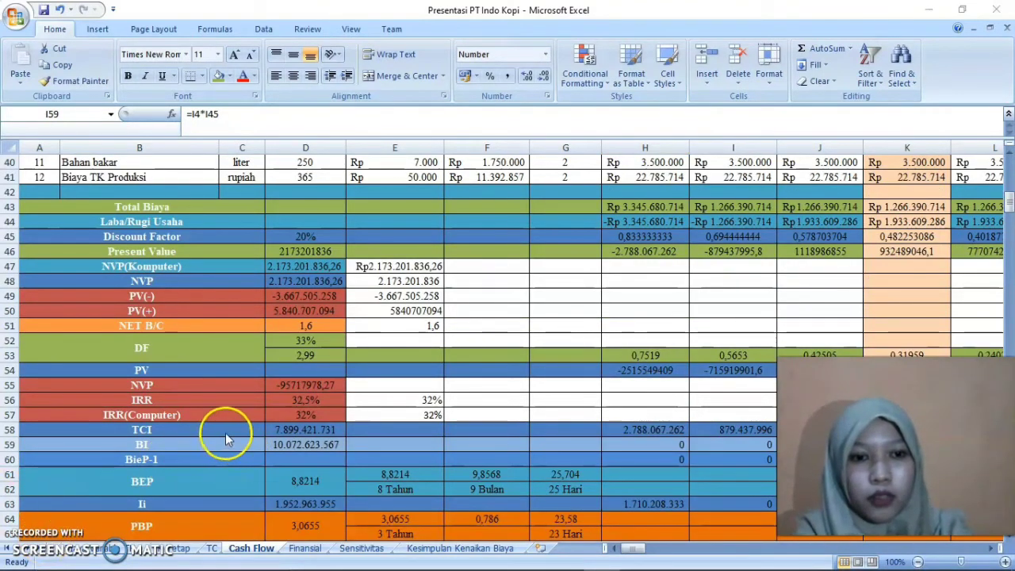
{"action": "left_click", "coordinate": [226, 433]}
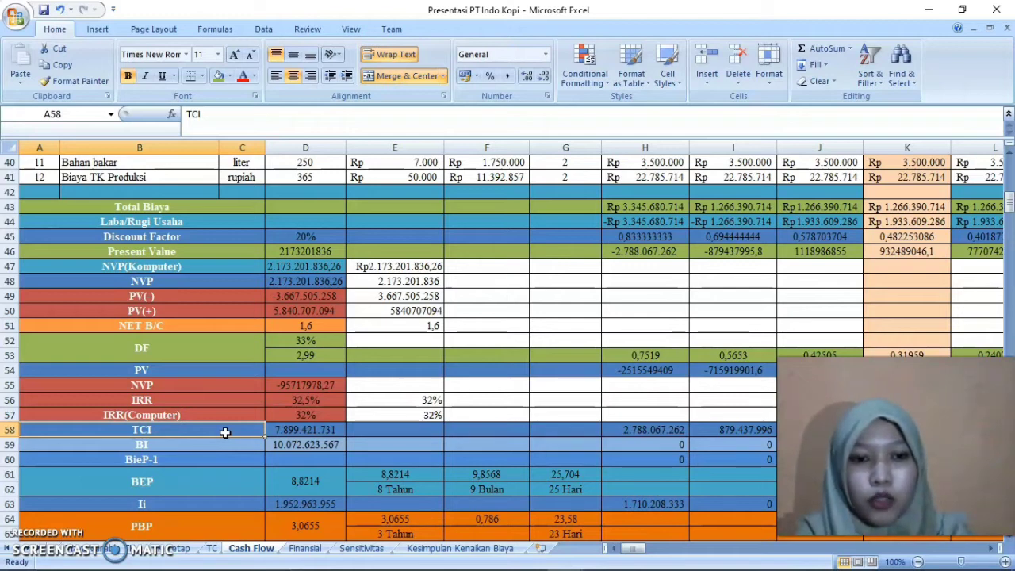
{"action": "left_click", "coordinate": [650, 432]}
{"action": "double_click", "coordinate": [669, 432]}
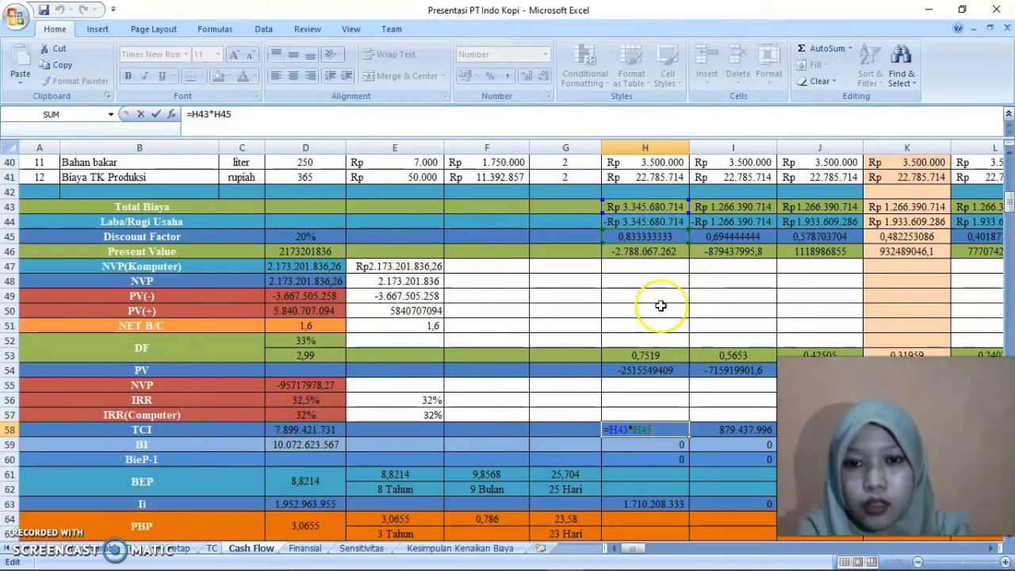
{"action": "key", "text": "Return"}
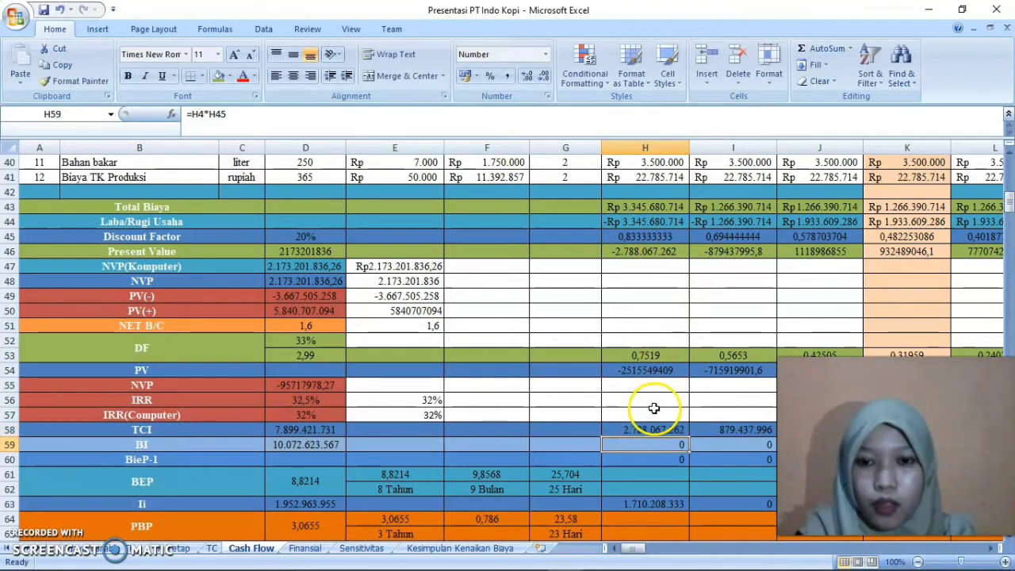
Enter the product formula =H43*H44 in H57, directly above the first-year TCI value
{"action": "left_click", "coordinate": [639, 412]}
{"action": "type", "text": "="}
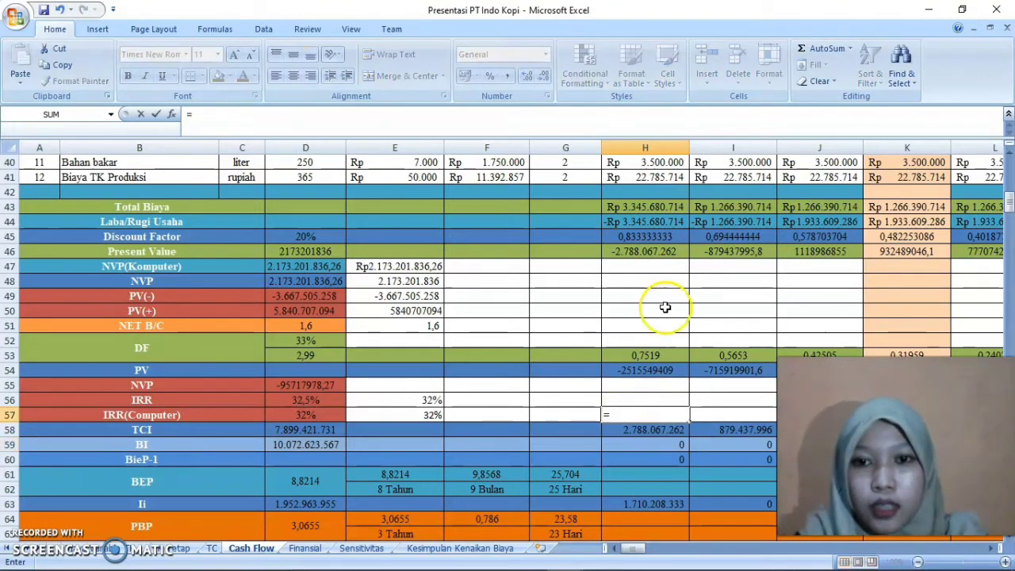
{"action": "left_click", "coordinate": [656, 206]}
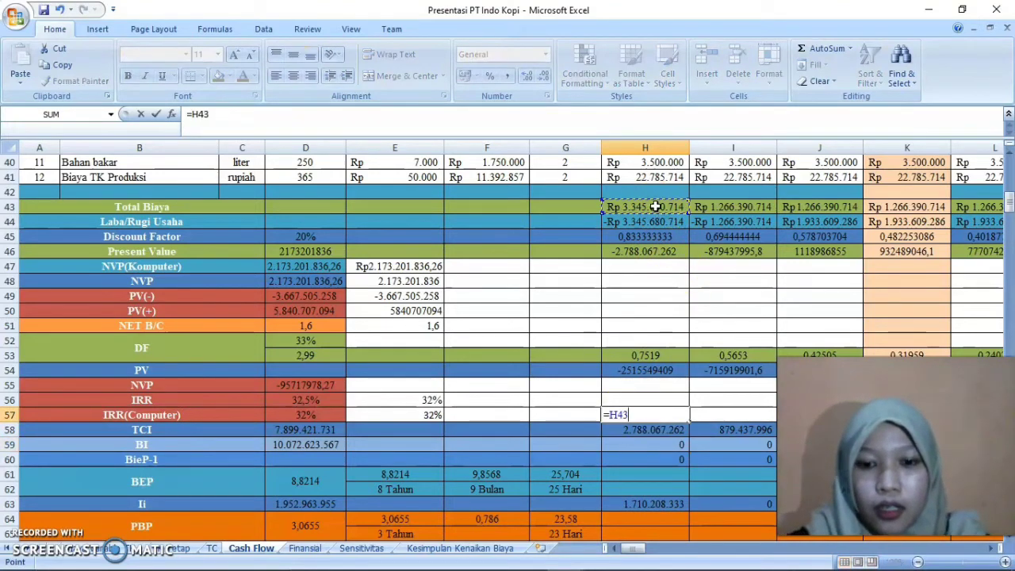
{"action": "type", "text": "*"}
{"action": "left_click", "coordinate": [658, 235]}
{"action": "key", "text": "Return"}
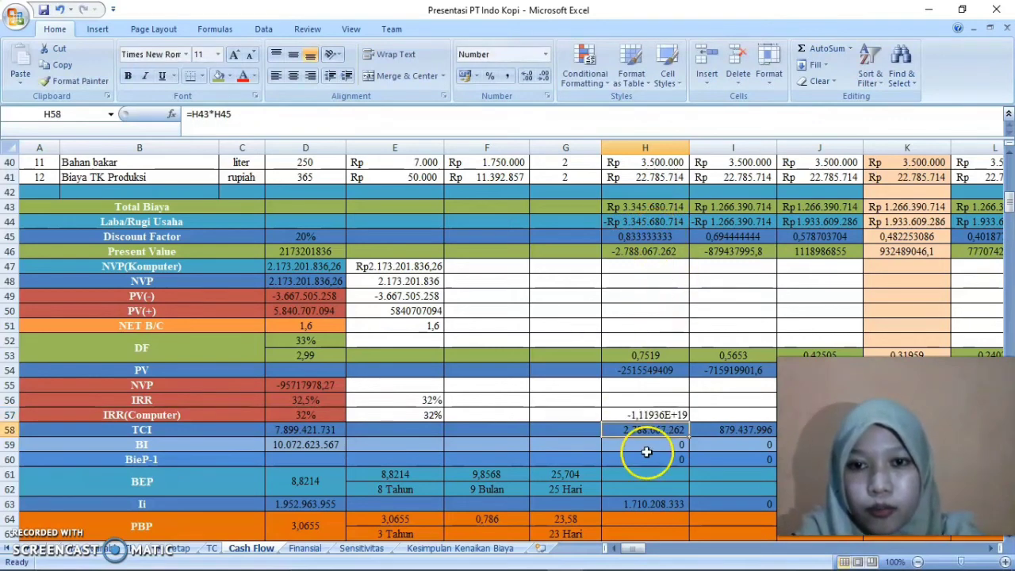
Correct the H57 formula to =H43*H45 so it multiplies Total Biaya by the Discount Factor
{"action": "double_click", "coordinate": [670, 416]}
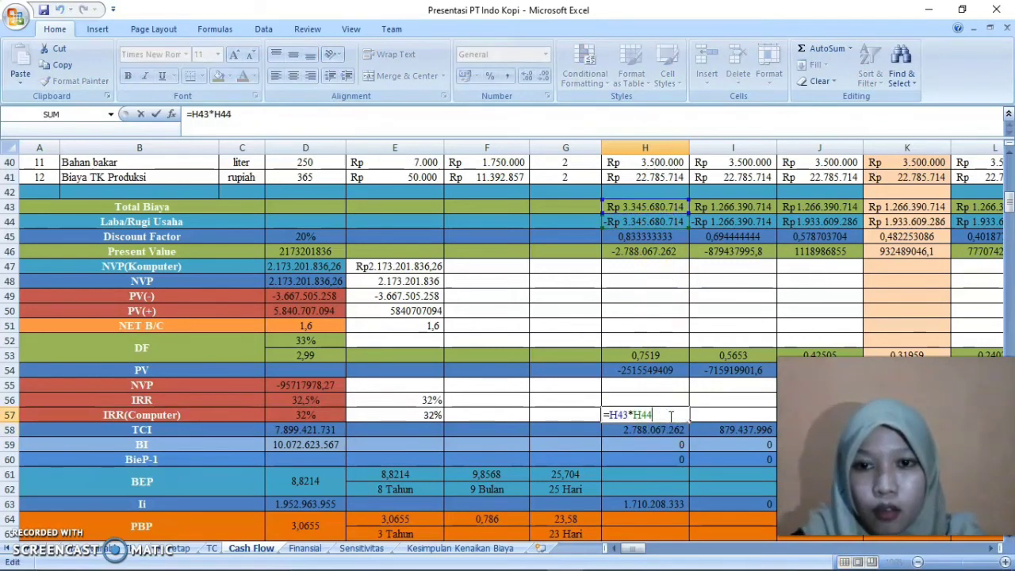
{"action": "key", "text": "BackSpace"}
{"action": "key", "text": "BackSpace"}
{"action": "key", "text": "BackSpace"}
{"action": "key", "text": "BackSpace"}
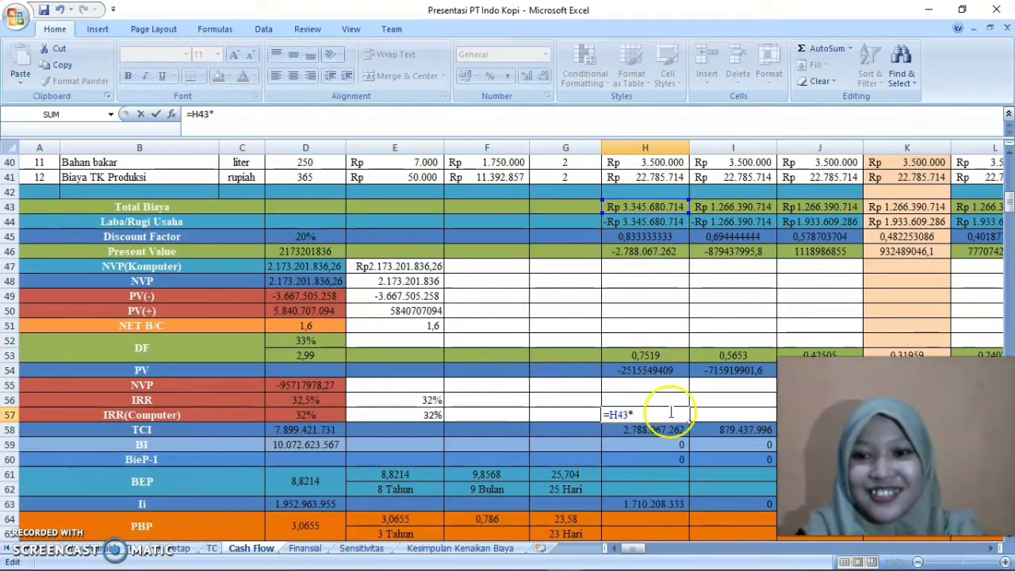
{"action": "left_click", "coordinate": [669, 237]}
{"action": "key", "text": "Return"}
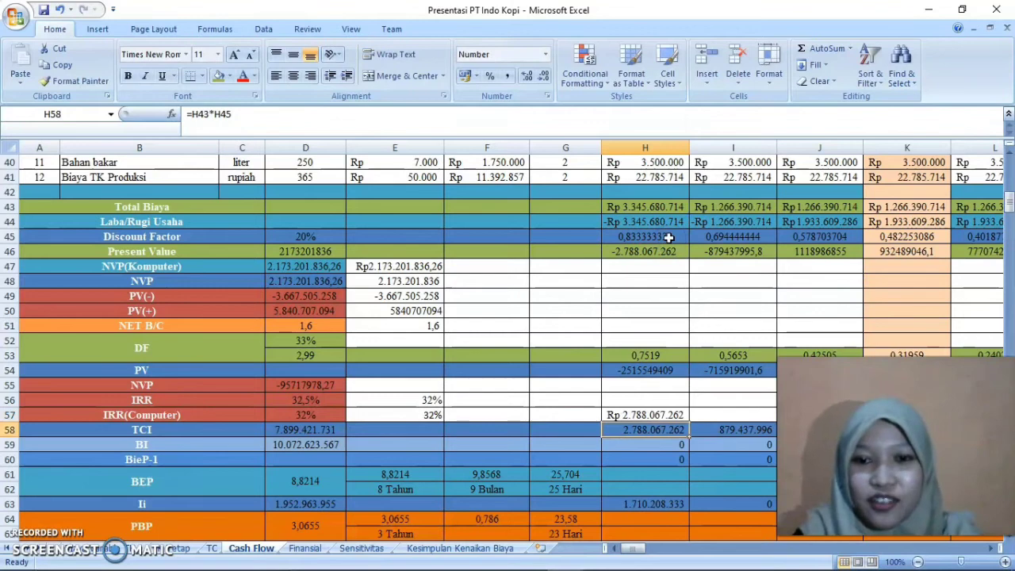
Reopen the H57 formula to review its cell references, and select the BI cell H59
{"action": "left_click", "coordinate": [643, 414]}
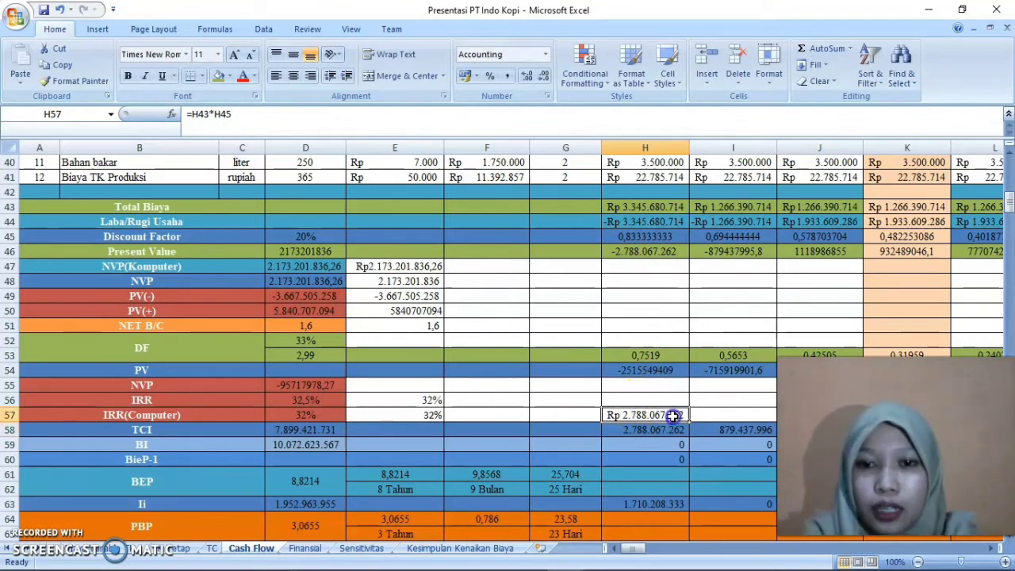
{"action": "double_click", "coordinate": [673, 415]}
{"action": "left_click_drag", "start_coordinate": [678, 415], "coordinate": [595, 415]}
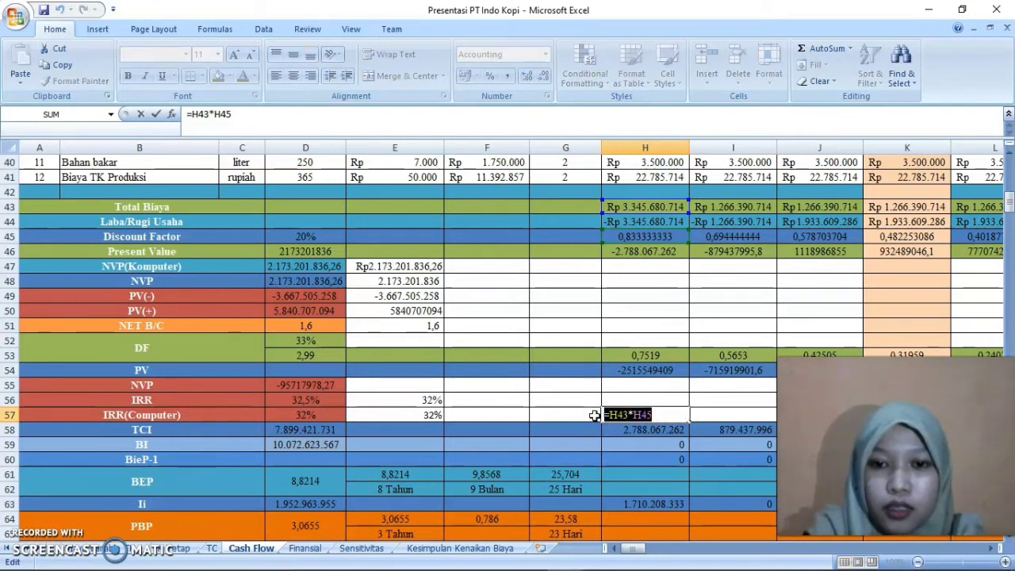
{"action": "key", "text": "Return"}
{"action": "left_click", "coordinate": [643, 445]}
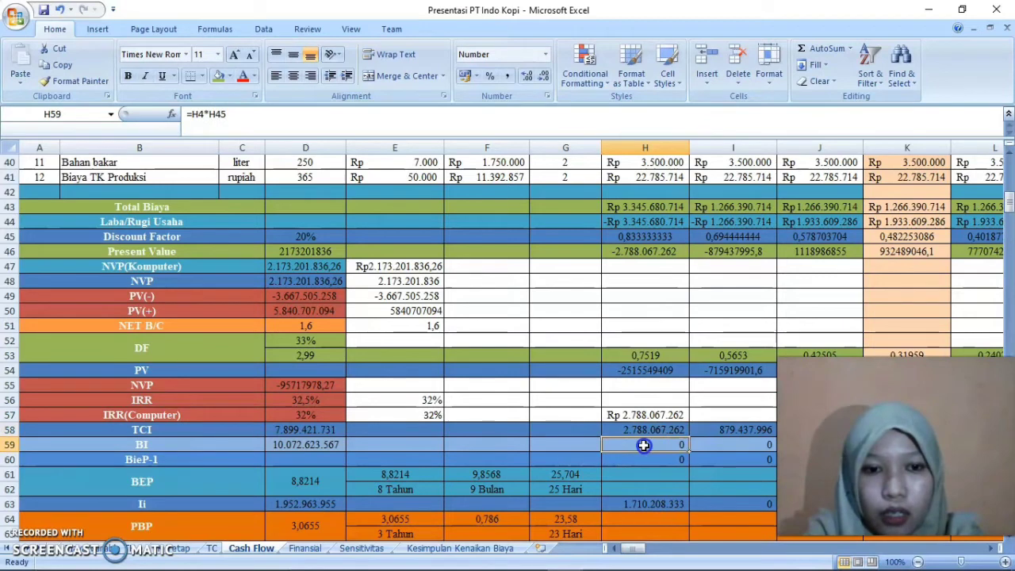
Examine the TCI total formula in D58 and the BEP formula in D61 that refers to it
{"action": "double_click", "coordinate": [317, 429]}
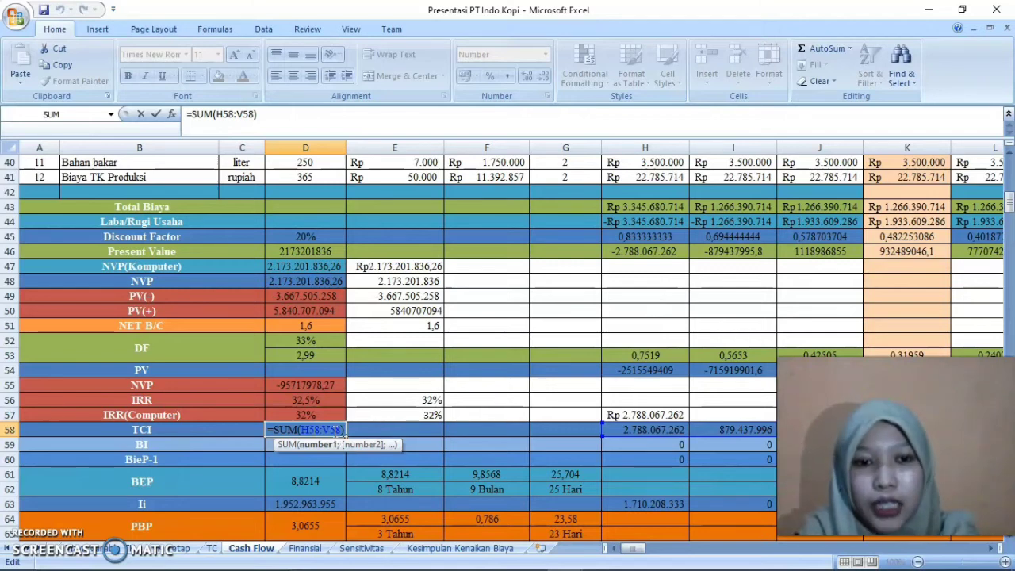
{"action": "key", "text": "Return"}
{"action": "left_click", "coordinate": [325, 428]}
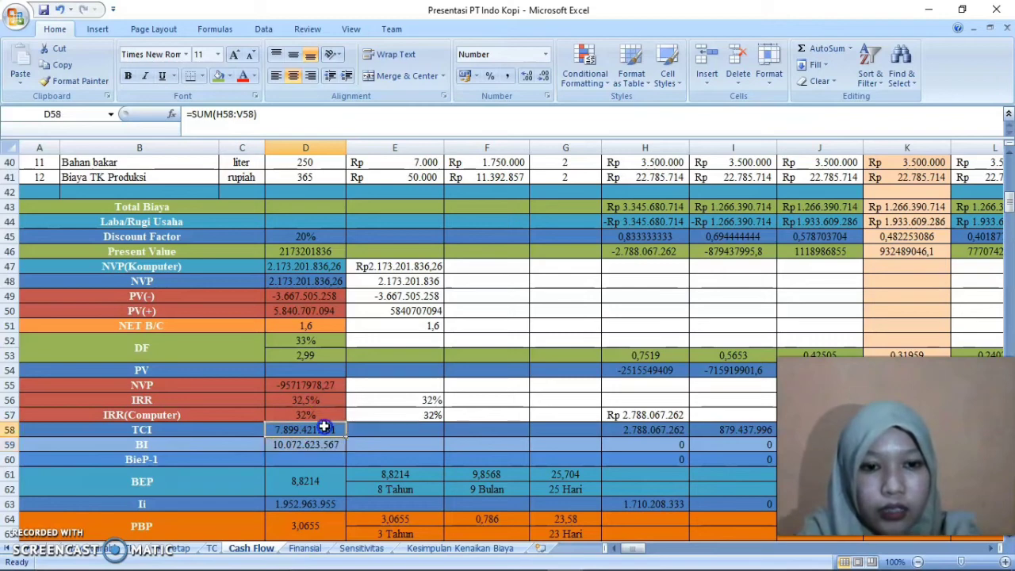
{"action": "double_click", "coordinate": [331, 485]}
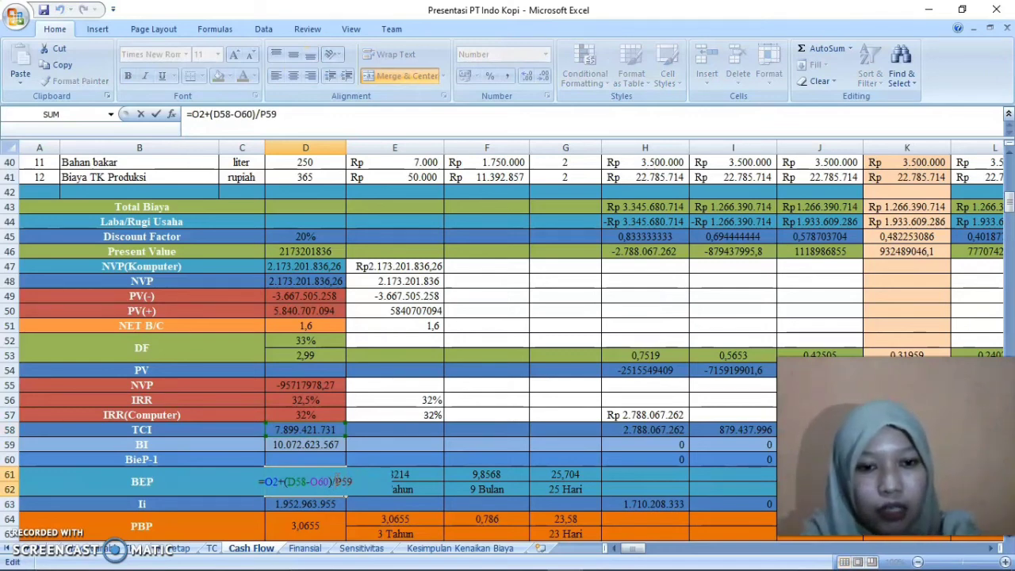
{"action": "left_click", "coordinate": [304, 427]}
{"action": "left_click", "coordinate": [306, 478]}
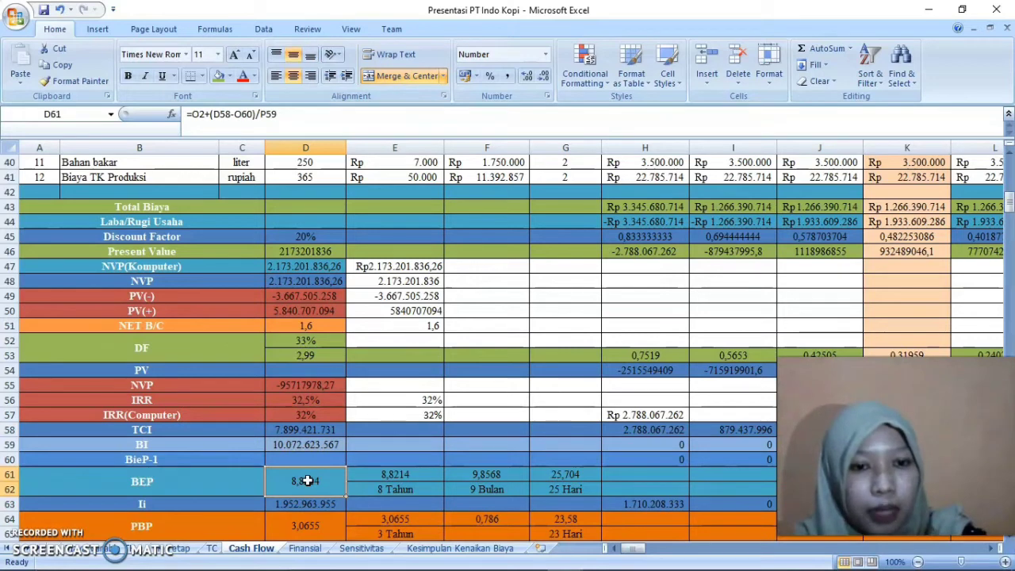
Look over the first-year BieP-1 formula in H60, the BI total in D59 and the yearly BI cells beside it
{"action": "key", "text": "Right"}
{"action": "key", "text": "Right"}
{"action": "key", "text": "Right"}
{"action": "key", "text": "Right"}
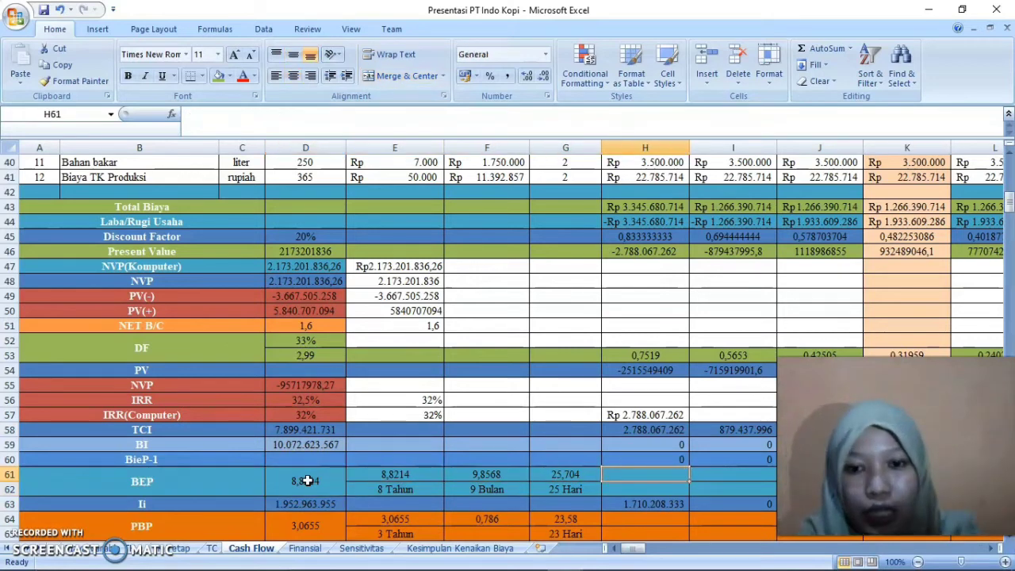
{"action": "key", "text": "Up"}
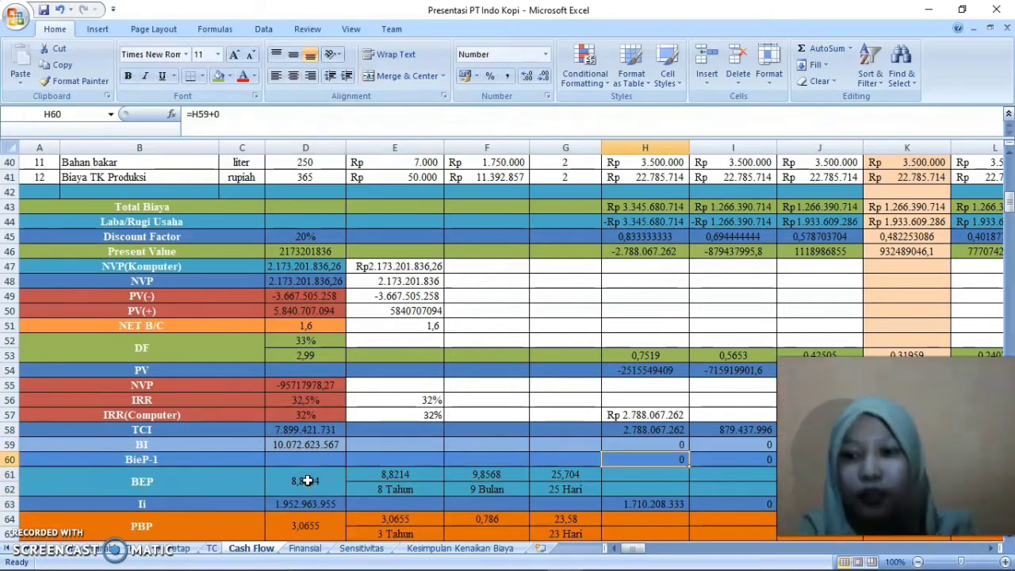
{"action": "key", "text": "Left"}
{"action": "key", "text": "Left"}
{"action": "key", "text": "Left"}
{"action": "key", "text": "Left"}
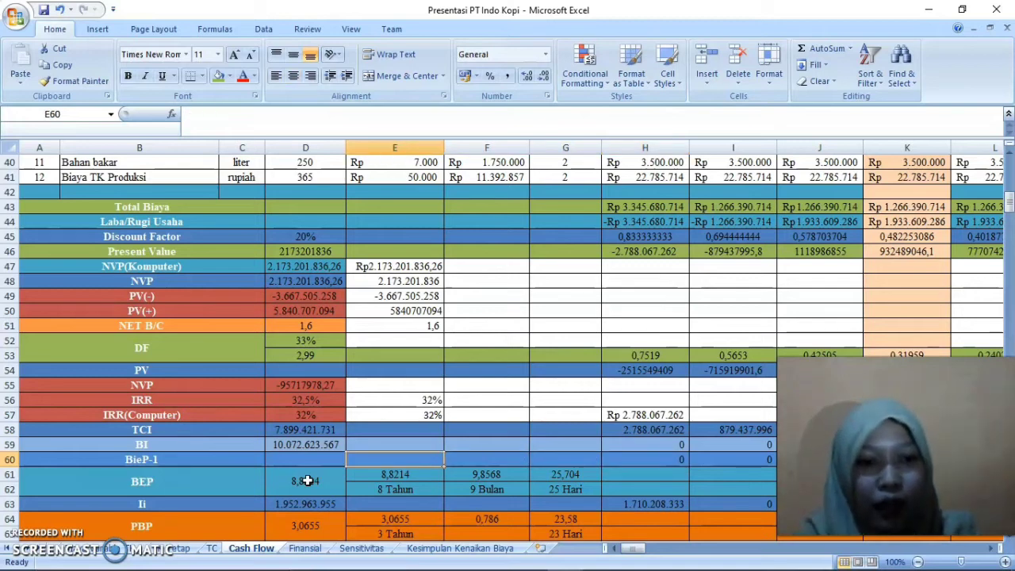
{"action": "key", "text": "Up"}
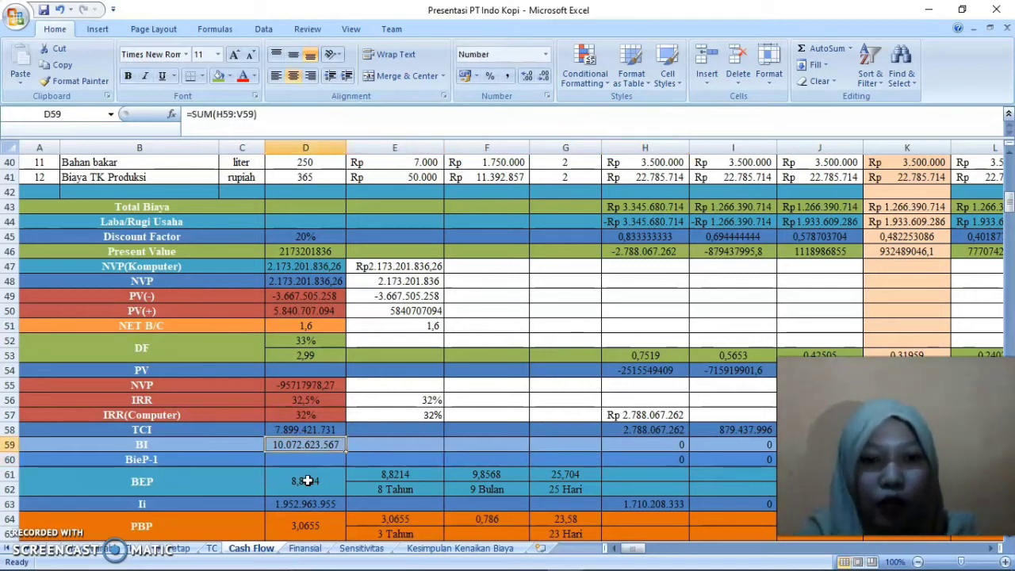
{"action": "key", "text": "Right"}
{"action": "key", "text": "Right"}
{"action": "key", "text": "Right"}
{"action": "key", "text": "Right"}
{"action": "key", "text": "Right"}
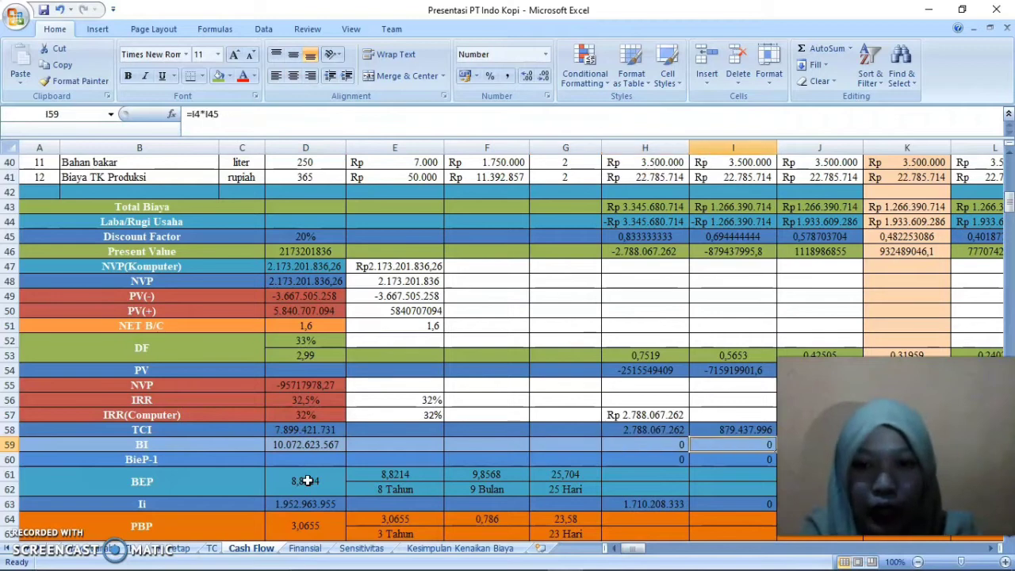
Inspect the first-year BI formula in H59 and the cells it multiplies
{"action": "double_click", "coordinate": [669, 444]}
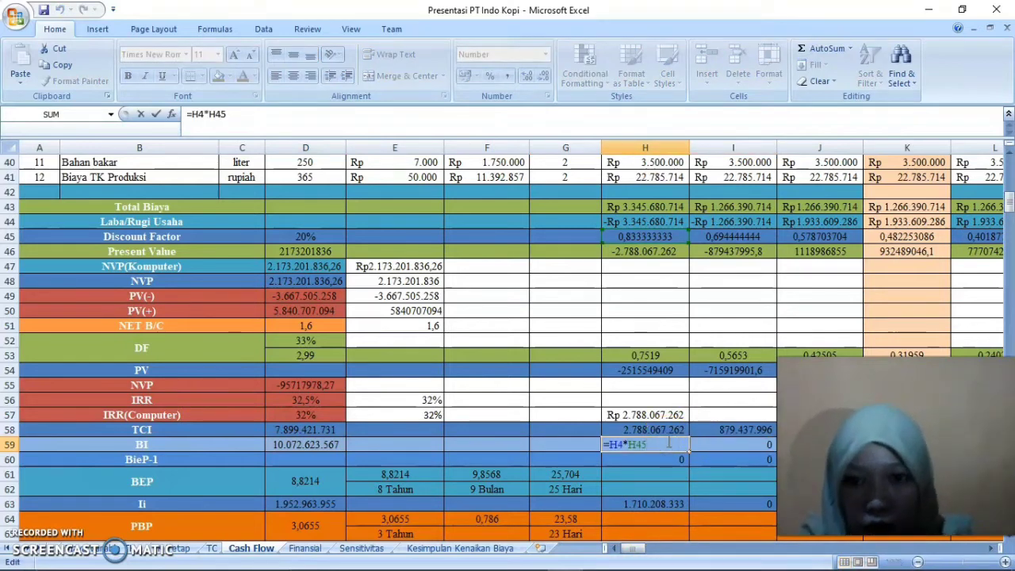
{"action": "left_click", "coordinate": [621, 446]}
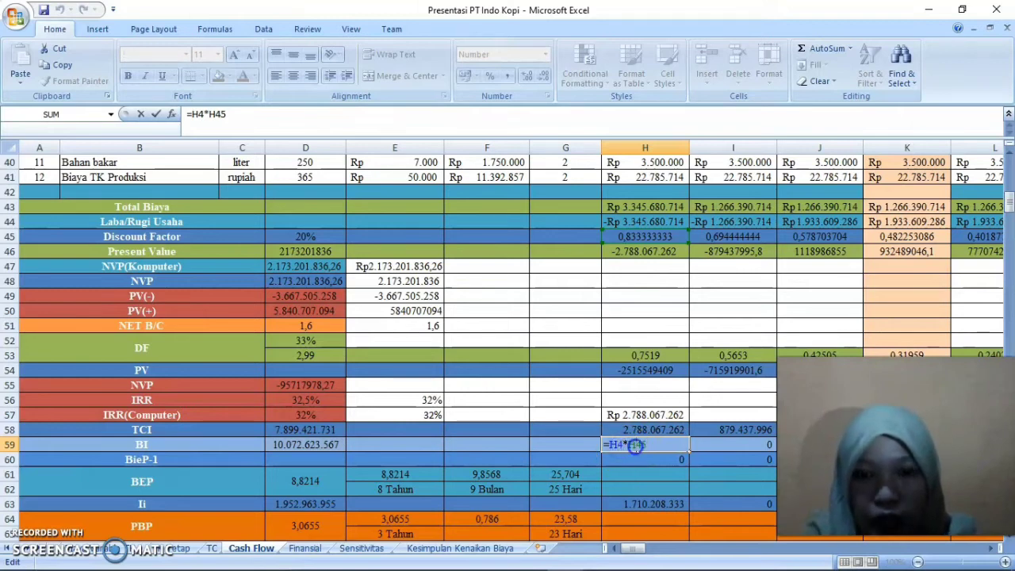
{"action": "left_click", "coordinate": [647, 445]}
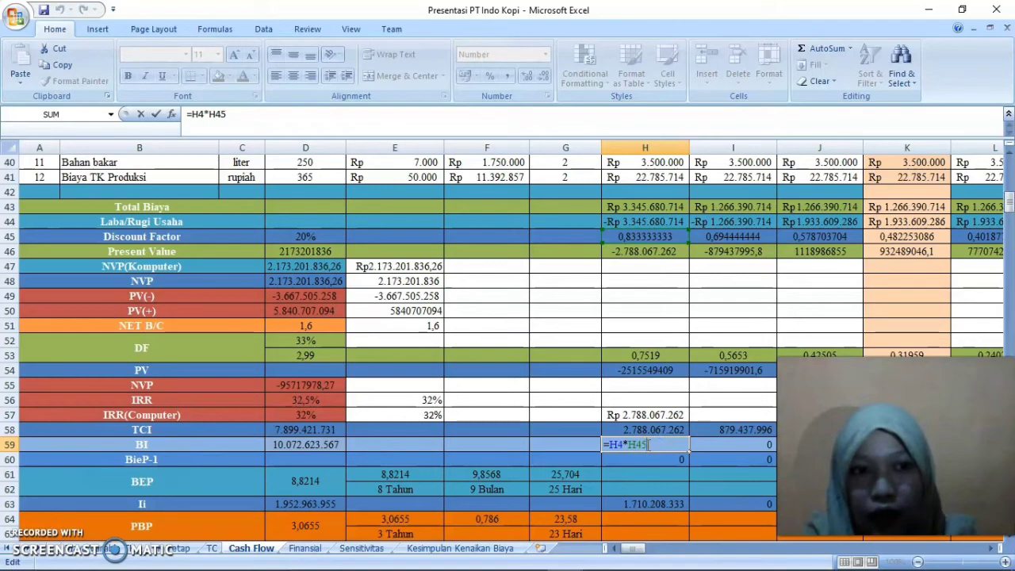
{"action": "mouse_move", "coordinate": [1006, 211]}
{"action": "left_mouse_down"}
{"action": "mouse_move", "coordinate": [1009, 171]}
{"action": "mouse_move", "coordinate": [1010, 208]}
{"action": "left_mouse_up"}
{"action": "key", "text": "Return"}
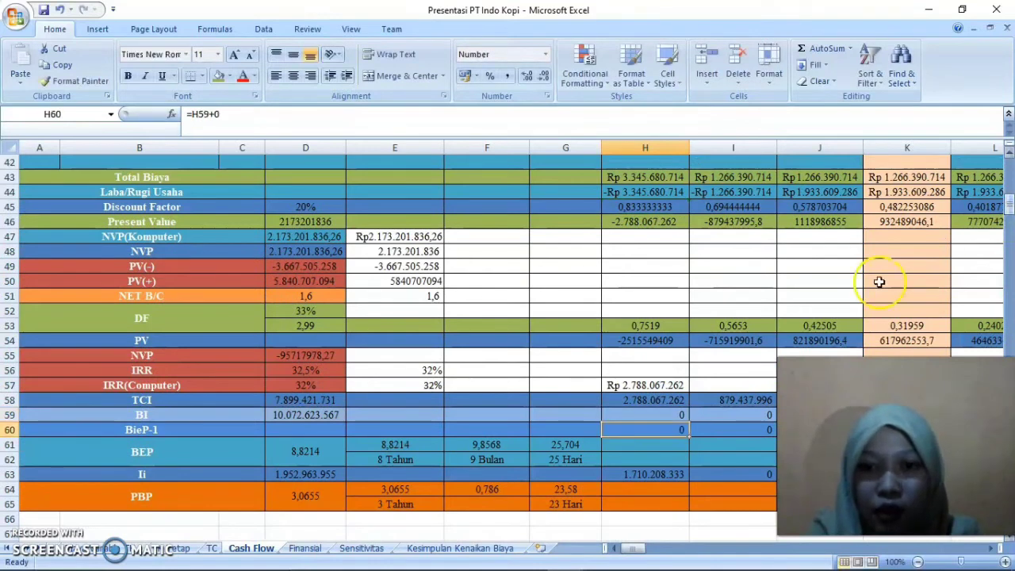
Review the yearly BI formulas along row 59 and the BI total in D59
{"action": "left_click", "coordinate": [678, 409]}
{"action": "key", "text": "Right"}
{"action": "key", "text": "Right"}
{"action": "key", "text": "Right"}
{"action": "key", "text": "Right"}
{"action": "key", "text": "Right"}
{"action": "key", "text": "Right"}
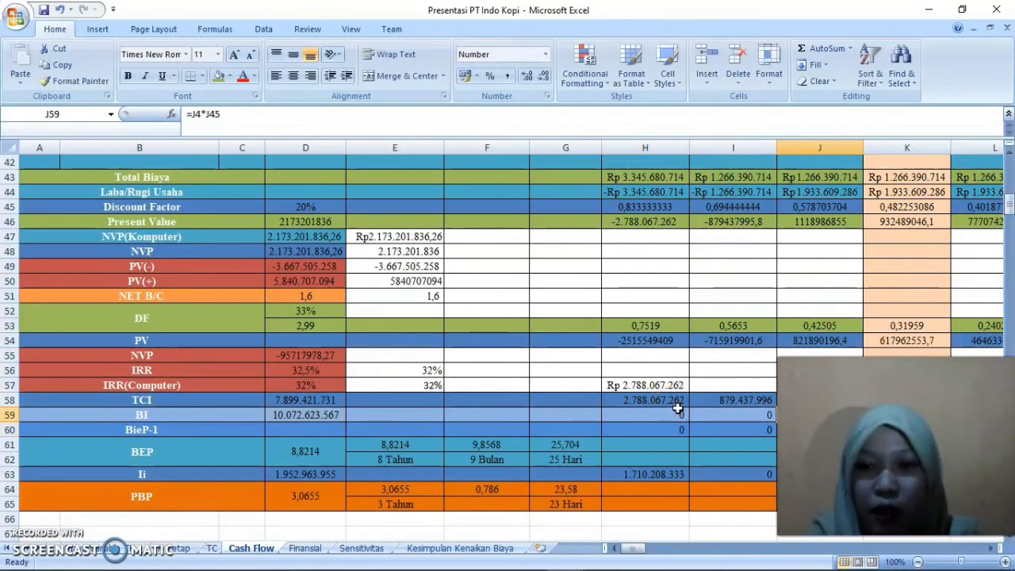
{"action": "key", "text": "Left"}
{"action": "key", "text": "Left"}
{"action": "key", "text": "Left"}
{"action": "key", "text": "Left"}
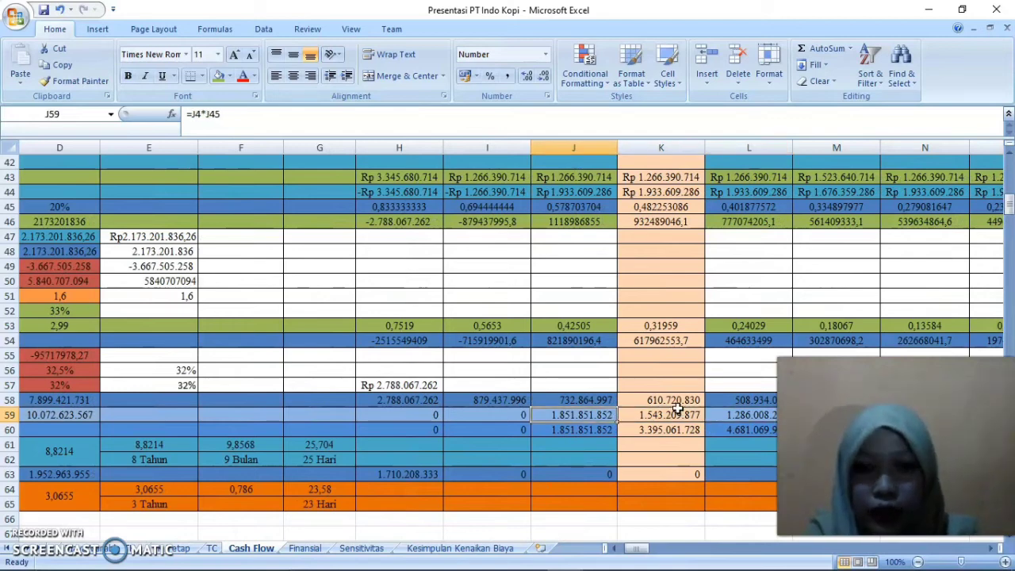
{"action": "key", "text": "Left"}
{"action": "key", "text": "Left"}
{"action": "key", "text": "Left"}
{"action": "key", "text": "Left"}
{"action": "key", "text": "Left"}
{"action": "key", "text": "Left"}
{"action": "key", "text": "Left"}
{"action": "key", "text": "Left"}
{"action": "key", "text": "Left"}
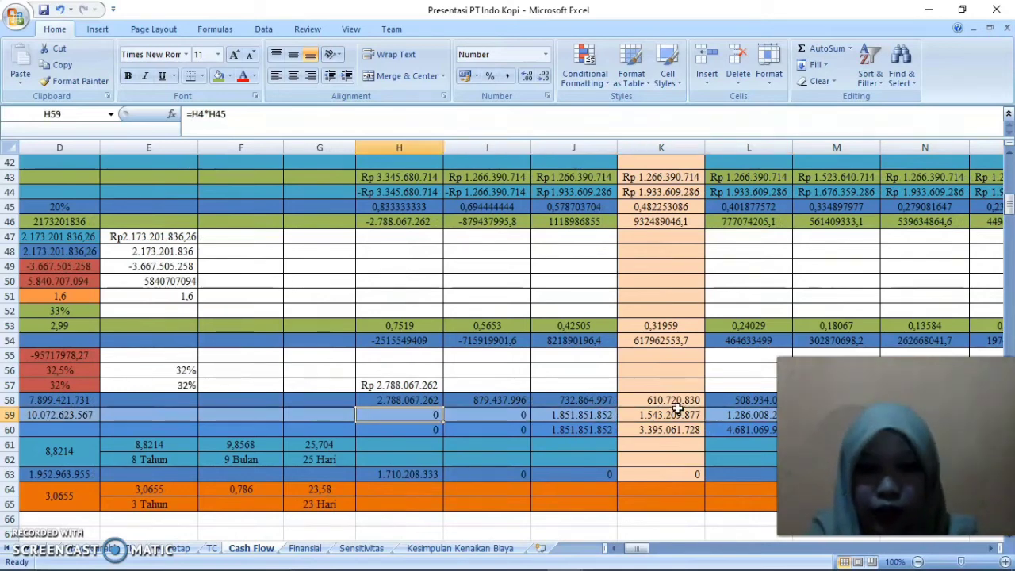
{"action": "key", "text": "Right"}
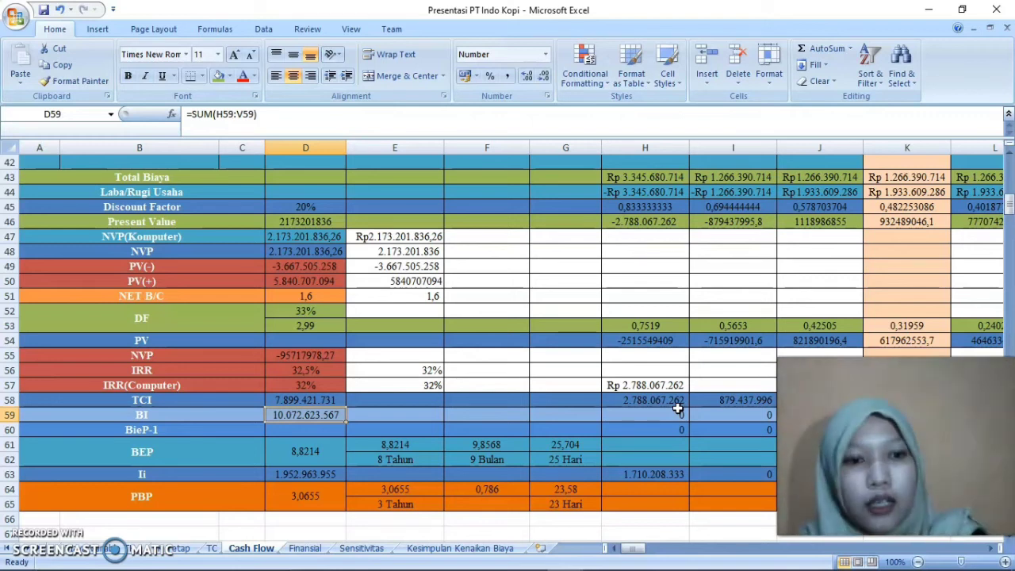
Examine how the first-year BieP-1 value in H60 is built from the BI cell above it
{"action": "key", "text": "Down"}
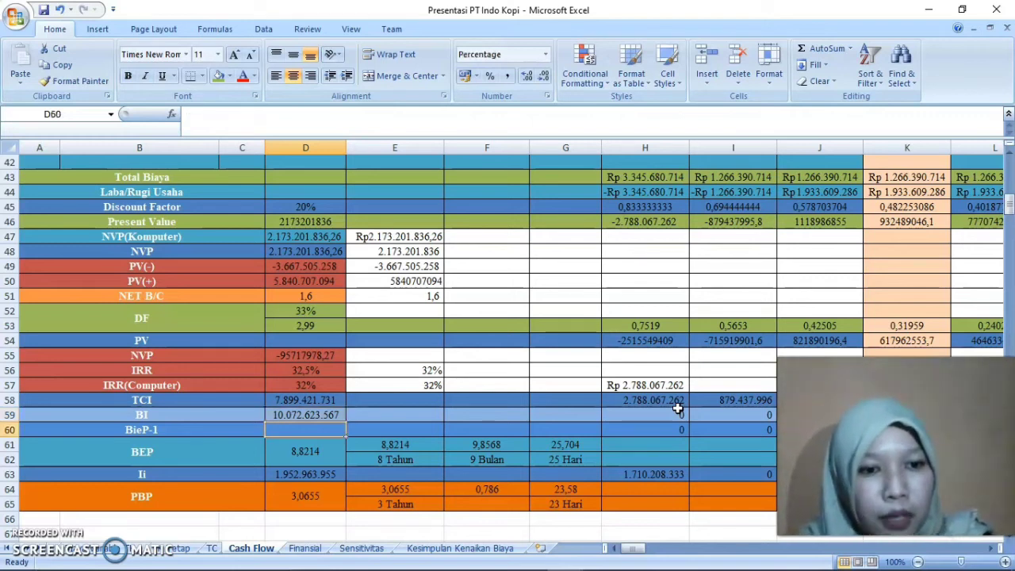
{"action": "key", "text": "Right"}
{"action": "key", "text": "Right"}
{"action": "key", "text": "Right"}
{"action": "key", "text": "Right"}
{"action": "key", "text": "Right"}
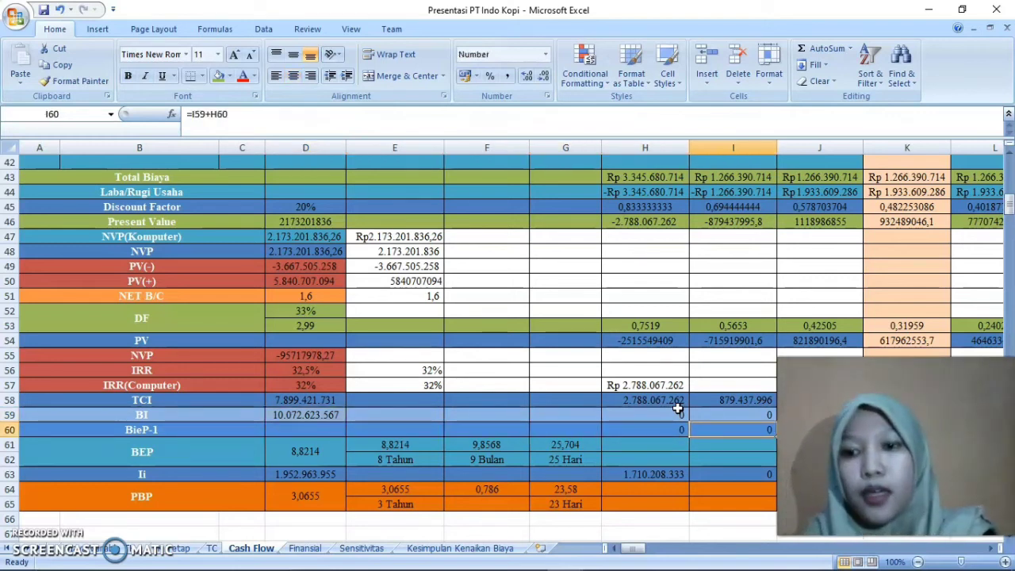
{"action": "key", "text": "Left"}
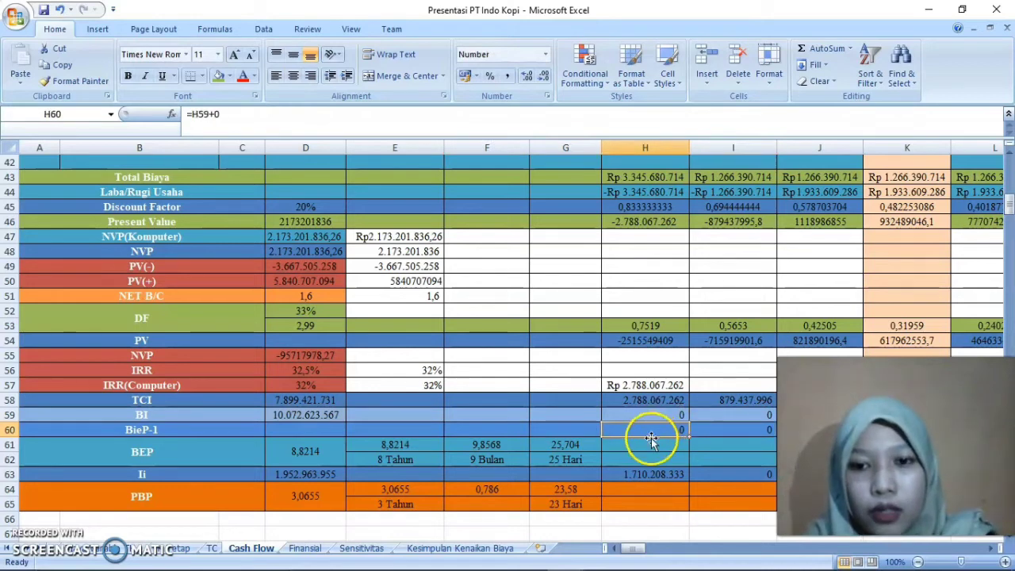
{"action": "double_click", "coordinate": [652, 431]}
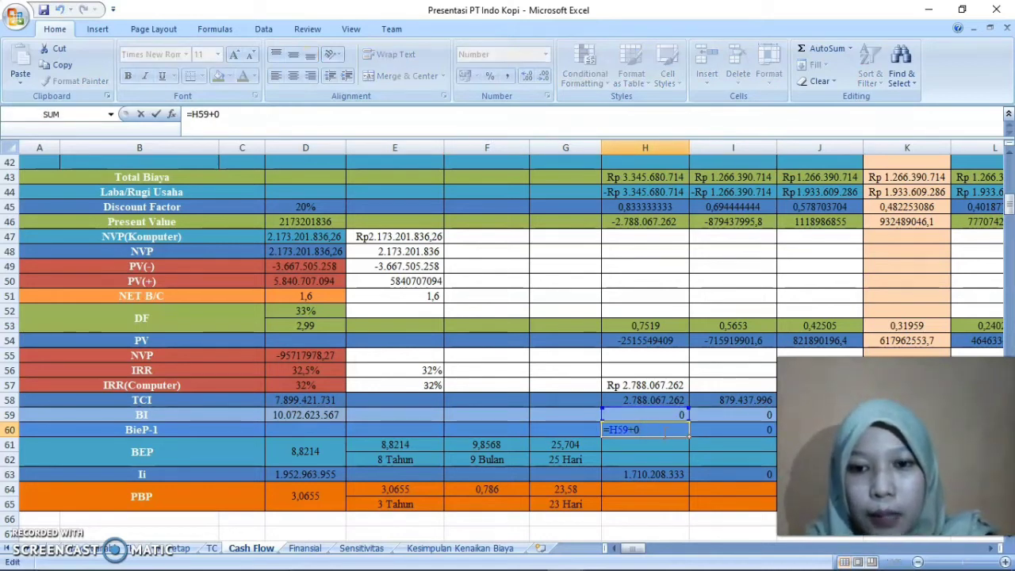
{"action": "key", "text": "Return"}
{"action": "left_click", "coordinate": [727, 426]}
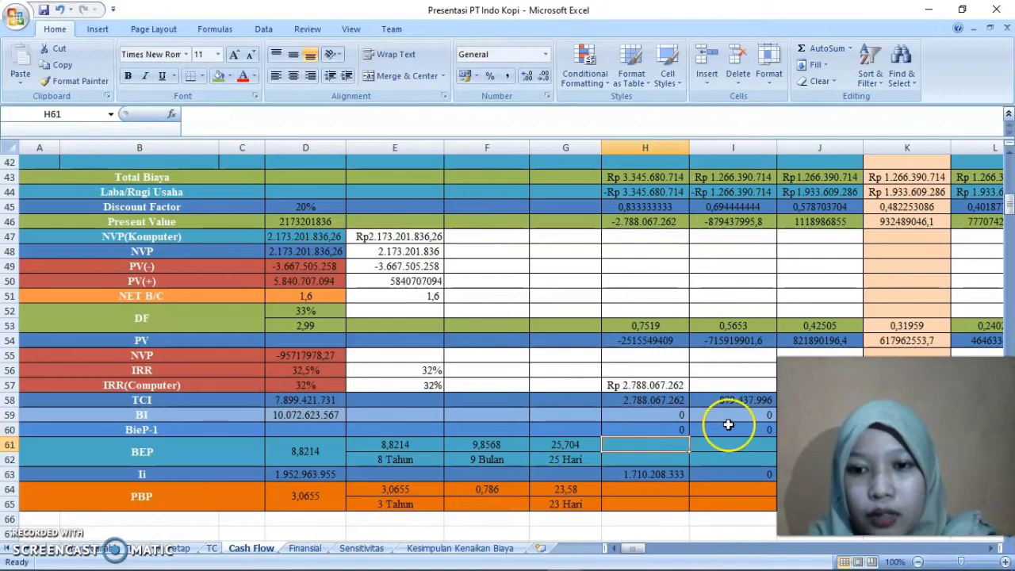
{"action": "left_click", "coordinate": [657, 431]}
{"action": "double_click", "coordinate": [658, 431]}
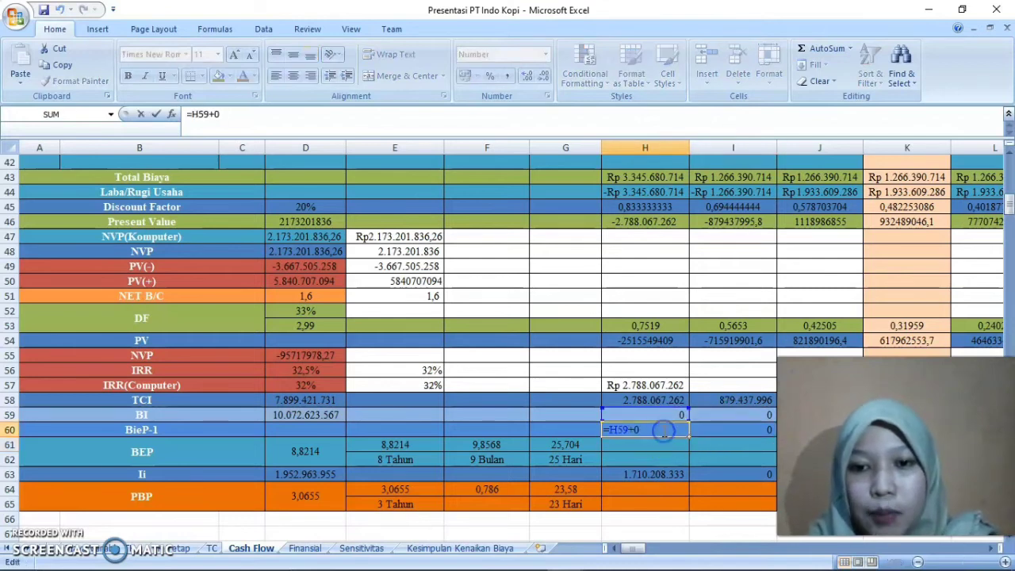
{"action": "key", "text": "Return"}
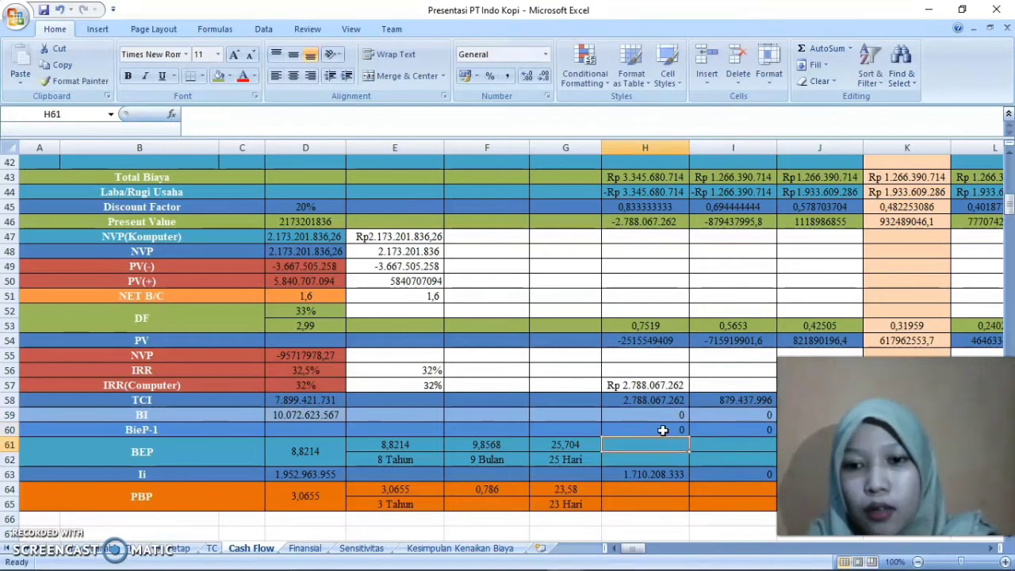
Examine the second-year BieP-1 formula in I60 and its references to the year's BI and the preceding BieP-1 cell
{"action": "double_click", "coordinate": [720, 429]}
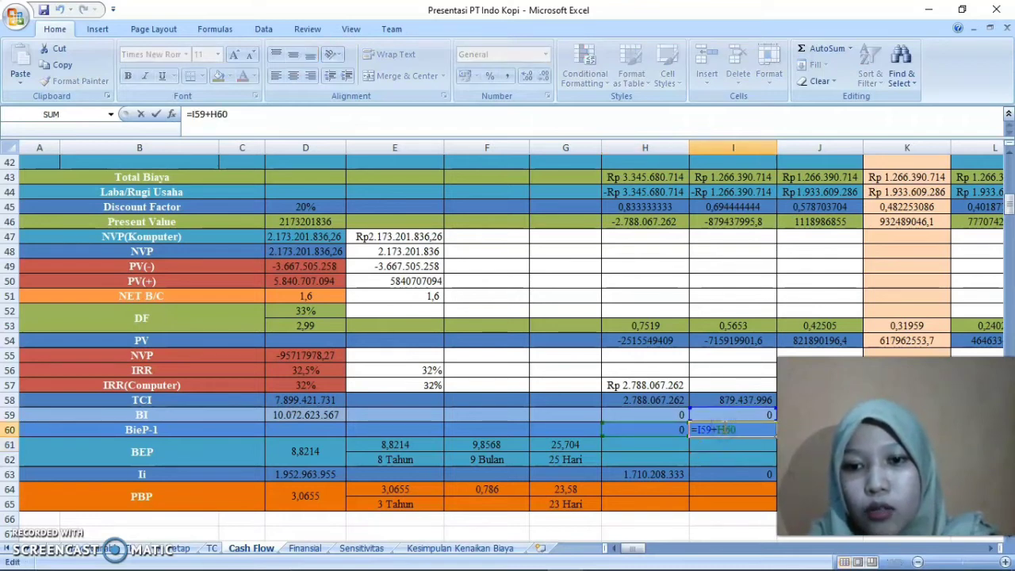
{"action": "key", "text": "Return"}
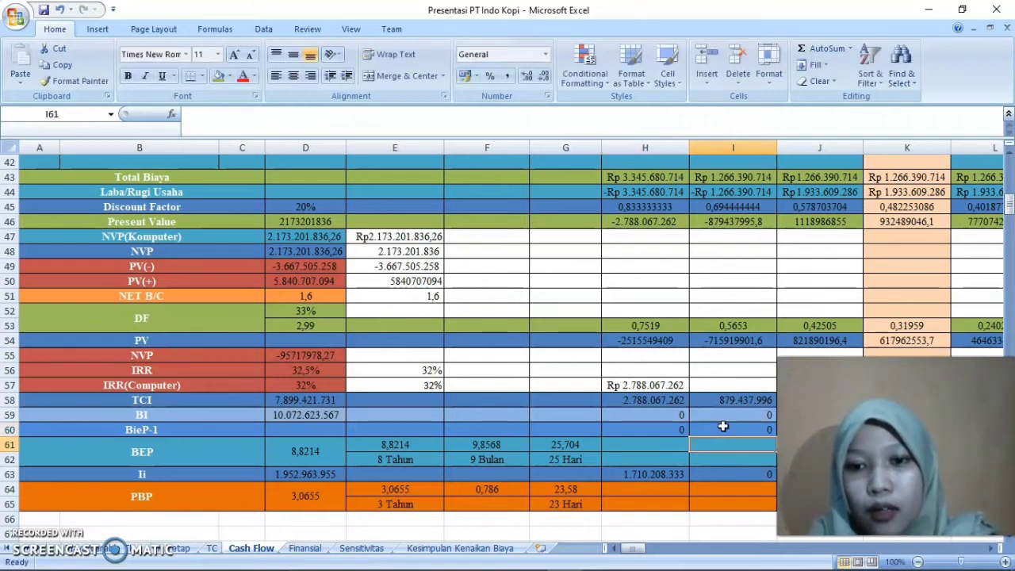
{"action": "left_click", "coordinate": [642, 549]}
{"action": "left_click_drag", "start_coordinate": [643, 549], "coordinate": [576, 557]}
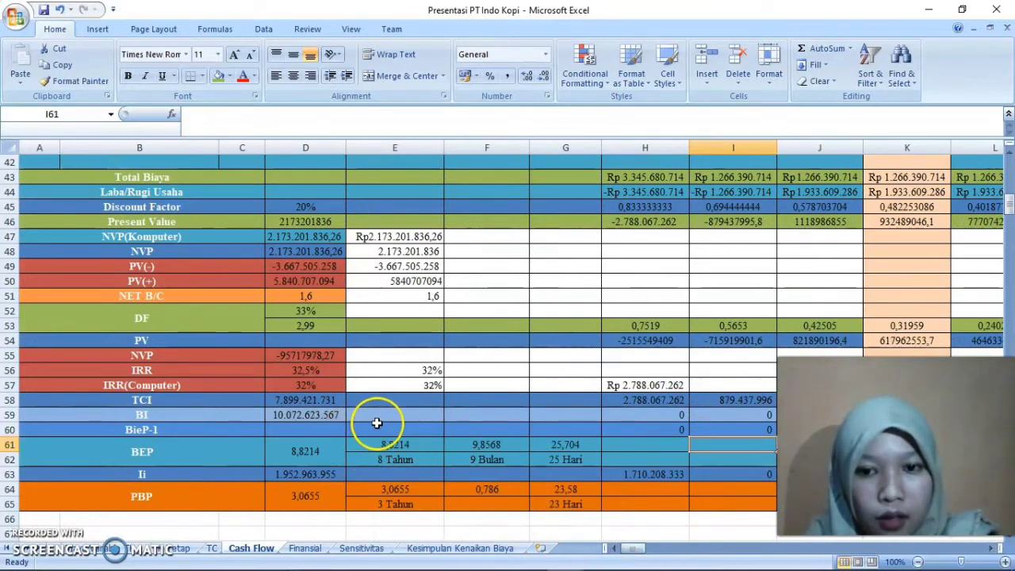
Compare the TCI total in D58 with the cumulative BieP-1 values along row 60 through column P
{"action": "left_click", "coordinate": [317, 400]}
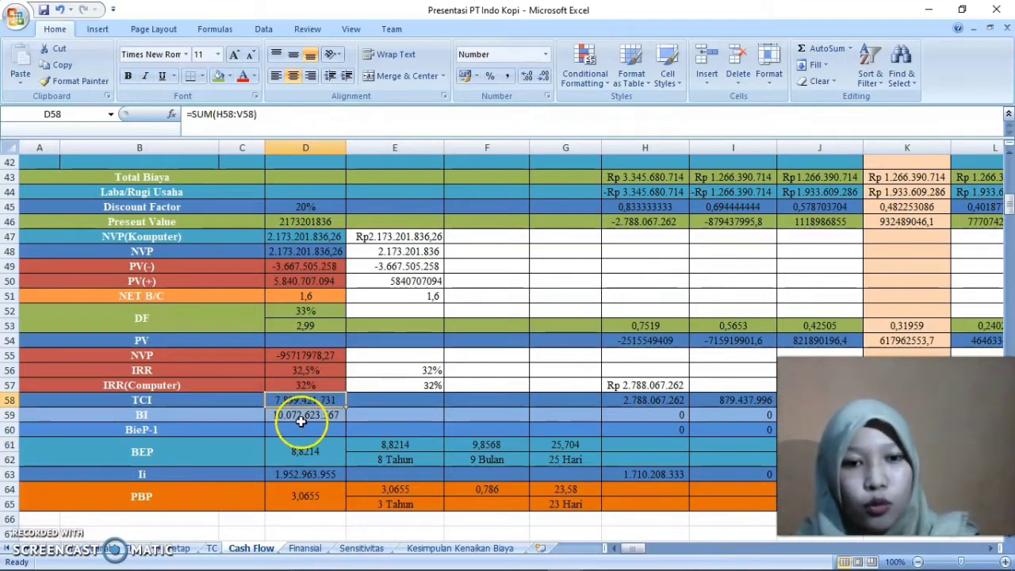
{"action": "left_click", "coordinate": [365, 461]}
{"action": "key", "text": "Up"}
{"action": "key", "text": "Up"}
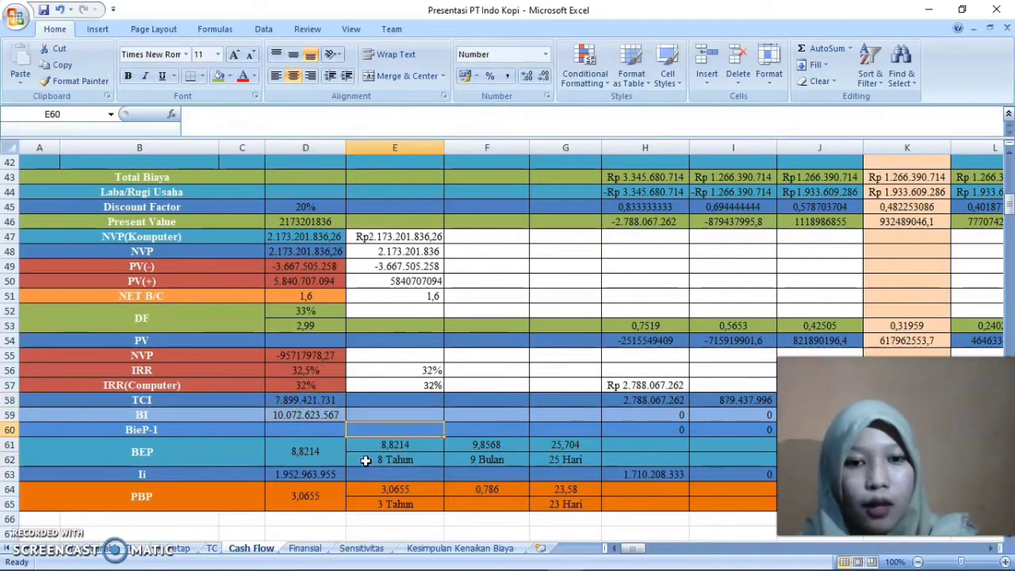
{"action": "key", "text": "Right"}
{"action": "key", "text": "Right"}
{"action": "key", "text": "Right"}
{"action": "key", "text": "Right"}
{"action": "key", "text": "Right"}
{"action": "key", "text": "Right"}
{"action": "key", "text": "Right"}
{"action": "key", "text": "Right"}
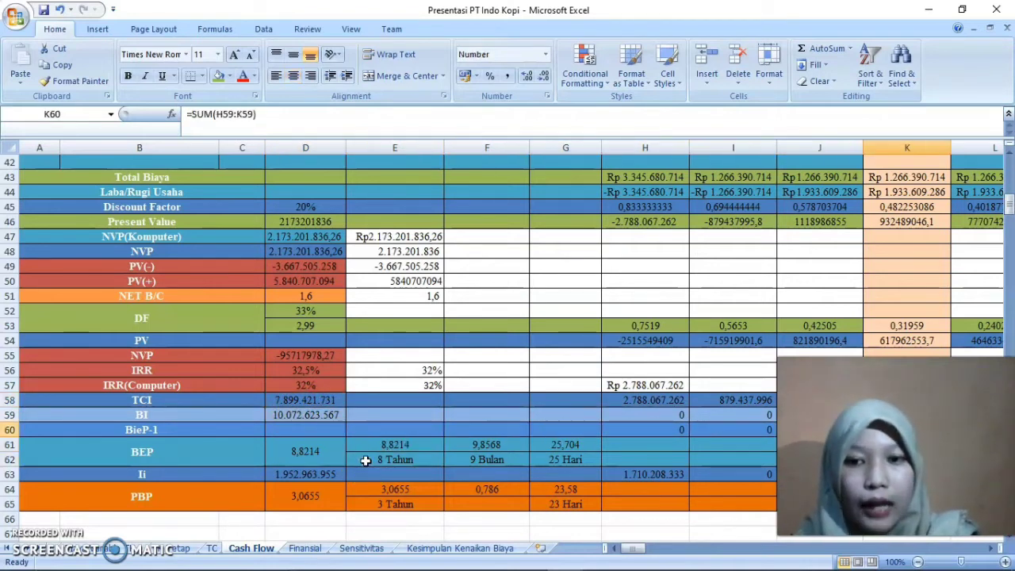
{"action": "key", "text": "Right"}
{"action": "key", "text": "Right"}
{"action": "key", "text": "Right"}
{"action": "key", "text": "Right"}
{"action": "key", "text": "Right"}
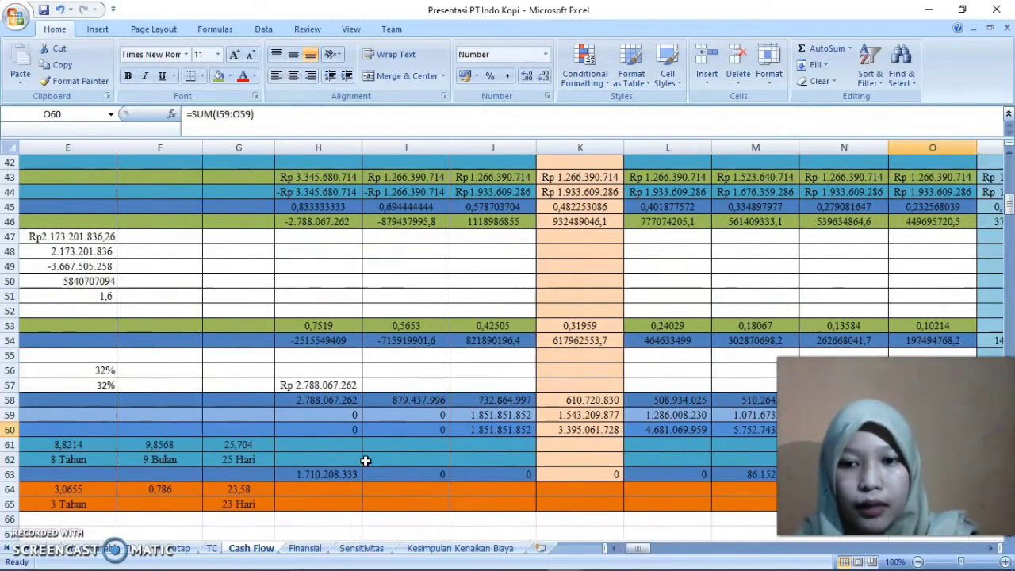
{"action": "key", "text": "Left"}
{"action": "key", "text": "Left"}
{"action": "key", "text": "Left"}
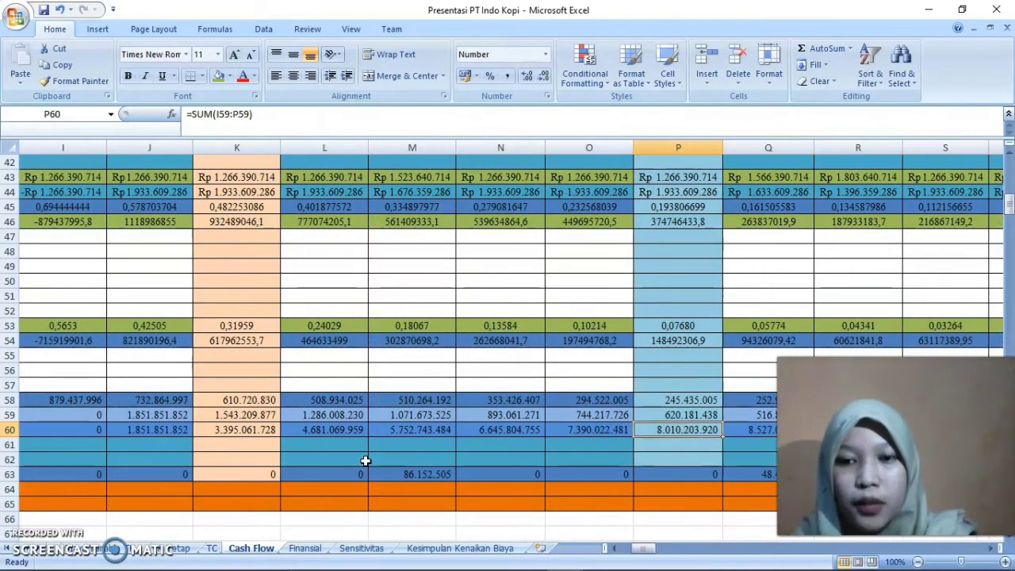
Compare the cumulative BieP-1 formulas for years 8 and 9 in O60 and P60
{"action": "key", "text": "Right"}
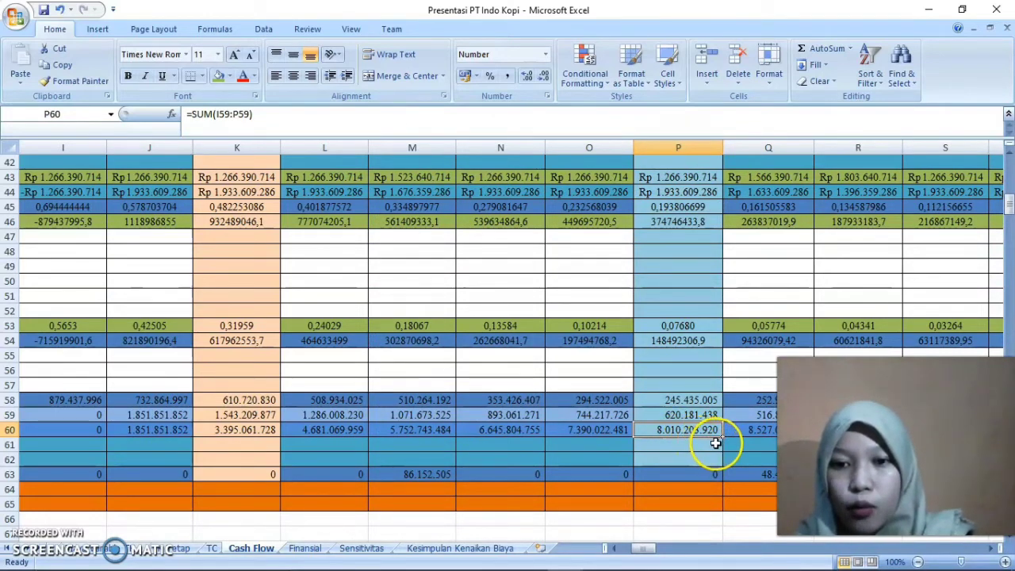
{"action": "left_click", "coordinate": [591, 430]}
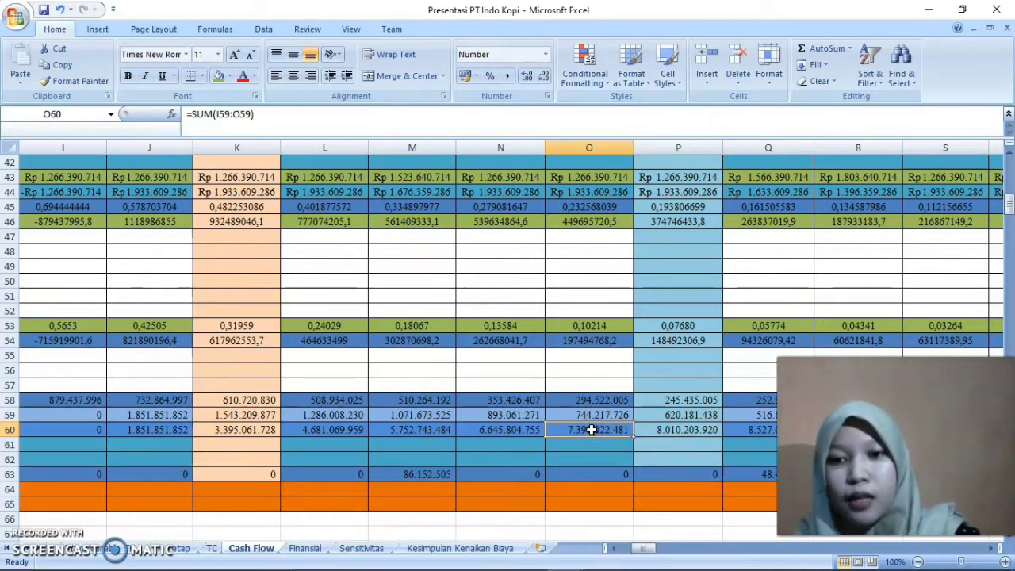
{"action": "left_click", "coordinate": [679, 429]}
Check the year numbers in header row 2 above the yearly columns
{"action": "key", "text": "Up"}
{"action": "key", "text": "Up"}
{"action": "key", "text": "Up"}
{"action": "key", "text": "Up"}
{"action": "key", "text": "Up"}
{"action": "key", "text": "Up"}
{"action": "key", "text": "Up"}
{"action": "key", "text": "Up"}
{"action": "key", "text": "Up"}
{"action": "key", "text": "Up"}
{"action": "key", "text": "Up"}
{"action": "key", "text": "Up"}
{"action": "key", "text": "Up"}
{"action": "key", "text": "Up"}
{"action": "key", "text": "Up"}
{"action": "key", "text": "Up"}
{"action": "key", "text": "Up"}
{"action": "key", "text": "Up"}
{"action": "key", "text": "Up"}
{"action": "key", "text": "Up"}
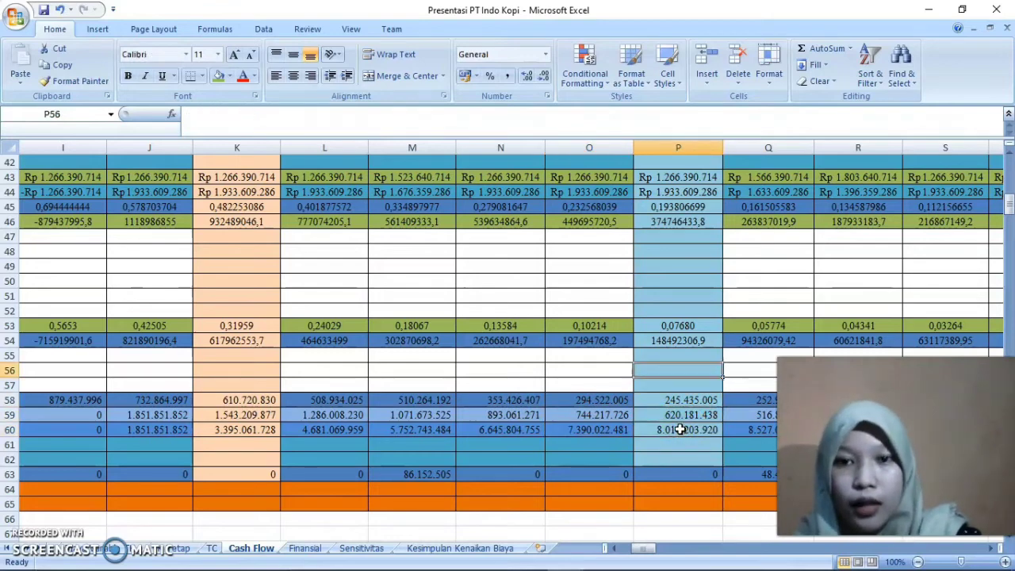
{"action": "key", "text": "Up"}
{"action": "key", "text": "Up"}
{"action": "key", "text": "Up"}
{"action": "key", "text": "Up"}
{"action": "key", "text": "Up"}
{"action": "key", "text": "Up"}
{"action": "key", "text": "Up"}
{"action": "key", "text": "Up"}
{"action": "key", "text": "Up"}
{"action": "key", "text": "Up"}
{"action": "key", "text": "Up"}
{"action": "key", "text": "Up"}
{"action": "key", "text": "Up"}
{"action": "key", "text": "Up"}
{"action": "key", "text": "Up"}
{"action": "key", "text": "Up"}
{"action": "key", "text": "Up"}
{"action": "key", "text": "Up"}
{"action": "key", "text": "Up"}
{"action": "key", "text": "Up"}
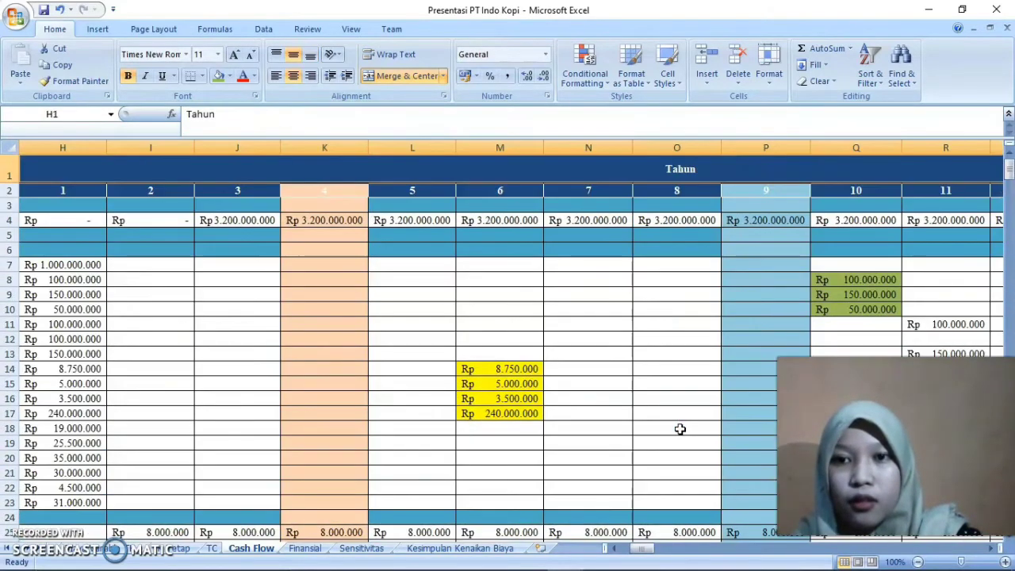
{"action": "key", "text": "Right"}
{"action": "key", "text": "Left"}
{"action": "key", "text": "Left"}
{"action": "key", "text": "Left"}
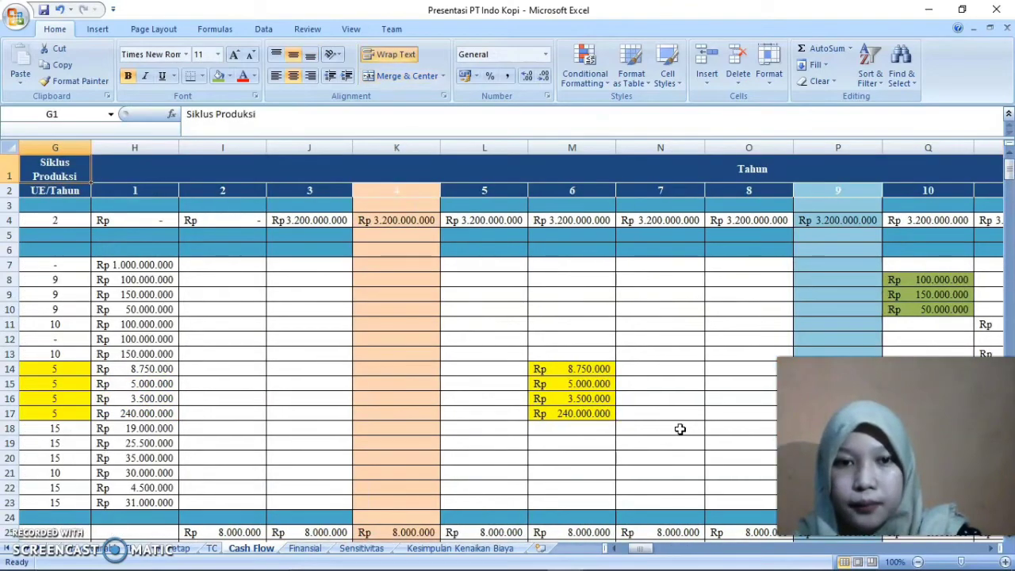
Open the BEP formula in D61 and examine its year reference O2
{"action": "key", "text": "Down"}
{"action": "key", "text": "Down"}
{"action": "key", "text": "Down"}
{"action": "key", "text": "Down"}
{"action": "key", "text": "Down"}
{"action": "key", "text": "Down"}
{"action": "key", "text": "Down"}
{"action": "key", "text": "Down"}
{"action": "key", "text": "Down"}
{"action": "key", "text": "Down"}
{"action": "key", "text": "Down"}
{"action": "key", "text": "Down"}
{"action": "key", "text": "Down"}
{"action": "key", "text": "Down"}
{"action": "key", "text": "Down"}
{"action": "key", "text": "Down"}
{"action": "key", "text": "Down"}
{"action": "key", "text": "Down"}
{"action": "key", "text": "Down"}
{"action": "key", "text": "Down"}
{"action": "key", "text": "Down"}
{"action": "key", "text": "Down"}
{"action": "key", "text": "Down"}
{"action": "key", "text": "Down"}
{"action": "key", "text": "Down"}
{"action": "key", "text": "Down"}
{"action": "key", "text": "Down"}
{"action": "key", "text": "Down"}
{"action": "key", "text": "Down"}
{"action": "key", "text": "Down"}
{"action": "key", "text": "Down"}
{"action": "key", "text": "Down"}
{"action": "key", "text": "Down"}
{"action": "key", "text": "Down"}
{"action": "key", "text": "Down"}
{"action": "key", "text": "Down"}
{"action": "key", "text": "Down"}
{"action": "key", "text": "Down"}
{"action": "key", "text": "Down"}
{"action": "key", "text": "Down"}
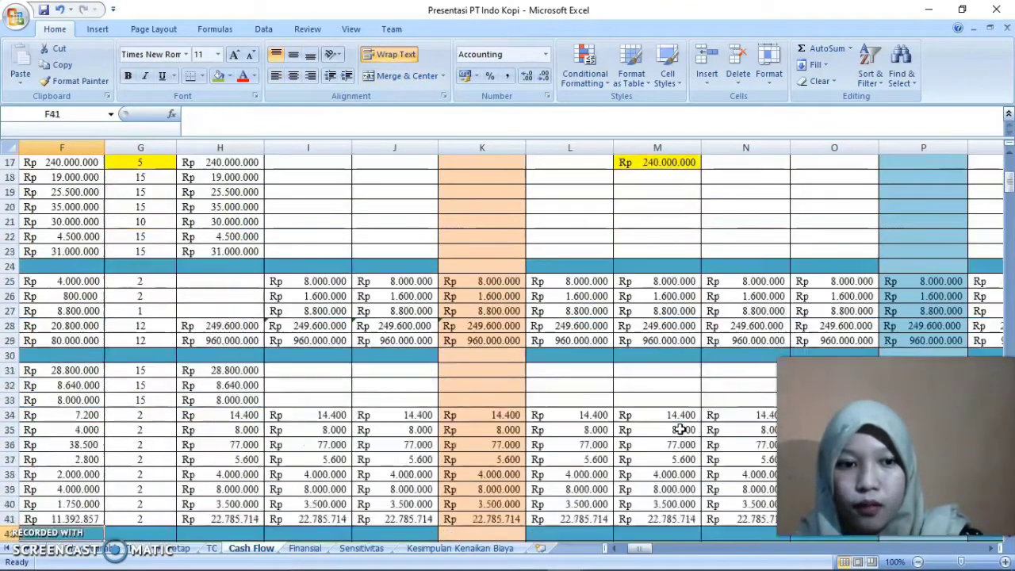
{"action": "key", "text": "Down"}
{"action": "key", "text": "Down"}
{"action": "key", "text": "Down"}
{"action": "key", "text": "Down"}
{"action": "key", "text": "Down"}
{"action": "key", "text": "Down"}
{"action": "key", "text": "Down"}
{"action": "key", "text": "Down"}
{"action": "key", "text": "Down"}
{"action": "key", "text": "Left"}
{"action": "key", "text": "Left"}
{"action": "key", "text": "Left"}
{"action": "key", "text": "Left"}
{"action": "key", "text": "Left"}
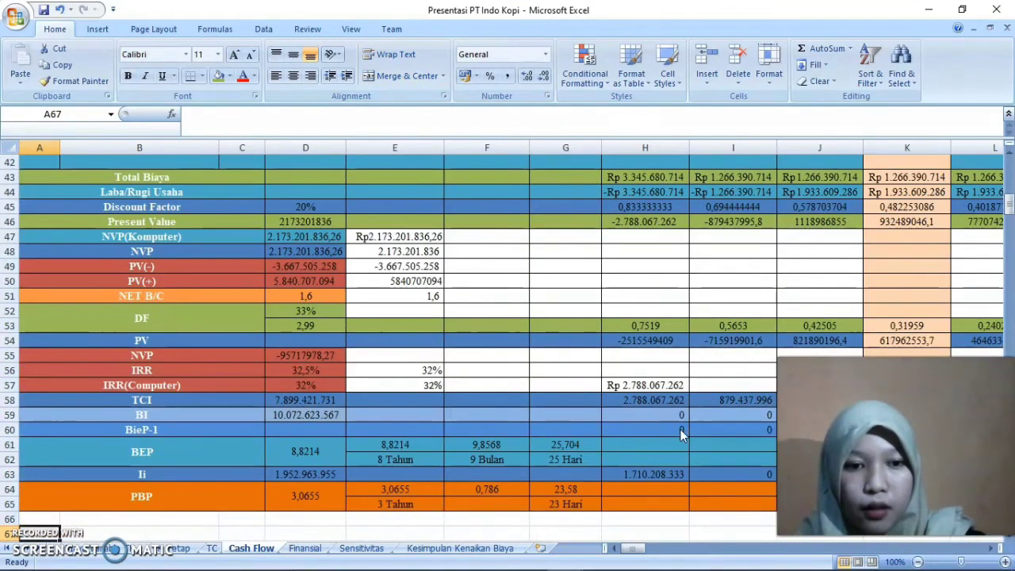
{"action": "double_click", "coordinate": [318, 453]}
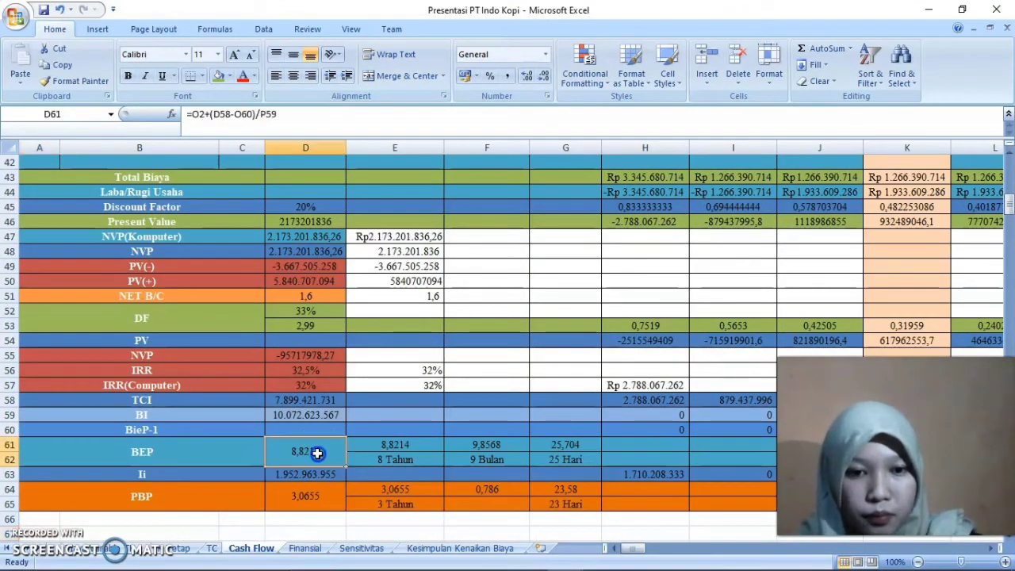
{"action": "left_click", "coordinate": [277, 452]}
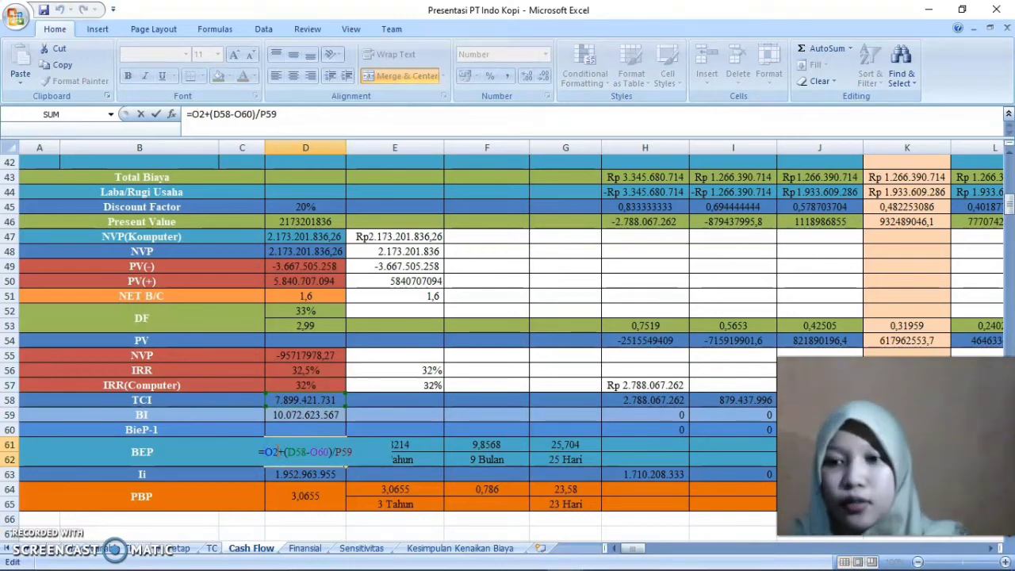
Examine the bracketed D58-O60 difference within the BEP formula in D61
{"action": "left_click", "coordinate": [300, 452]}
{"action": "left_click", "coordinate": [300, 452]}
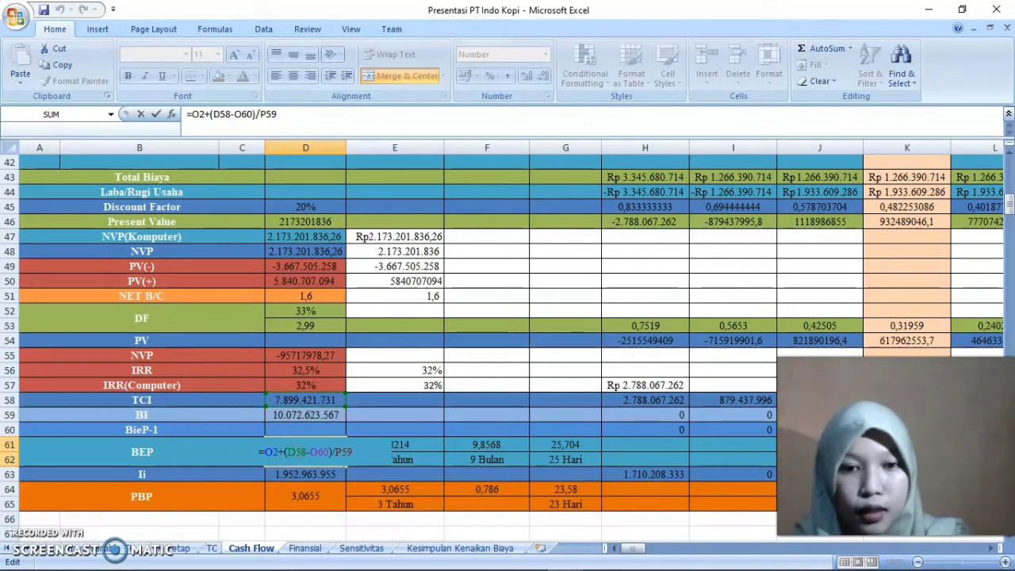
{"action": "left_click", "coordinate": [282, 452]}
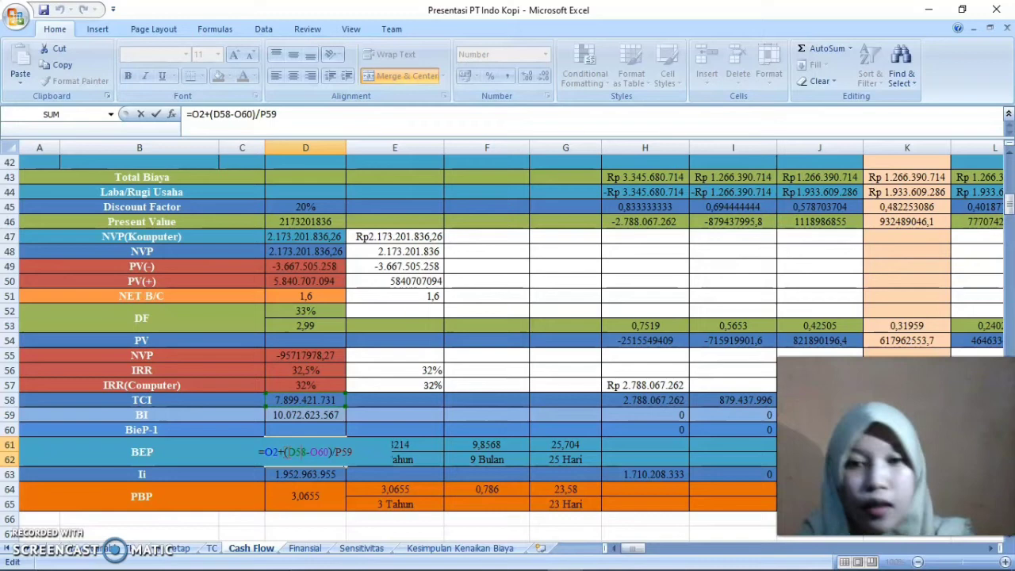
{"action": "left_click", "coordinate": [315, 453]}
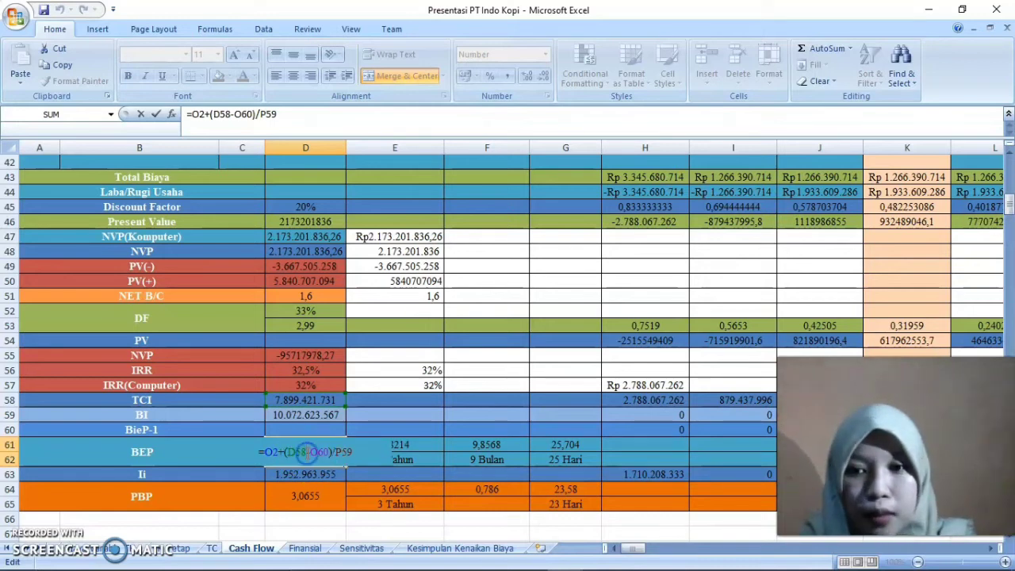
{"action": "left_click", "coordinate": [294, 453]}
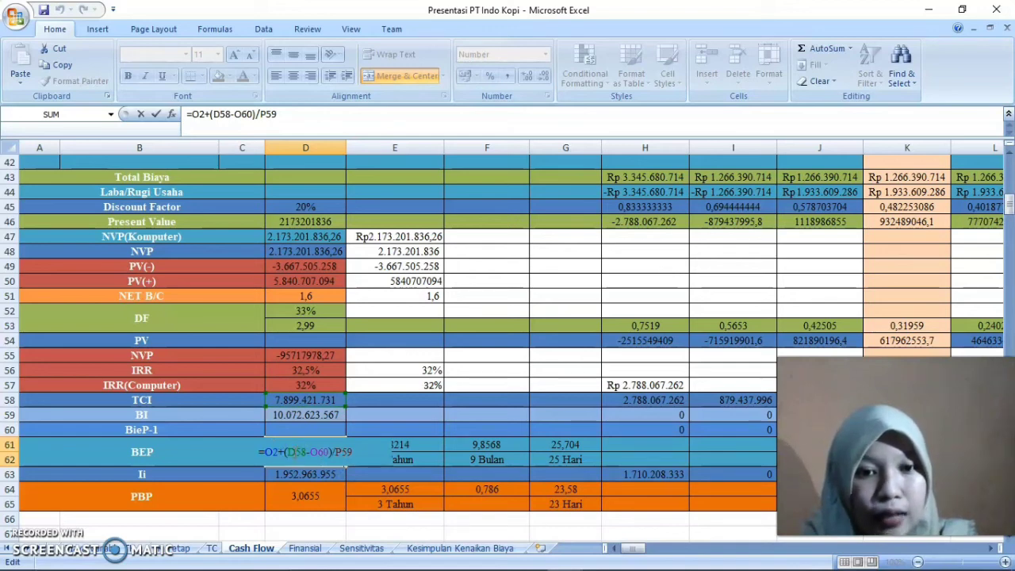
{"action": "left_click", "coordinate": [324, 451]}
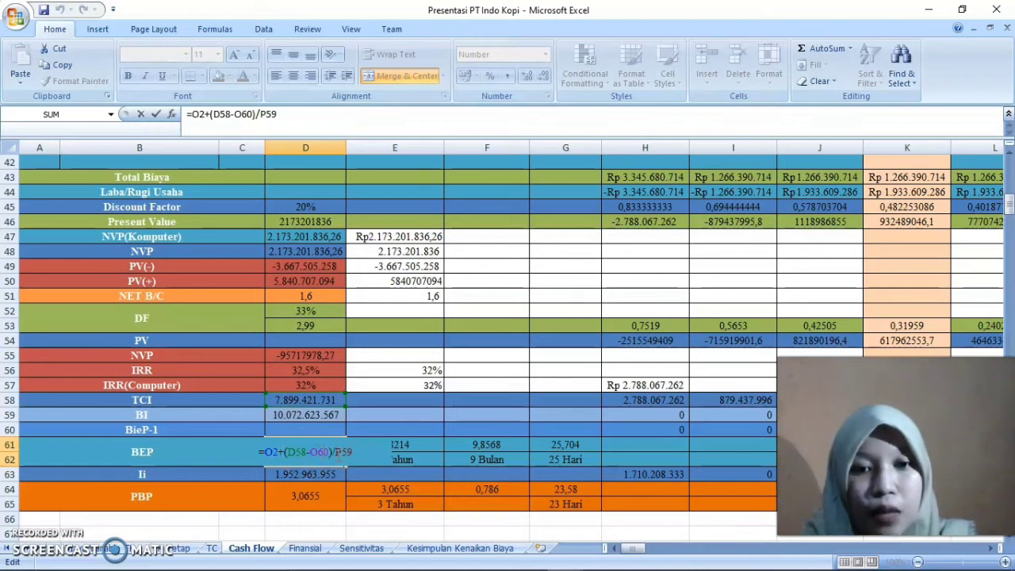
Trace the BEP formula's O60 and P59 references to the BieP-1 and BI rows
{"action": "left_click_drag", "start_coordinate": [628, 549], "coordinate": [643, 553]}
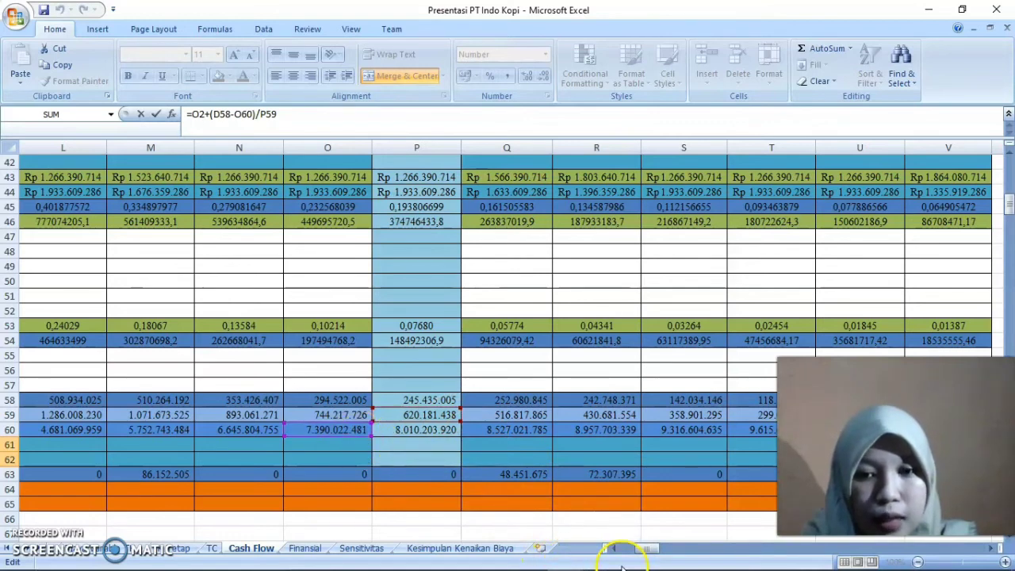
{"action": "left_click_drag", "start_coordinate": [652, 548], "coordinate": [646, 549]}
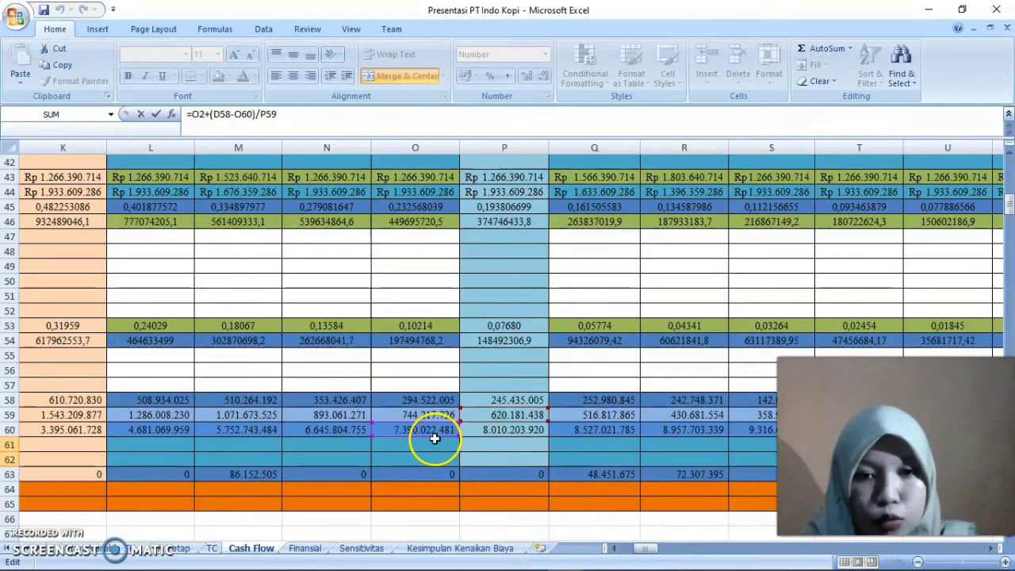
{"action": "left_click_drag", "start_coordinate": [644, 550], "coordinate": [603, 550]}
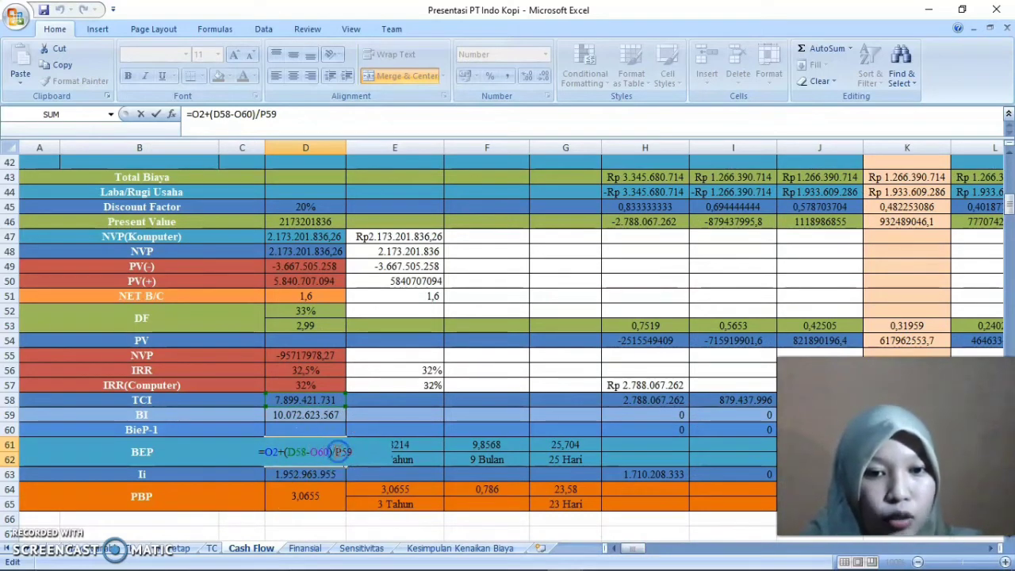
Examine the P59 divisor of the BEP formula against the yearly BI row and close the formula
{"action": "left_click", "coordinate": [361, 454]}
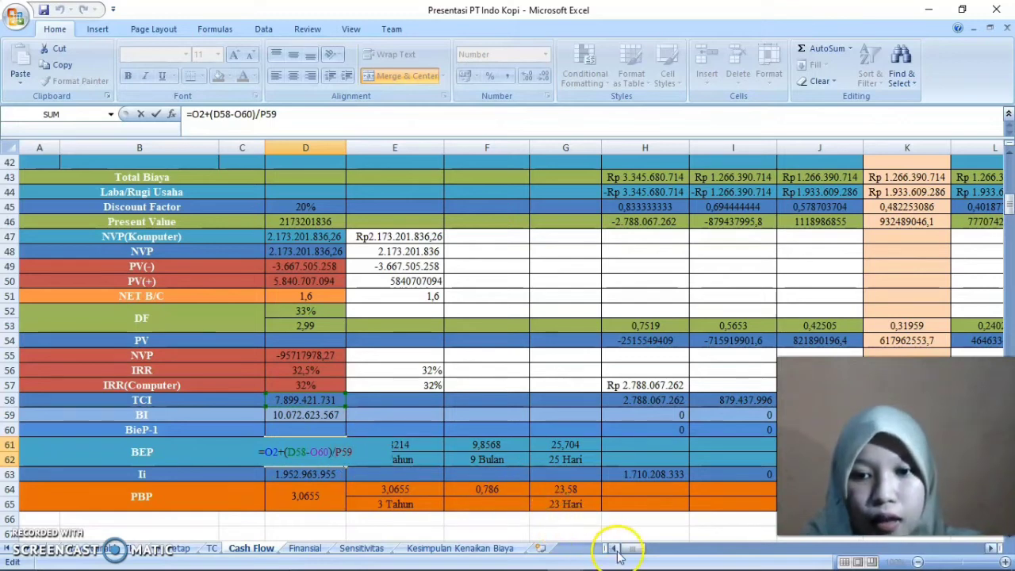
{"action": "left_click_drag", "start_coordinate": [623, 555], "coordinate": [640, 556]}
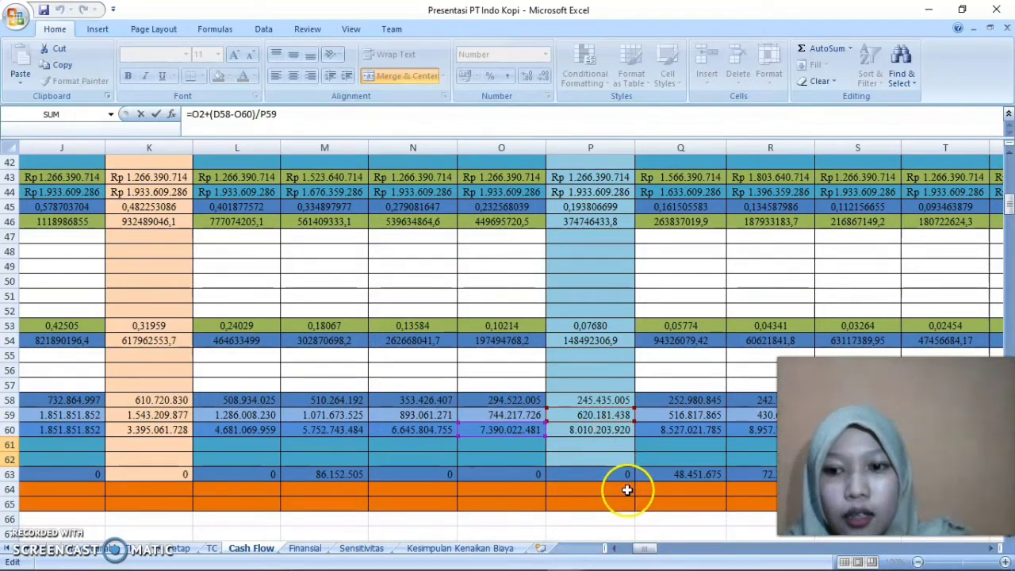
{"action": "left_click", "coordinate": [609, 548]}
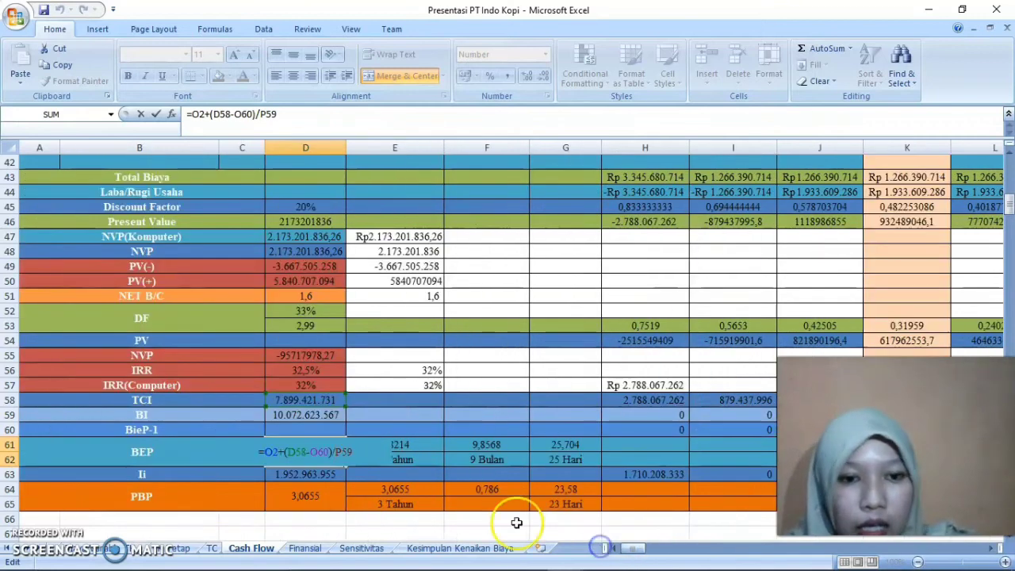
{"action": "key", "text": "Return"}
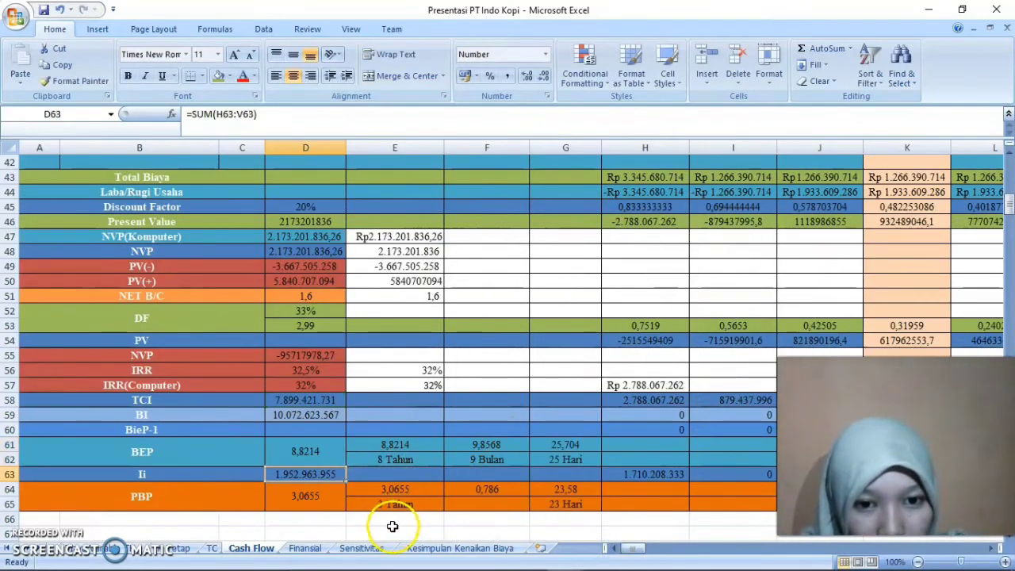
Recheck the formula structure of the BEP cell D61 and close it without edits
{"action": "left_click", "coordinate": [385, 426]}
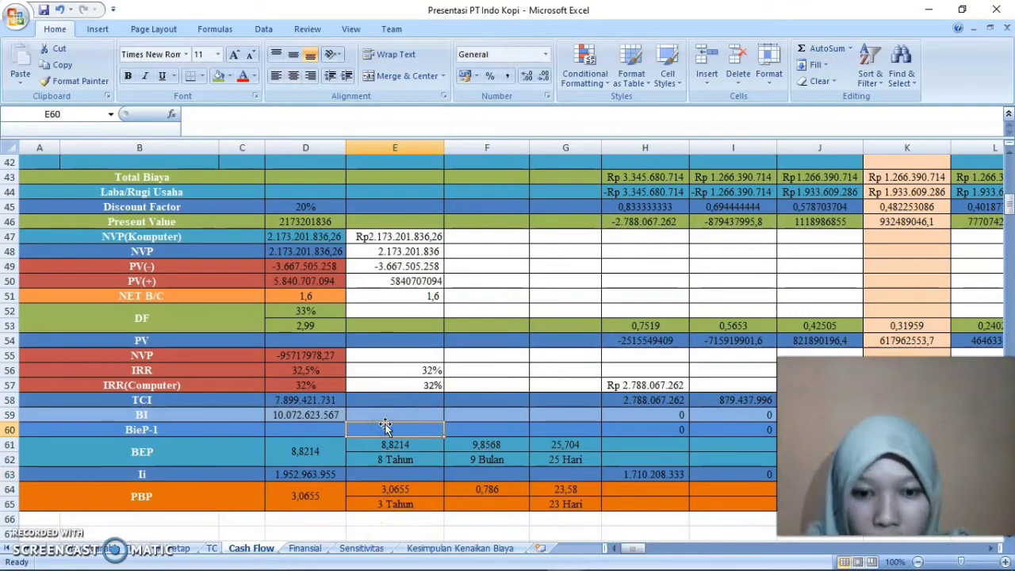
{"action": "left_click", "coordinate": [326, 449]}
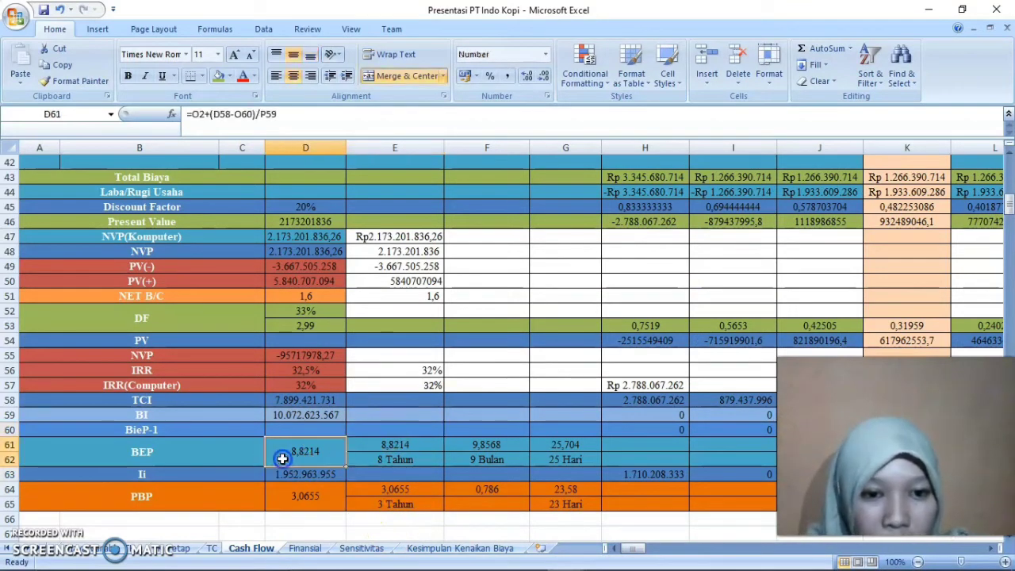
{"action": "double_click", "coordinate": [313, 452]}
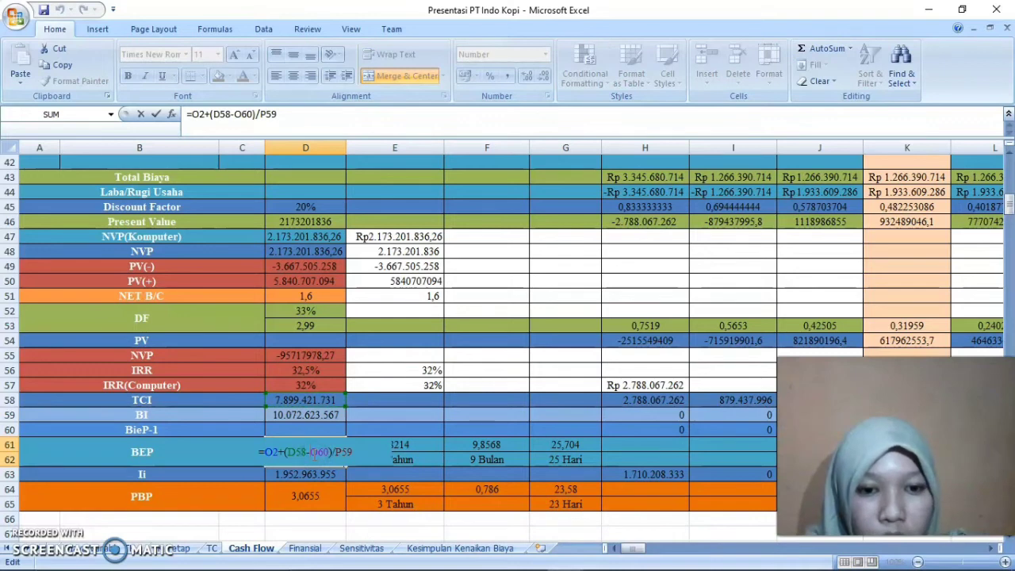
{"action": "left_click", "coordinate": [277, 453]}
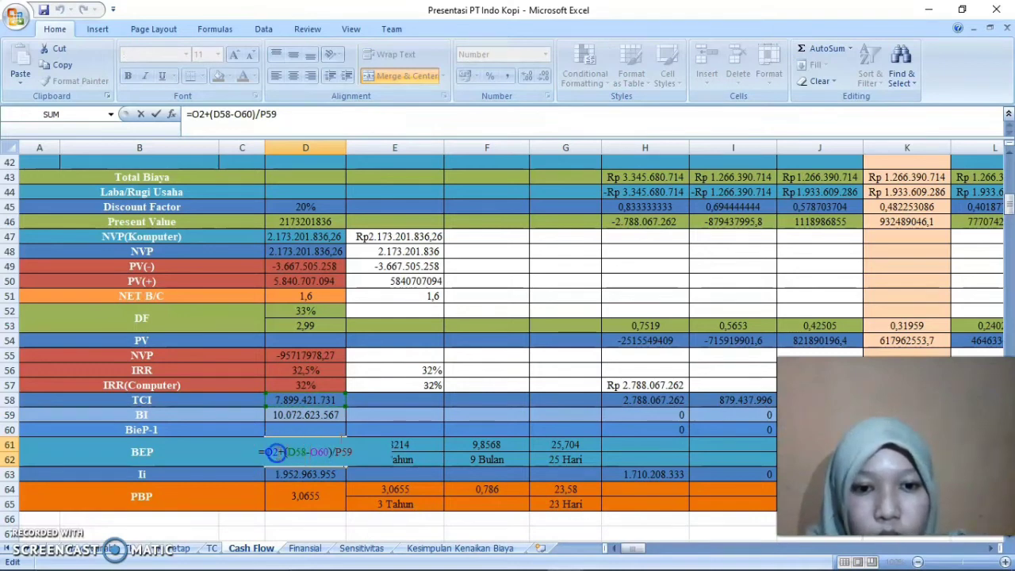
{"action": "key", "text": "Return"}
Start a demonstration BEP formula in E60 that references the year 8 header in O2
{"action": "left_click", "coordinate": [406, 429]}
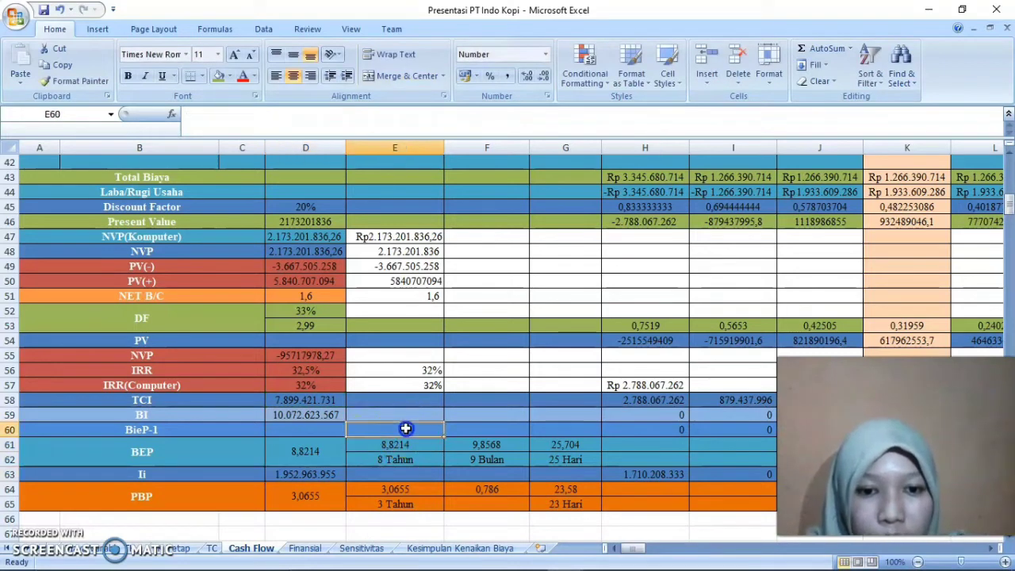
{"action": "type", "text": "="}
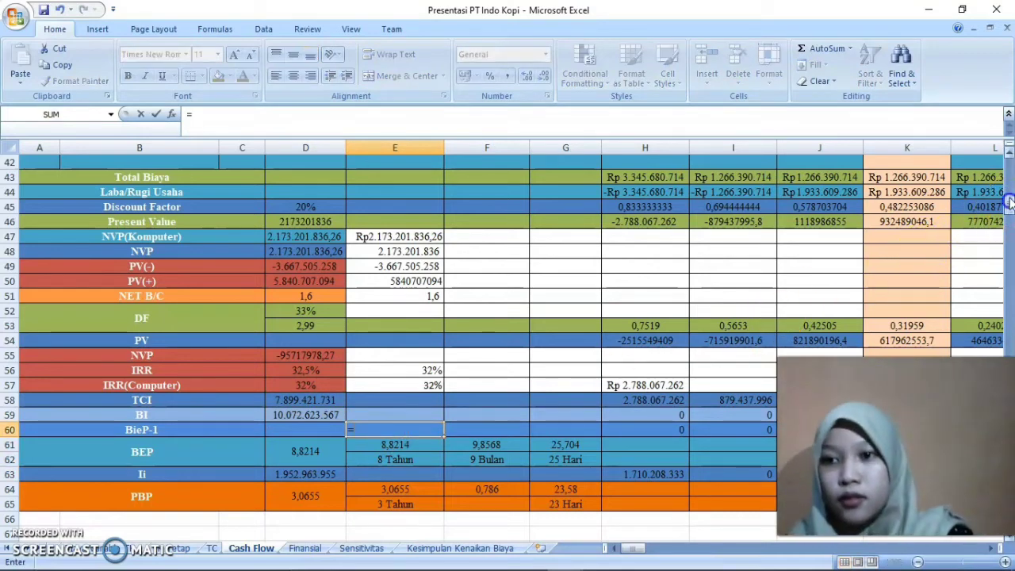
{"action": "left_click_drag", "start_coordinate": [1008, 198], "coordinate": [1009, 168]}
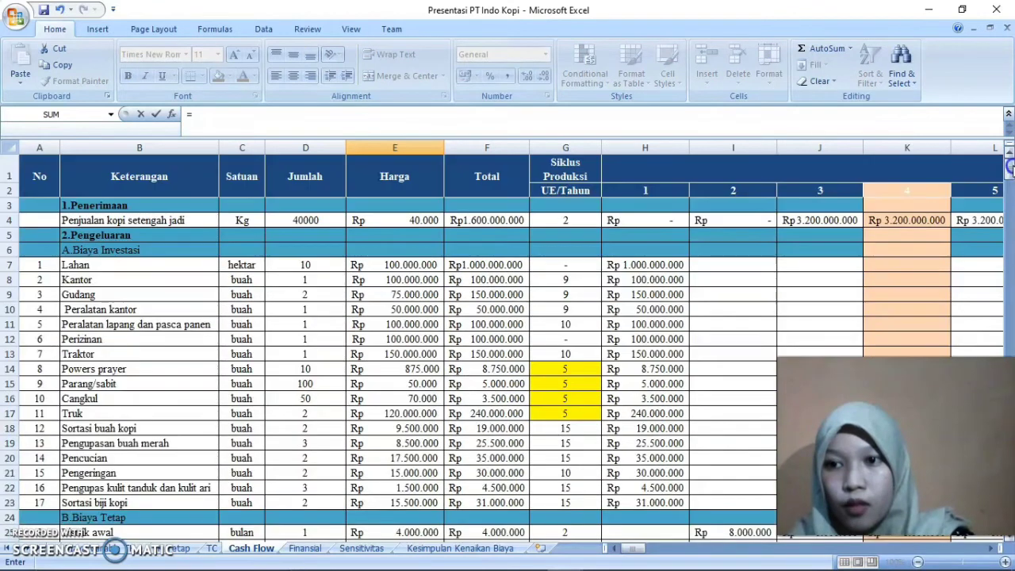
{"action": "left_click_drag", "start_coordinate": [621, 548], "coordinate": [635, 555]}
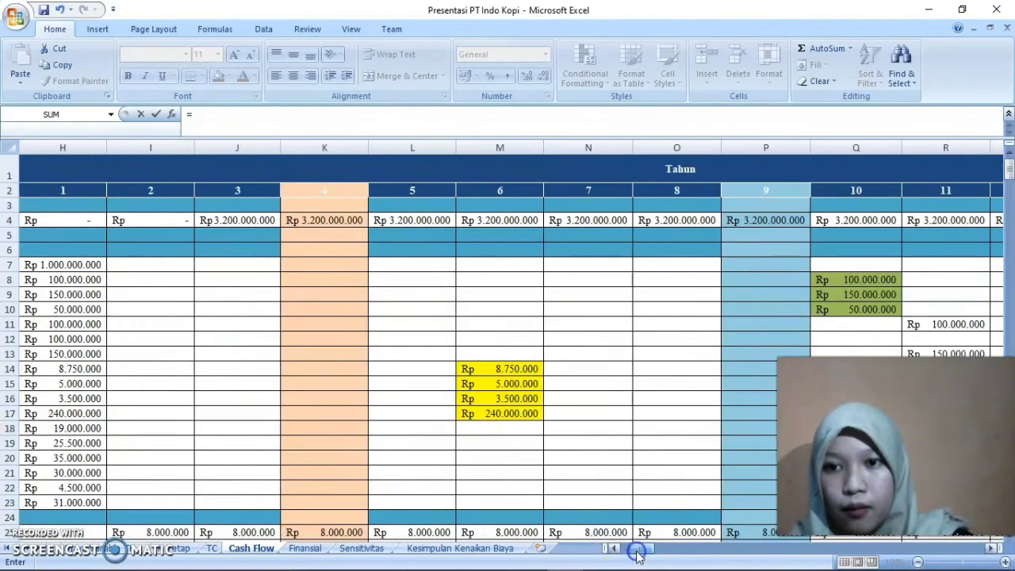
{"action": "left_click", "coordinate": [682, 188]}
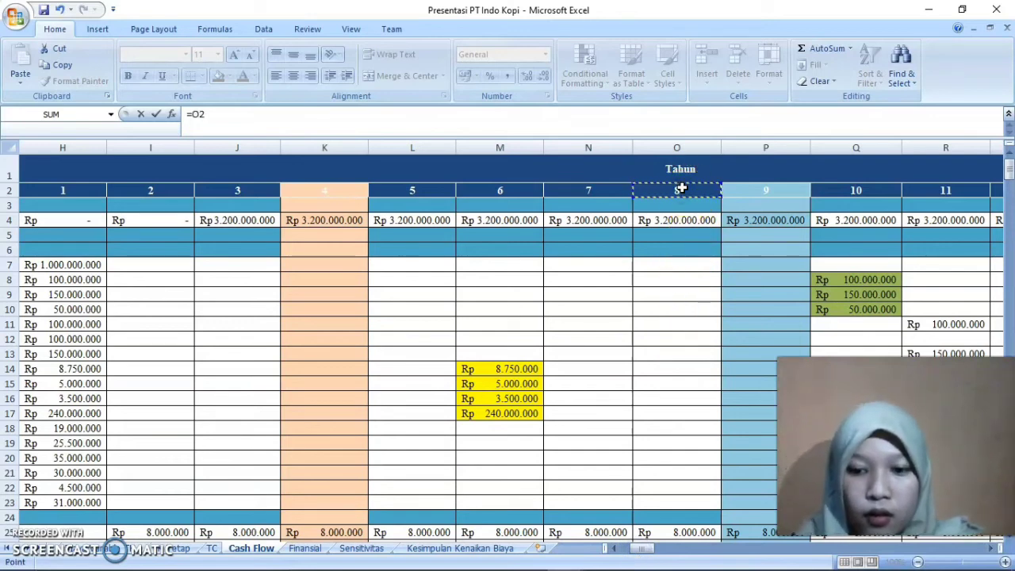
{"action": "type", "text": "("}
{"action": "key", "text": "BackSpace"}
Complete the demonstration BEP formula in E59 as =O2+(D58-O60)/P59
{"action": "double_click", "coordinate": [379, 462]}
{"action": "left_click", "coordinate": [380, 462]}
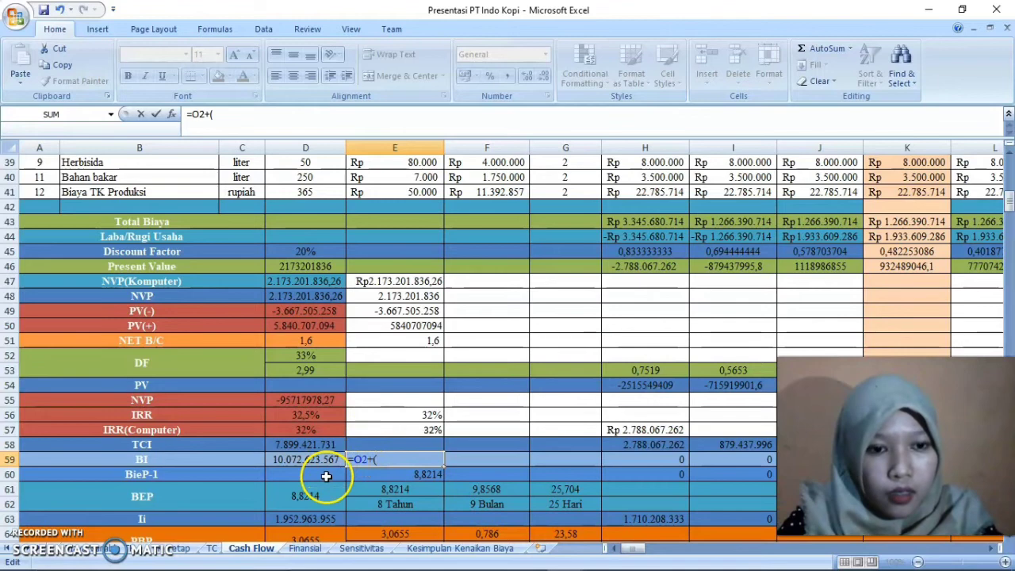
{"action": "left_click", "coordinate": [327, 449]}
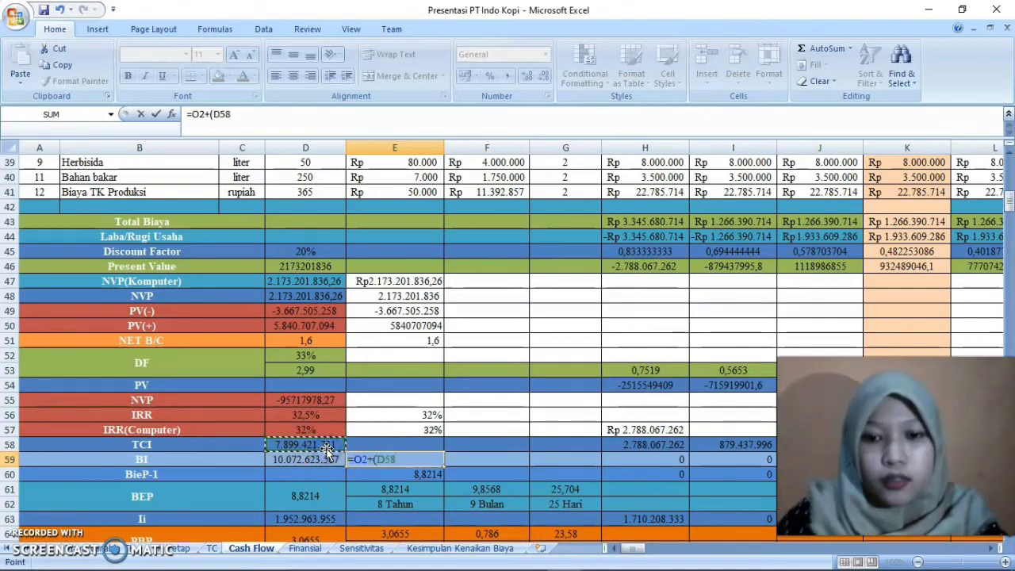
{"action": "type", "text": "-"}
{"action": "left_click_drag", "start_coordinate": [635, 549], "coordinate": [646, 553]}
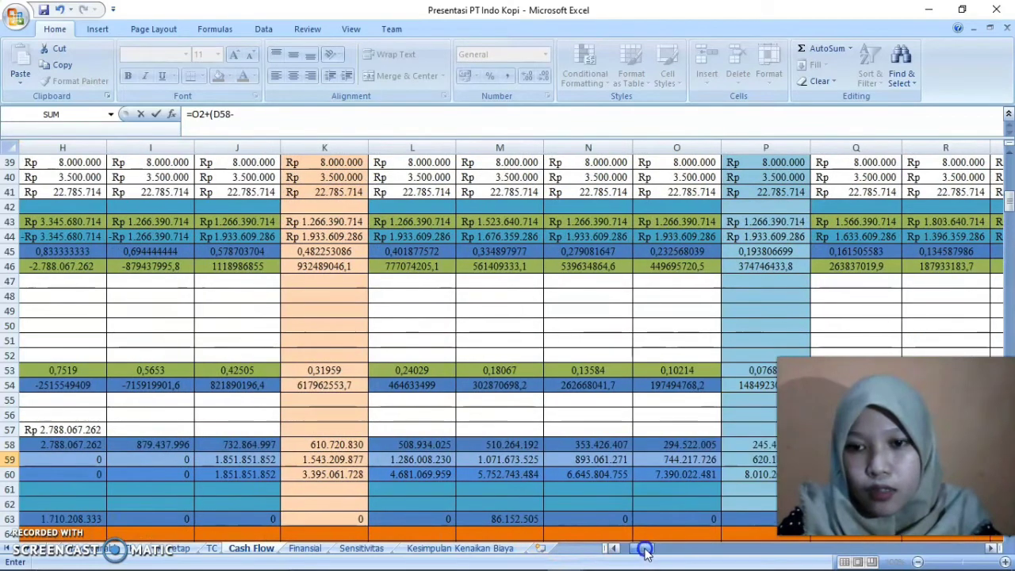
{"action": "left_click", "coordinate": [695, 474]}
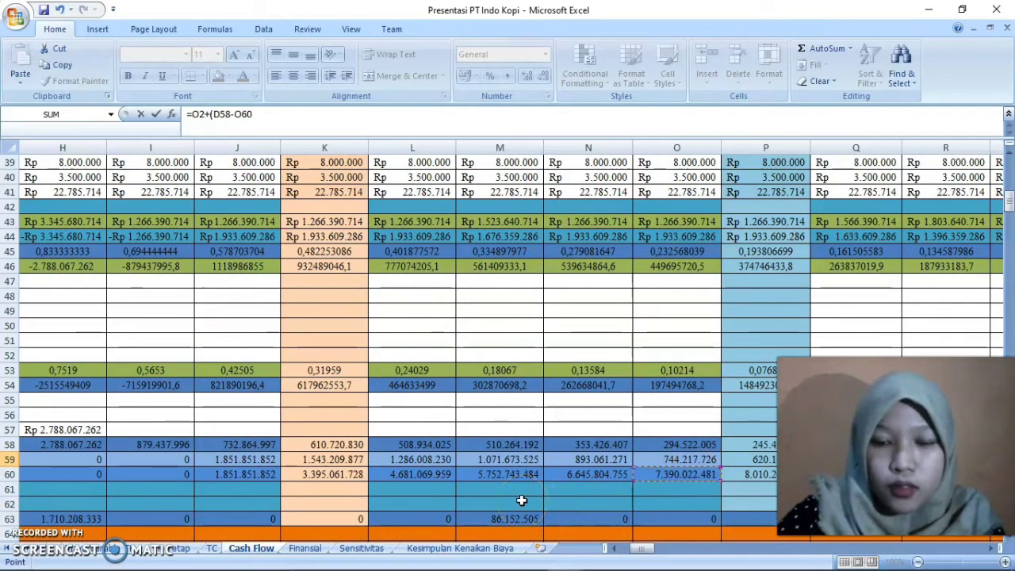
{"action": "type", "text": ")/"}
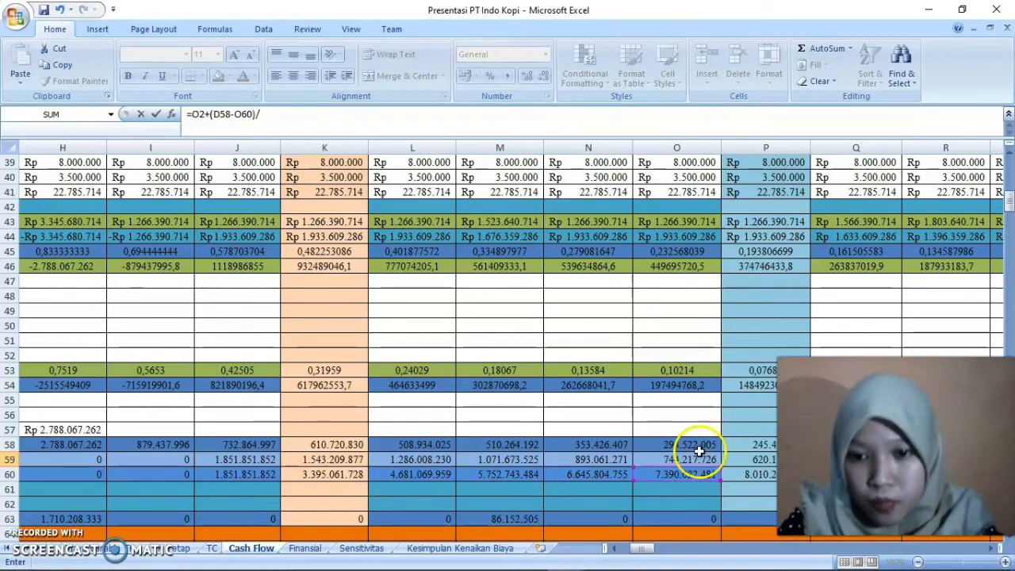
{"action": "left_click", "coordinate": [741, 458]}
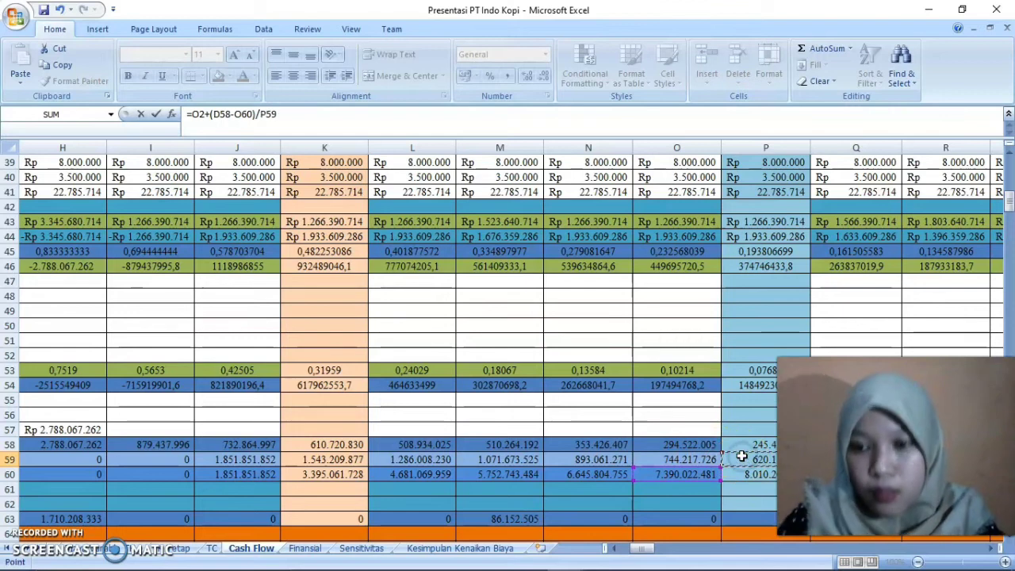
{"action": "key", "text": "Return"}
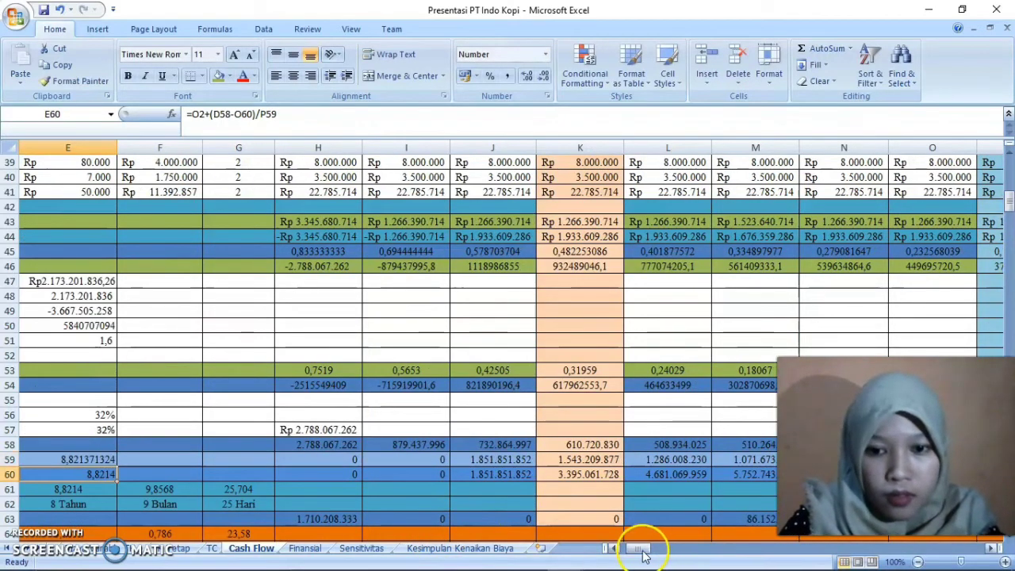
Format the demonstration BEP result in E59 to show four decimal places
{"action": "left_click_drag", "start_coordinate": [643, 548], "coordinate": [632, 553]}
{"action": "left_click", "coordinate": [409, 460]}
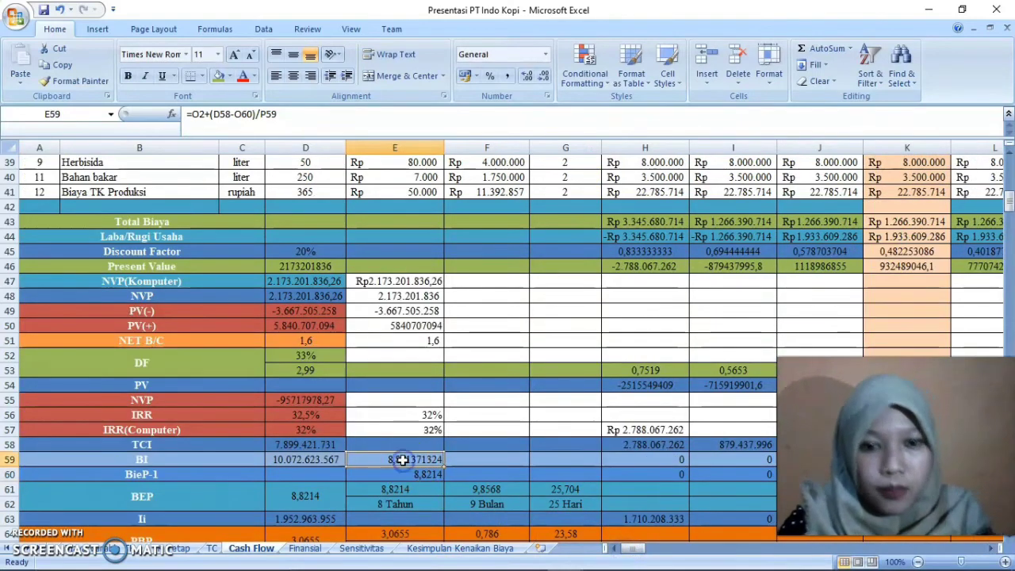
{"action": "left_click", "coordinate": [546, 75]}
{"action": "left_click", "coordinate": [546, 76]}
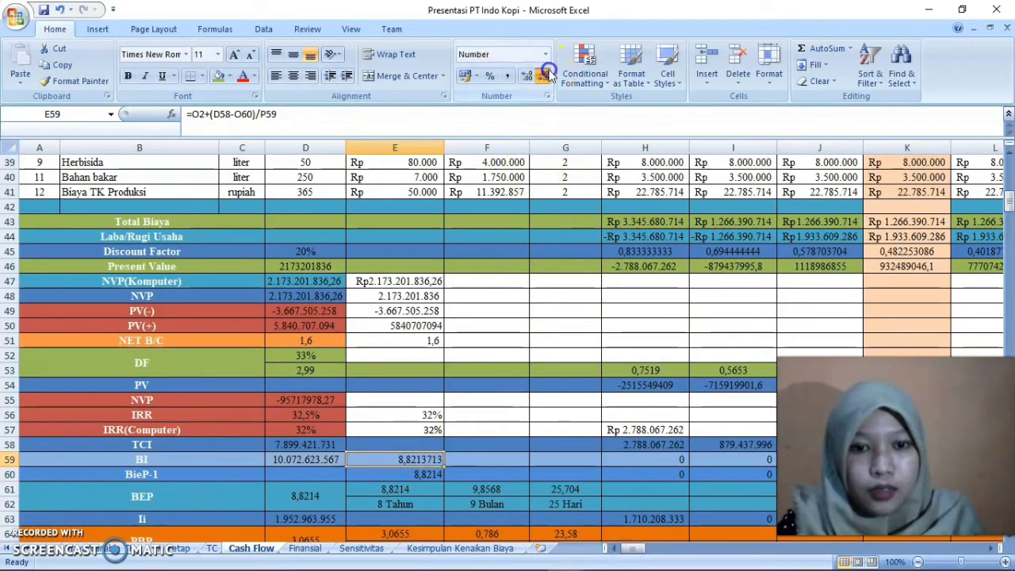
{"action": "left_click", "coordinate": [546, 75]}
{"action": "left_click", "coordinate": [546, 75]}
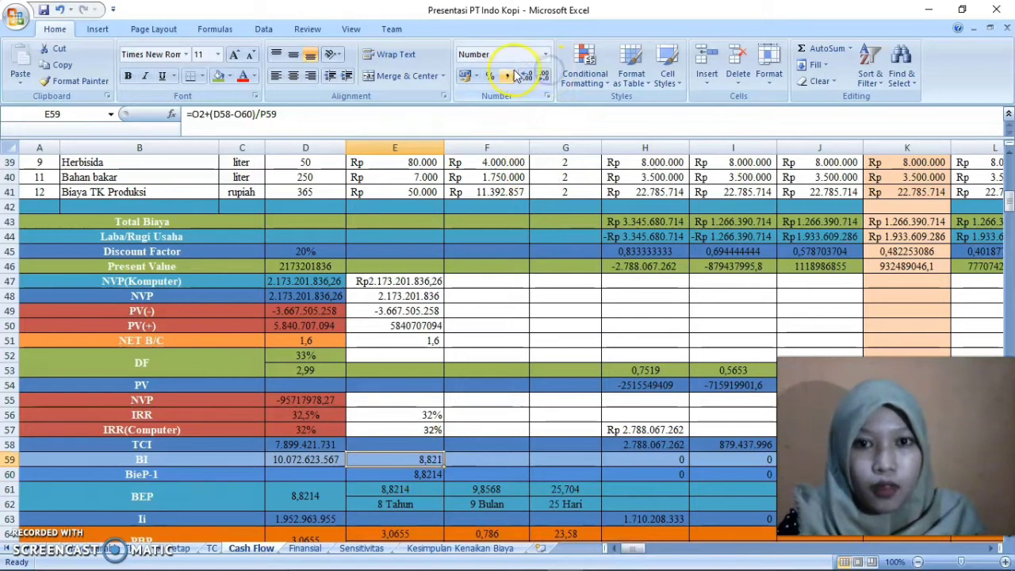
{"action": "left_click", "coordinate": [527, 76]}
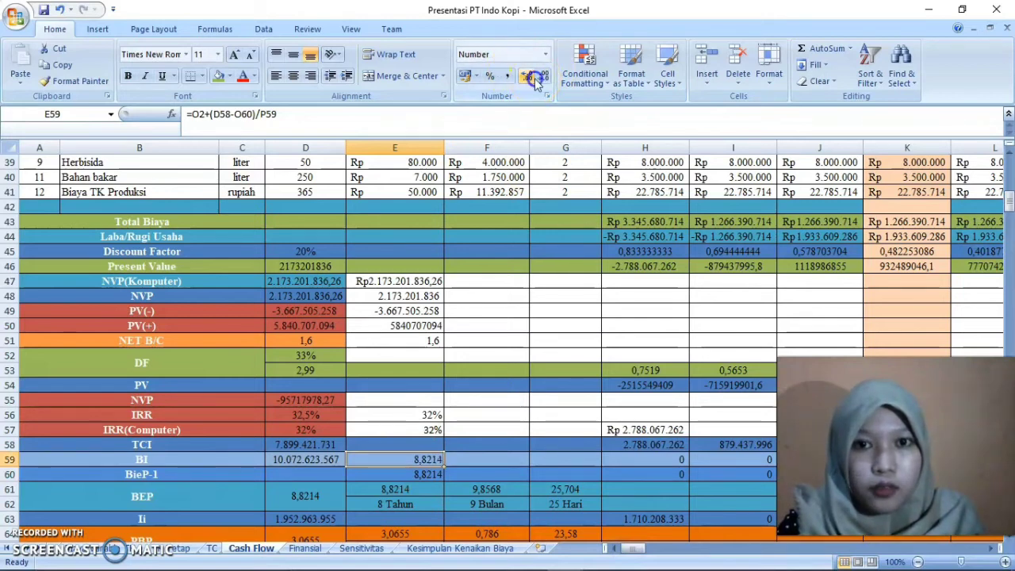
Clear the contents of the demonstration BEP cells E59 and E60
{"action": "right_click", "coordinate": [417, 461]}
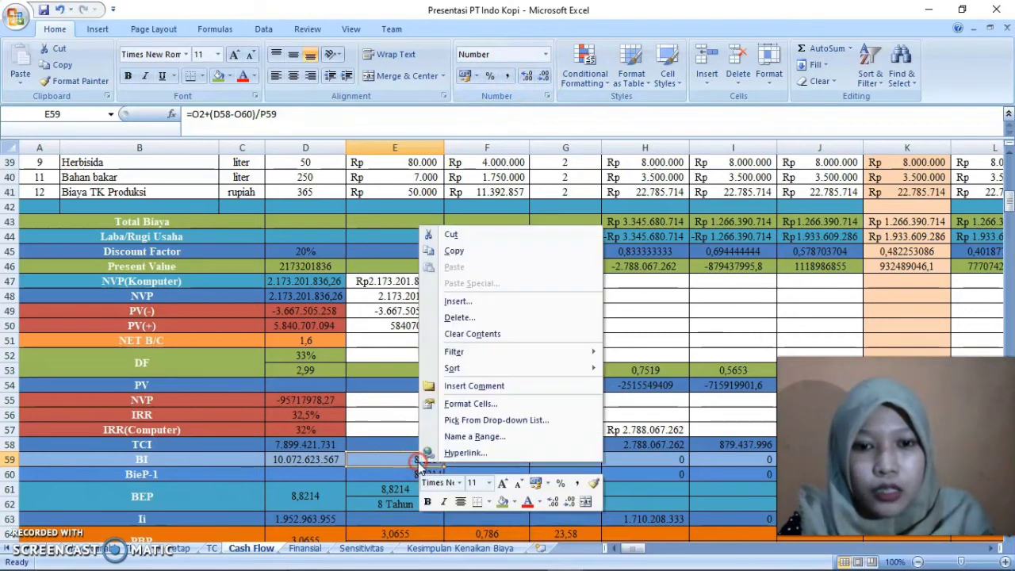
{"action": "left_click", "coordinate": [478, 334]}
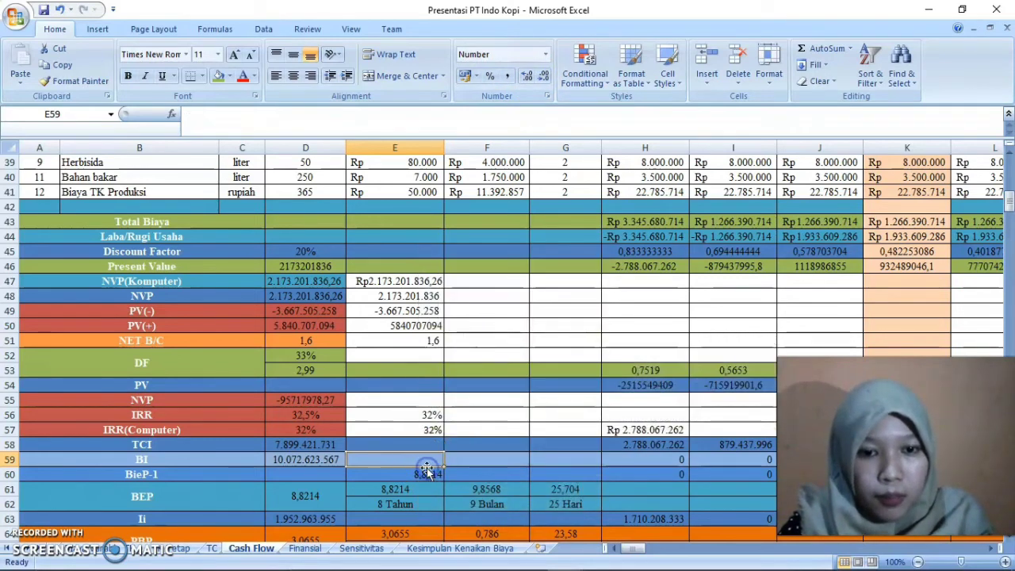
{"action": "key", "text": "ctrl+z"}
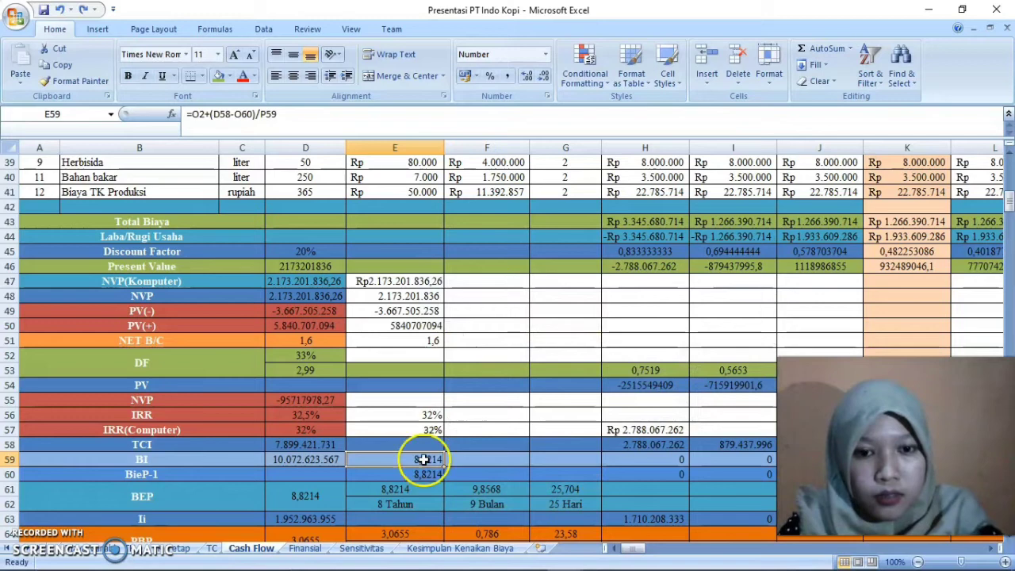
{"action": "left_click", "coordinate": [423, 461]}
{"action": "right_click", "coordinate": [423, 459]}
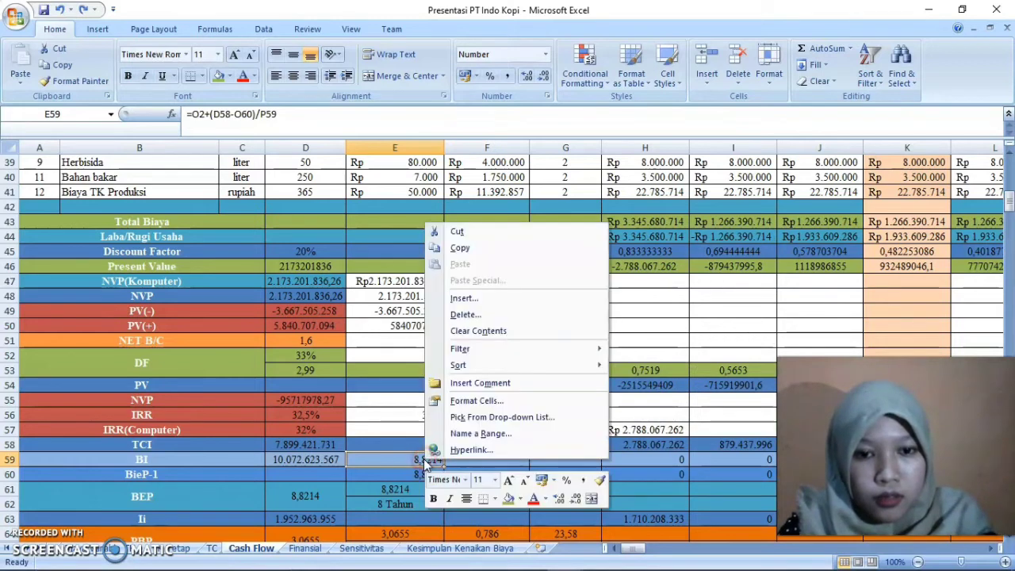
{"action": "left_click", "coordinate": [477, 331]}
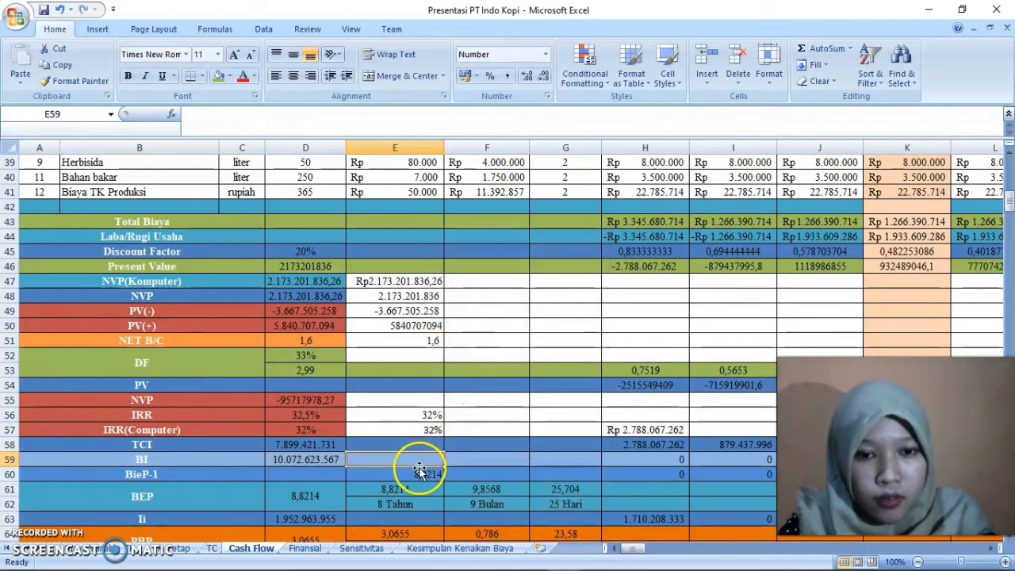
{"action": "left_click", "coordinate": [420, 473]}
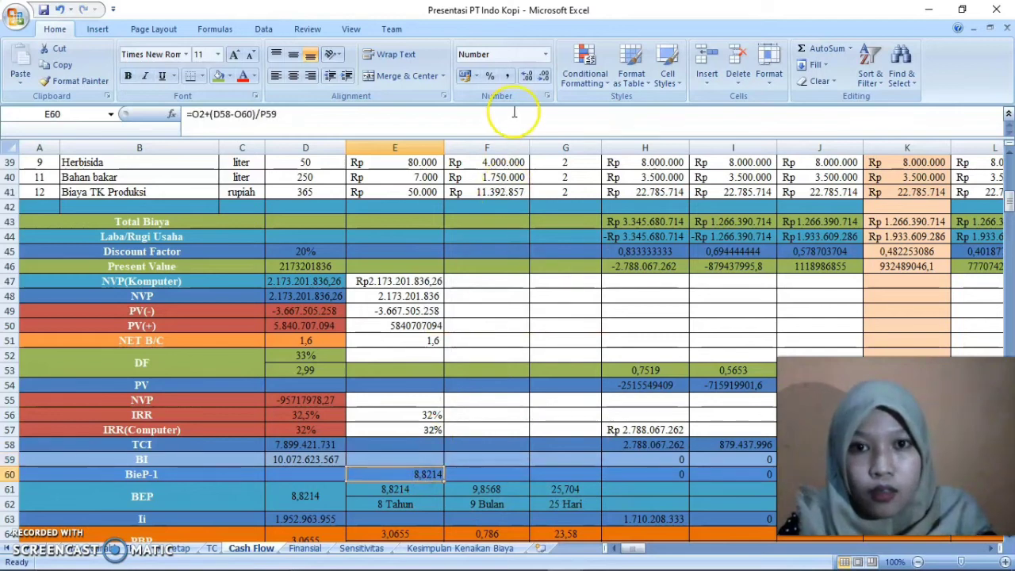
{"action": "left_click", "coordinate": [414, 474]}
{"action": "right_click", "coordinate": [414, 474]}
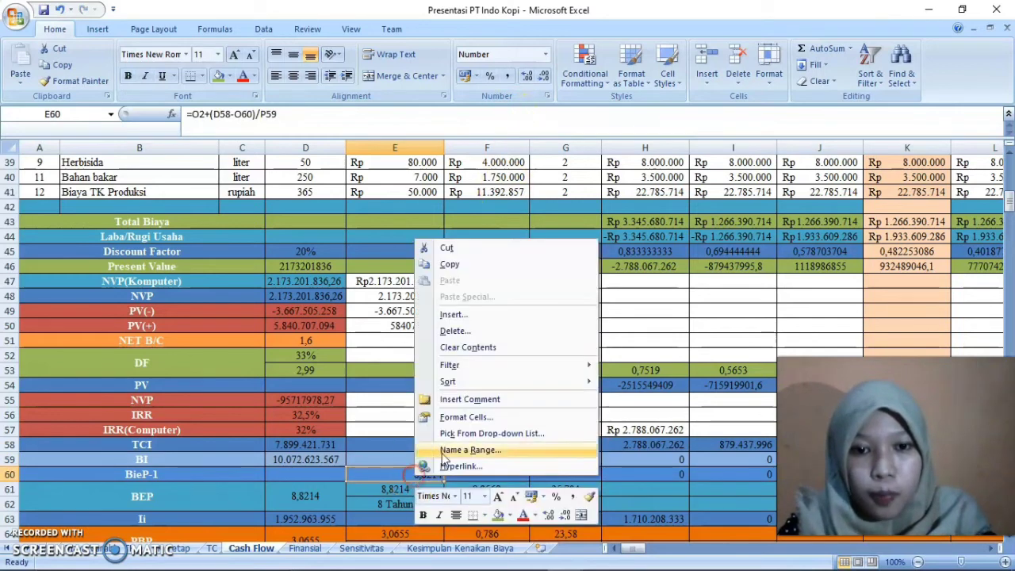
{"action": "left_click", "coordinate": [468, 347]}
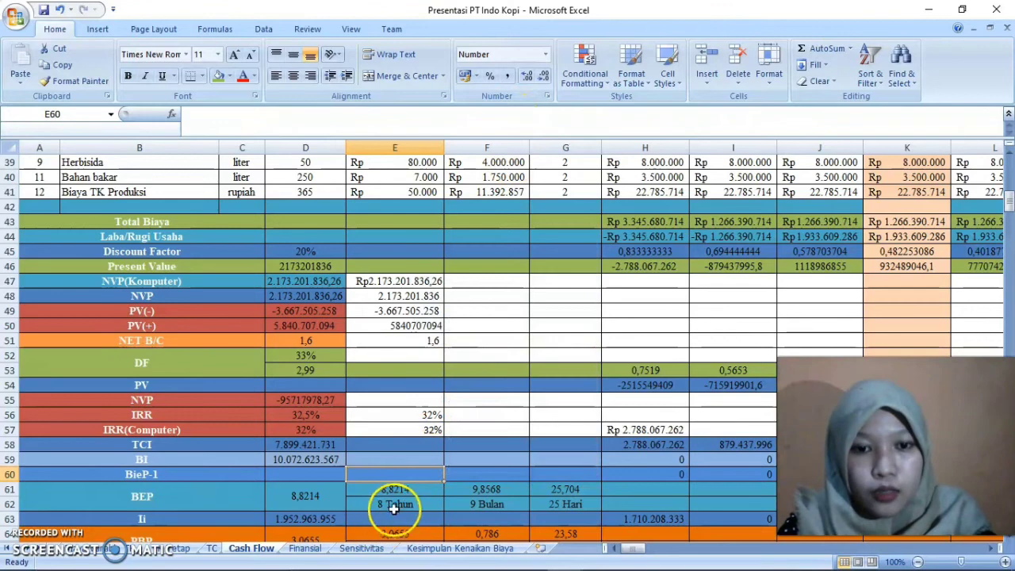
Re-enter the BEP year value in E61 as a reference to the BEP cell, =D61
{"action": "left_click", "coordinate": [396, 505]}
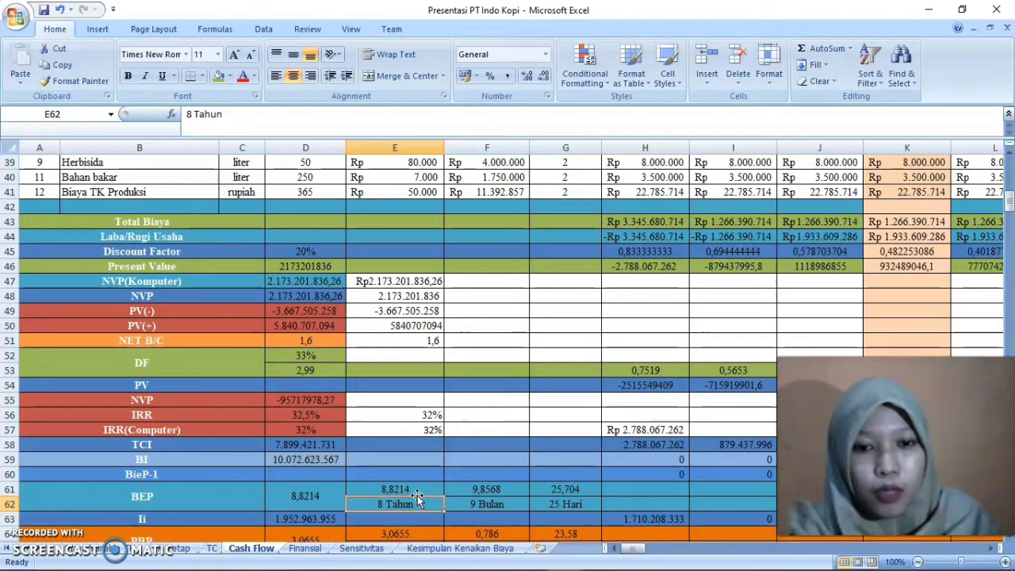
{"action": "double_click", "coordinate": [404, 489]}
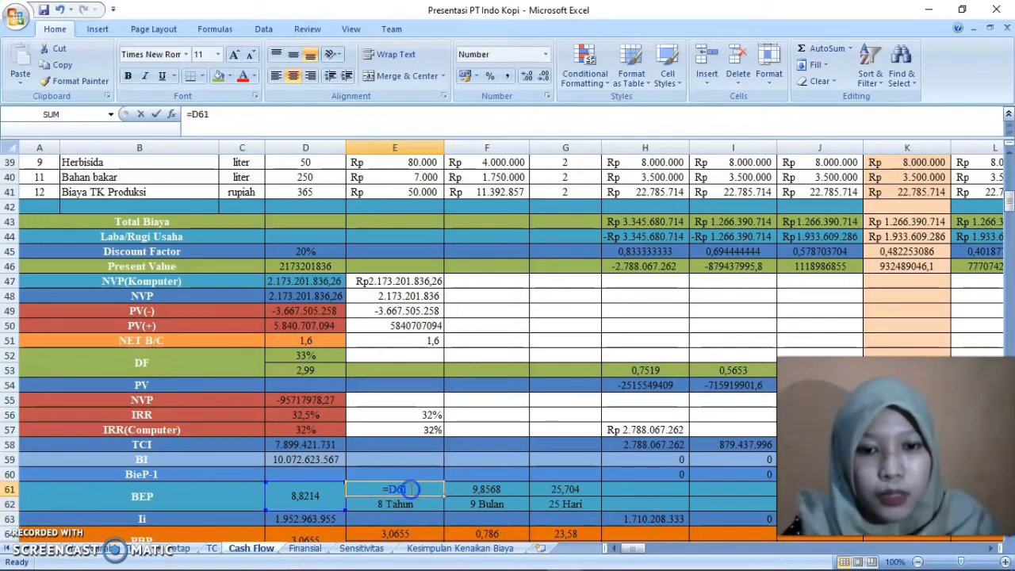
{"action": "key", "text": "BackSpace"}
{"action": "key", "text": "BackSpace"}
{"action": "key", "text": "BackSpace"}
{"action": "key", "text": "BackSpace"}
{"action": "type", "text": "="}
{"action": "left_click", "coordinate": [301, 497]}
{"action": "key", "text": "Return"}
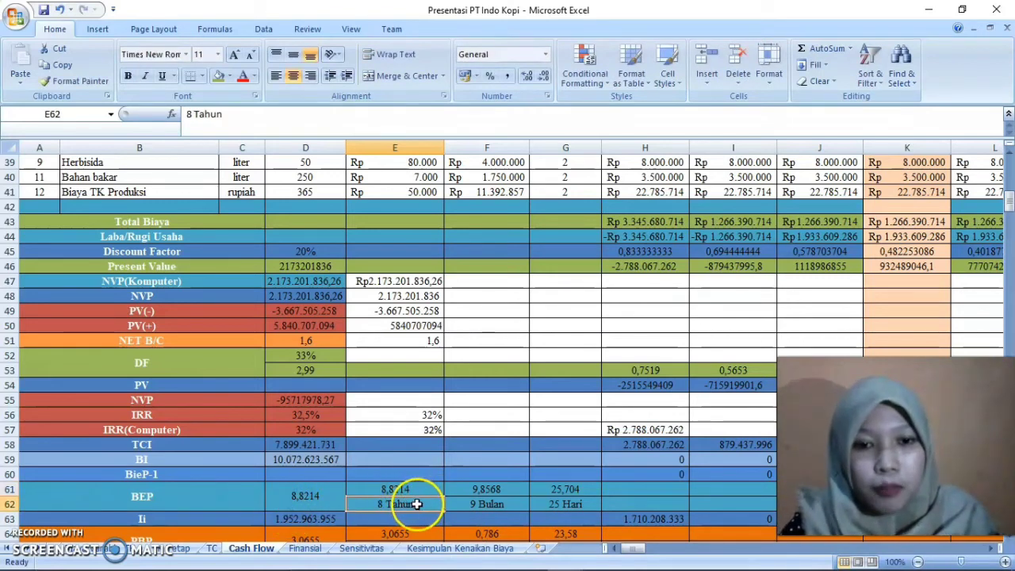
Examine the BEP month conversion formula in F61 and the day conversion formula in G61, closing each without edits
{"action": "double_click", "coordinate": [485, 490]}
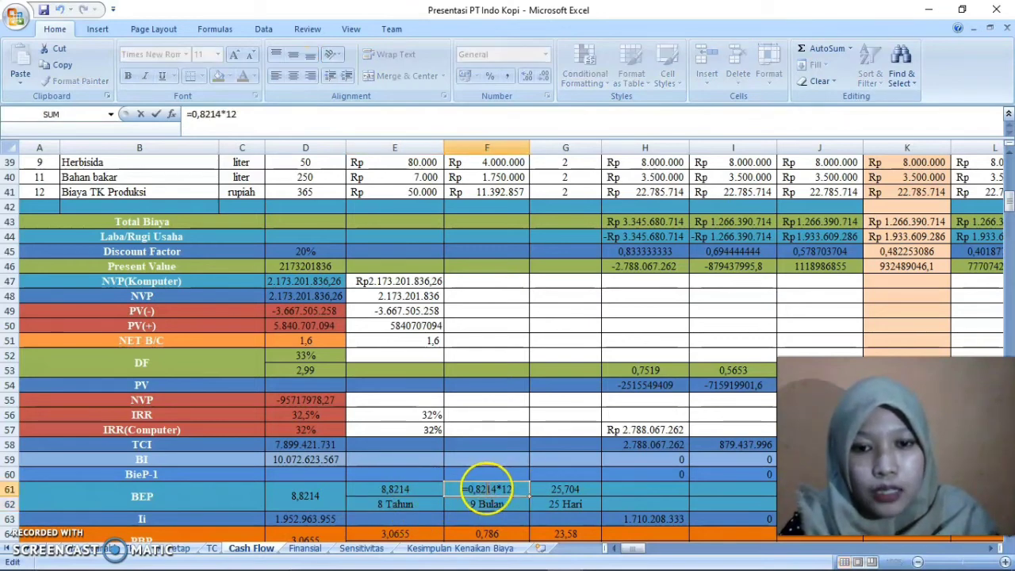
{"action": "left_click", "coordinate": [481, 499]}
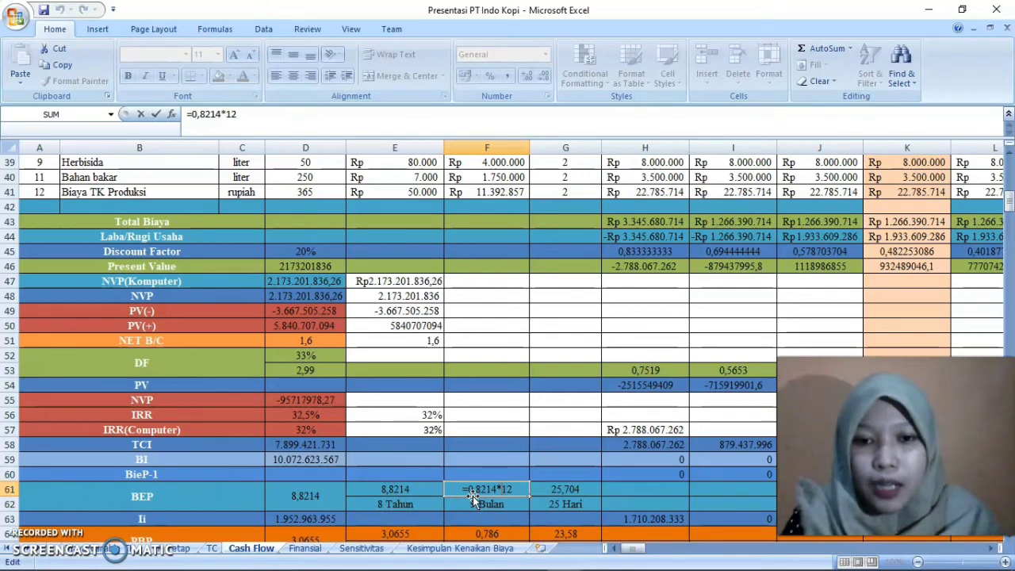
{"action": "key", "text": "Return"}
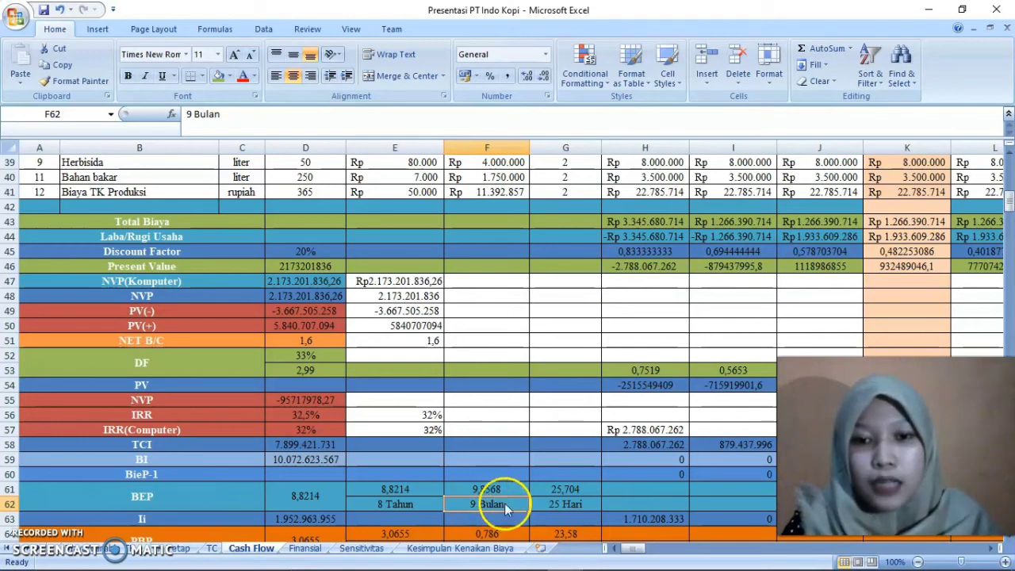
{"action": "double_click", "coordinate": [583, 489]}
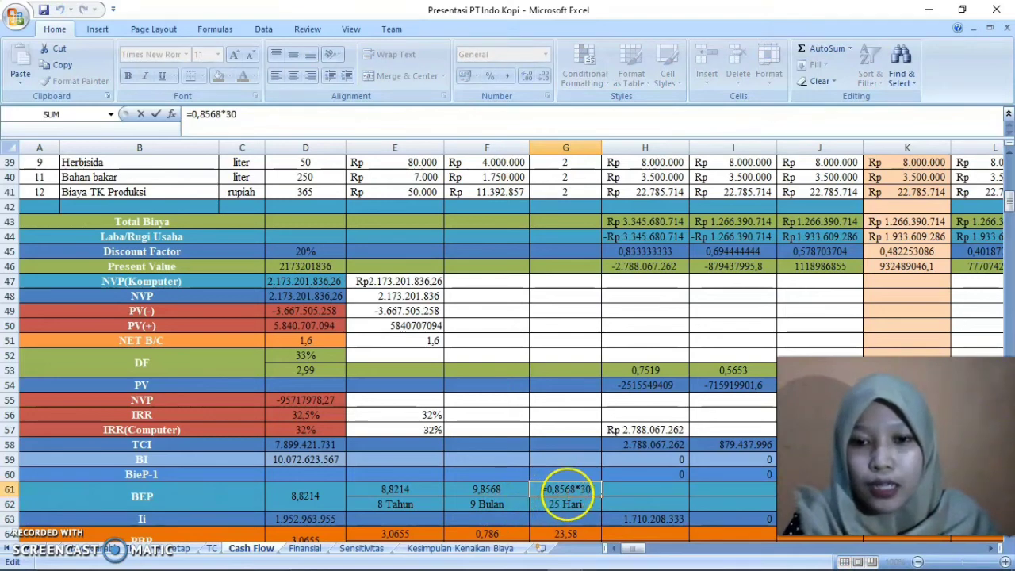
{"action": "key", "text": "Return"}
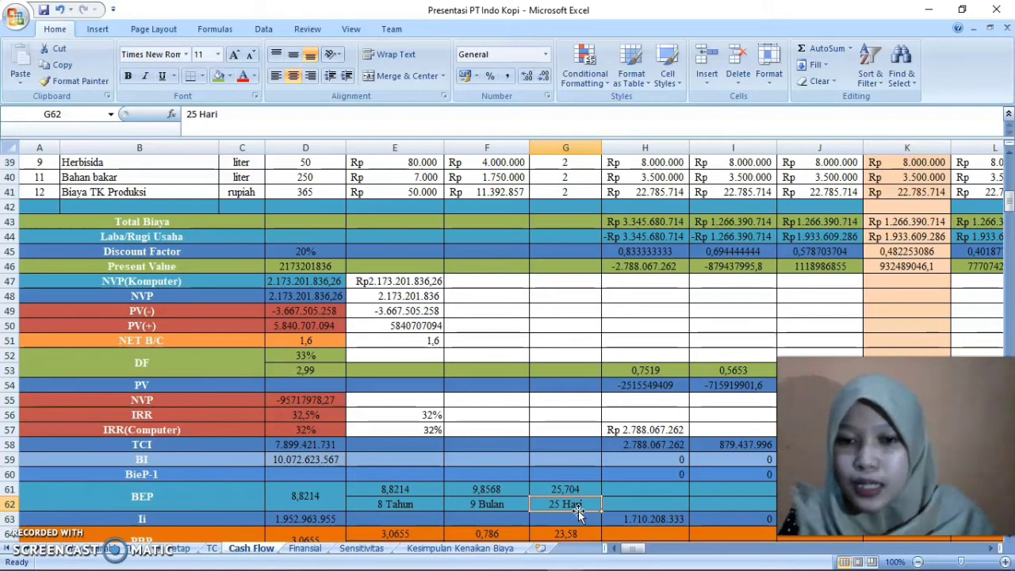
Go to the Ii row and examine the SUM formula in D63, closing it without edits
{"action": "key", "text": "Down"}
{"action": "key", "text": "Down"}
{"action": "key", "text": "Down"}
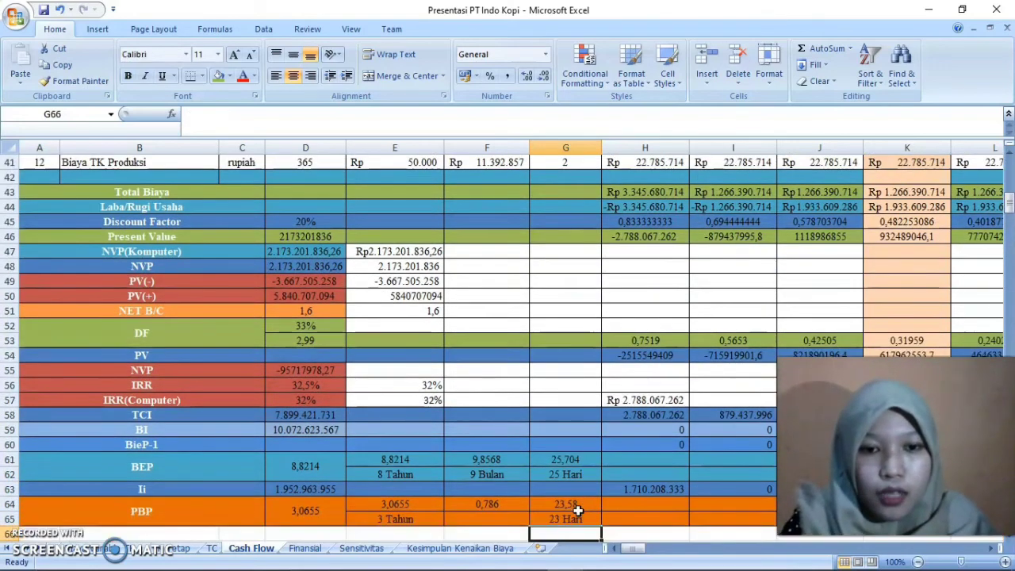
{"action": "key", "text": "Up"}
{"action": "key", "text": "Left"}
{"action": "key", "text": "Left"}
{"action": "key", "text": "Left"}
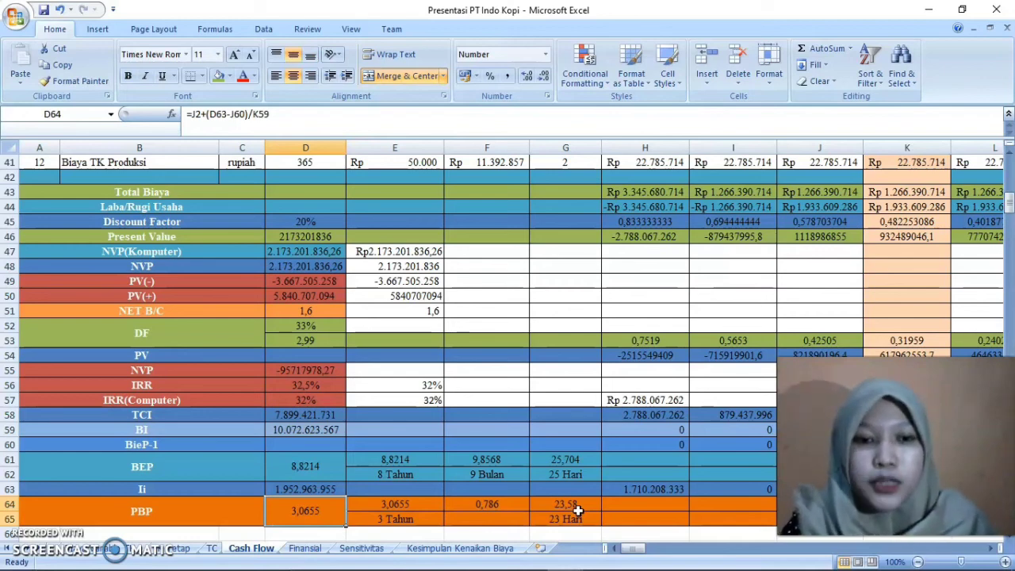
{"action": "key", "text": "Left"}
{"action": "key", "text": "Up"}
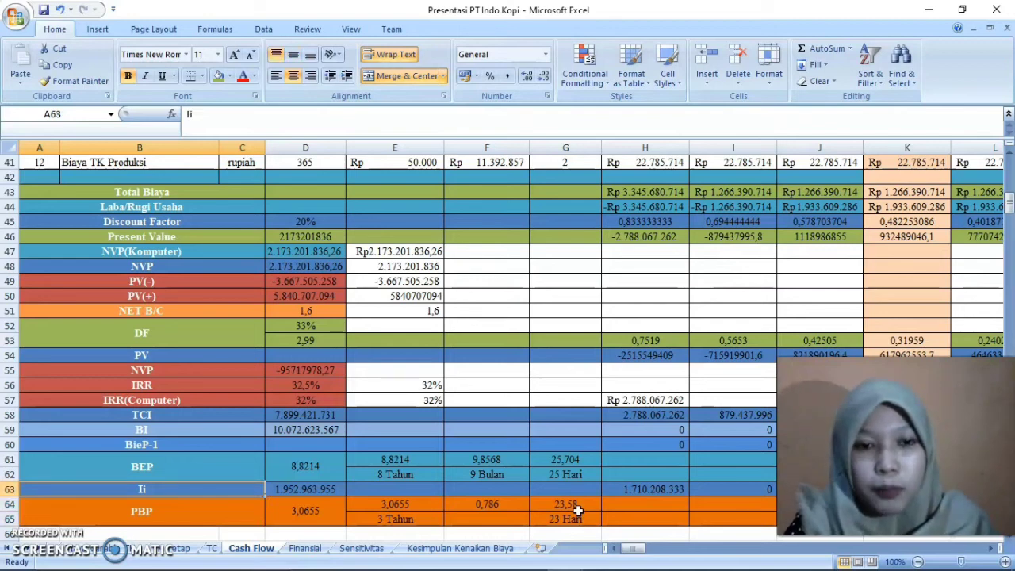
{"action": "key", "text": "Right"}
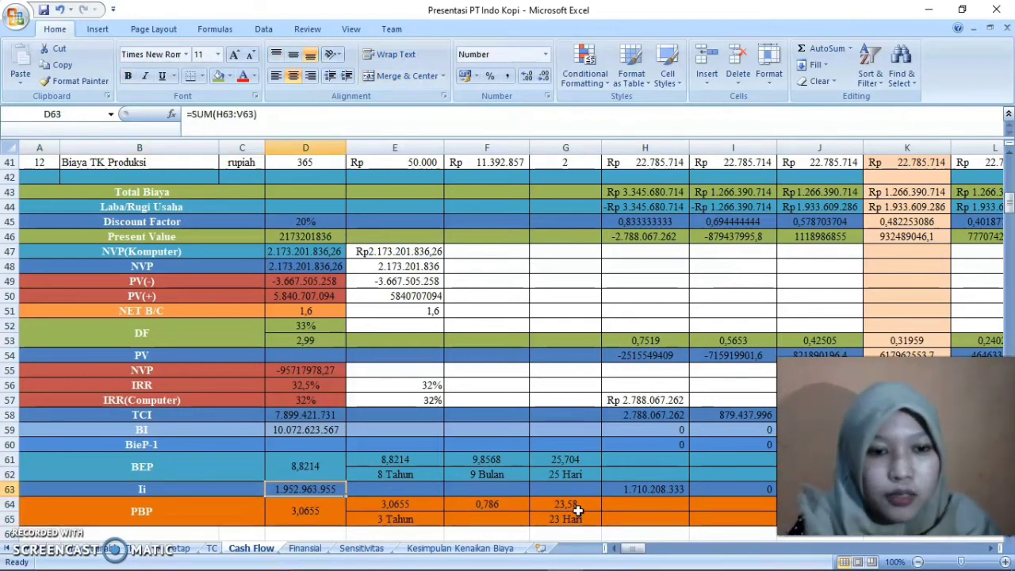
{"action": "double_click", "coordinate": [318, 489]}
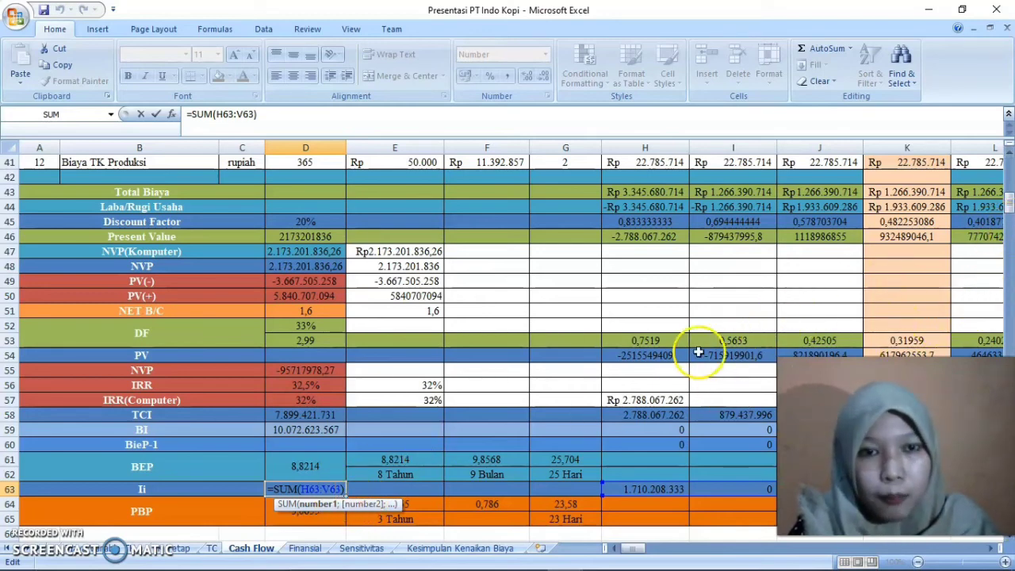
{"action": "key", "text": "Return"}
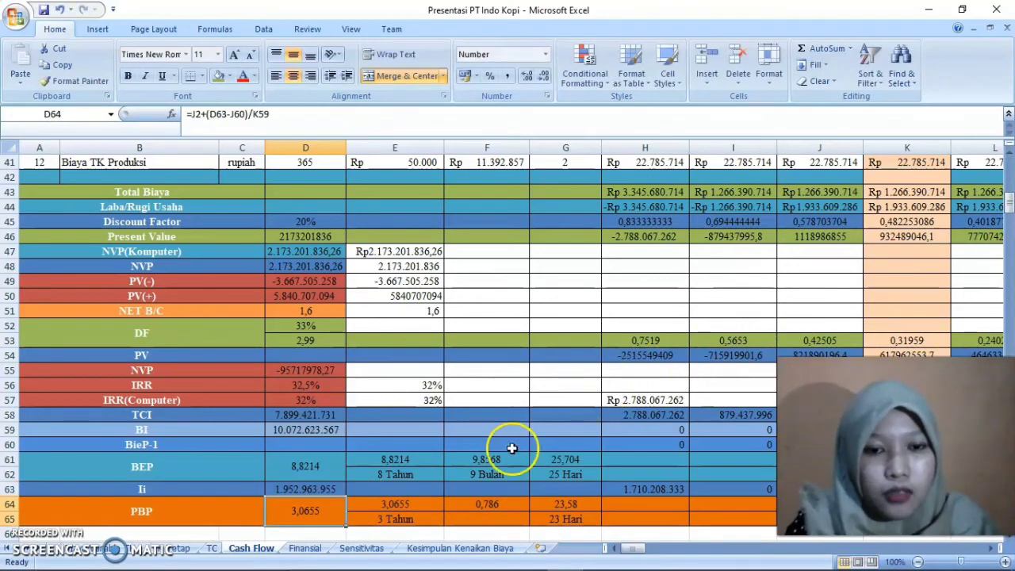
Examine the PBP formula in D64, checking its D63 and J60 references, and close it without edits
{"action": "double_click", "coordinate": [315, 509]}
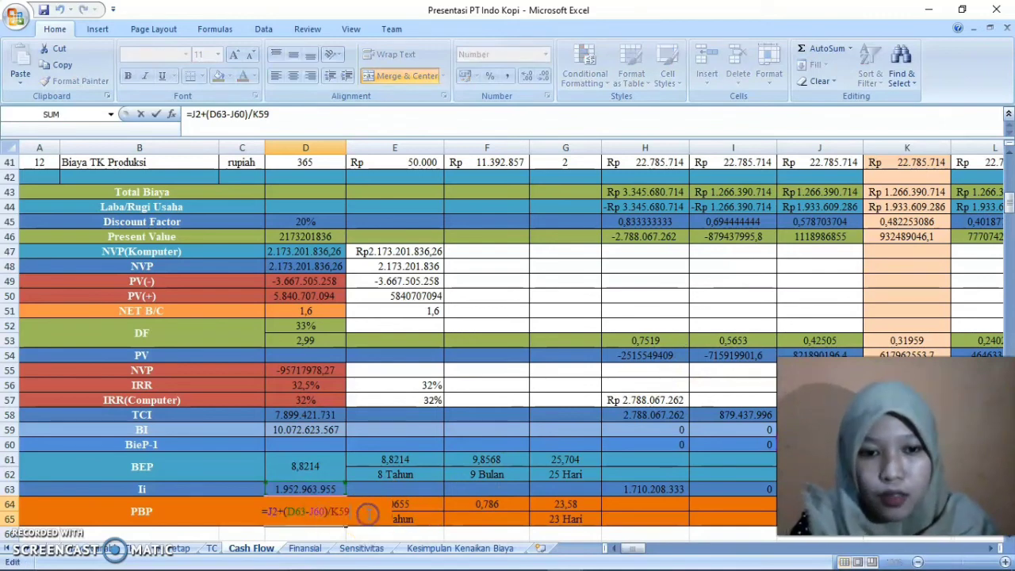
{"action": "left_click", "coordinate": [307, 512]}
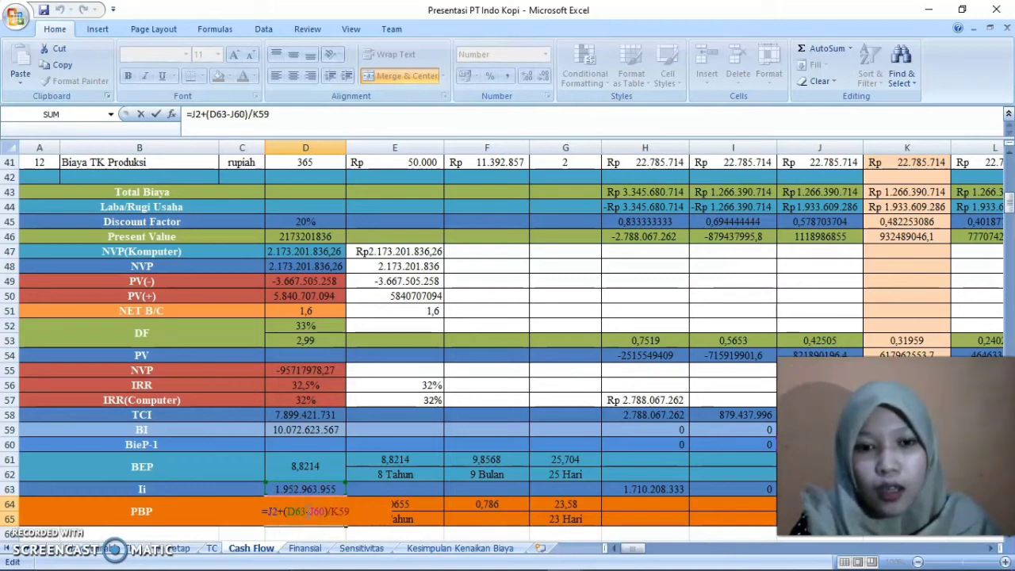
{"action": "left_click", "coordinate": [308, 516]}
{"action": "left_click", "coordinate": [309, 516]}
{"action": "left_click", "coordinate": [308, 517]}
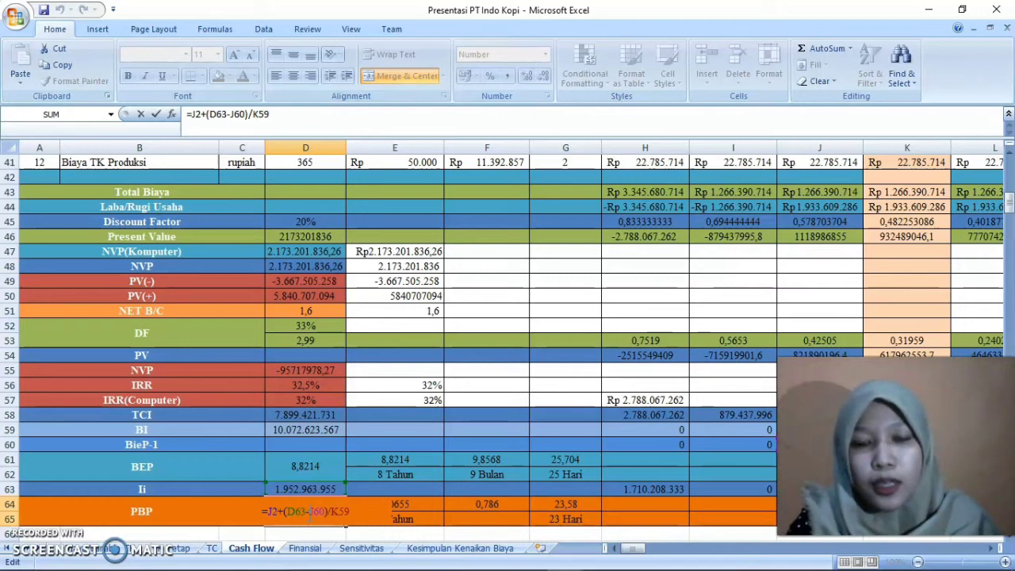
{"action": "key", "text": "Return"}
Examine the PBP year reference in E64, the month conversion in F64, and the month and day label cells in row 65
{"action": "double_click", "coordinate": [397, 506]}
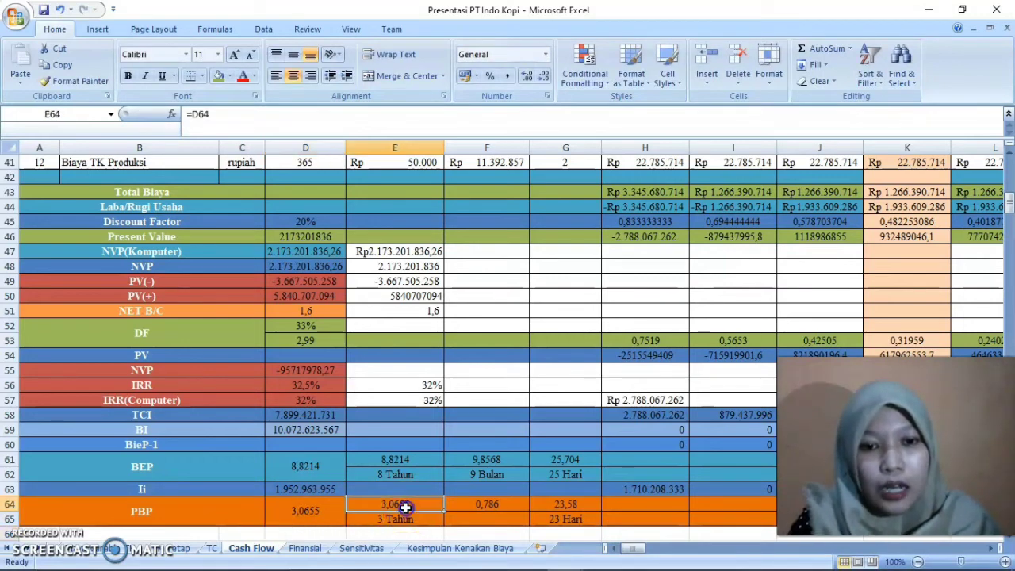
{"action": "left_click", "coordinate": [424, 509]}
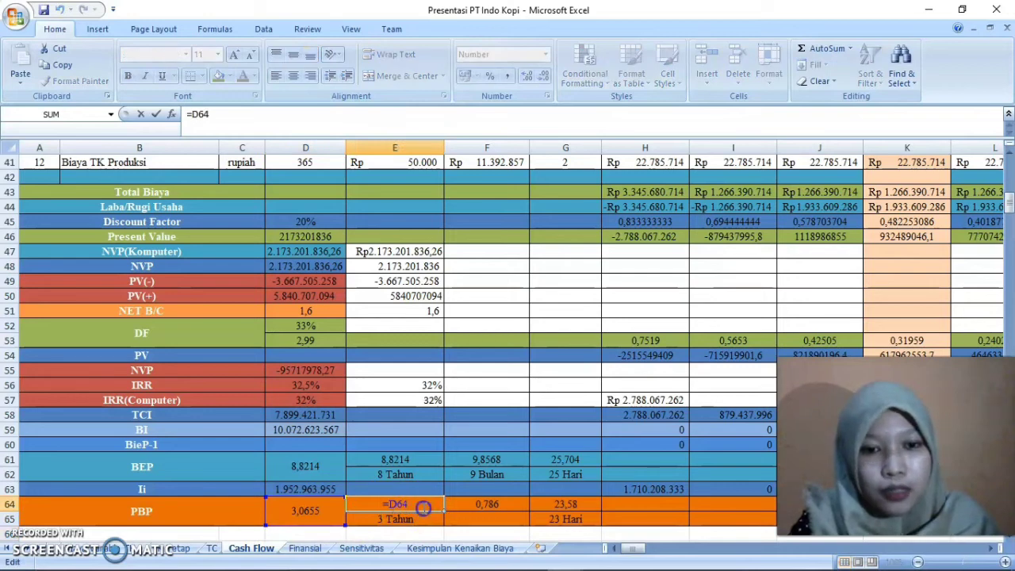
{"action": "key", "text": "Return"}
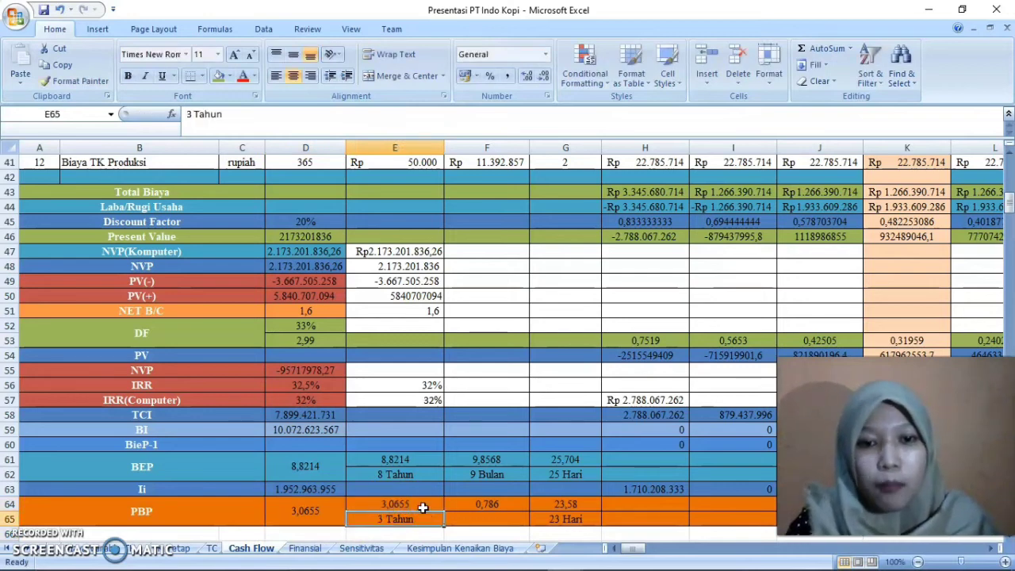
{"action": "left_click", "coordinate": [504, 510]}
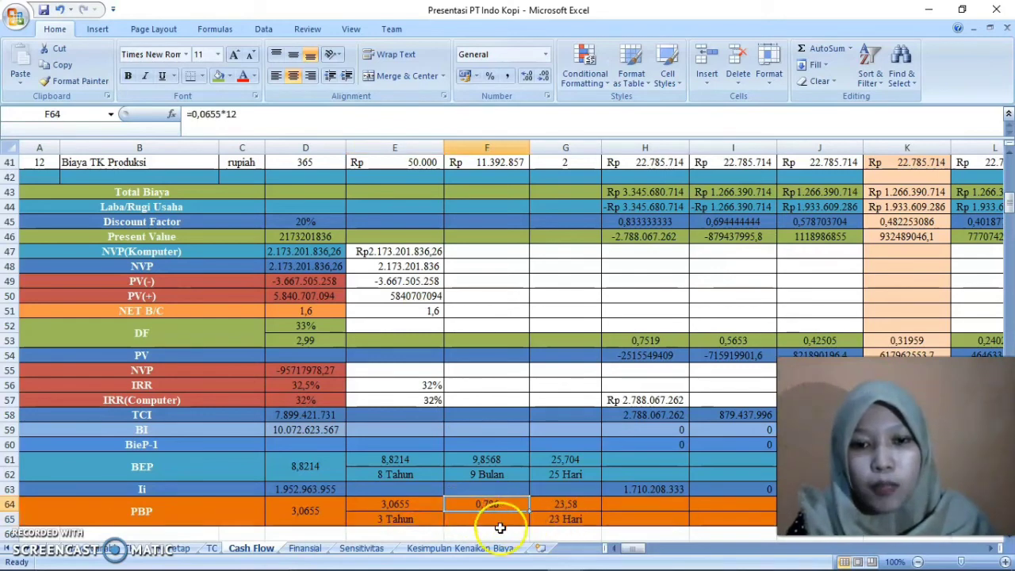
{"action": "left_click", "coordinate": [502, 523]}
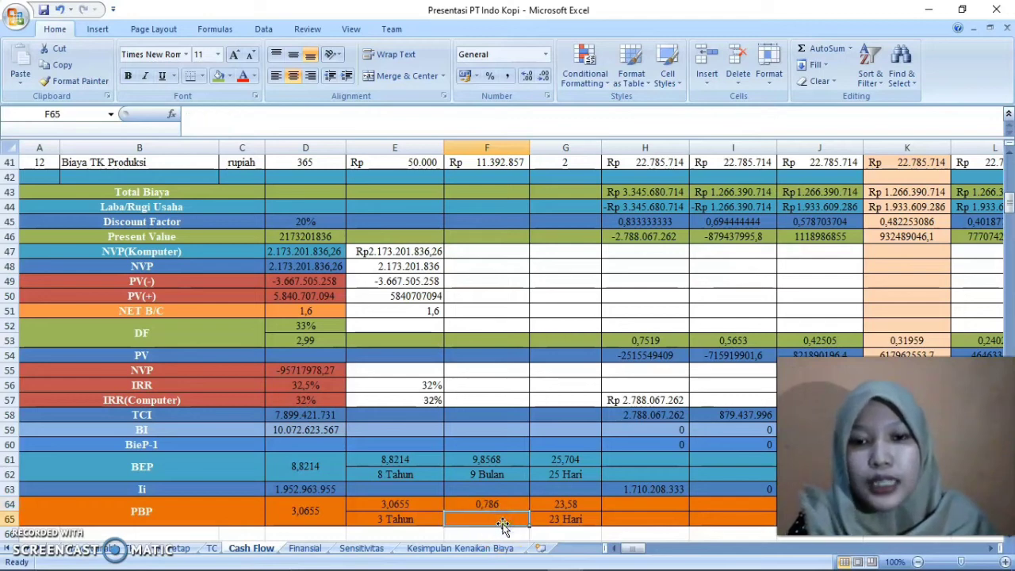
{"action": "left_click", "coordinate": [582, 521]}
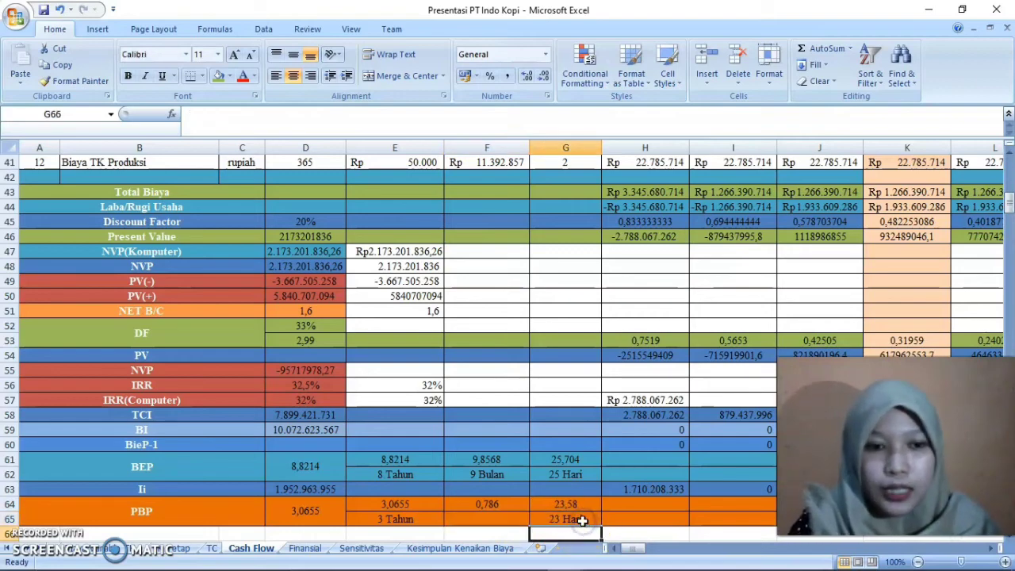
Go back up to the Cash Flow table's header and review the production cycle and yearly columns
{"action": "key", "text": "Down"}
{"action": "key", "text": "Up"}
{"action": "key", "text": "Up"}
{"action": "key", "text": "Up"}
{"action": "key", "text": "Up"}
{"action": "key", "text": "Up"}
{"action": "key", "text": "Up"}
{"action": "key", "text": "Up"}
{"action": "key", "text": "Up"}
{"action": "key", "text": "Up"}
{"action": "key", "text": "Up"}
{"action": "key", "text": "Up"}
{"action": "key", "text": "Up"}
{"action": "key", "text": "Up"}
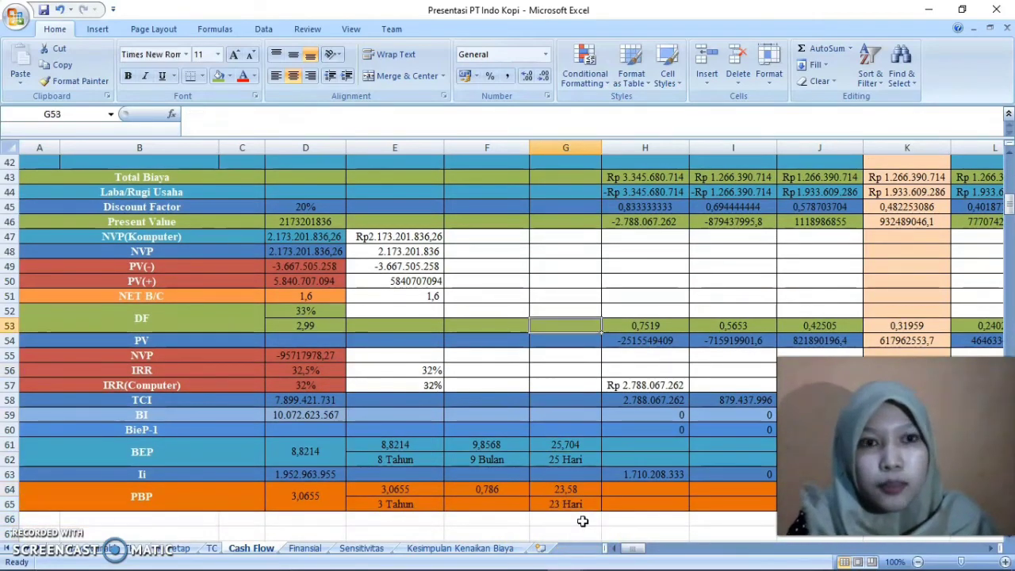
{"action": "key", "text": "Up"}
{"action": "key", "text": "Up"}
{"action": "key", "text": "Up"}
{"action": "key", "text": "Up"}
{"action": "key", "text": "Up"}
{"action": "key", "text": "Up"}
{"action": "key", "text": "Up"}
{"action": "key", "text": "Up"}
{"action": "key", "text": "Up"}
{"action": "key", "text": "Up"}
{"action": "key", "text": "Up"}
{"action": "key", "text": "Up"}
{"action": "key", "text": "Up"}
{"action": "key", "text": "Up"}
{"action": "key", "text": "Up"}
{"action": "key", "text": "Up"}
{"action": "key", "text": "Up"}
{"action": "key", "text": "Up"}
{"action": "key", "text": "Up"}
{"action": "key", "text": "Up"}
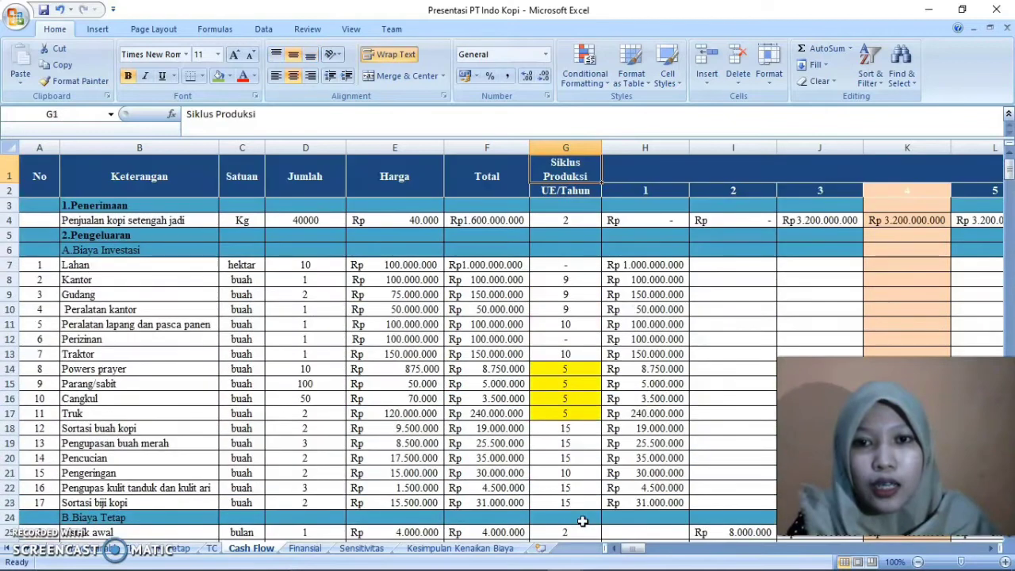
{"action": "key", "text": "Right"}
{"action": "key", "text": "Right"}
{"action": "key", "text": "Left"}
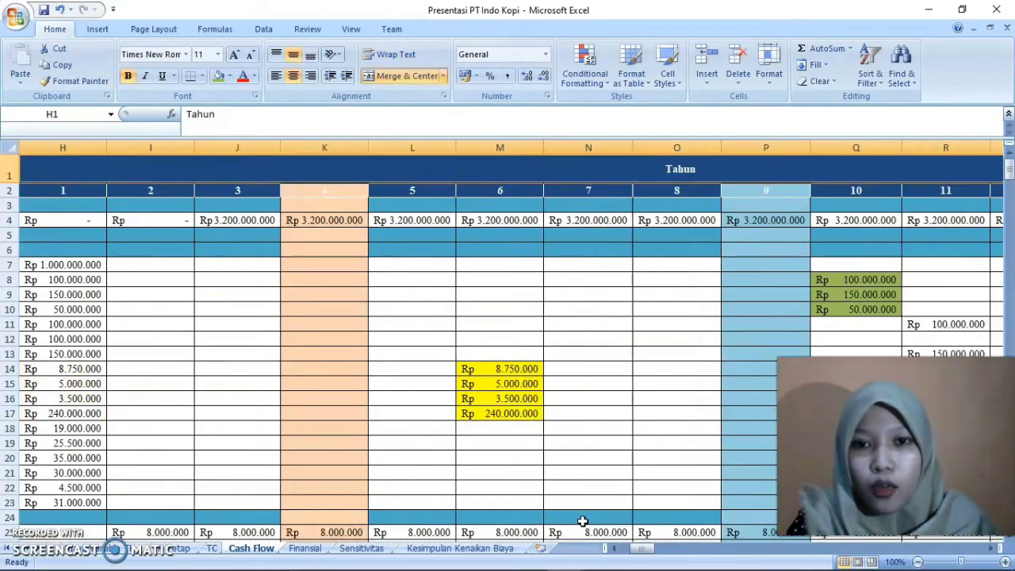
{"action": "key", "text": "Left"}
{"action": "key", "text": "Down"}
{"action": "key", "text": "Down"}
{"action": "key", "text": "Down"}
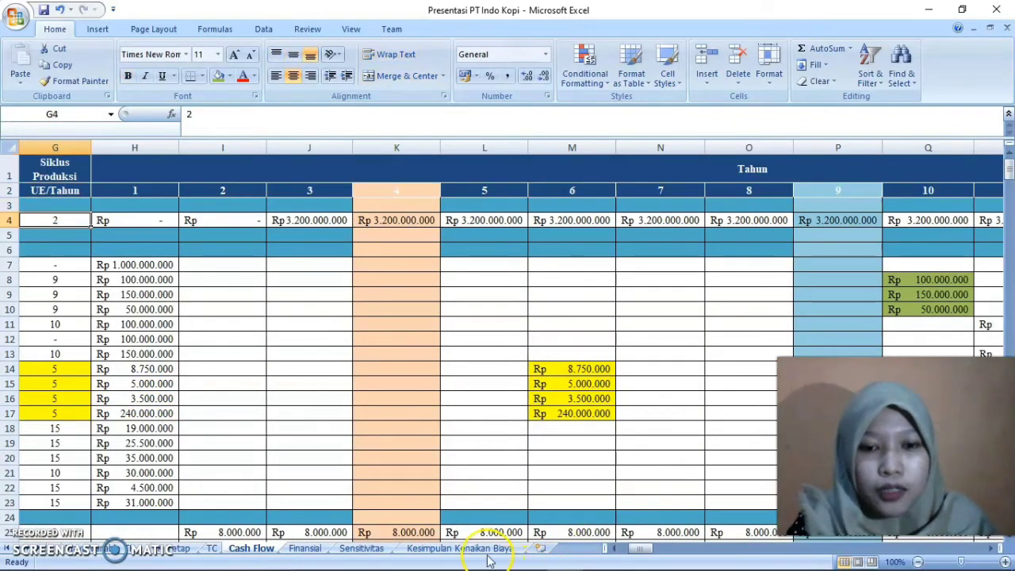
Switch to the Sensitivitas sheet and go to the title in A1 stating the 10% cost increase assumption
{"action": "left_click", "coordinate": [380, 552]}
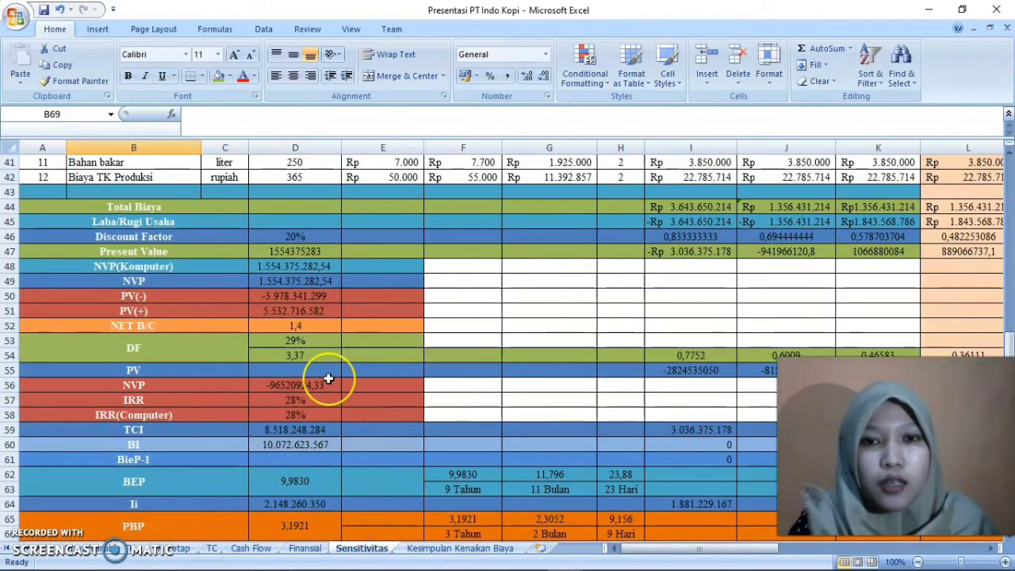
{"action": "scroll", "coordinate": [329, 379], "scroll_direction": "down", "scroll_amount": 1}
{"action": "key", "text": "Up"}
{"action": "key", "text": "Up"}
{"action": "key", "text": "Up"}
{"action": "key", "text": "Up"}
{"action": "key", "text": "Up"}
{"action": "key", "text": "Up"}
{"action": "key", "text": "Up"}
{"action": "key", "text": "Up"}
{"action": "key", "text": "Up"}
{"action": "key", "text": "Up"}
{"action": "key", "text": "Up"}
{"action": "key", "text": "Up"}
{"action": "key", "text": "Up"}
{"action": "key", "text": "Up"}
{"action": "key", "text": "Up"}
{"action": "key", "text": "Up"}
{"action": "key", "text": "Up"}
{"action": "key", "text": "Up"}
{"action": "key", "text": "Up"}
{"action": "key", "text": "Up"}
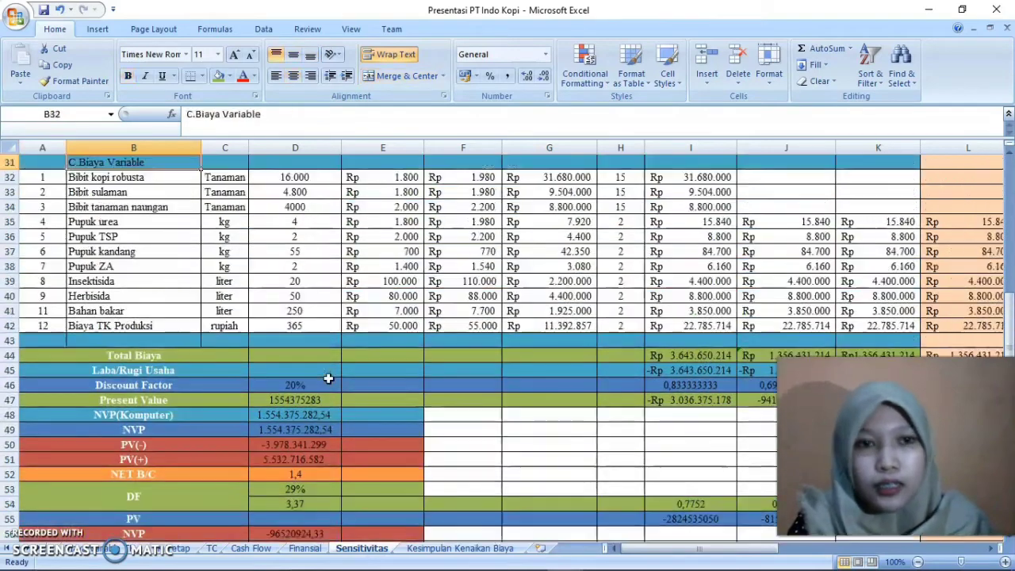
{"action": "key", "text": "ctrl+Home"}
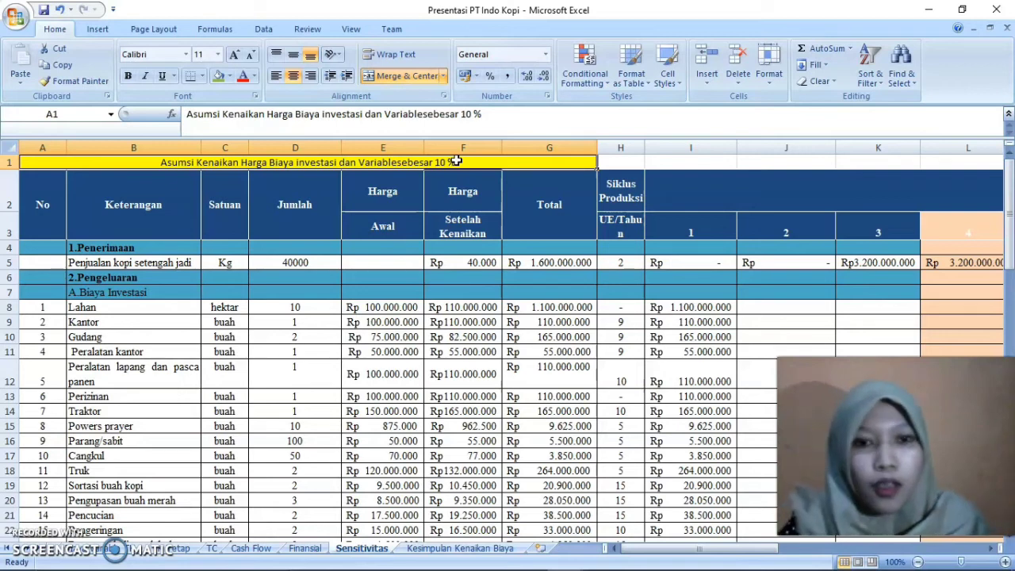
Examine the Harga Awal and Harga Setelah Kenaikan columns, ending on the Lahan row's price after increase in F8
{"action": "key", "text": "Down"}
{"action": "key", "text": "Down"}
{"action": "key", "text": "Down"}
{"action": "key", "text": "Down"}
{"action": "key", "text": "Down"}
{"action": "key", "text": "Right"}
{"action": "key", "text": "Right"}
{"action": "key", "text": "Right"}
{"action": "key", "text": "Right"}
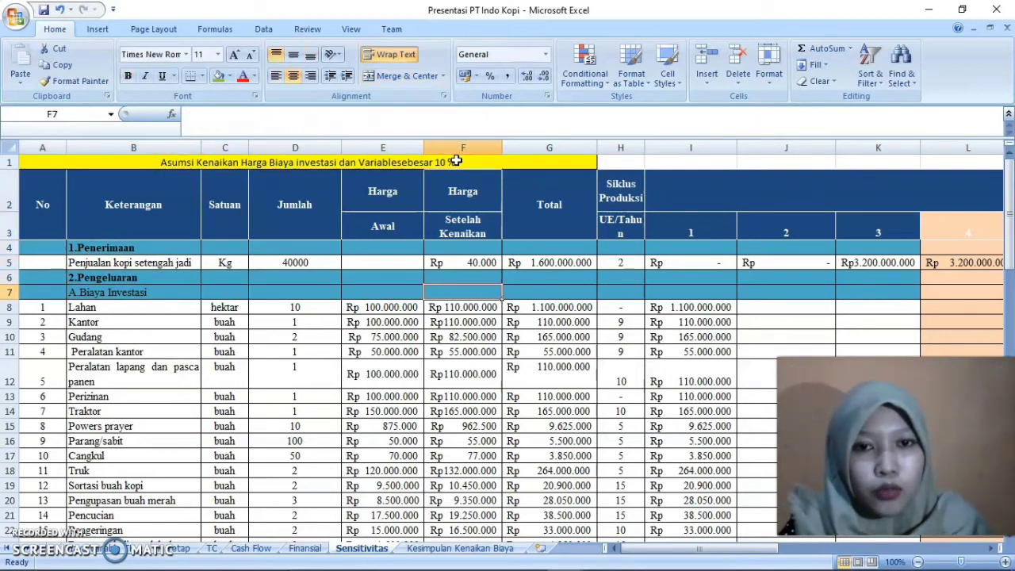
{"action": "key", "text": "Left"}
{"action": "key", "text": "Up"}
{"action": "key", "text": "Up"}
{"action": "key", "text": "Up"}
{"action": "key", "text": "Up"}
{"action": "key", "text": "Up"}
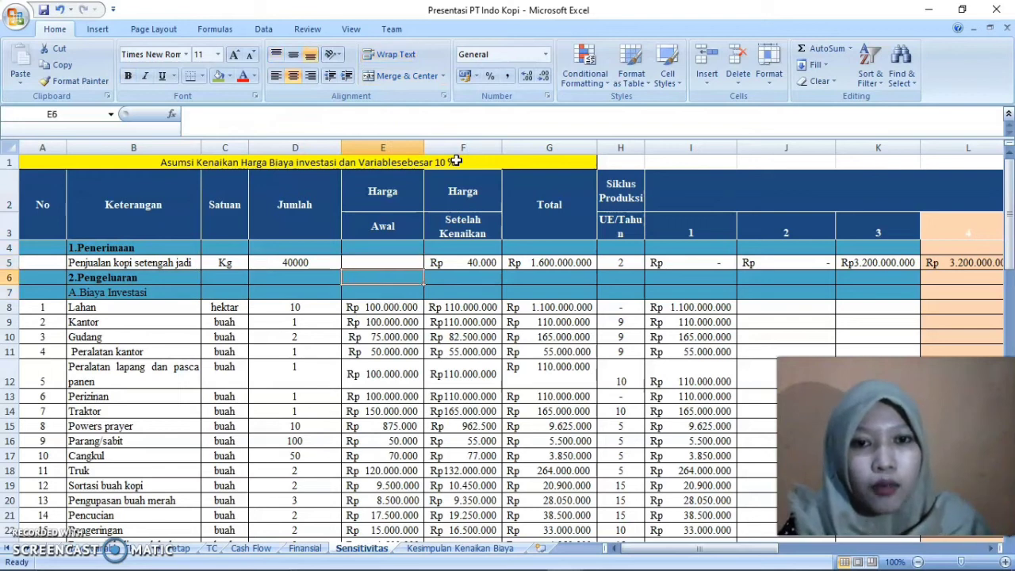
{"action": "key", "text": "Down"}
{"action": "key", "text": "Down"}
{"action": "key", "text": "Down"}
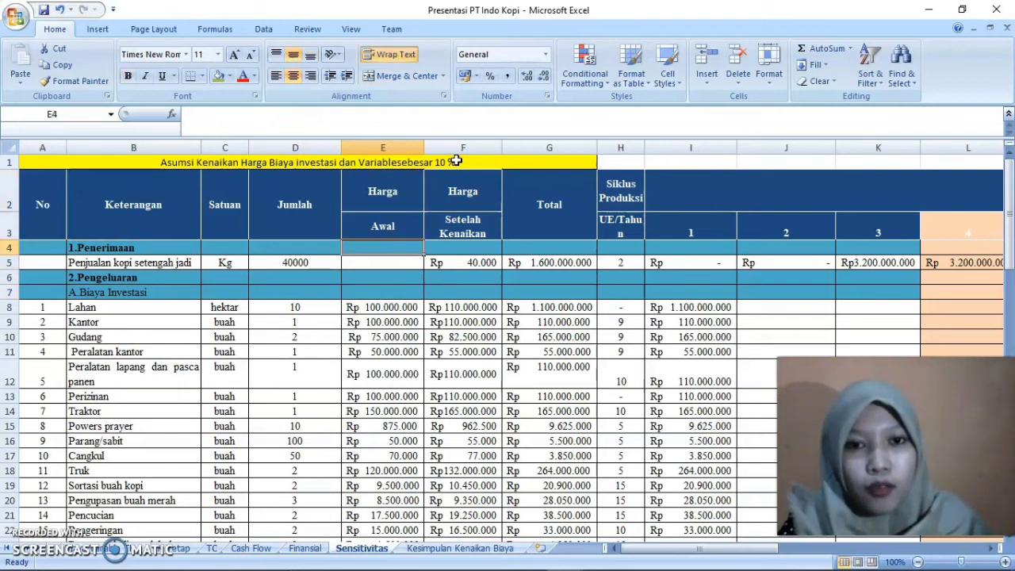
{"action": "key", "text": "Right"}
{"action": "key", "text": "Down"}
{"action": "key", "text": "Down"}
{"action": "key", "text": "Down"}
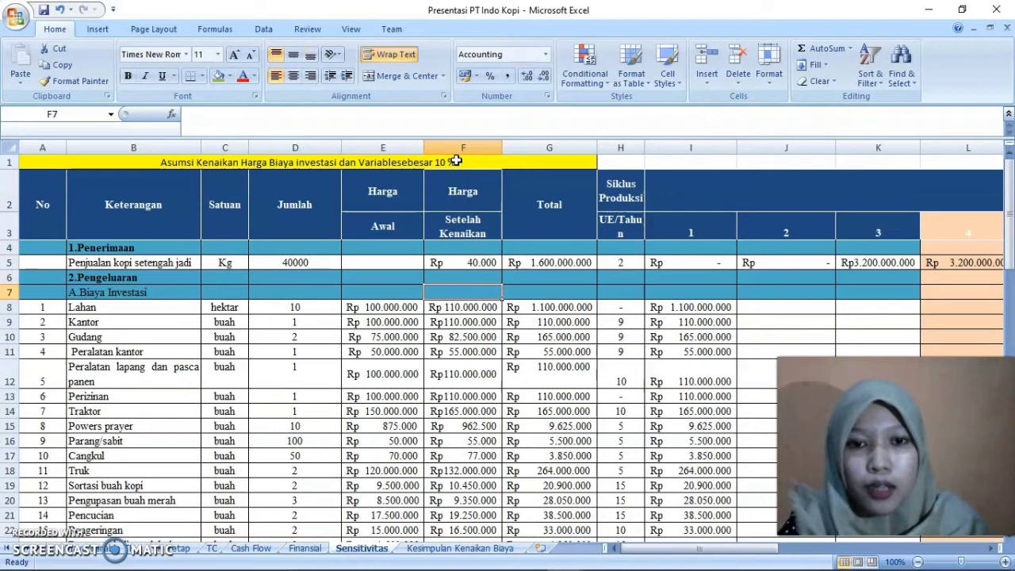
Re-enter the Lahan price after increase in F8 as =E8+(E8*10%)
{"action": "double_click", "coordinate": [484, 307]}
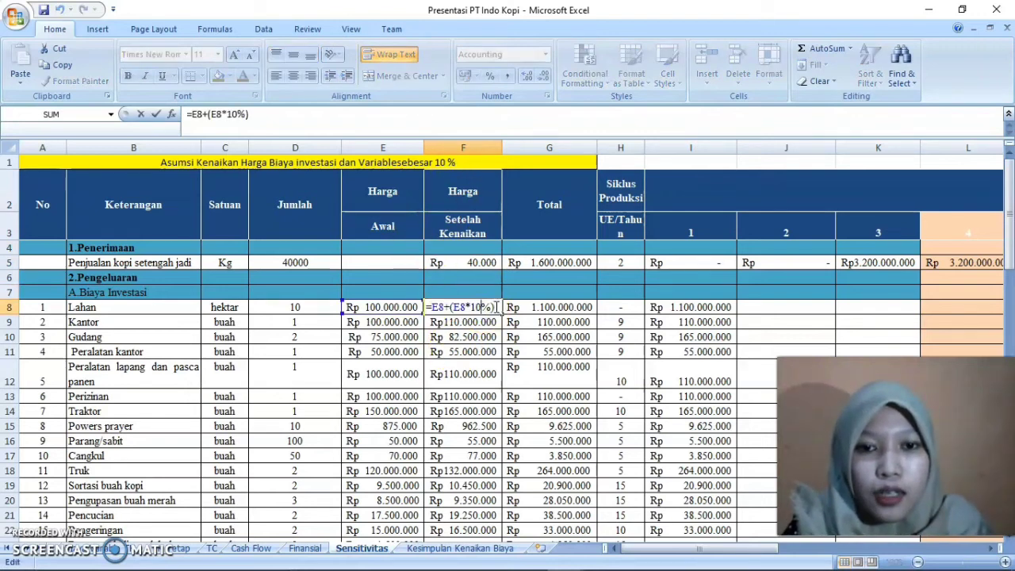
{"action": "key", "text": "BackSpace"}
{"action": "key", "text": "BackSpace"}
{"action": "key", "text": "BackSpace"}
{"action": "key", "text": "BackSpace"}
{"action": "key", "text": "BackSpace"}
{"action": "key", "text": "BackSpace"}
{"action": "key", "text": "BackSpace"}
{"action": "key", "text": "BackSpace"}
{"action": "key", "text": "BackSpace"}
{"action": "key", "text": "BackSpace"}
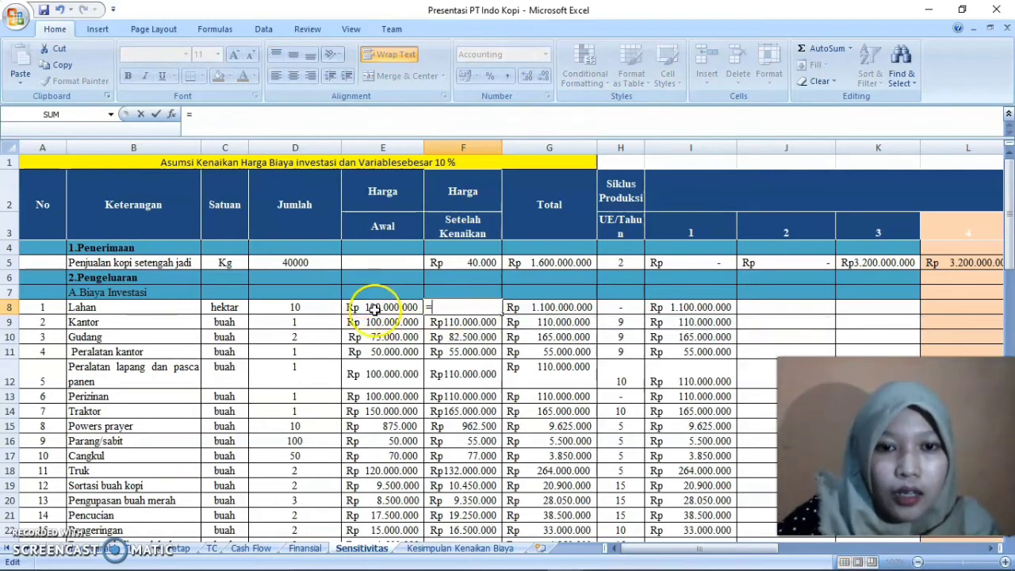
{"action": "left_click", "coordinate": [375, 309]}
{"action": "type", "text": "+("}
{"action": "left_click", "coordinate": [380, 308]}
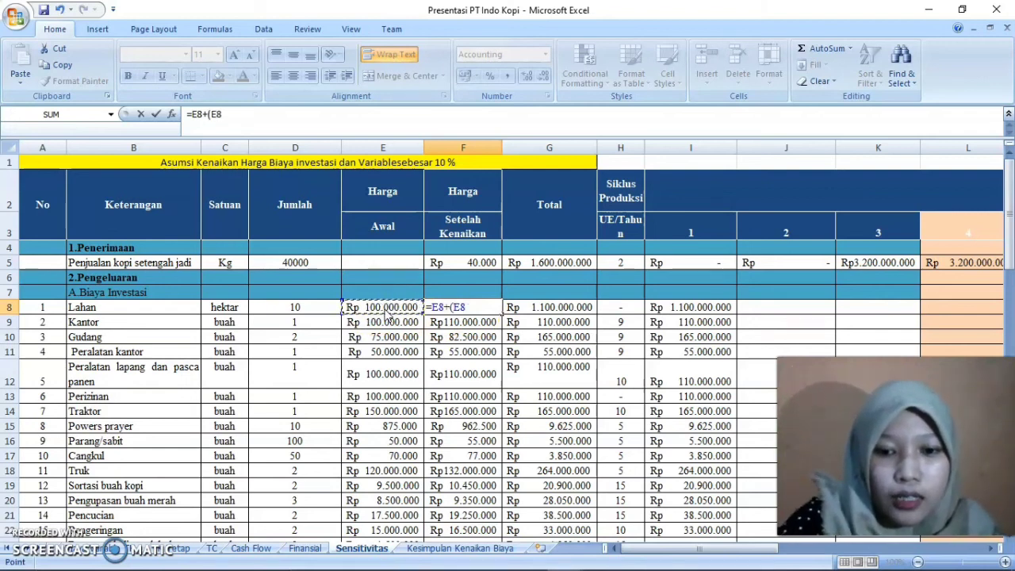
{"action": "type", "text": "*10%"}
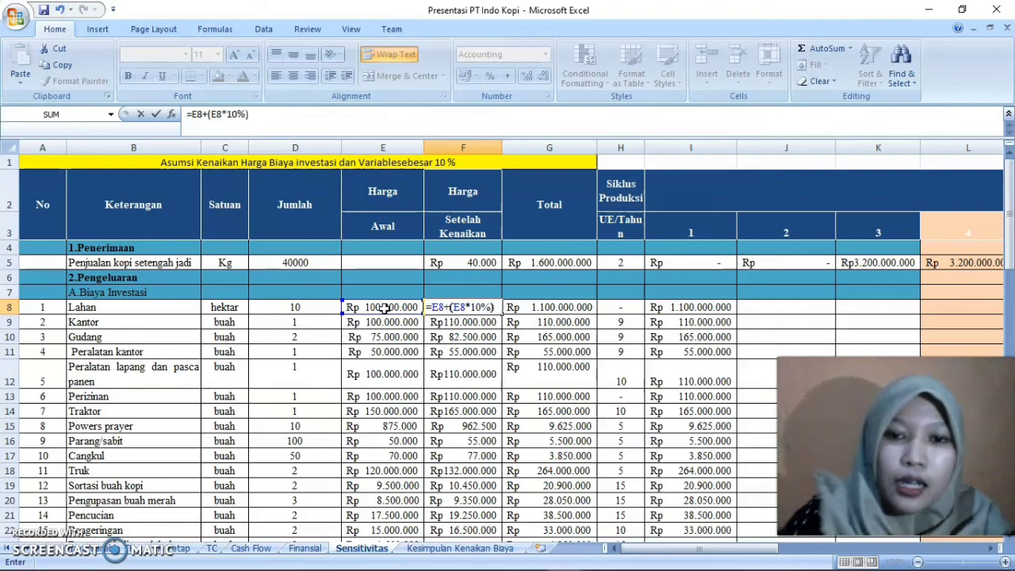
{"action": "key", "text": "Return"}
Copy the F8 price increase formula down the investment cost rows below it
{"action": "left_click", "coordinate": [474, 308]}
{"action": "left_click_drag", "start_coordinate": [501, 313], "coordinate": [500, 497]}
{"action": "left_click", "coordinate": [494, 458]}
Review the increased prices in column F through the remaining investment, fixed and variable costs, down to the indicator rows
{"action": "key", "text": "Down"}
{"action": "key", "text": "Down"}
{"action": "key", "text": "Down"}
{"action": "key", "text": "Down"}
{"action": "key", "text": "Down"}
{"action": "key", "text": "Down"}
{"action": "key", "text": "Down"}
{"action": "key", "text": "Down"}
{"action": "key", "text": "Down"}
{"action": "key", "text": "Down"}
{"action": "key", "text": "Down"}
{"action": "key", "text": "Down"}
{"action": "key", "text": "Down"}
{"action": "key", "text": "Down"}
{"action": "key", "text": "Down"}
{"action": "key", "text": "Down"}
{"action": "key", "text": "Down"}
{"action": "key", "text": "Down"}
{"action": "key", "text": "Down"}
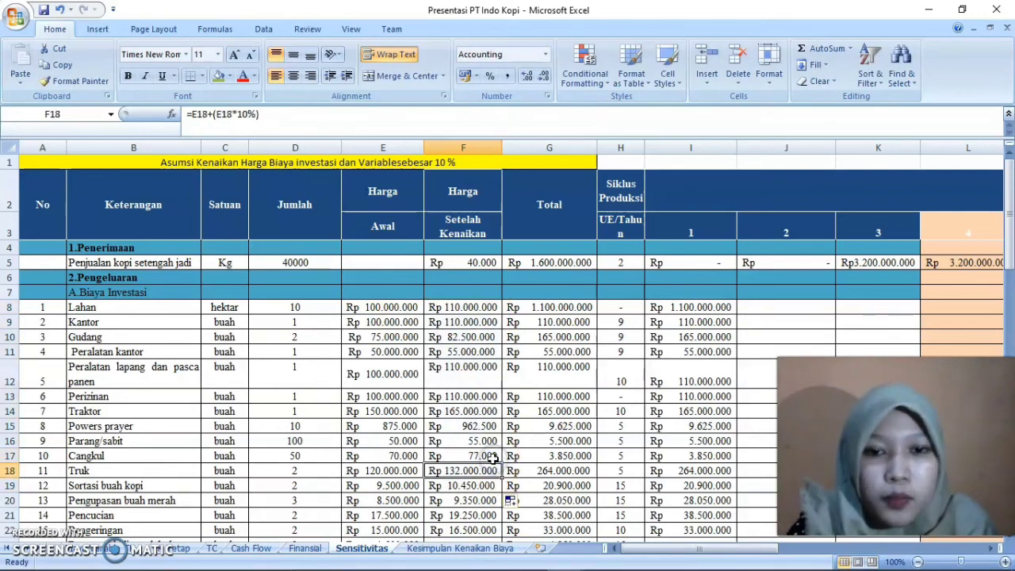
{"action": "key", "text": "Down"}
{"action": "key", "text": "Down"}
{"action": "key", "text": "Down"}
{"action": "key", "text": "Down"}
{"action": "key", "text": "Down"}
{"action": "key", "text": "Down"}
{"action": "key", "text": "Down"}
{"action": "key", "text": "Down"}
{"action": "key", "text": "Down"}
{"action": "key", "text": "Down"}
{"action": "key", "text": "Down"}
{"action": "key", "text": "Down"}
{"action": "key", "text": "Down"}
{"action": "key", "text": "Down"}
{"action": "key", "text": "Down"}
{"action": "key", "text": "Down"}
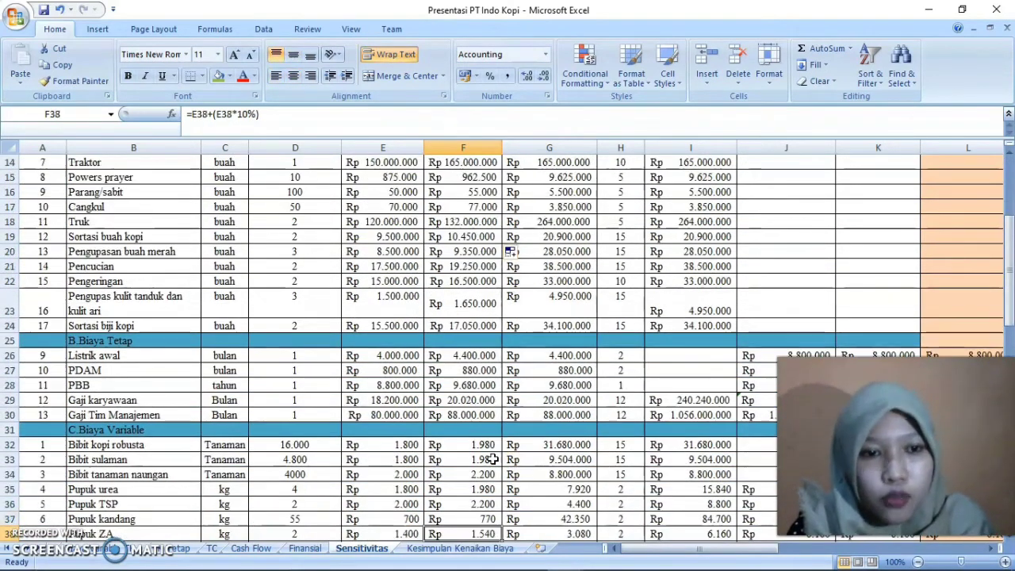
{"action": "key", "text": "Down"}
{"action": "key", "text": "Down"}
{"action": "key", "text": "Down"}
{"action": "key", "text": "Down"}
{"action": "key", "text": "Down"}
{"action": "key", "text": "Down"}
{"action": "key", "text": "Down"}
{"action": "key", "text": "Down"}
{"action": "key", "text": "Down"}
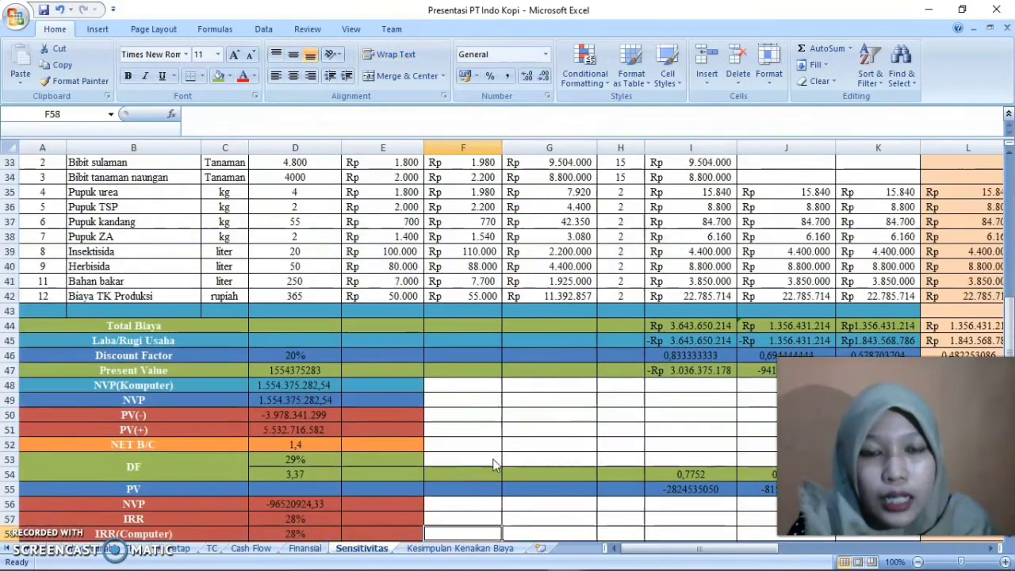
Review the sensitivity indicators in column D, from Present Value and NVP through IRR, TCI and BI to BEP, Ii and PBP
{"action": "key", "text": "Left"}
{"action": "key", "text": "Left"}
{"action": "key", "text": "Left"}
{"action": "key", "text": "Up"}
{"action": "key", "text": "Up"}
{"action": "key", "text": "Up"}
{"action": "key", "text": "Up"}
{"action": "key", "text": "Up"}
{"action": "key", "text": "Up"}
{"action": "key", "text": "Up"}
{"action": "key", "text": "Up"}
{"action": "key", "text": "Up"}
{"action": "key", "text": "Up"}
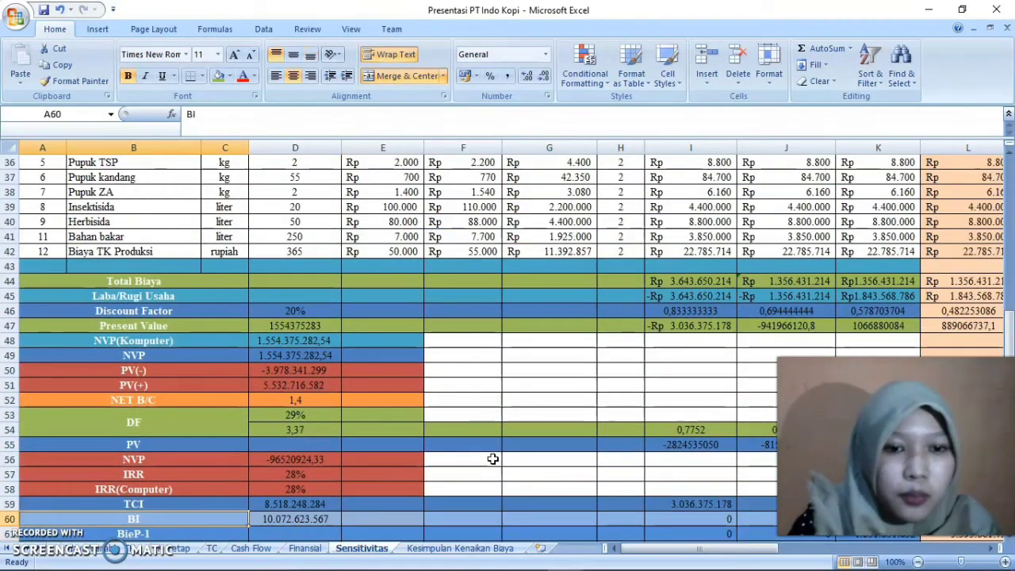
{"action": "key", "text": "Up"}
{"action": "key", "text": "Up"}
{"action": "key", "text": "Up"}
{"action": "key", "text": "Up"}
{"action": "key", "text": "Up"}
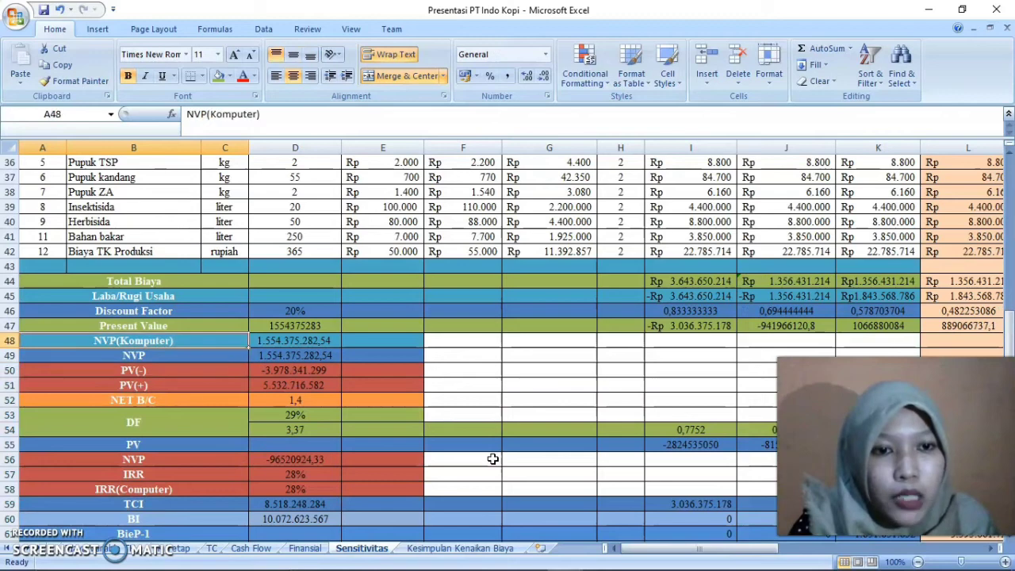
{"action": "key", "text": "Down"}
{"action": "key", "text": "Down"}
{"action": "key", "text": "Down"}
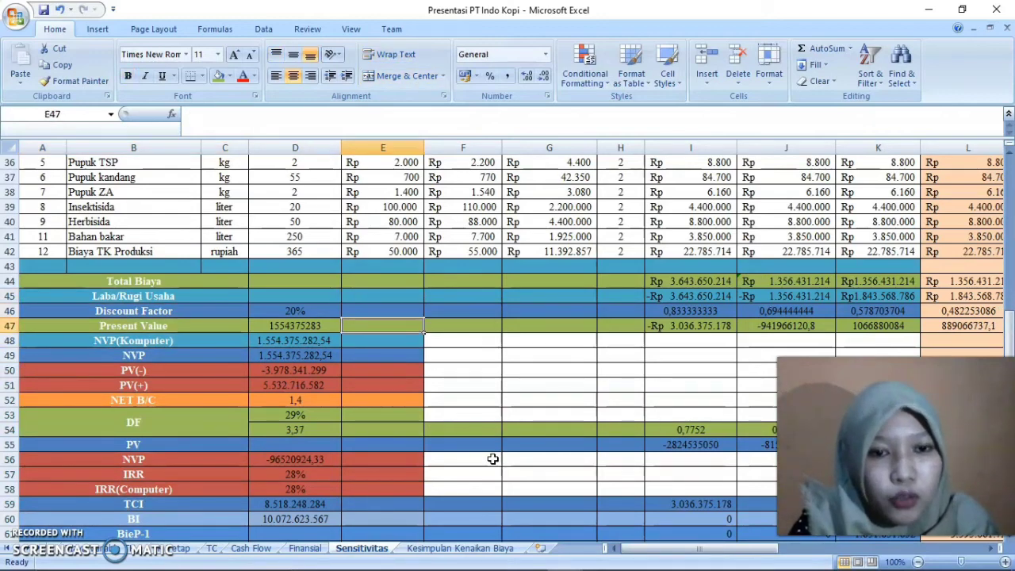
{"action": "key", "text": "Right"}
{"action": "key", "text": "Left"}
{"action": "key", "text": "Down"}
{"action": "key", "text": "Down"}
{"action": "key", "text": "Down"}
{"action": "key", "text": "Down"}
{"action": "key", "text": "Down"}
{"action": "key", "text": "Down"}
{"action": "key", "text": "Down"}
{"action": "key", "text": "Down"}
{"action": "key", "text": "Down"}
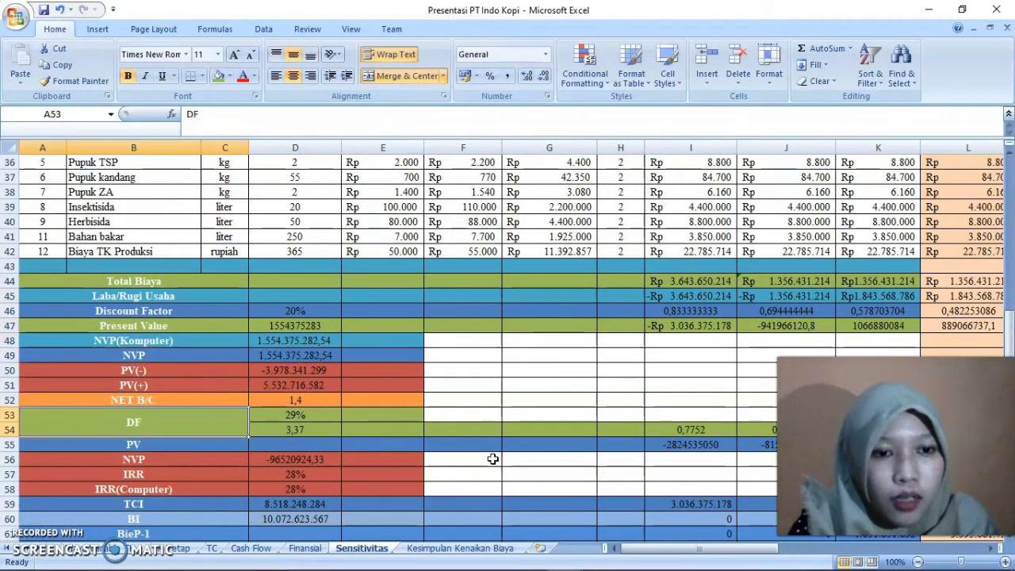
{"action": "key", "text": "Right"}
{"action": "key", "text": "Down"}
{"action": "key", "text": "Down"}
{"action": "key", "text": "Down"}
{"action": "key", "text": "Down"}
{"action": "key", "text": "Down"}
{"action": "key", "text": "Down"}
{"action": "key", "text": "Down"}
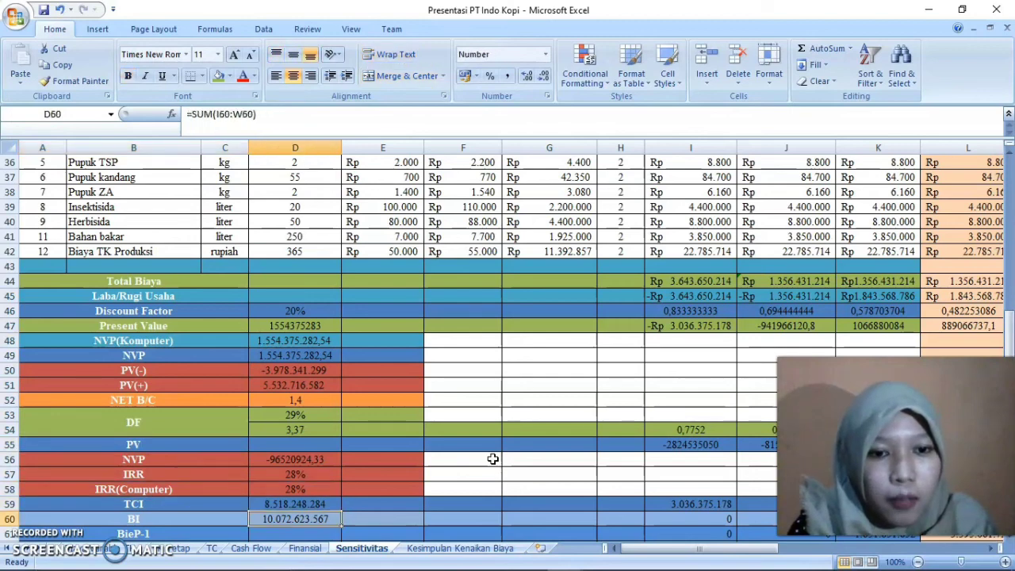
{"action": "key", "text": "Up"}
{"action": "key", "text": "Up"}
{"action": "key", "text": "Up"}
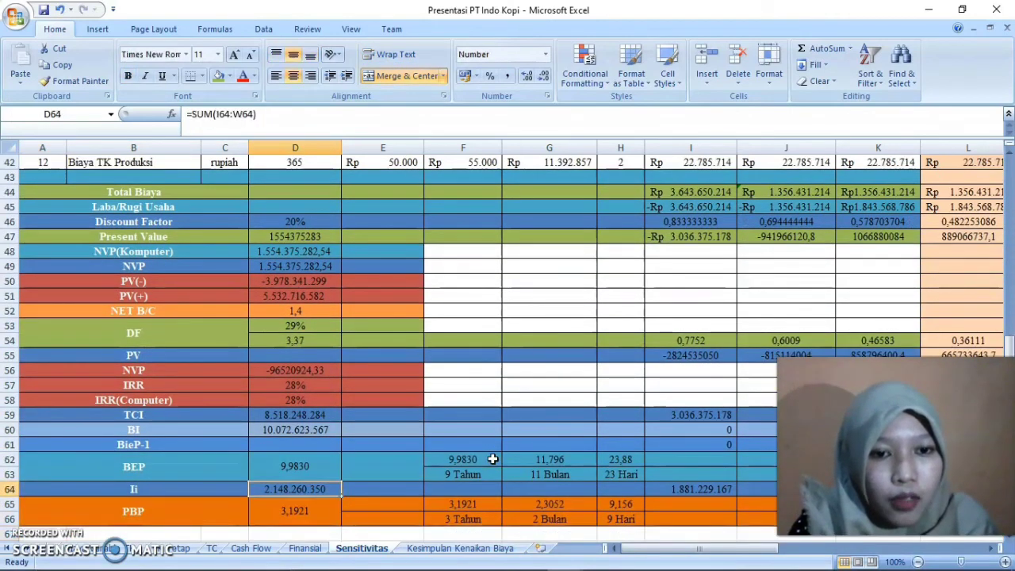
{"action": "key", "text": "Down"}
{"action": "key", "text": "Down"}
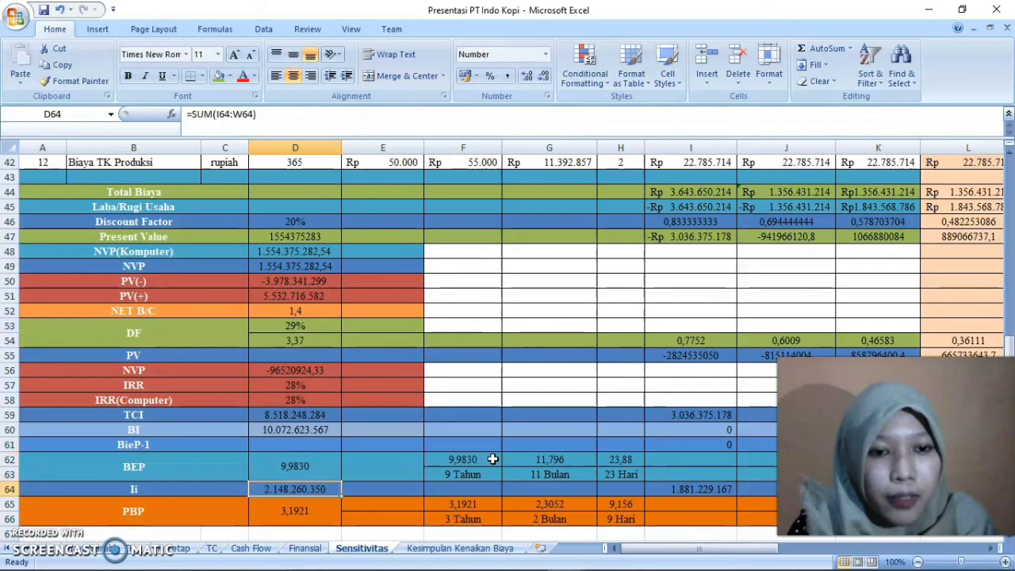
Go to the BieP-1 row and examine its SUM formula in the year 4 column, cell L61
{"action": "key", "text": "Down"}
{"action": "key", "text": "Up"}
{"action": "key", "text": "Up"}
{"action": "key", "text": "Up"}
{"action": "key", "text": "Right"}
{"action": "key", "text": "Right"}
{"action": "key", "text": "Right"}
{"action": "key", "text": "Right"}
{"action": "key", "text": "Right"}
{"action": "key", "text": "Right"}
{"action": "key", "text": "Right"}
{"action": "key", "text": "Right"}
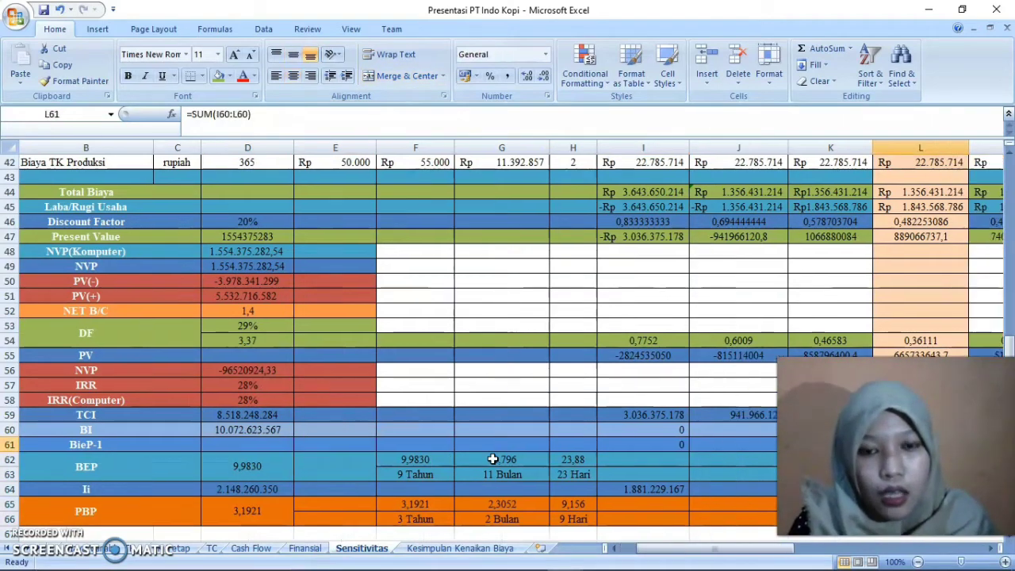
Return from the BieP-1 row to the start of the Sensitivitas sheet and review the Harga Setelah Kenaikan and Total headers
{"action": "key", "text": "Right"}
{"action": "key", "text": "Right"}
{"action": "key", "text": "Right"}
{"action": "key", "text": "Right"}
{"action": "key", "text": "Right"}
{"action": "key", "text": "Right"}
{"action": "key", "text": "Right"}
{"action": "key", "text": "Right"}
{"action": "key", "text": "Home"}
{"action": "key", "text": "Up"}
{"action": "key", "text": "Up"}
{"action": "key", "text": "Up"}
{"action": "key", "text": "Up"}
{"action": "key", "text": "Up"}
{"action": "key", "text": "Up"}
{"action": "key", "text": "Up"}
{"action": "key", "text": "Up"}
{"action": "key", "text": "Up"}
{"action": "key", "text": "Up"}
{"action": "key", "text": "Up"}
{"action": "key", "text": "Up"}
{"action": "key", "text": "Up"}
{"action": "key", "text": "Up"}
{"action": "key", "text": "Up"}
{"action": "key", "text": "Up"}
{"action": "key", "text": "Up"}
{"action": "key", "text": "Up"}
{"action": "key", "text": "Up"}
{"action": "key", "text": "Up"}
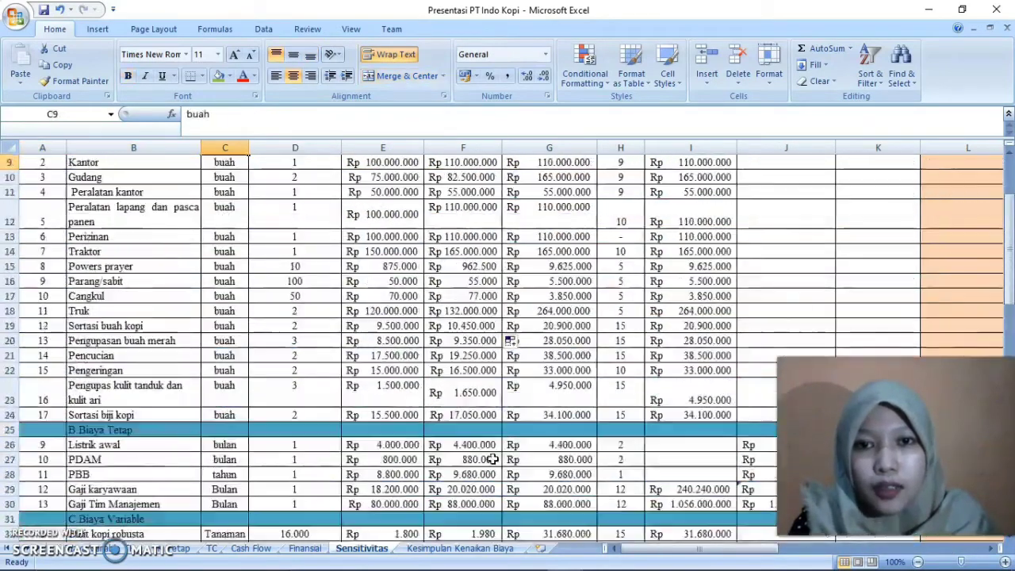
{"action": "key", "text": "ctrl+Home"}
{"action": "key", "text": "Down"}
{"action": "key", "text": "Down"}
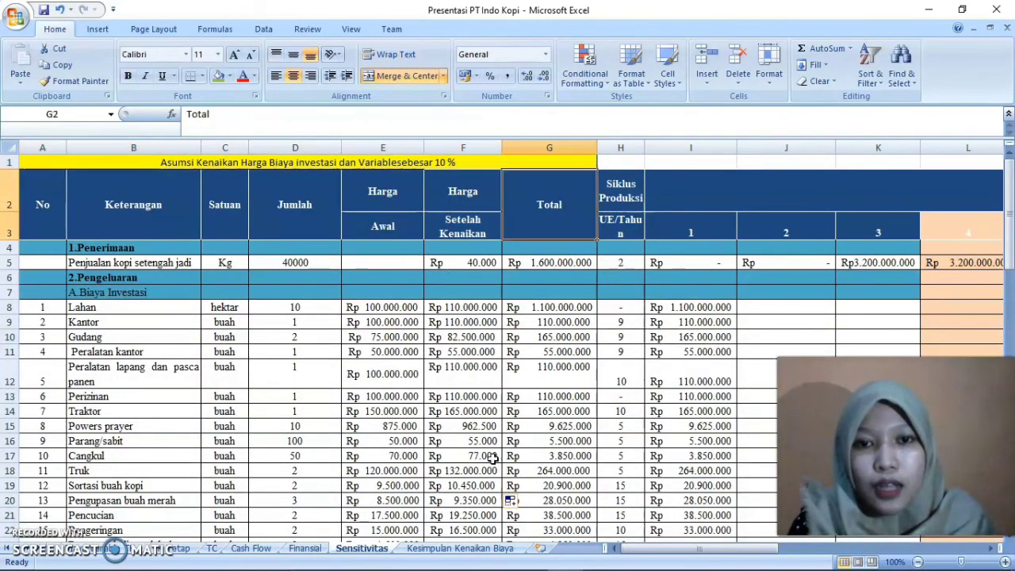
{"action": "key", "text": "Left"}
{"action": "key", "text": "Up"}
{"action": "key", "text": "Up"}
{"action": "key", "text": "Down"}
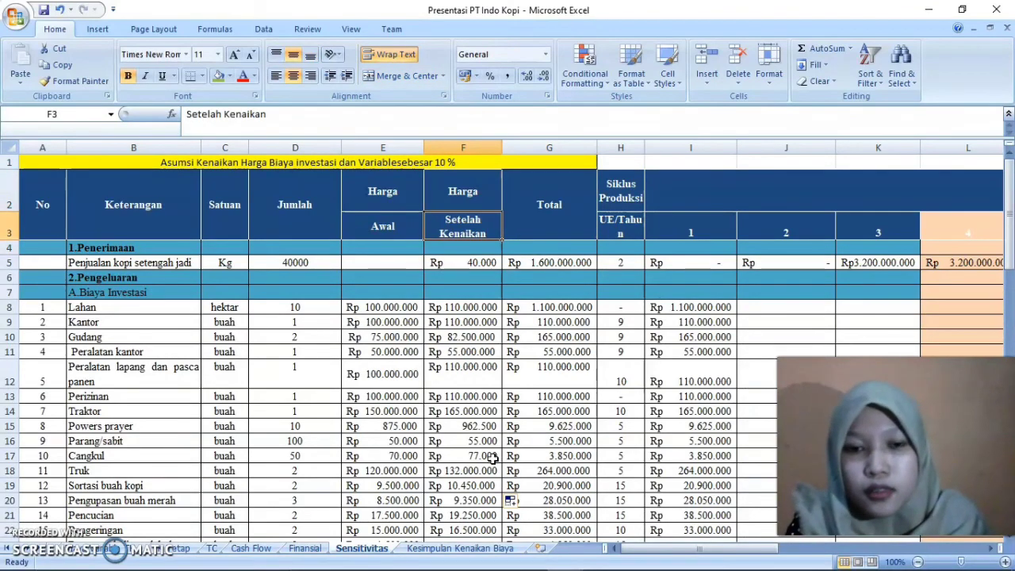
Go down column F past the PBP rows and read the Asumsi and Interpretasi notes below the table
{"action": "key", "text": "Down"}
{"action": "key", "text": "Down"}
{"action": "key", "text": "Down"}
{"action": "key", "text": "Down"}
{"action": "key", "text": "Down"}
{"action": "key", "text": "Down"}
{"action": "key", "text": "Down"}
{"action": "key", "text": "Down"}
{"action": "key", "text": "Down"}
{"action": "key", "text": "Down"}
{"action": "key", "text": "Down"}
{"action": "key", "text": "Down"}
{"action": "key", "text": "Down"}
{"action": "key", "text": "Down"}
{"action": "key", "text": "Down"}
{"action": "key", "text": "Down"}
{"action": "key", "text": "Down"}
{"action": "key", "text": "Down"}
{"action": "key", "text": "Down"}
{"action": "key", "text": "Down"}
{"action": "key", "text": "Down"}
{"action": "key", "text": "Down"}
{"action": "key", "text": "Down"}
{"action": "key", "text": "Down"}
{"action": "key", "text": "Down"}
{"action": "key", "text": "Down"}
{"action": "key", "text": "Down"}
{"action": "key", "text": "Down"}
{"action": "key", "text": "Down"}
{"action": "key", "text": "Down"}
{"action": "key", "text": "Down"}
{"action": "key", "text": "Down"}
{"action": "key", "text": "Down"}
{"action": "key", "text": "Down"}
{"action": "key", "text": "Down"}
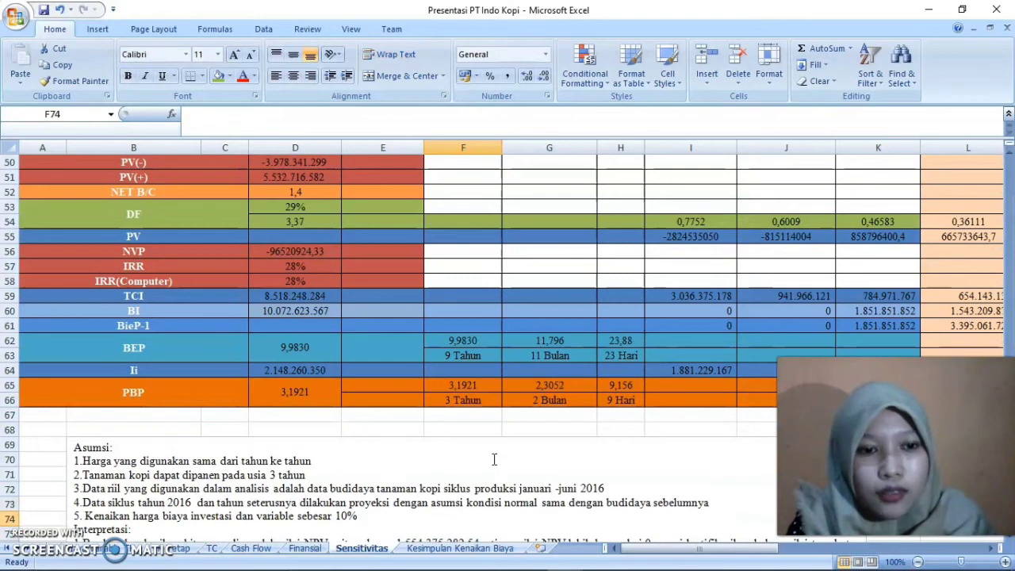
{"action": "key", "text": "Down"}
{"action": "key", "text": "Down"}
{"action": "key", "text": "Down"}
{"action": "key", "text": "Down"}
{"action": "key", "text": "Down"}
{"action": "key", "text": "Down"}
{"action": "key", "text": "Down"}
{"action": "key", "text": "Down"}
{"action": "key", "text": "Down"}
{"action": "key", "text": "Down"}
{"action": "key", "text": "Down"}
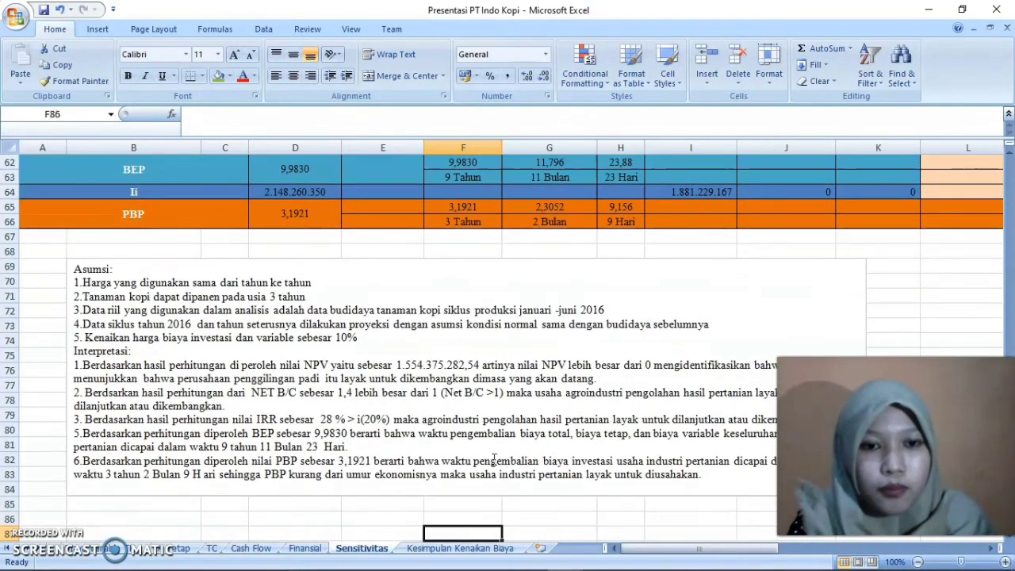
Open the Kesimpulan Kenaikan Biaya sheet and examine the Rincian, Analisis Awal, Analisis Sensitivitas (10%) and % columns
{"action": "left_click", "coordinate": [435, 548]}
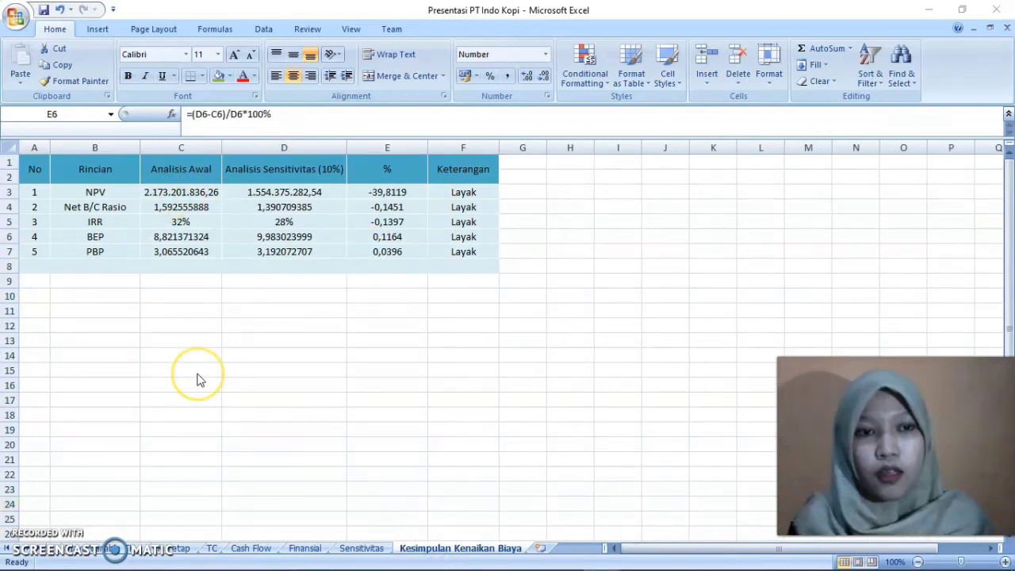
{"action": "left_click", "coordinate": [96, 168]}
{"action": "left_click", "coordinate": [131, 167]}
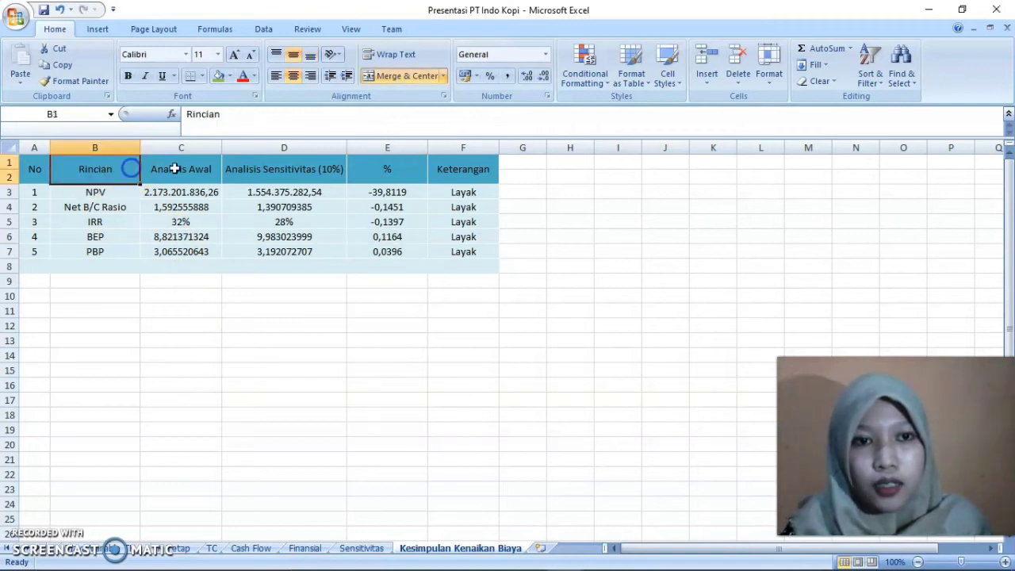
{"action": "left_click", "coordinate": [184, 168]}
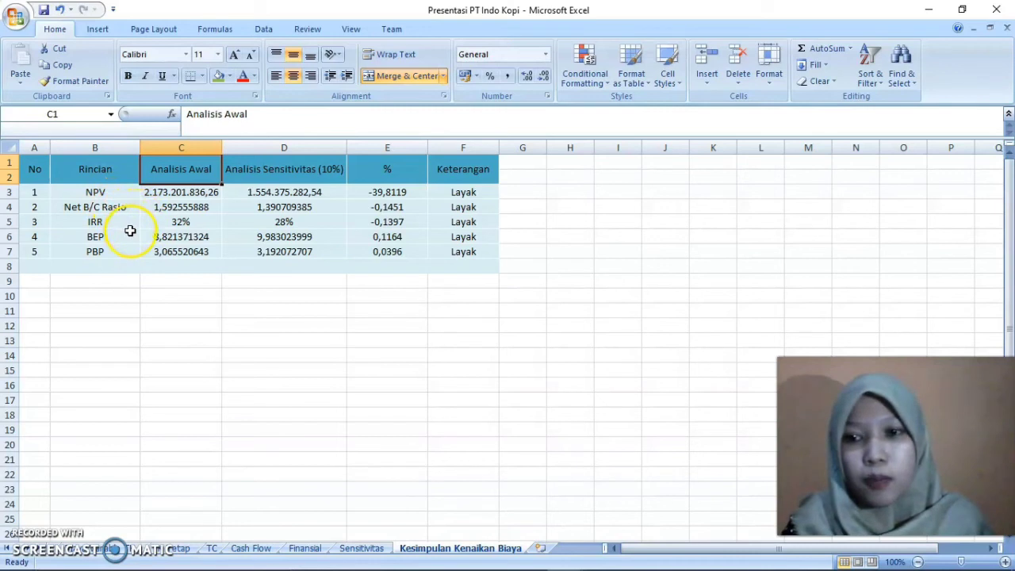
{"action": "left_click", "coordinate": [190, 206]}
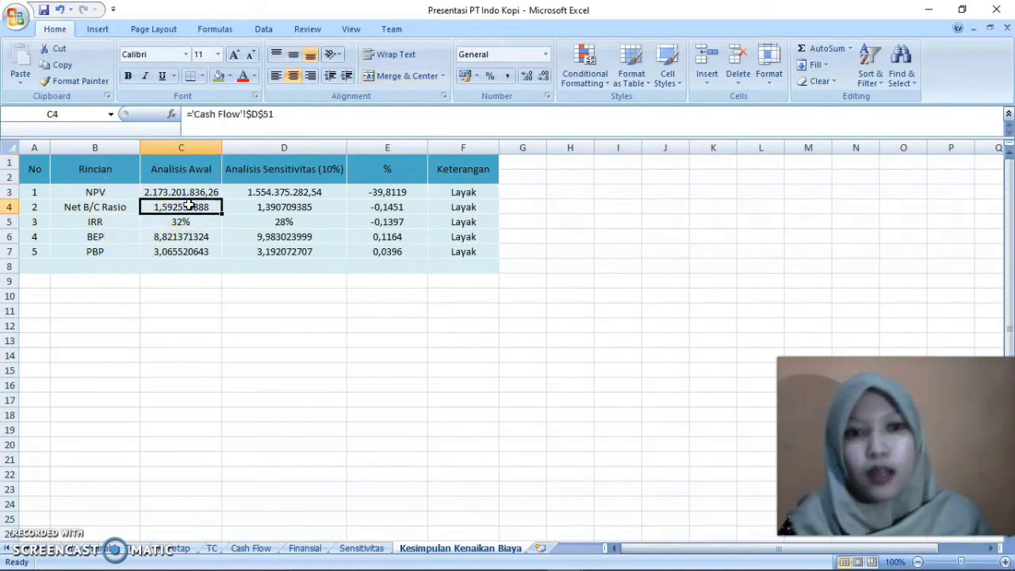
{"action": "left_click", "coordinate": [273, 192]}
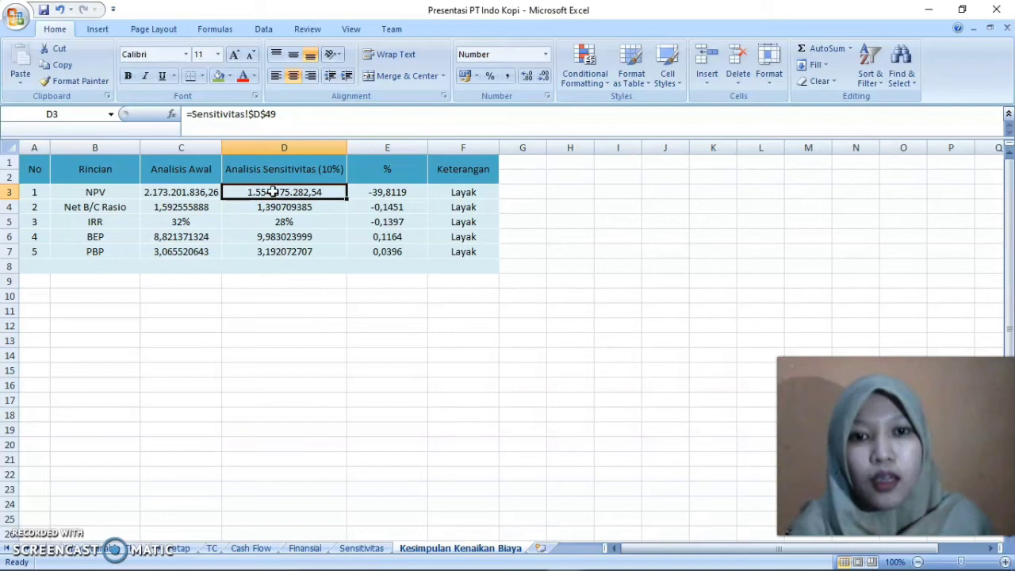
{"action": "left_click", "coordinate": [386, 169]}
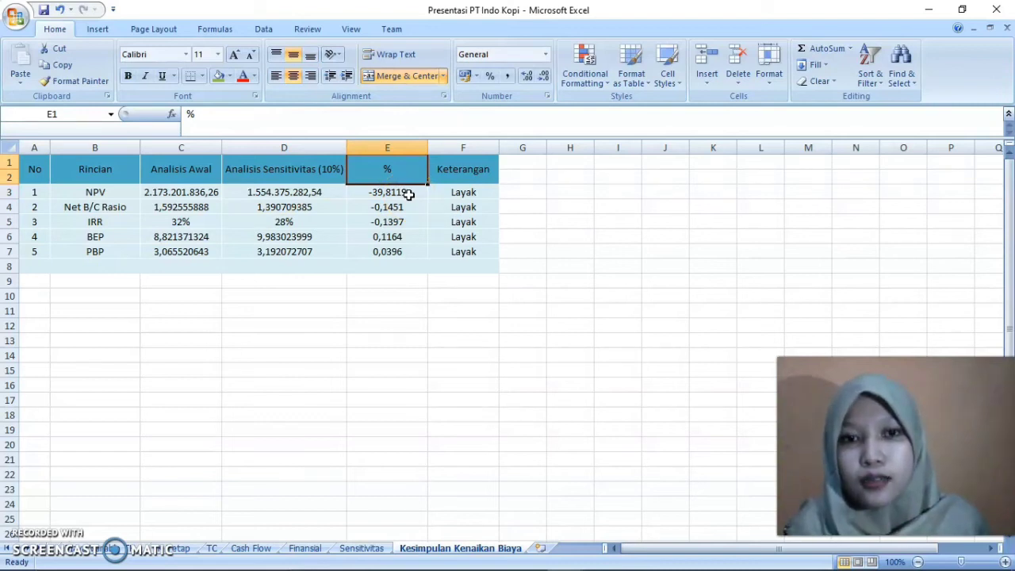
Clear the NPV percentage change formula in cell E3 and re-enter it as =(D3-C3)/D3*100
{"action": "double_click", "coordinate": [408, 193]}
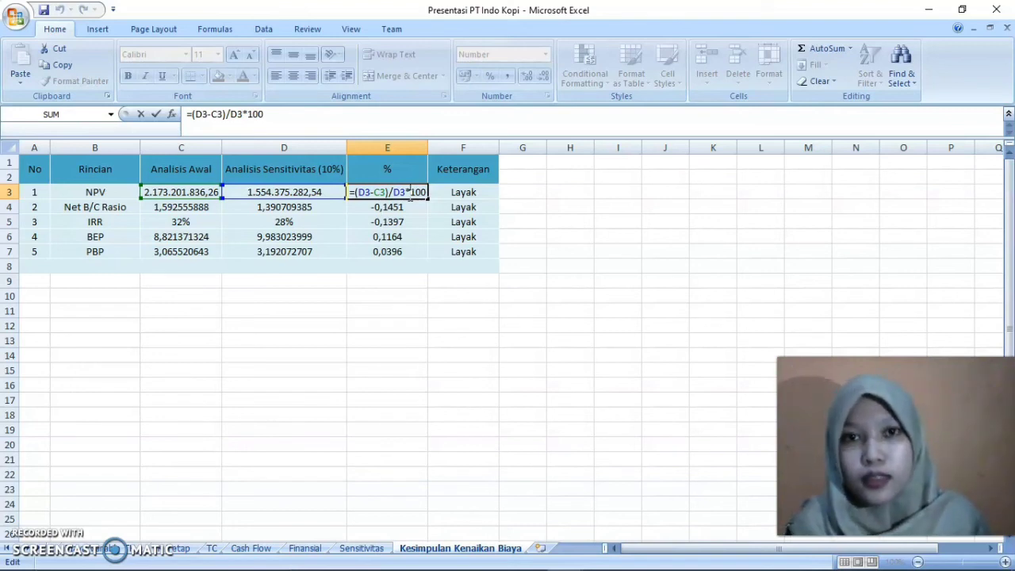
{"action": "left_click_drag", "start_coordinate": [410, 192], "coordinate": [424, 220]}
{"action": "key", "text": "BackSpace"}
{"action": "key", "text": "BackSpace"}
{"action": "key", "text": "BackSpace"}
{"action": "key", "text": "BackSpace"}
{"action": "key", "text": "BackSpace"}
{"action": "key", "text": "BackSpace"}
{"action": "key", "text": "BackSpace"}
{"action": "key", "text": "BackSpace"}
{"action": "key", "text": "BackSpace"}
{"action": "key", "text": "BackSpace"}
{"action": "key", "text": "BackSpace"}
{"action": "key", "text": "BackSpace"}
{"action": "key", "text": "BackSpace"}
{"action": "key", "text": "BackSpace"}
{"action": "key", "text": "BackSpace"}
{"action": "key", "text": "BackSpace"}
{"action": "type", "text": "="}
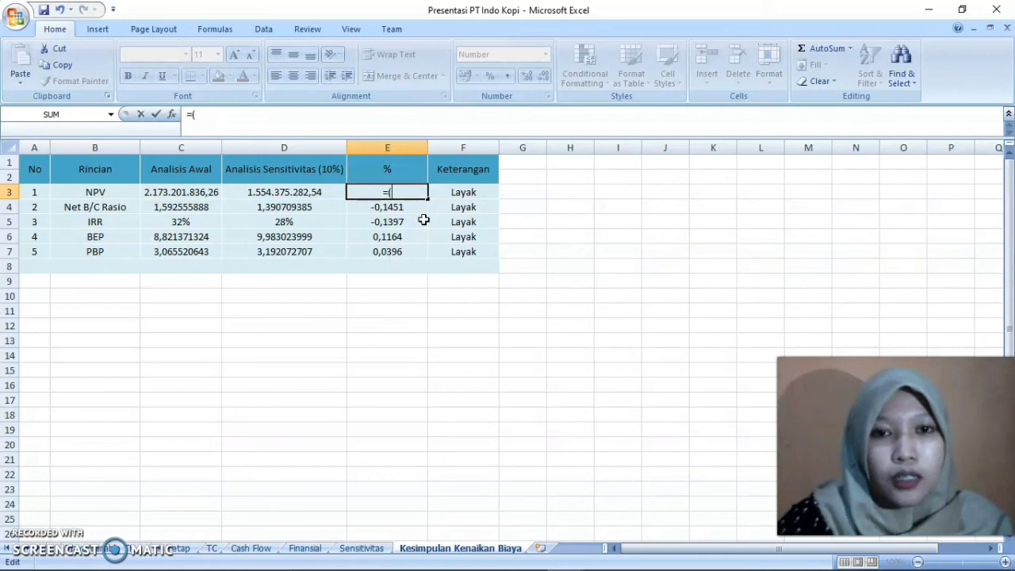
{"action": "type", "text": "("}
{"action": "left_click", "coordinate": [301, 193]}
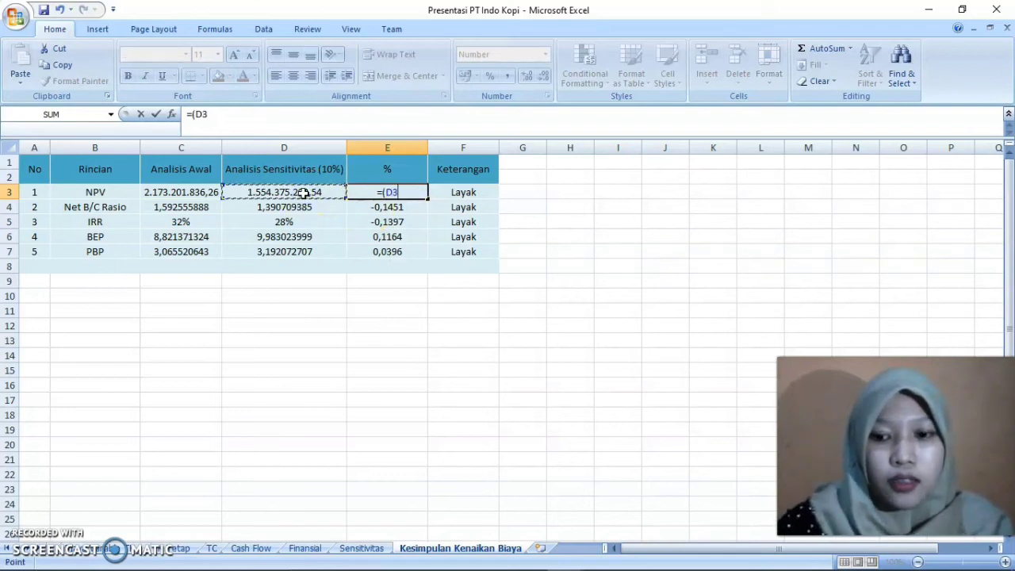
{"action": "type", "text": "-"}
{"action": "left_click", "coordinate": [207, 193]}
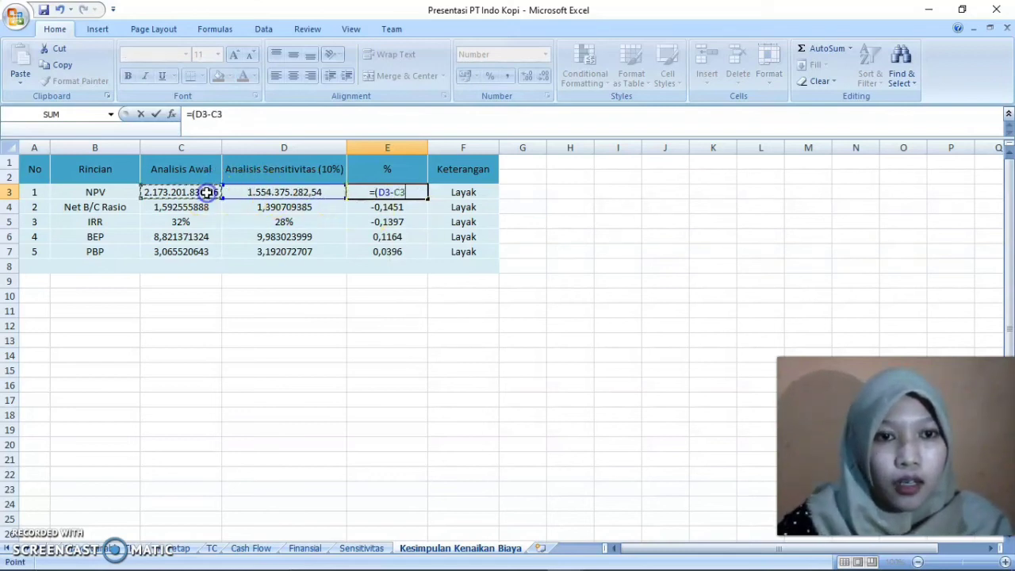
{"action": "type", "text": ")/"}
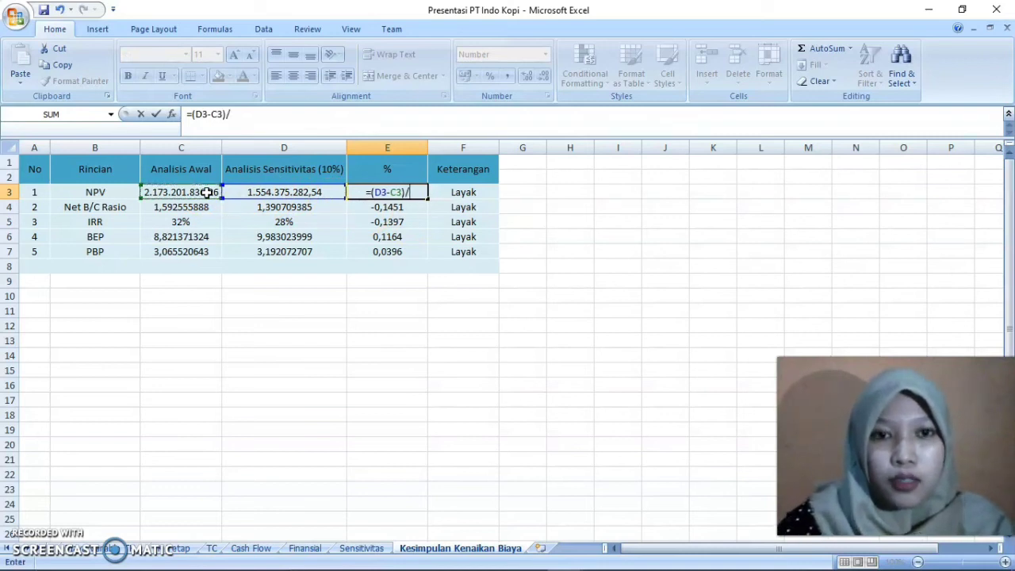
{"action": "left_click", "coordinate": [273, 192]}
{"action": "type", "text": "*100"}
{"action": "key", "text": "Return"}
{"action": "left_click", "coordinate": [420, 191]}
{"action": "left_click", "coordinate": [406, 207]}
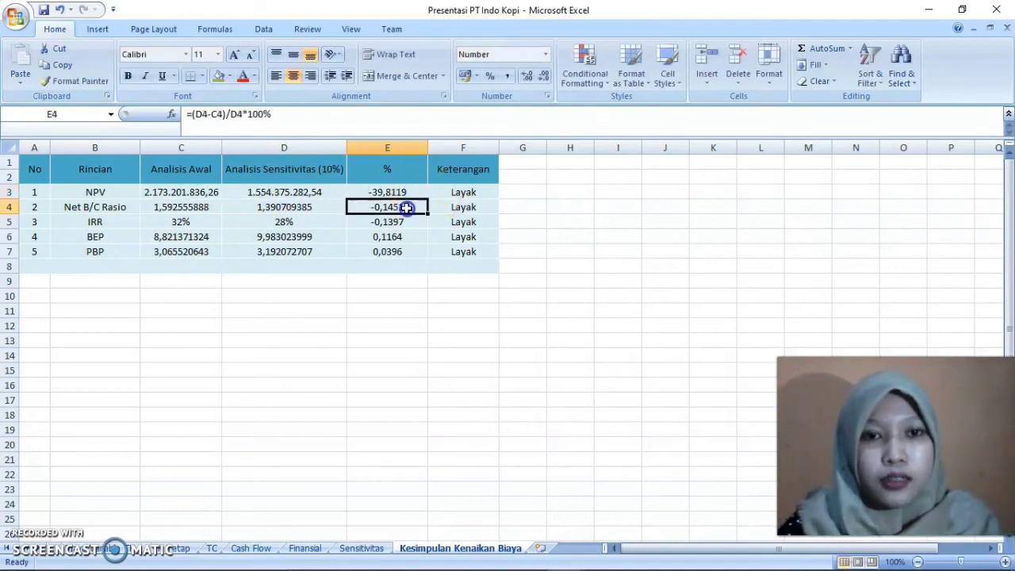
Try to copy the E3 percentage formula down to the PBP row, E7, and undo the fill
{"action": "left_click", "coordinate": [405, 192]}
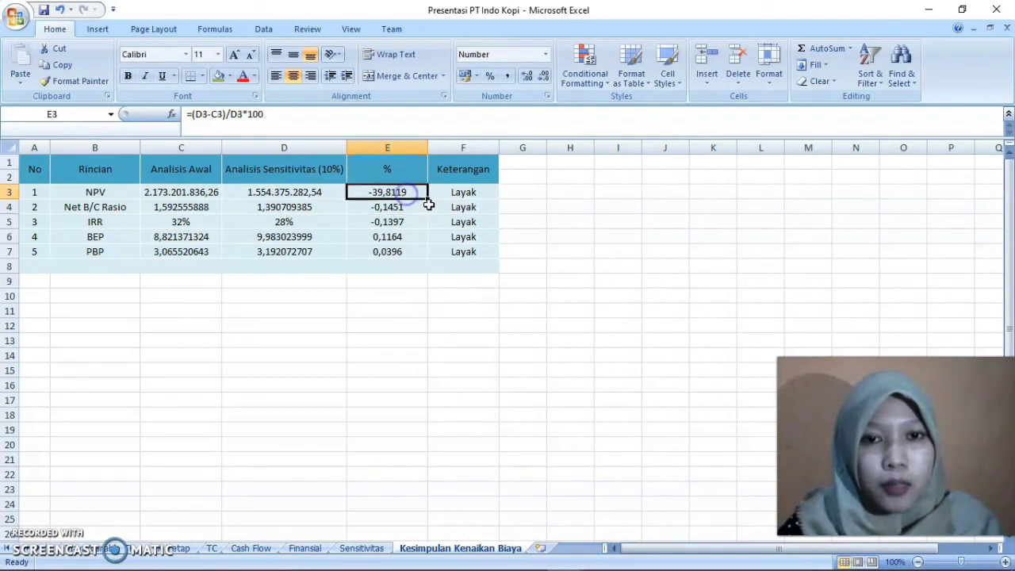
{"action": "left_click_drag", "start_coordinate": [427, 200], "coordinate": [422, 252]}
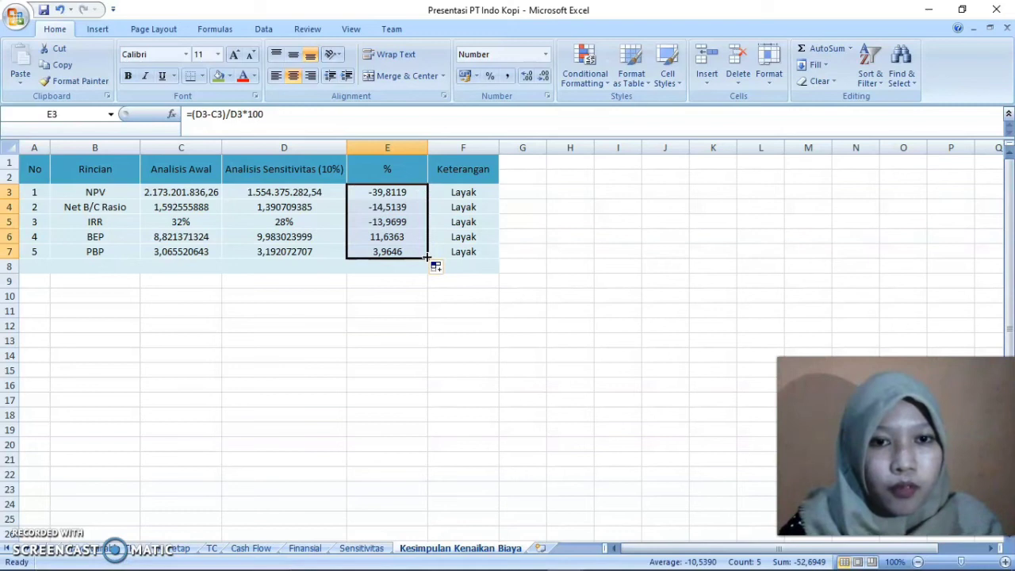
{"action": "key", "text": "ctrl+z"}
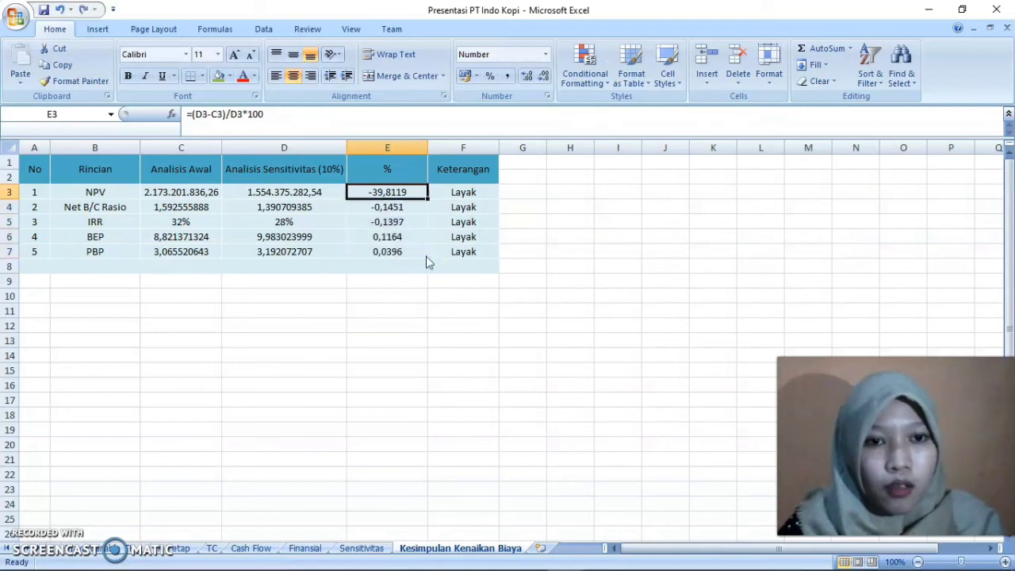
Compare the percentage change formulas of the IRR row in E5 and the NPV row in E3
{"action": "left_click", "coordinate": [414, 225]}
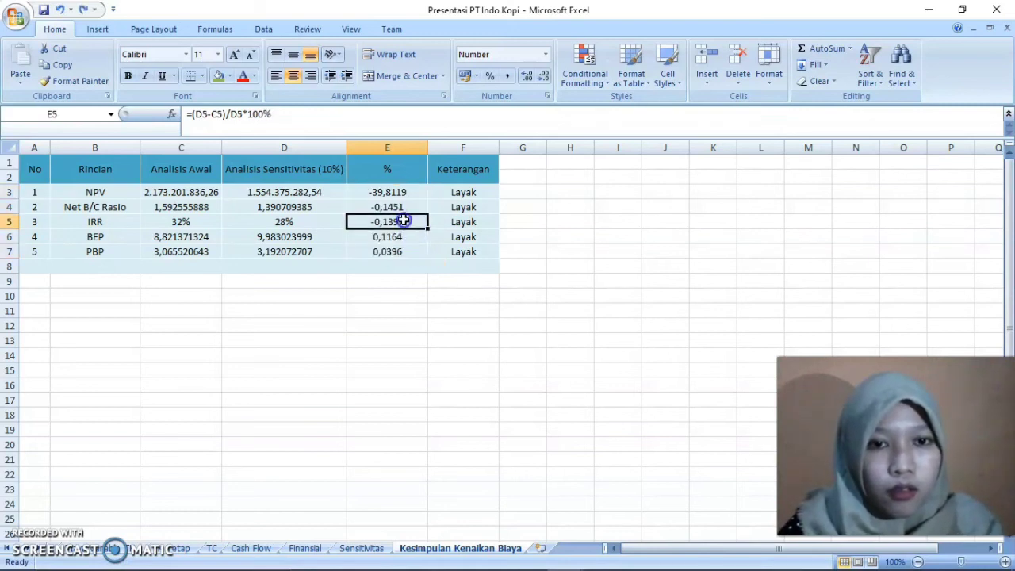
{"action": "double_click", "coordinate": [419, 223]}
{"action": "key", "text": "Return"}
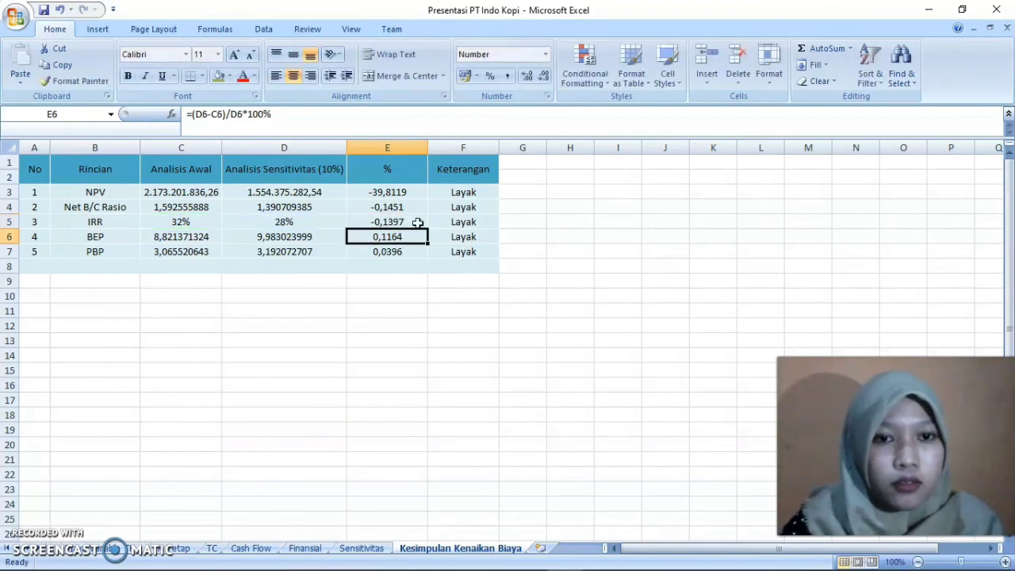
{"action": "double_click", "coordinate": [408, 193]}
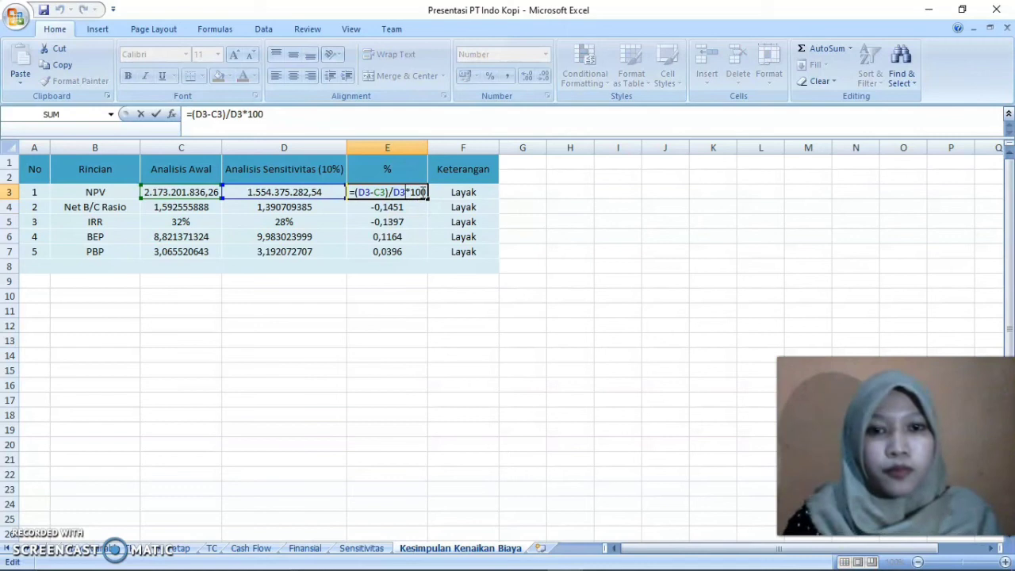
{"action": "key", "text": "Return"}
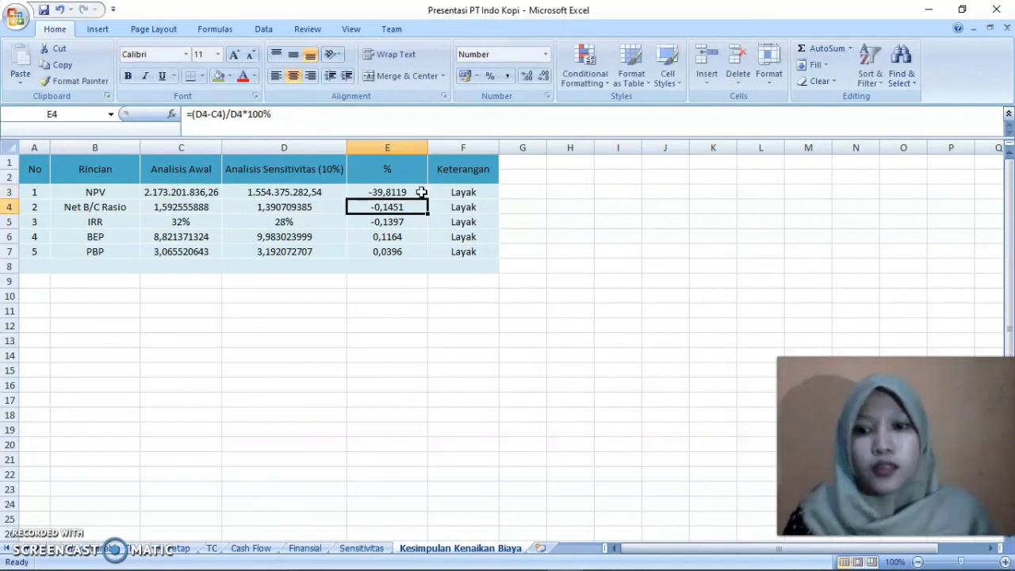
Examine the IF formula in the NPV row's Keterangan cell, F3, that labels the indicator Layak or Tidak Layak
{"action": "left_click", "coordinate": [465, 193]}
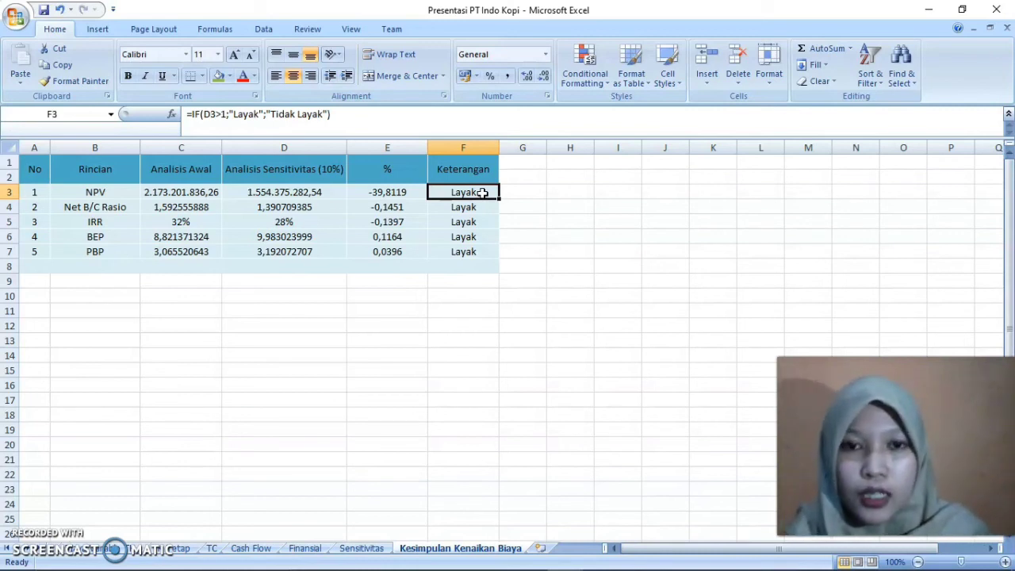
{"action": "double_click", "coordinate": [482, 193]}
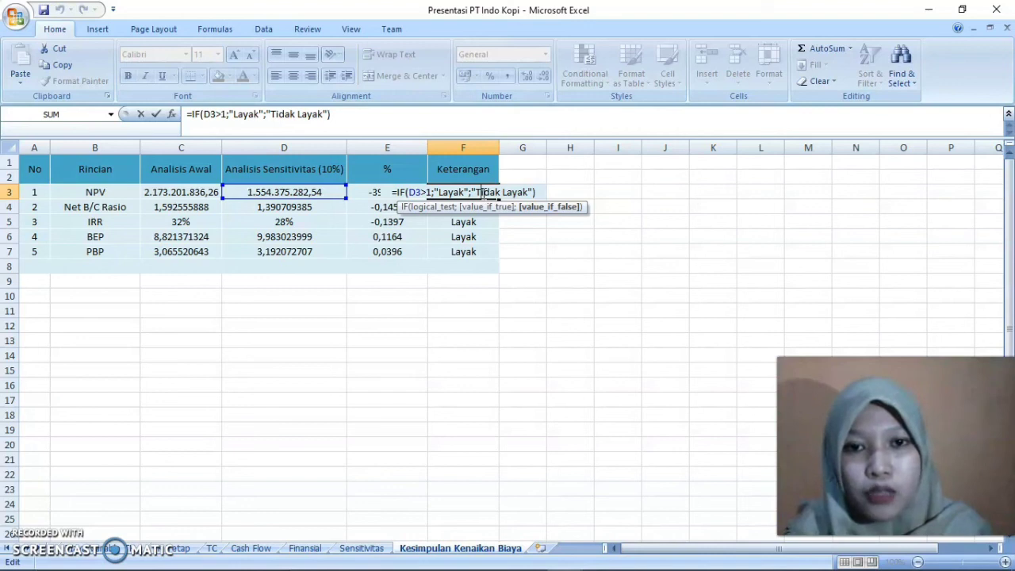
{"action": "key", "text": "Return"}
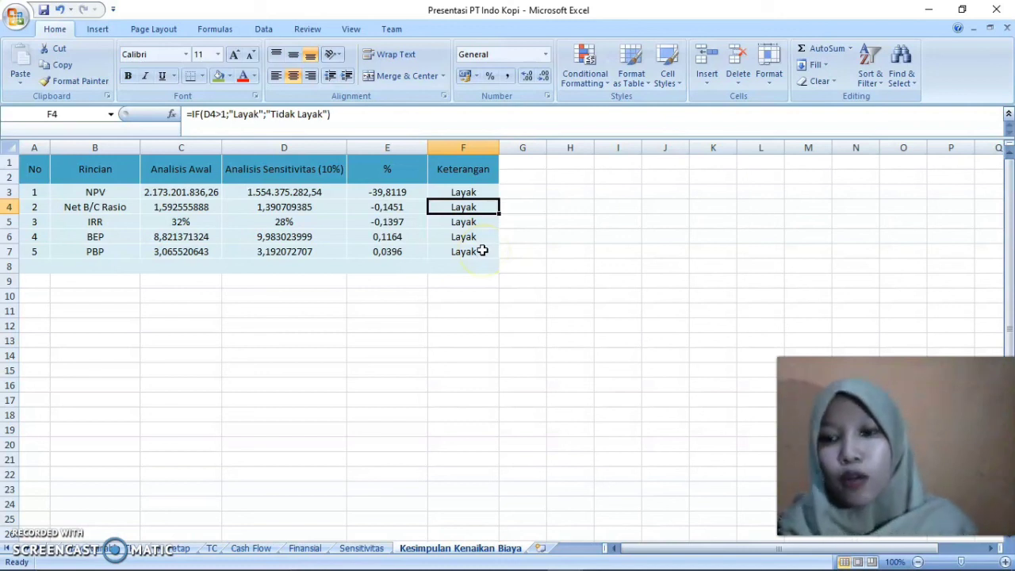
{"action": "left_click", "coordinate": [357, 367]}
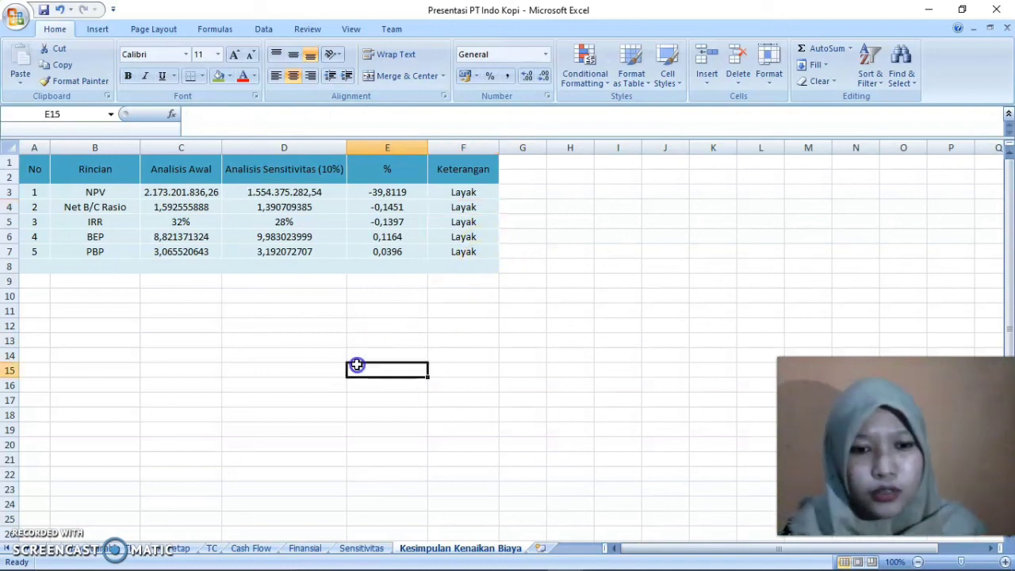
{"action": "left_click", "coordinate": [392, 295]}
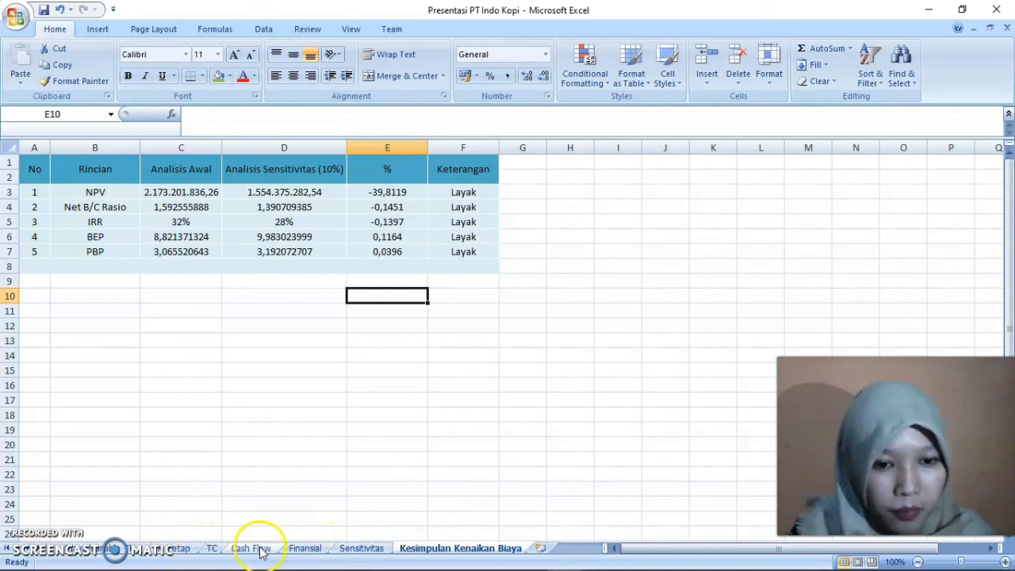
Check the PBP sensitivity reference in D7, view the Sensitivitas notes, and return to the Kesimpulan Kenaikan Biaya sheet
{"action": "mouse_move", "coordinate": [567, 560]}
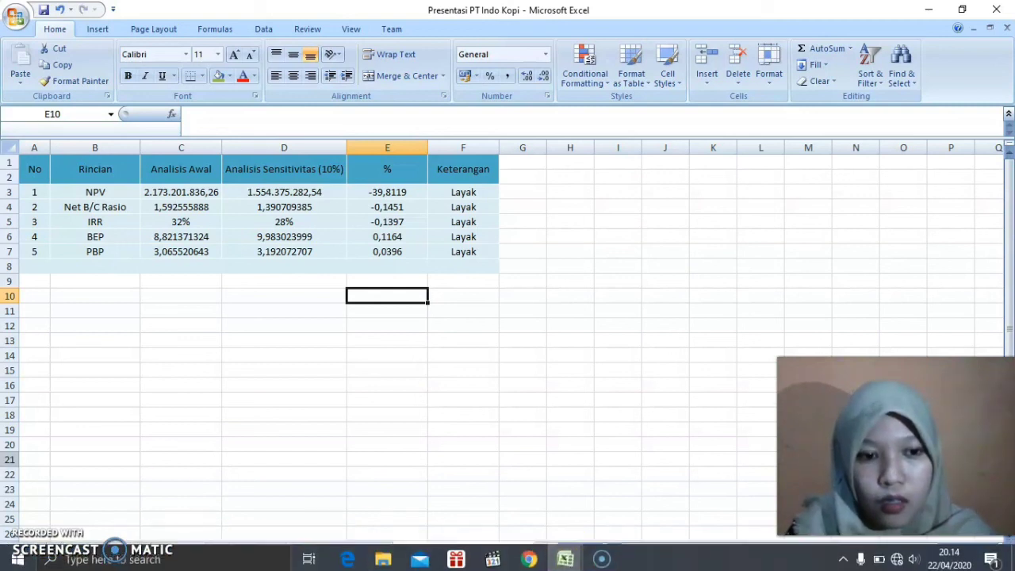
{"action": "key", "text": "Up"}
{"action": "key", "text": "Up"}
{"action": "key", "text": "Up"}
{"action": "key", "text": "Left"}
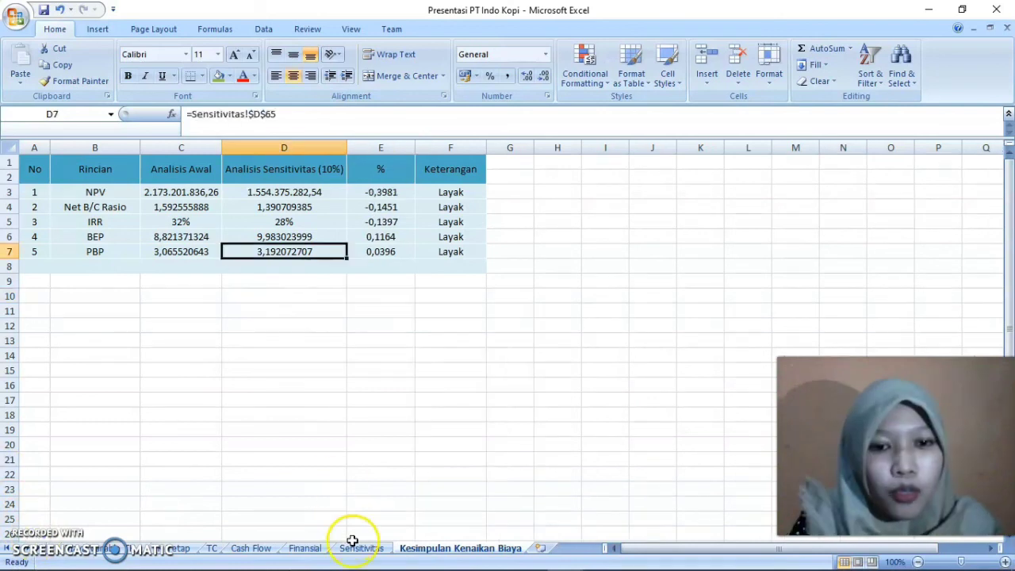
{"action": "left_click", "coordinate": [357, 548]}
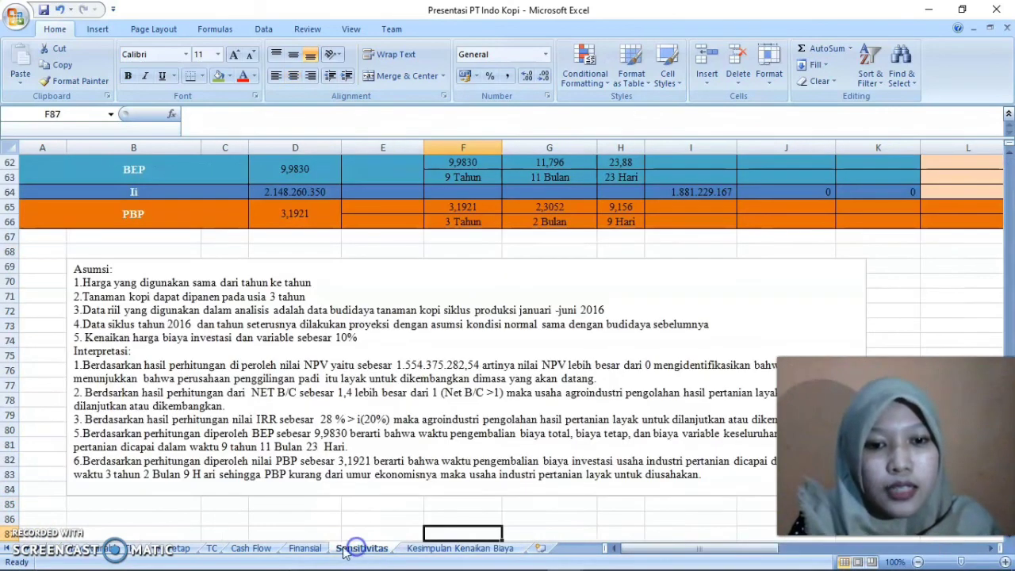
{"action": "left_click", "coordinate": [440, 549]}
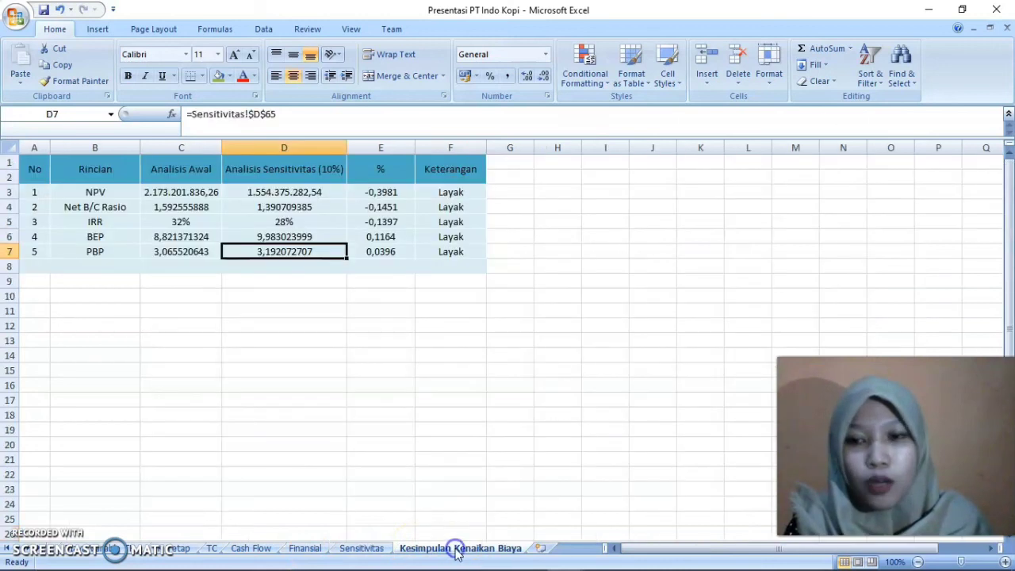